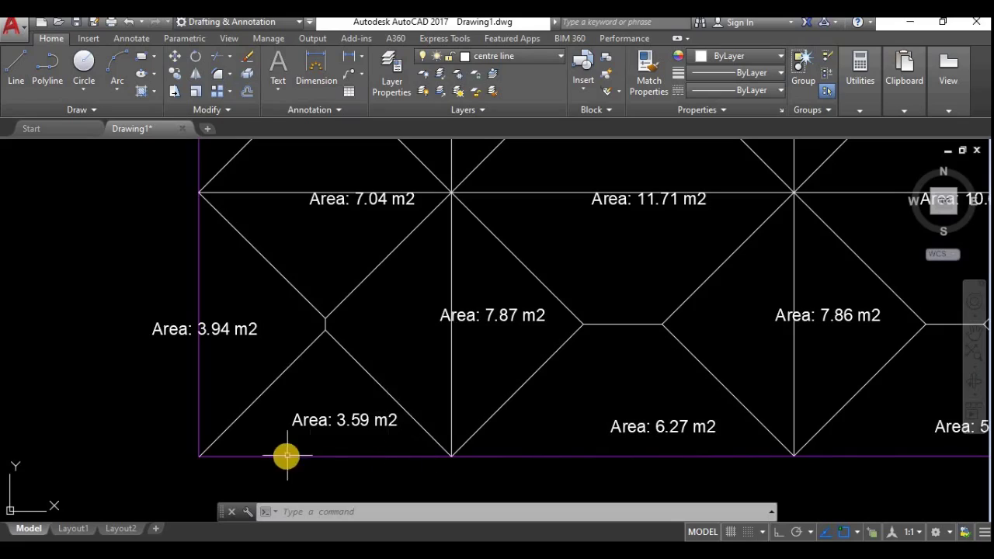
Step: Examine the tributary area labels of all slab panels in the floor plan, then switch to the load estimate workbook in Excel
middle_drag(630, 411, 395, 434)
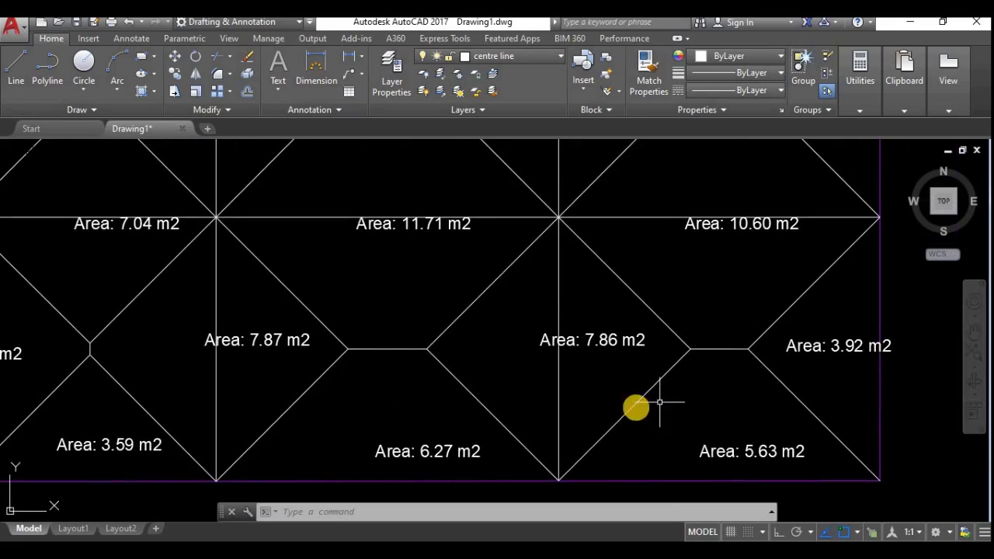
middle_drag(659, 402, 570, 419)
middle_drag(647, 340, 725, 489)
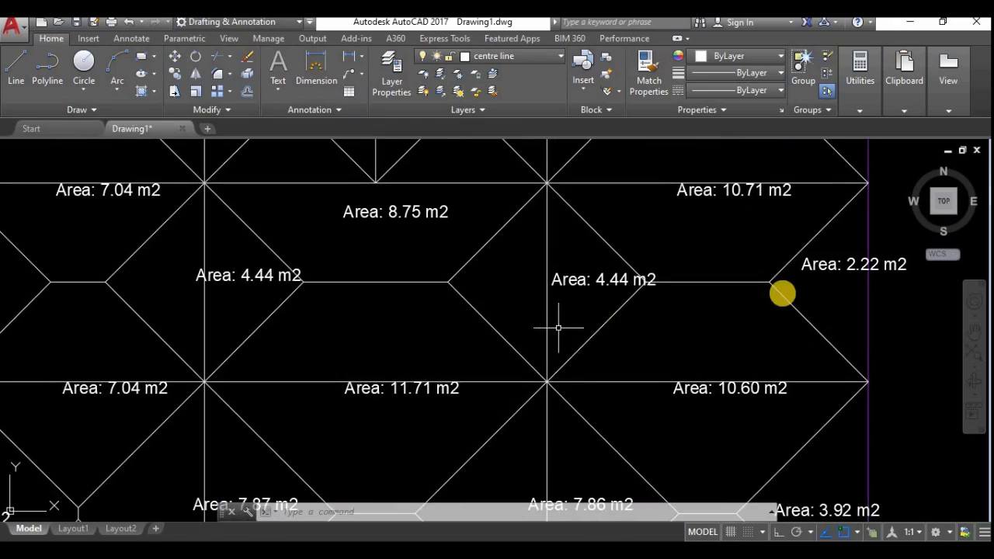
mouse_move(559, 327)
middle_down()
mouse_move(787, 292)
mouse_move(722, 368)
middle_up()
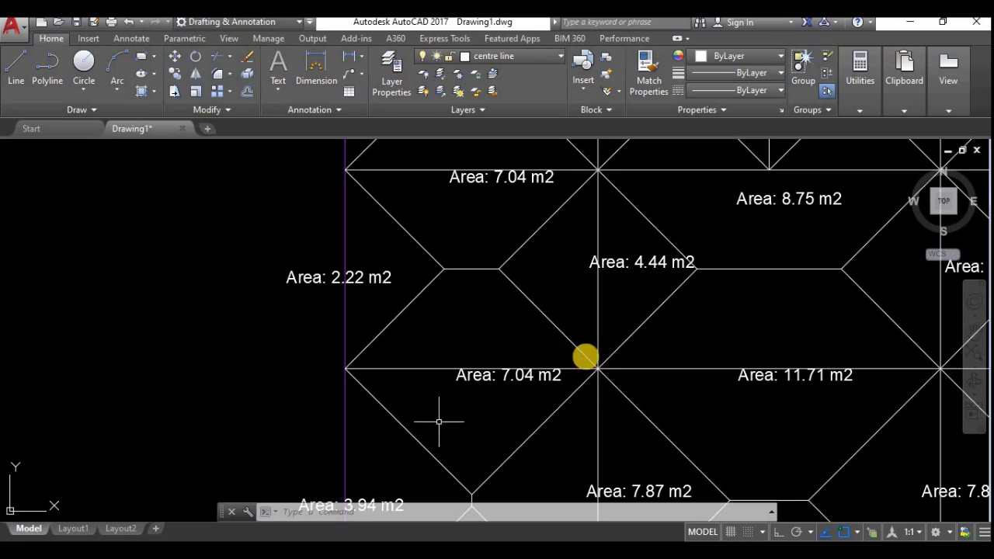
scroll(779, 395, down, 4)
middle_drag(831, 409, 530, 382)
middle_drag(481, 349, 476, 323)
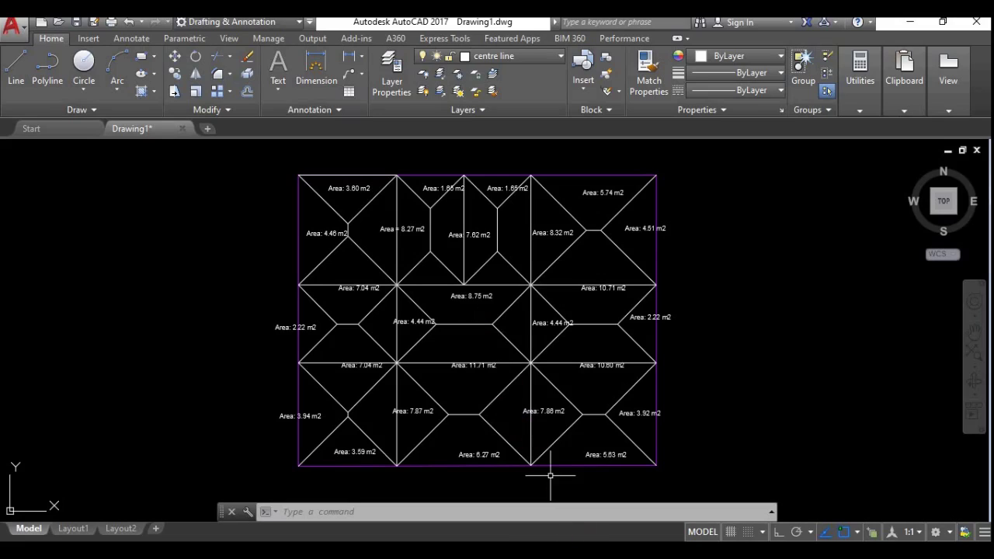
click(588, 550)
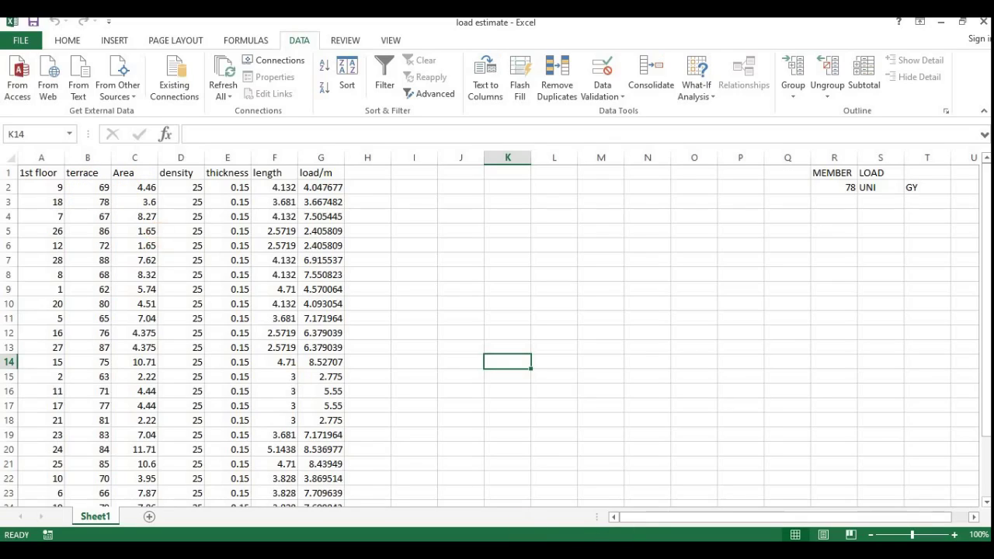
Step: Switch back to the AutoCAD plan and examine the areas assigned to the beams of the upper slab panels
key(alt+Tab)
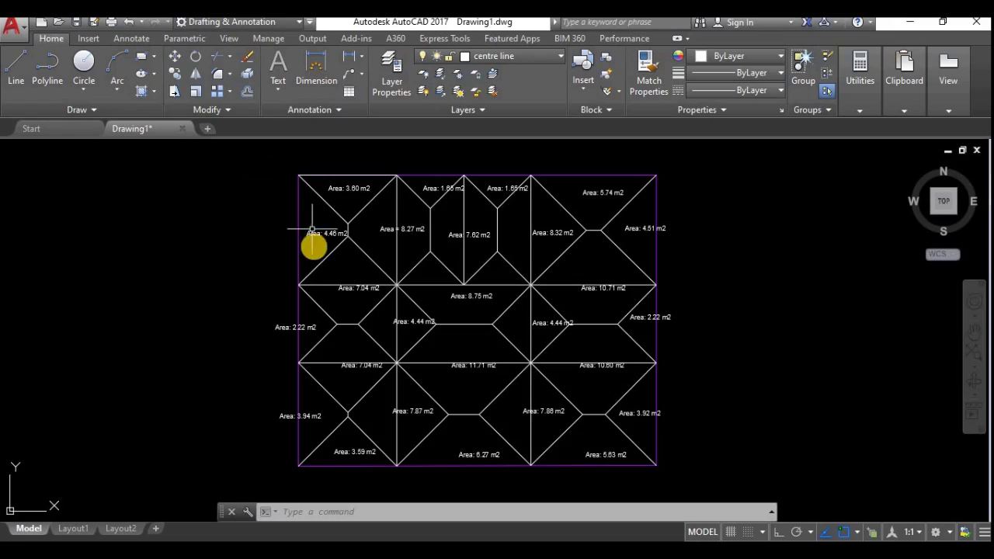
scroll(314, 245, up, 4)
middle_drag(295, 251, 348, 329)
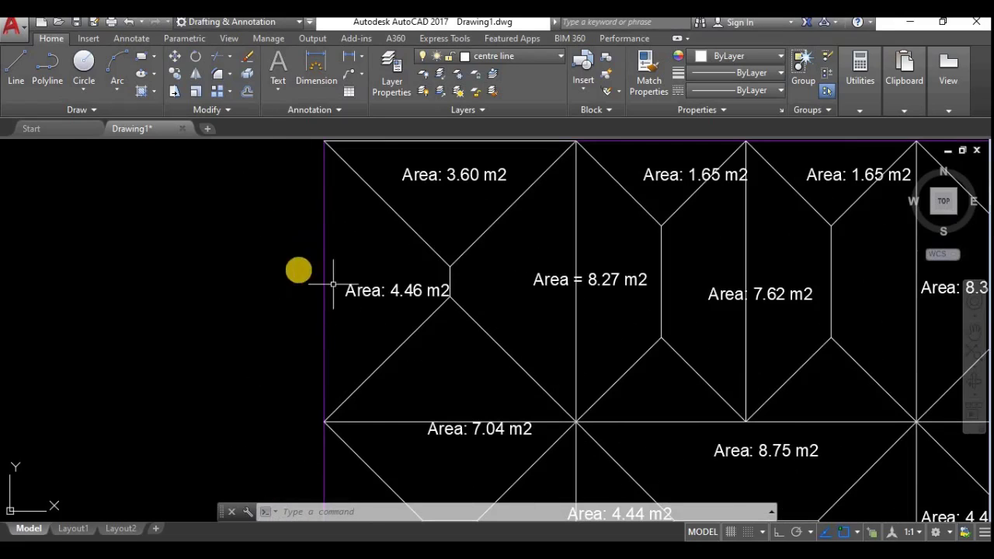
middle_drag(383, 249, 375, 288)
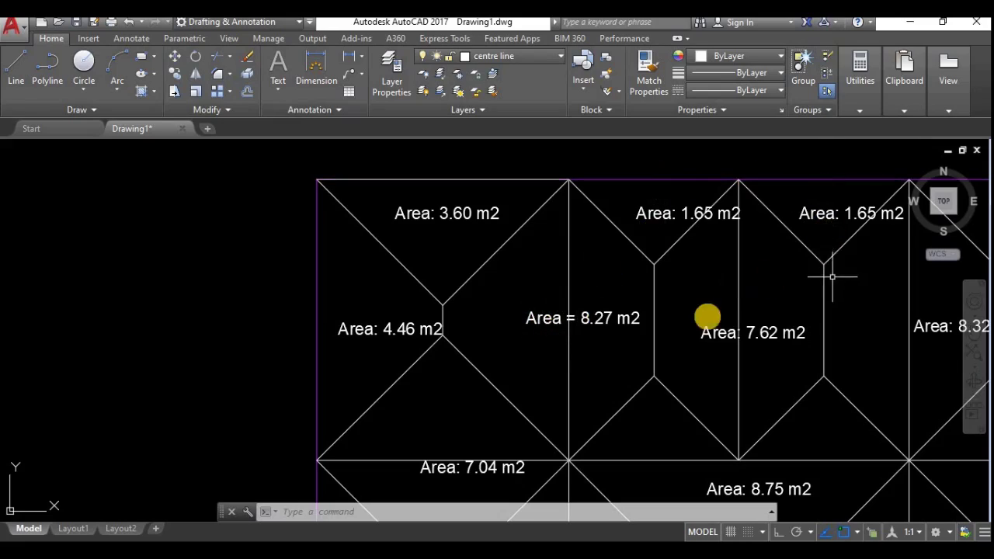
mouse_move(906, 304)
middle_down()
mouse_move(768, 287)
mouse_move(638, 335)
middle_up()
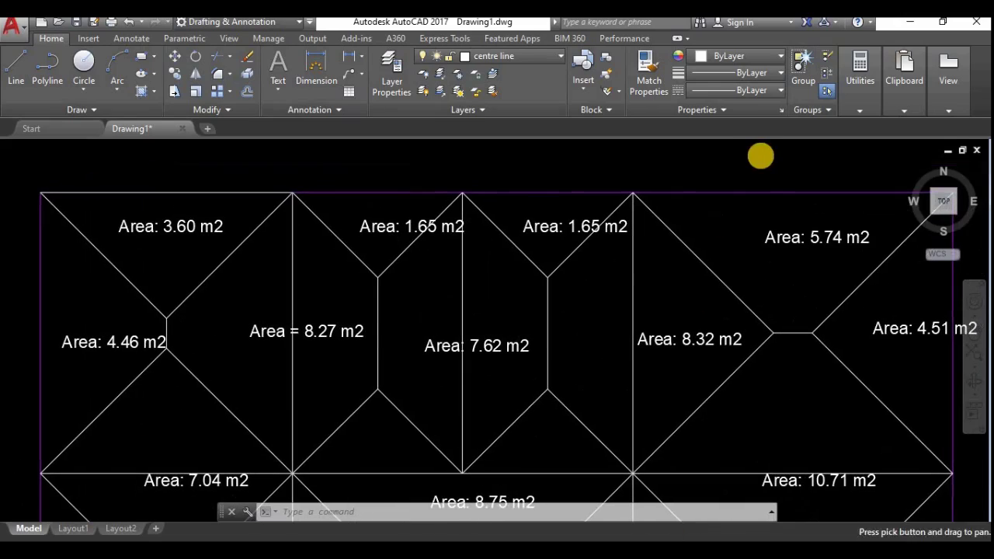
scroll(421, 323, down, 5)
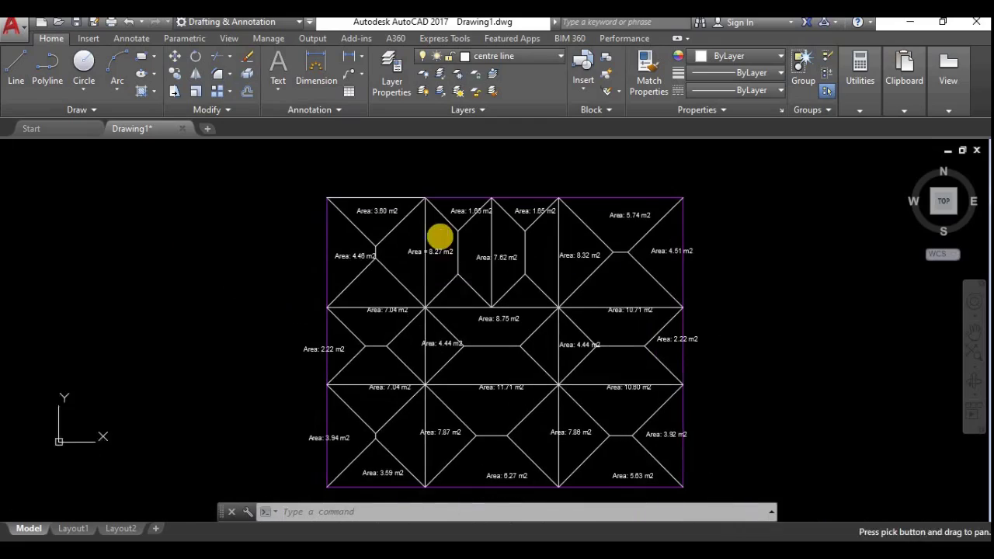
scroll(422, 278, up, 2)
middle_drag(340, 313, 398, 376)
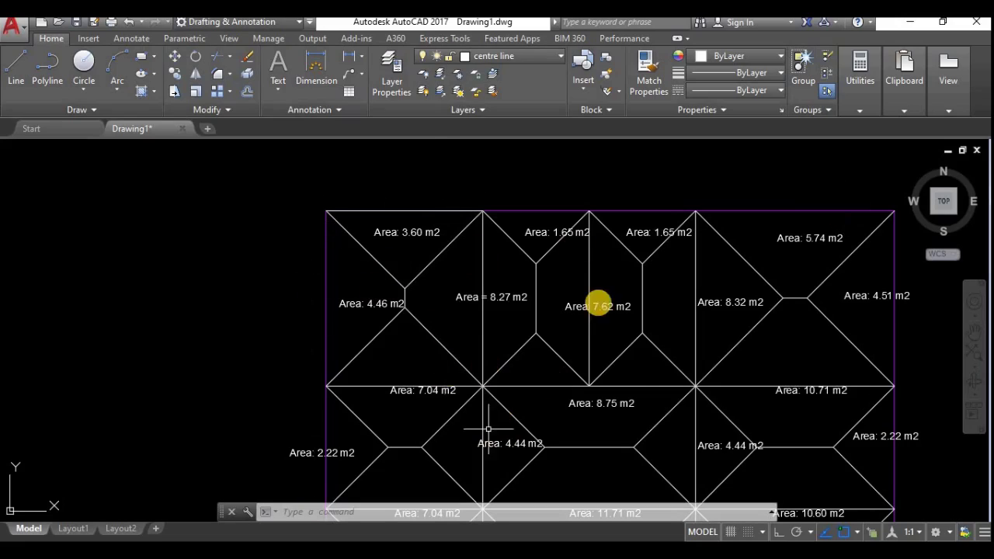
middle_drag(369, 411, 290, 386)
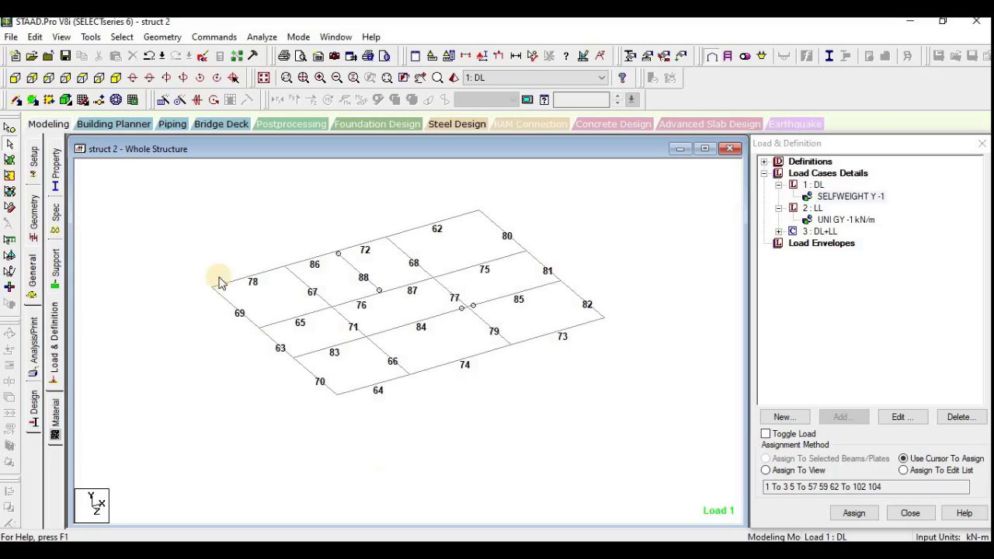
Step: In STAAD.Pro, examine the terrace beam numbers and display the whole structure
scroll(224, 328, up, 2)
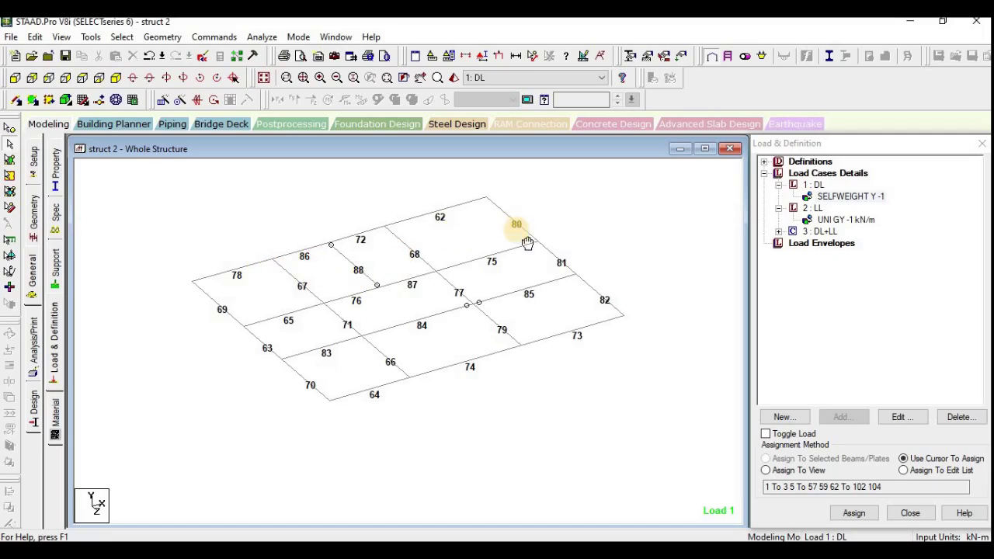
middle_drag(517, 225, 511, 266)
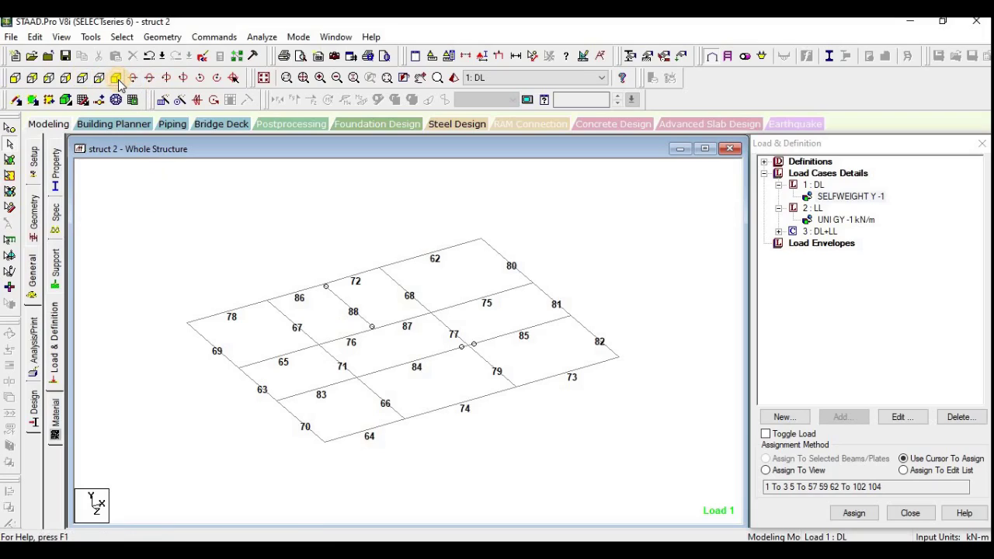
click(263, 78)
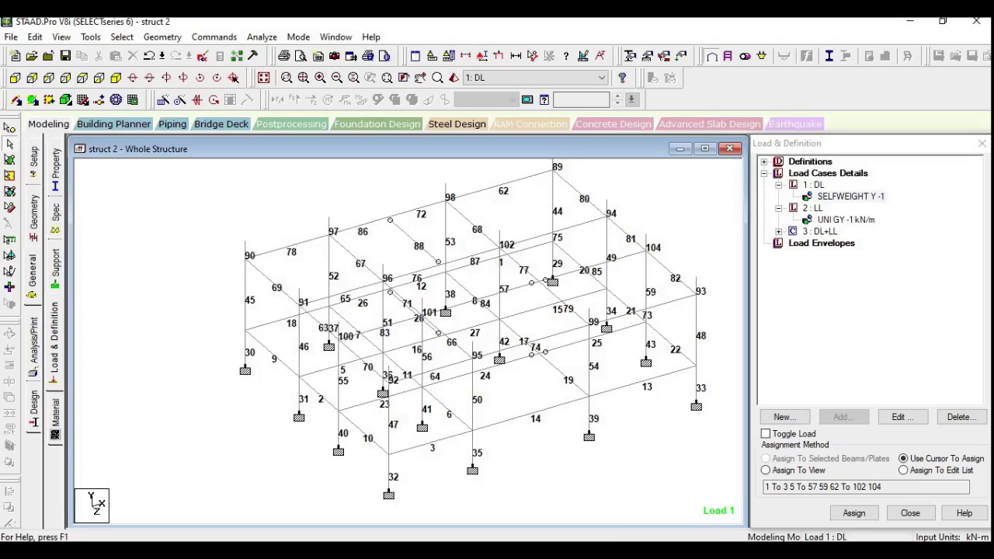
Step: Compare the STAAD.Pro beam numbers with the 1st floor and terrace columns of the Excel load estimate
key(alt+Tab)
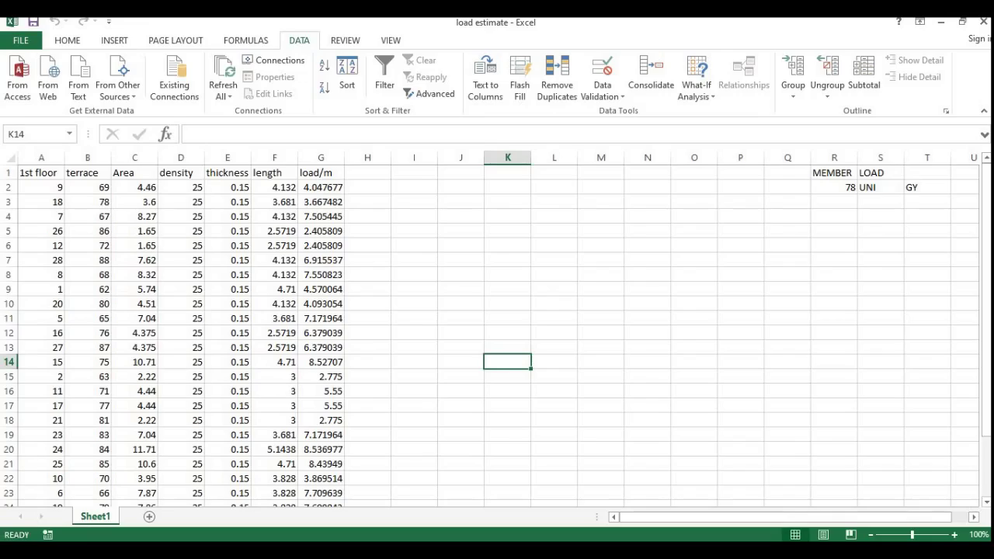
key(alt+Tab)
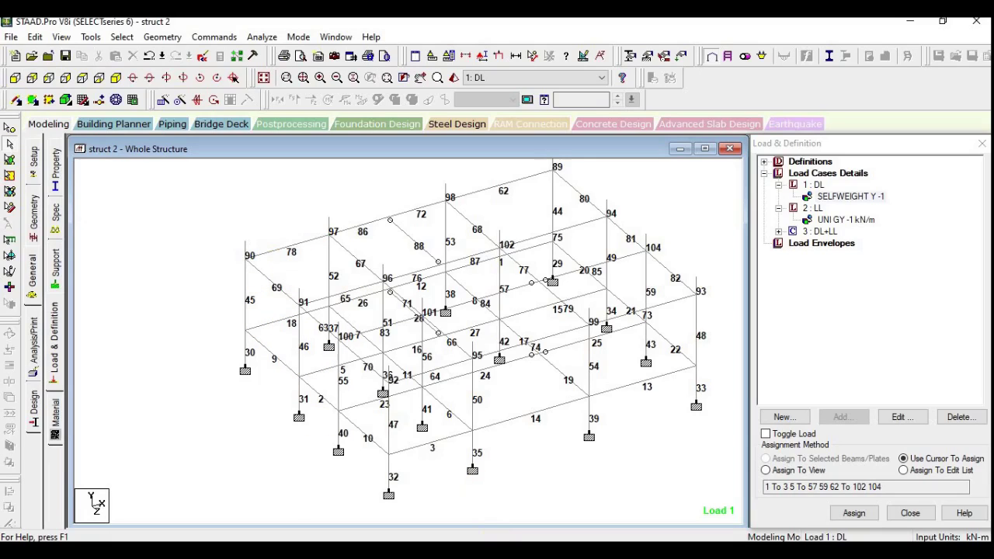
key(alt+Tab)
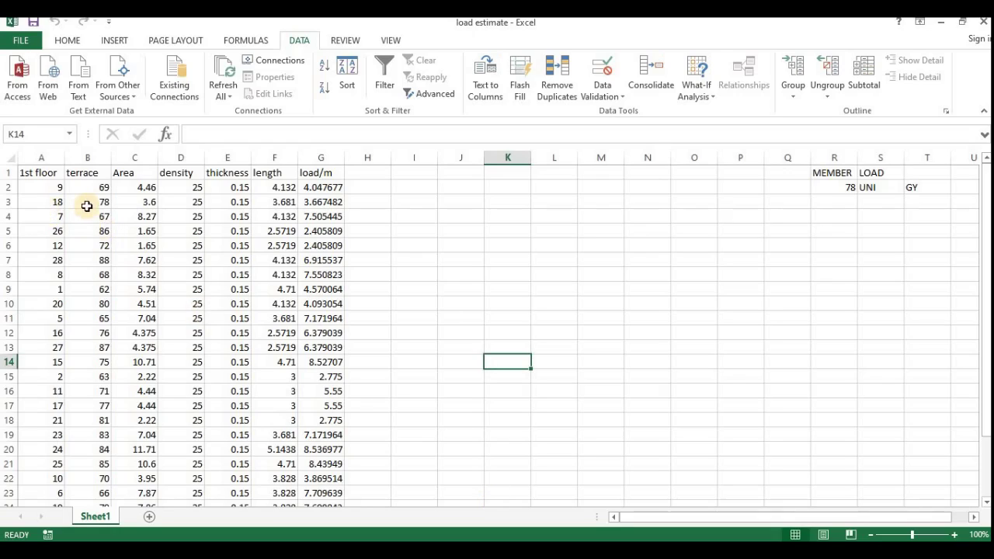
scroll(136, 264, down, 6)
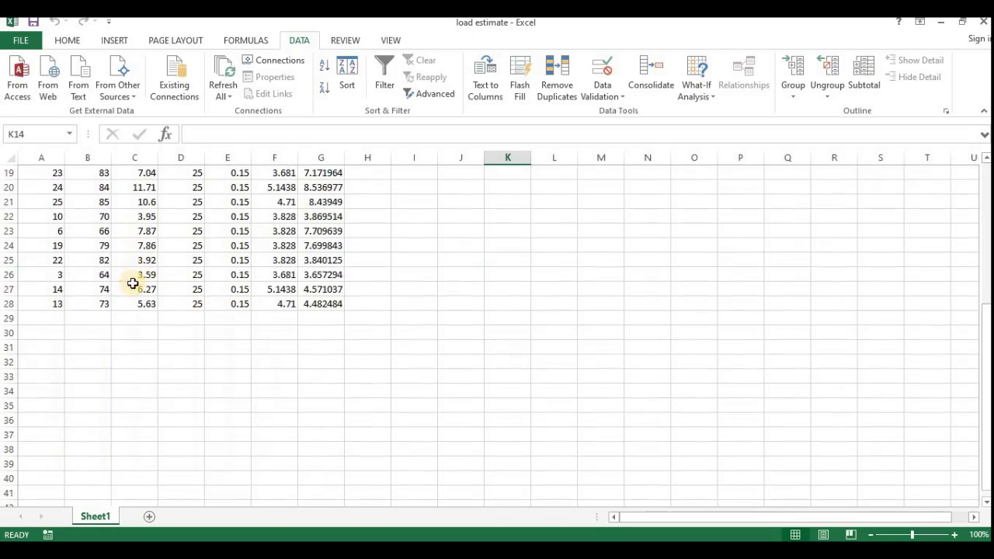
scroll(105, 305, up, 6)
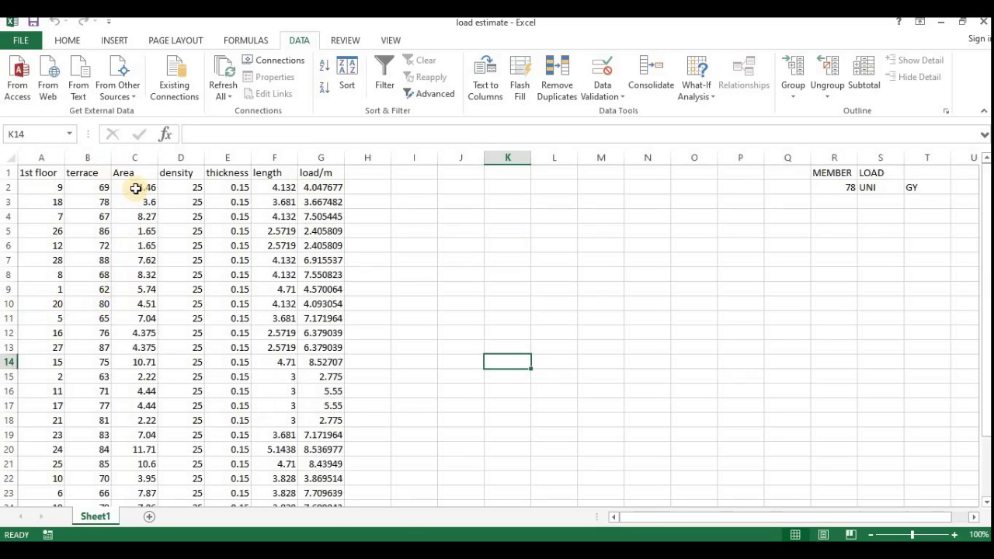
Step: Compare the slab areas in the AutoCAD plan with the Area column of the Excel load estimate, starting with terrace beam 69
key(alt+Tab)
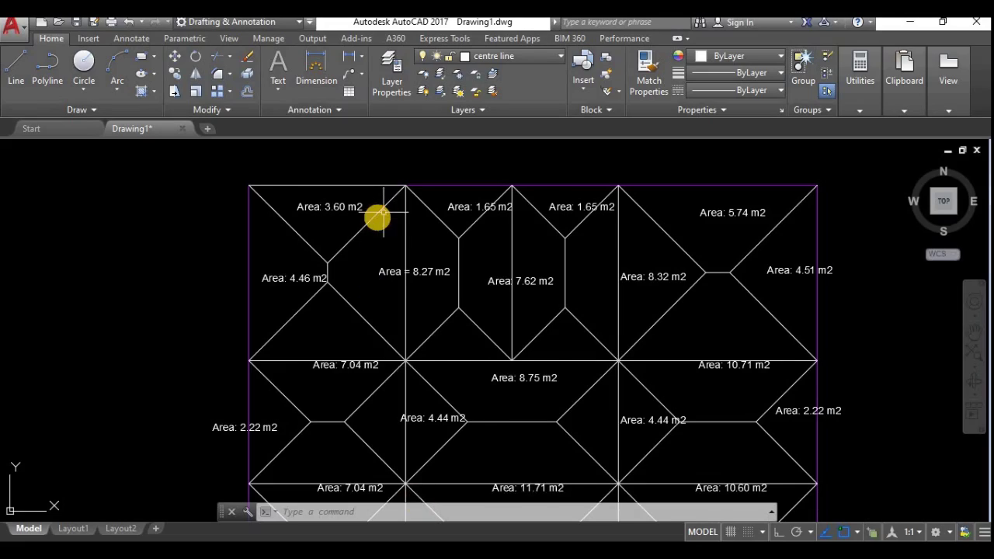
scroll(383, 223, down, 3)
middle_drag(437, 262, 363, 248)
scroll(356, 194, up, 2)
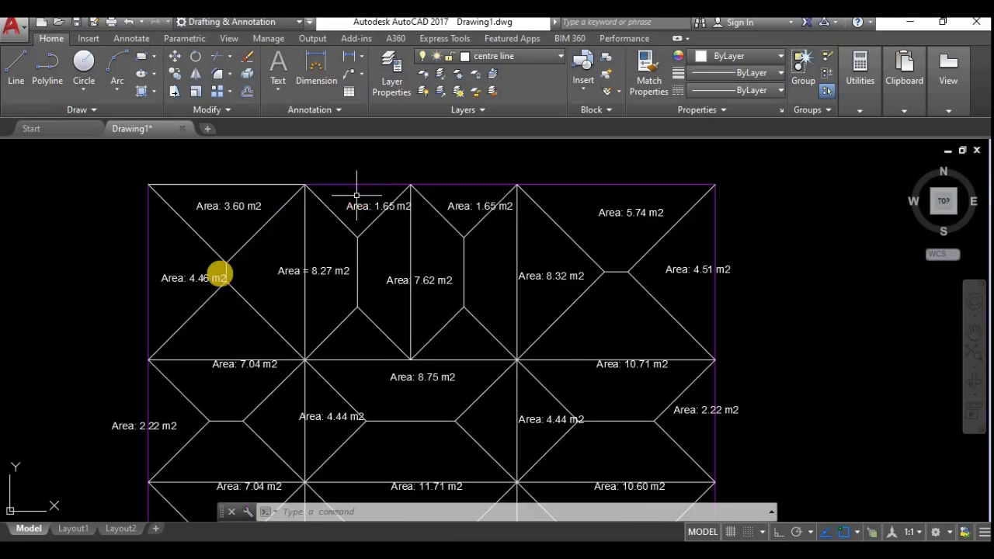
middle_drag(223, 274, 317, 275)
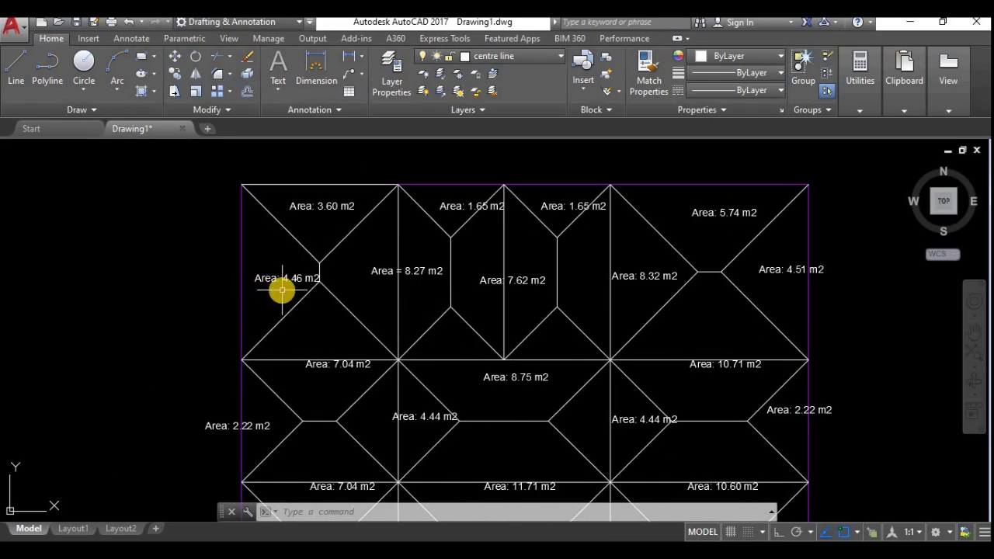
key(alt+Tab)
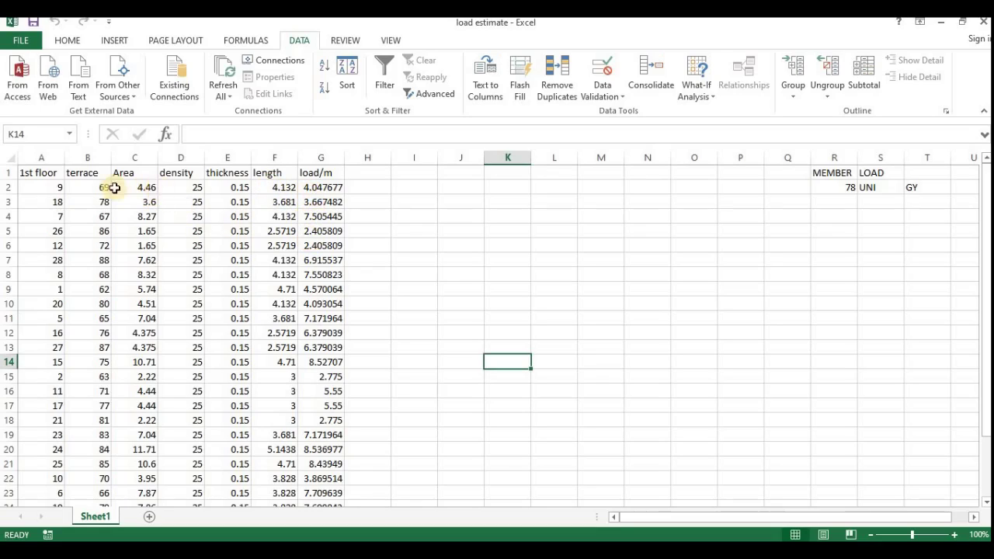
key(alt+Tab)
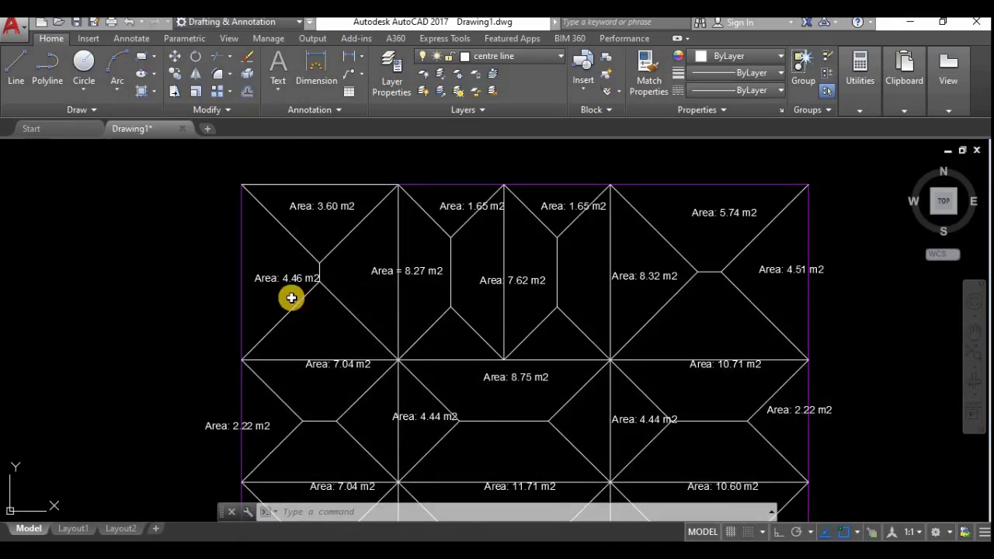
key(alt+Tab)
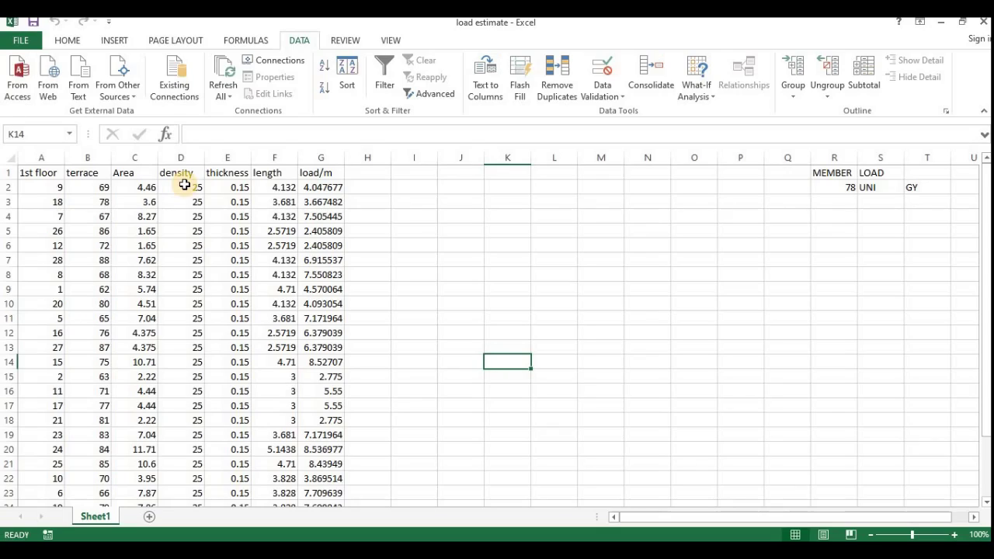
Step: Check row 2's thickness, length and load/m formula in the load estimate against the length of beam 69 in STAAD.Pro
click(231, 186)
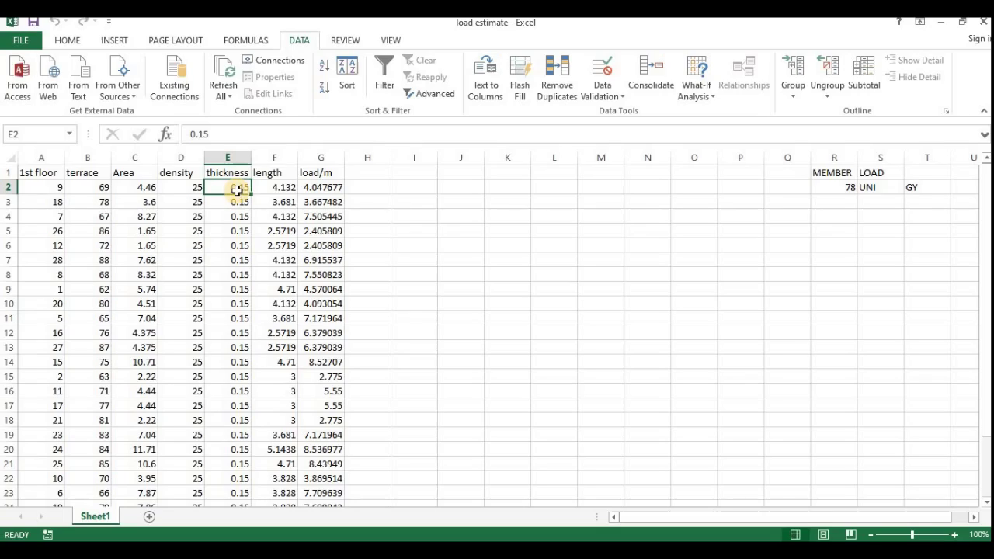
click(272, 189)
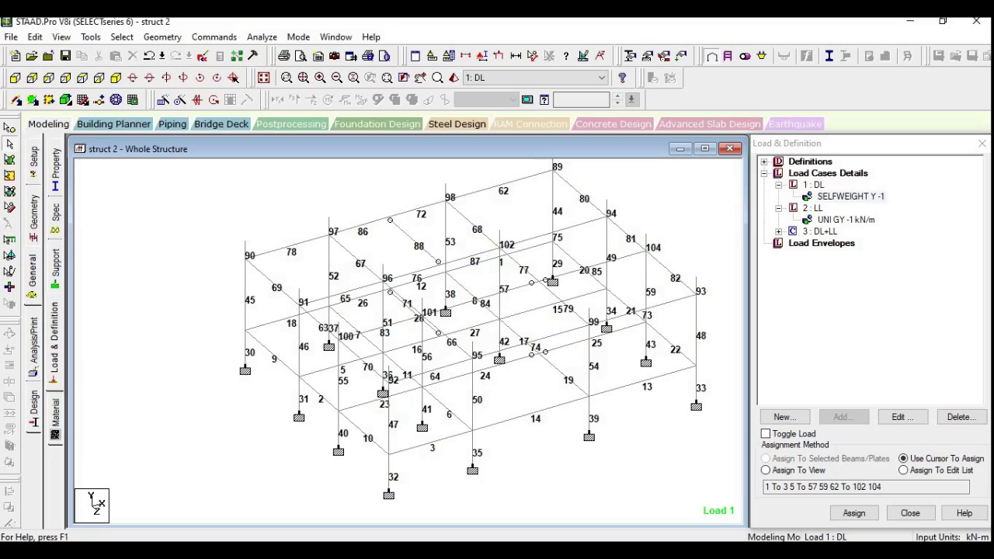
click(268, 283)
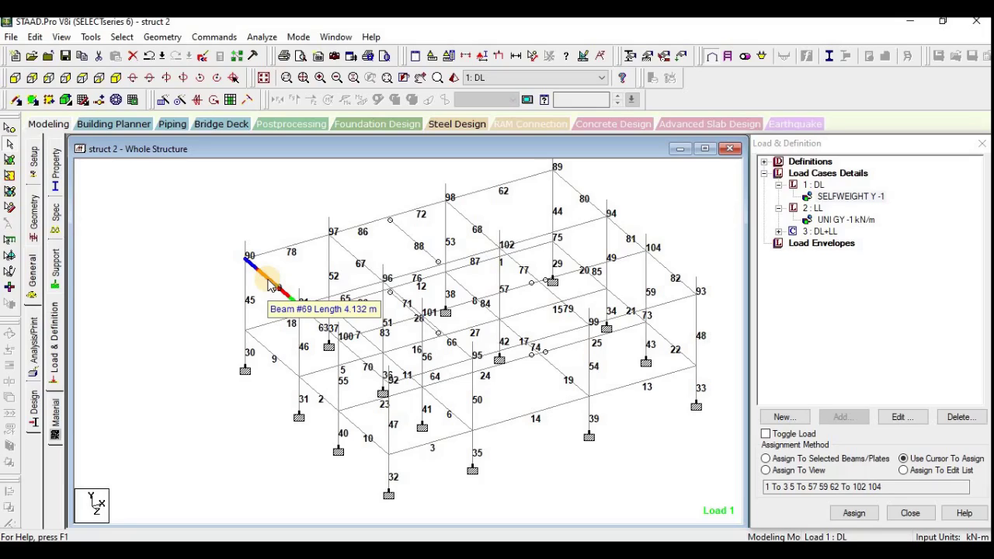
click(268, 284)
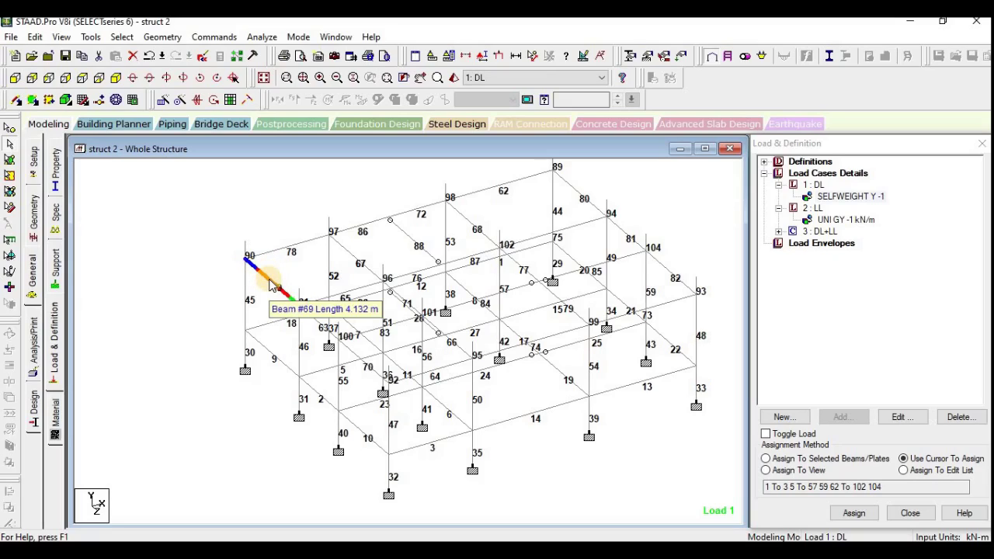
click(588, 550)
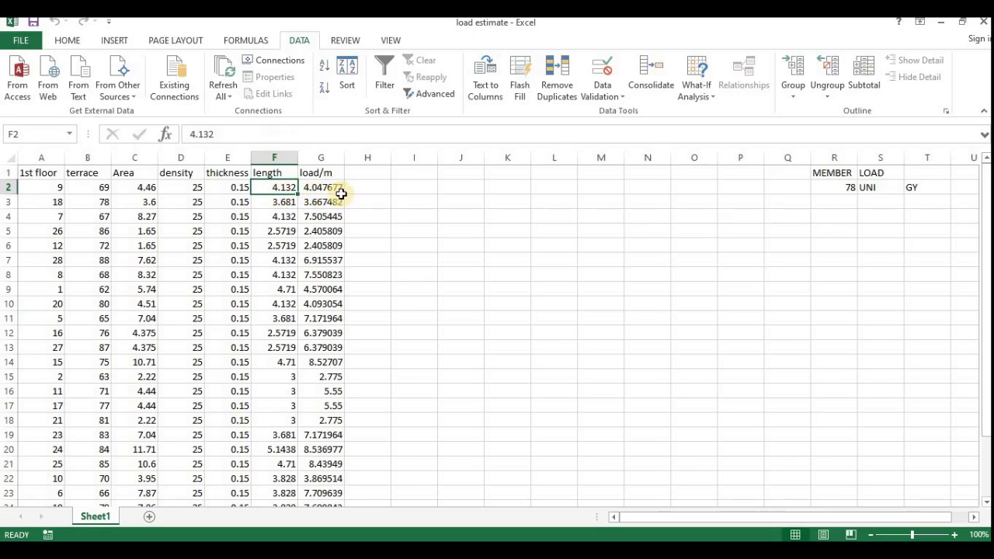
click(334, 188)
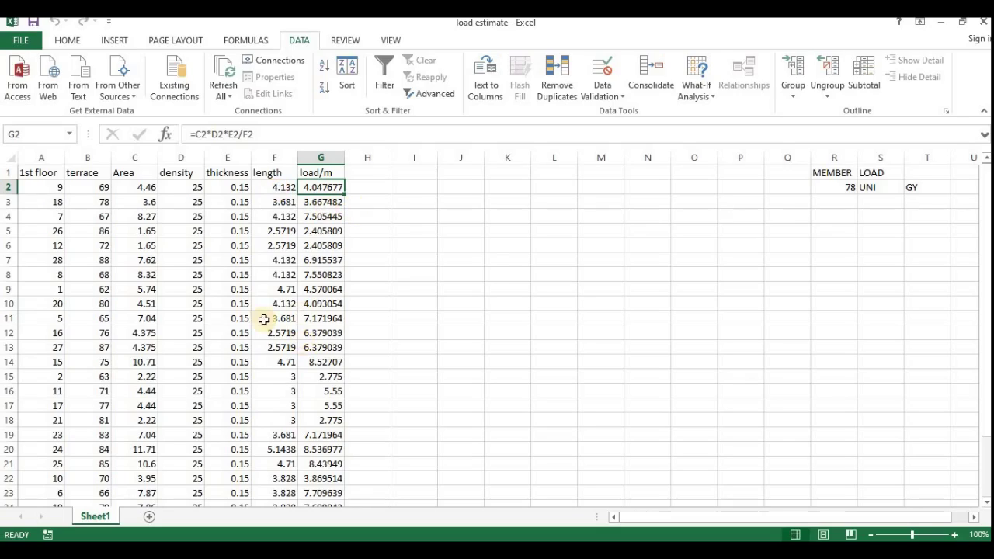
Step: Move the UNI, GY and -1 entries in row 2 one column over, from S2:U2 to T2:V2
drag(728, 516, 775, 513)
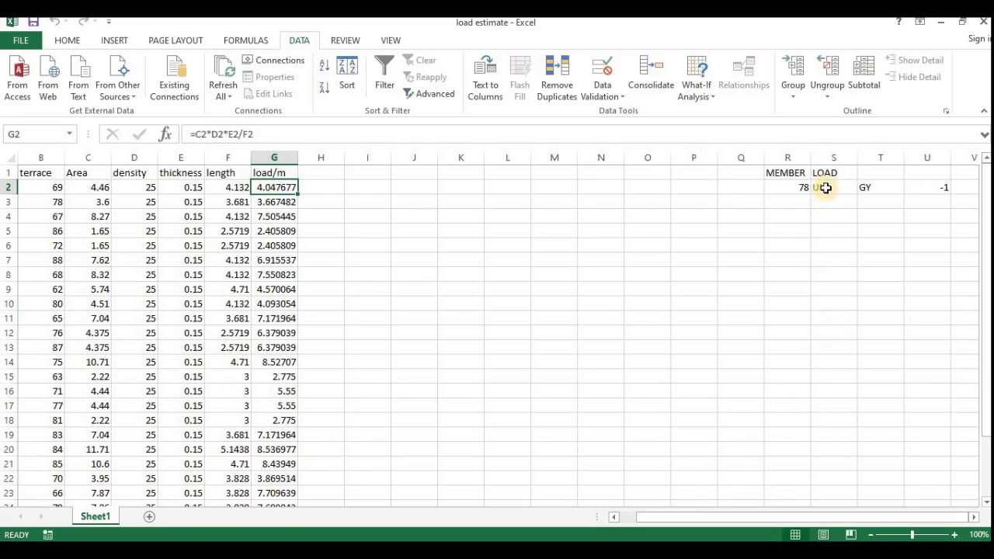
drag(823, 189, 932, 189)
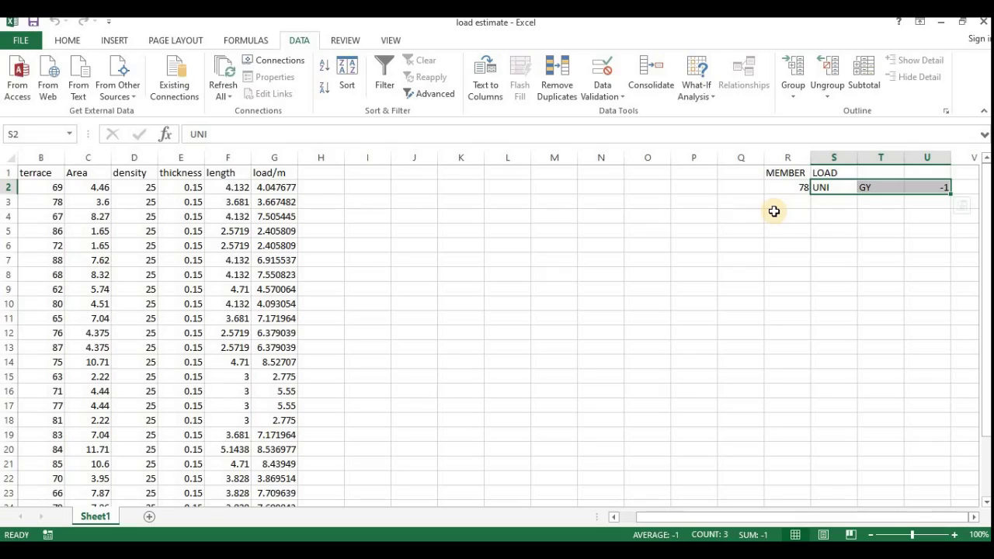
right_click(823, 187)
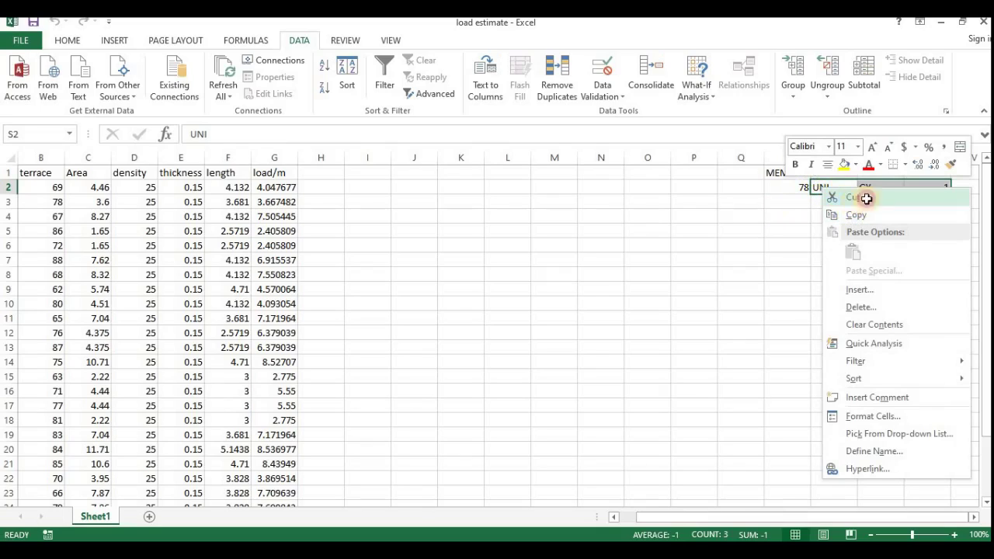
click(854, 197)
click(872, 187)
right_click(873, 189)
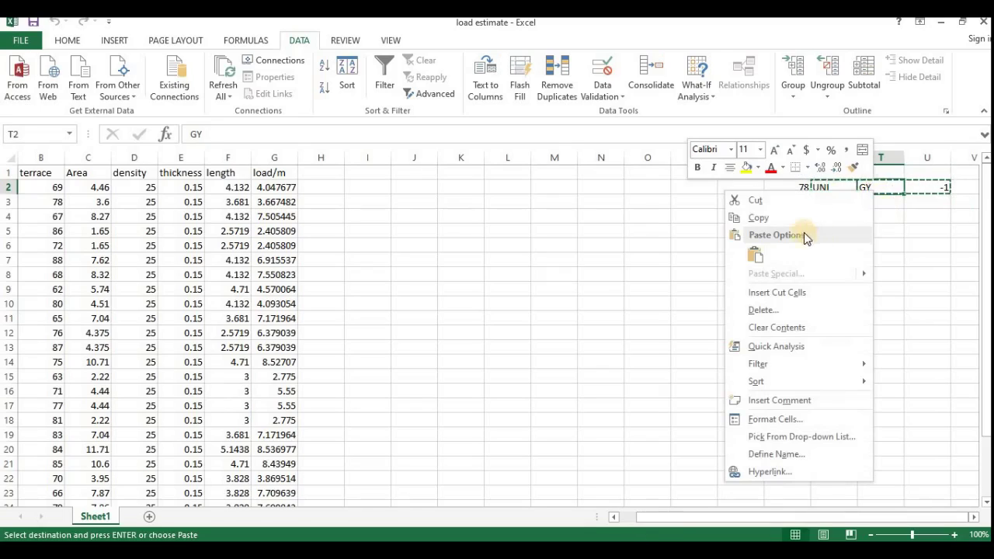
click(756, 255)
click(847, 232)
Step: Link R2 under MEMBER to the 1st floor beam number with =A2 and extend the formula to S2 for the terrace beam
click(786, 187)
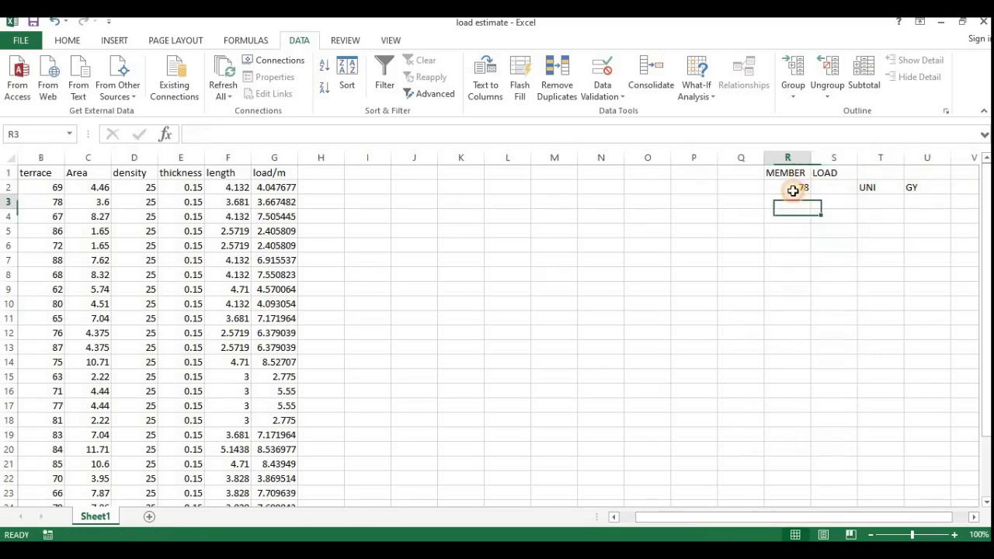
text(=)
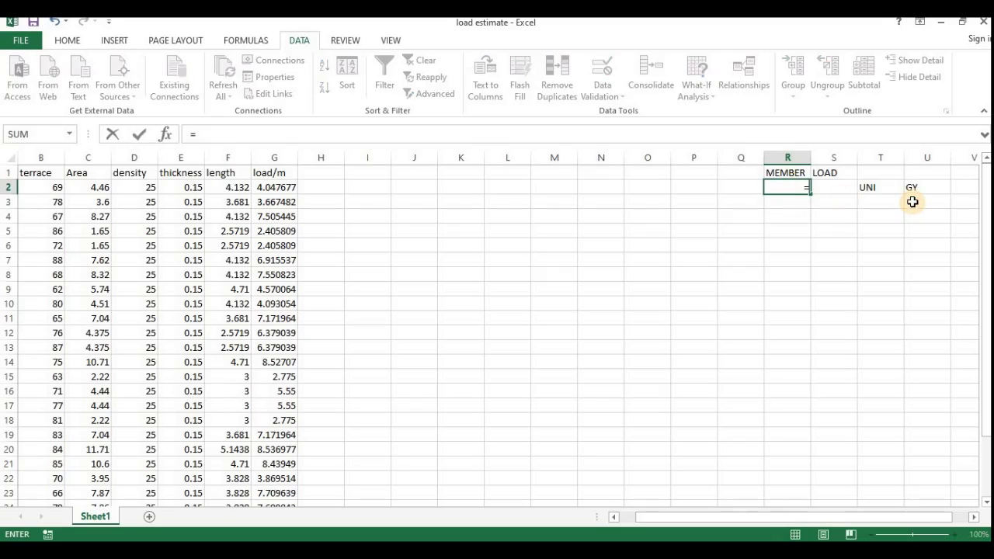
drag(670, 525, 654, 525)
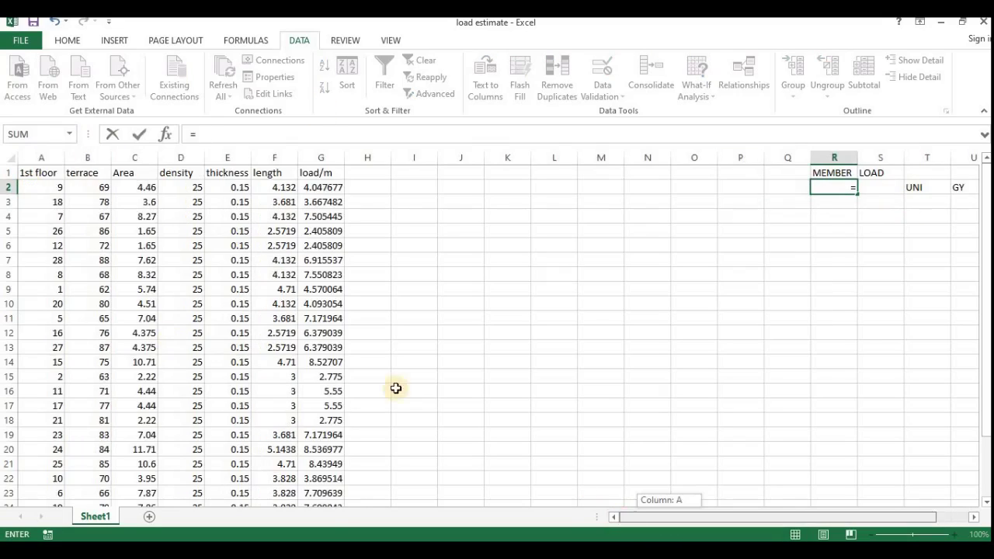
click(44, 191)
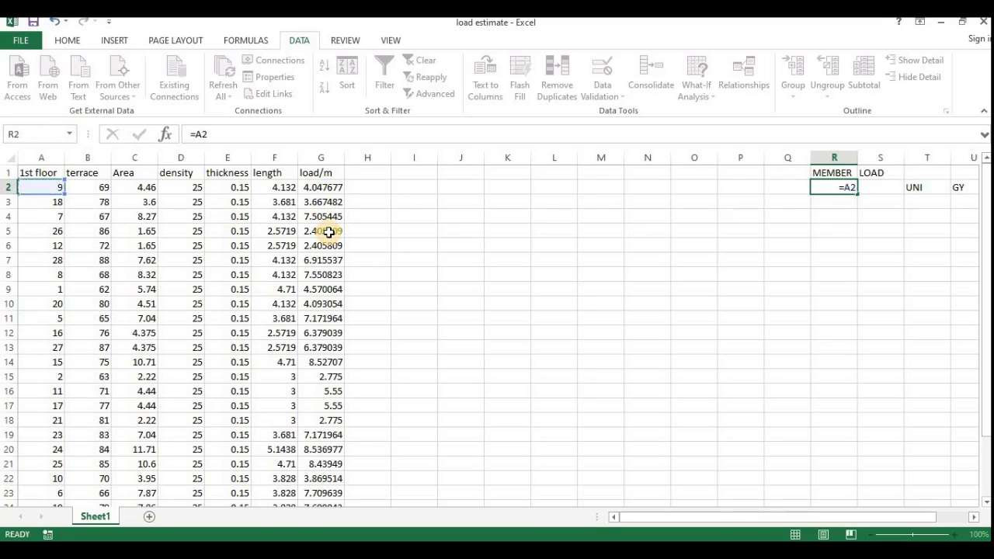
key(Return)
click(839, 188)
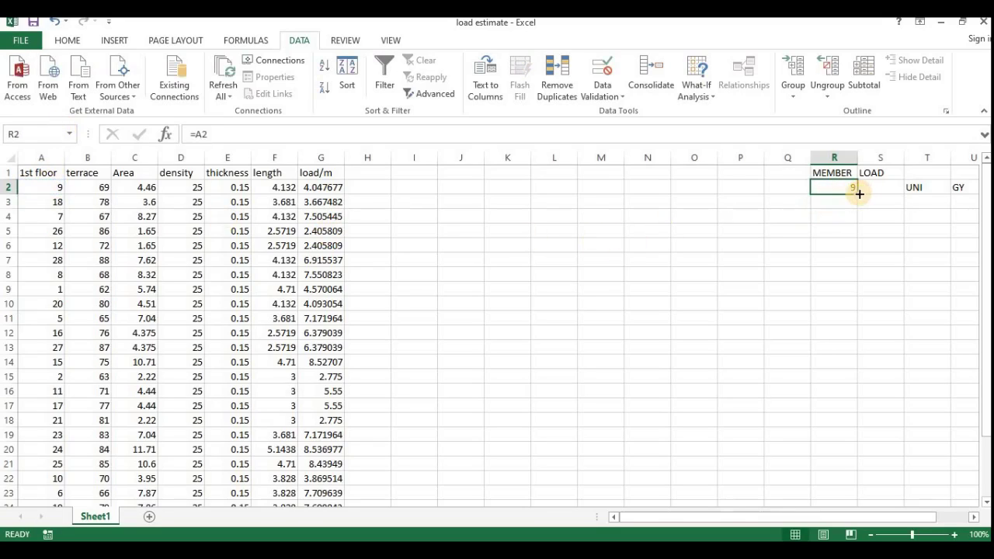
drag(859, 193, 887, 197)
click(885, 215)
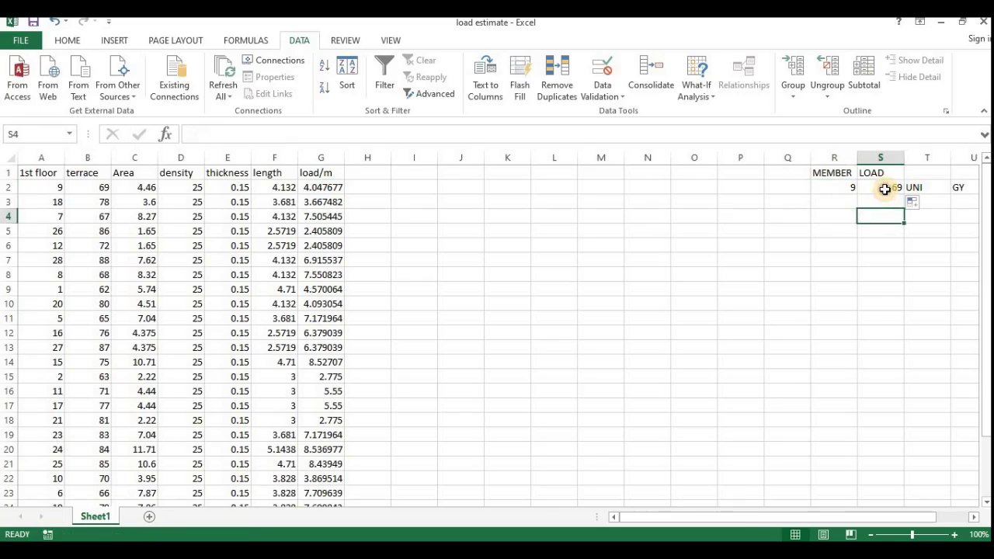
click(885, 190)
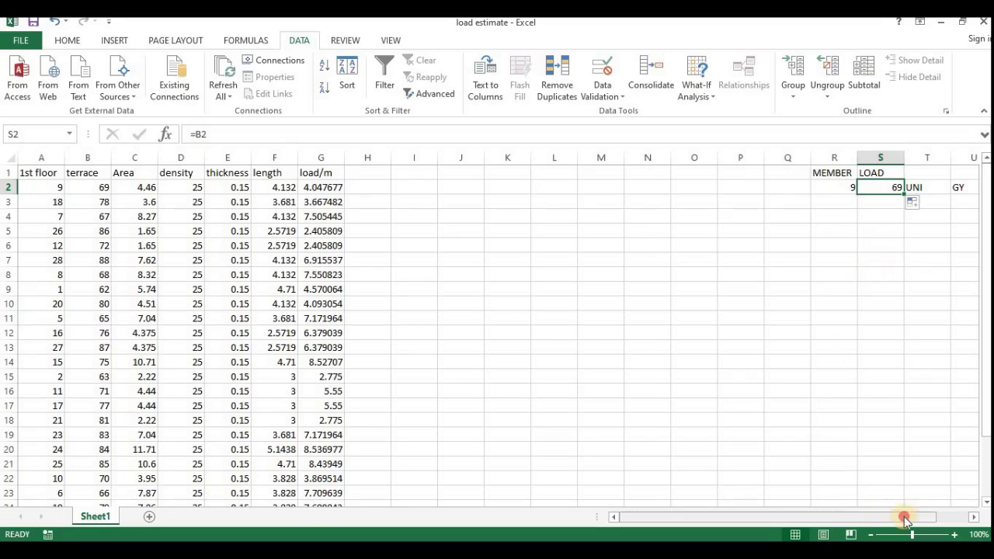
Step: Set V2 to the negative of row 2's load/m with the formula =-G2
scroll(903, 515, right, 2)
click(943, 193)
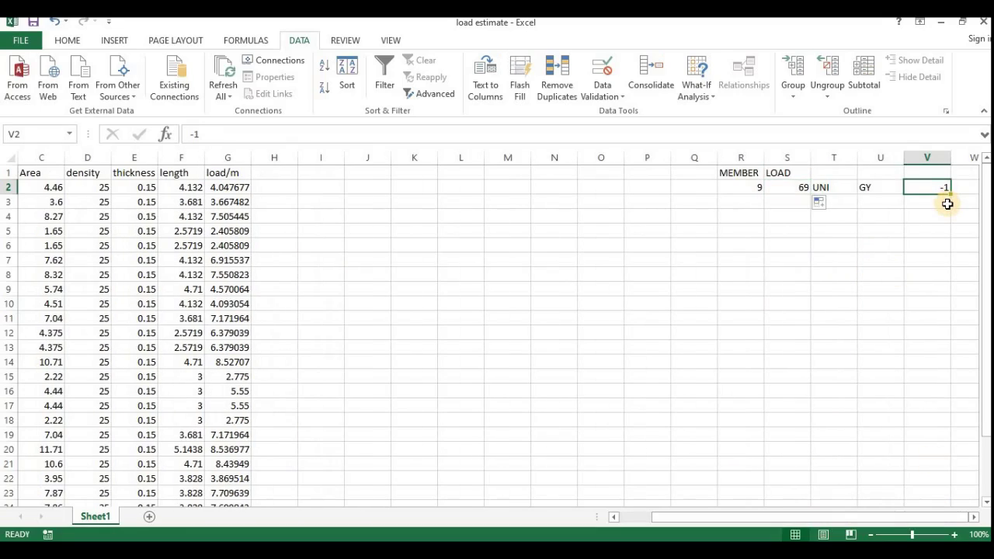
text(=)
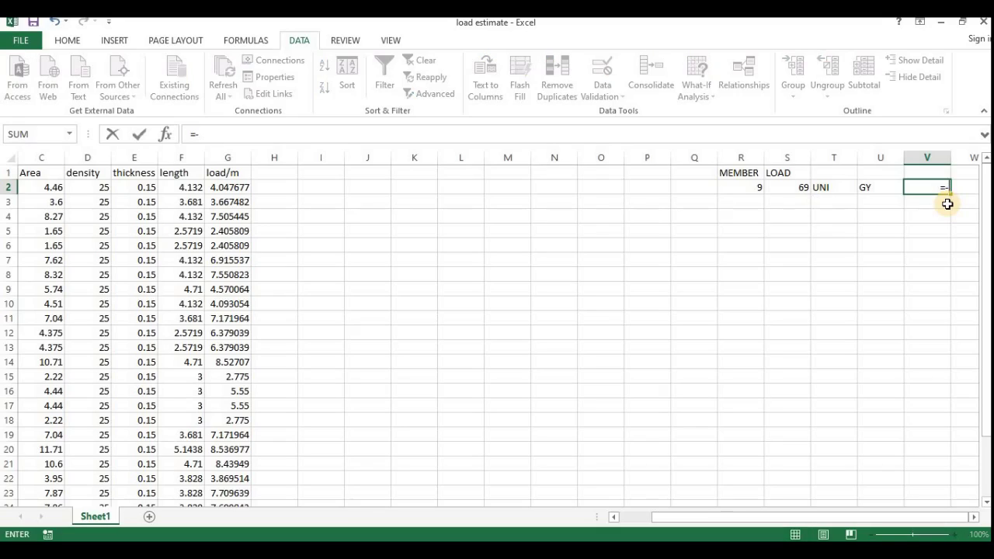
click(237, 187)
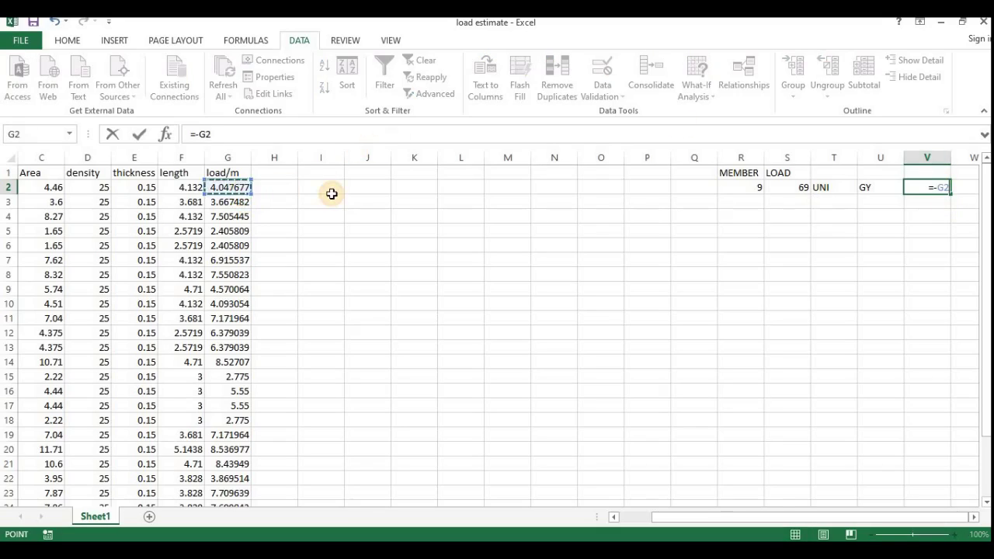
key(Return)
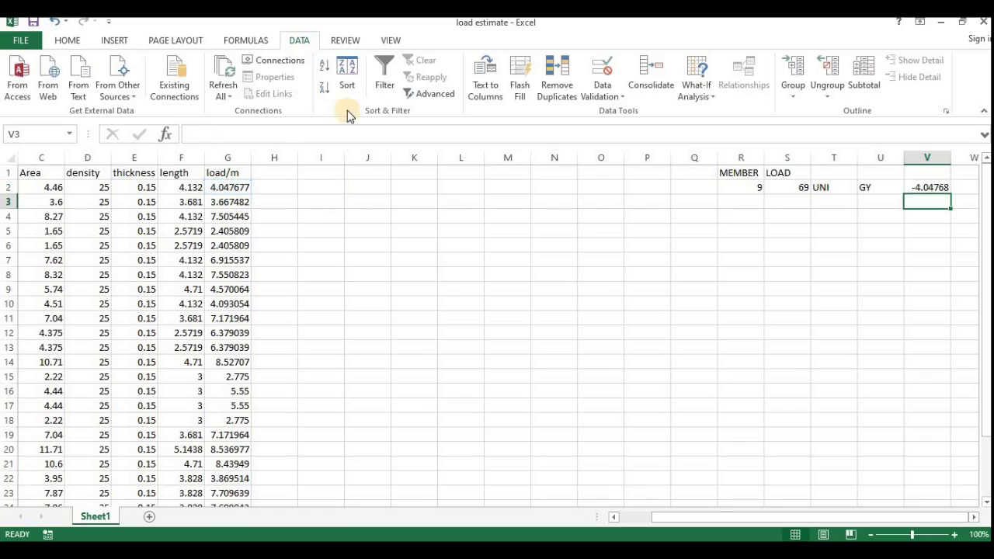
Step: Fill the member load entries in R2:V2 down through row 28 and review the filled rows
click(748, 188)
drag(883, 198, 928, 187)
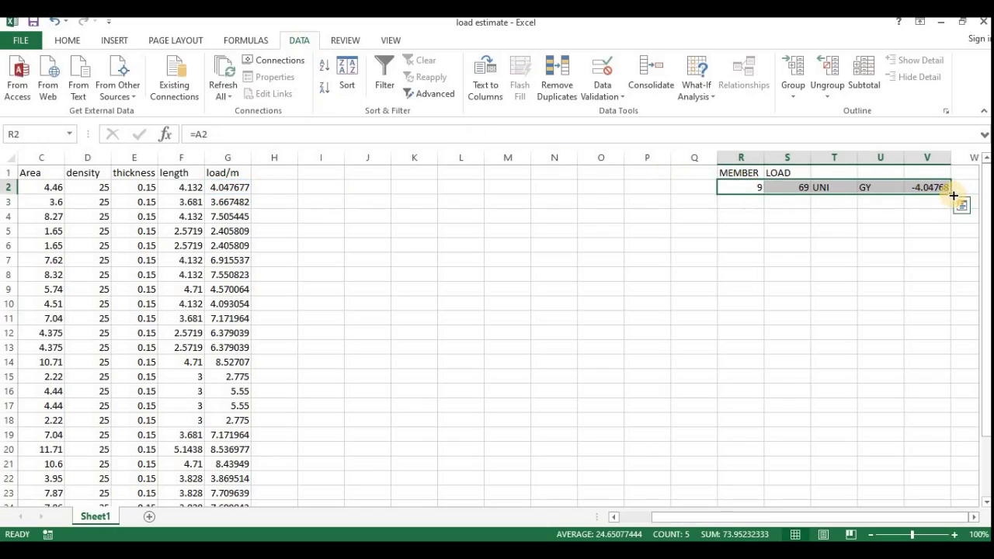
drag(917, 393, 914, 424)
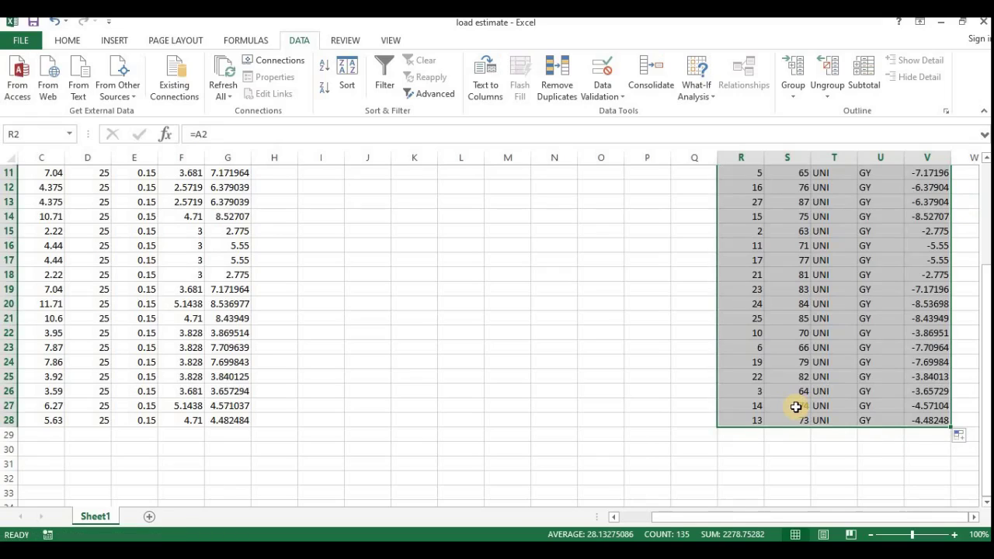
scroll(786, 389, up, 4)
scroll(785, 381, down, 4)
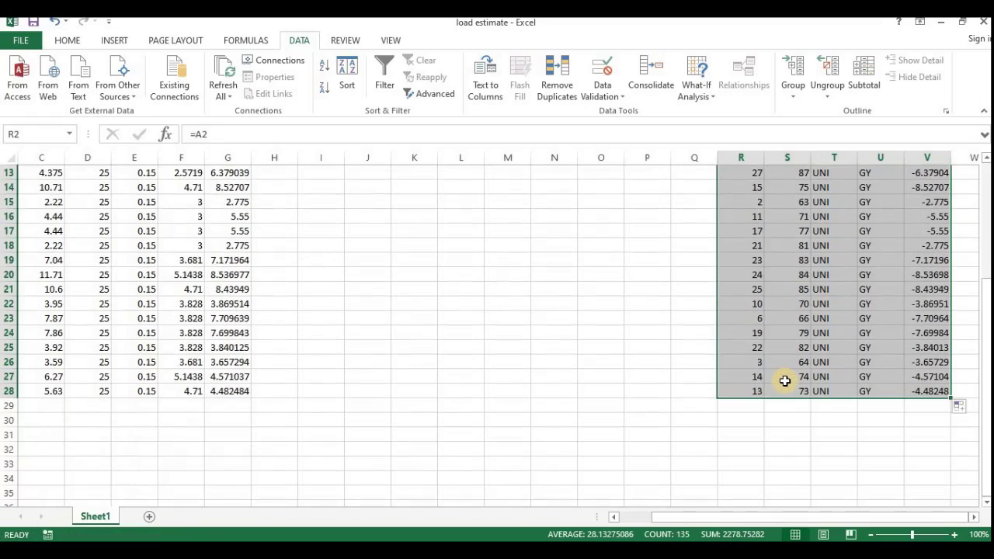
scroll(783, 380, up, 4)
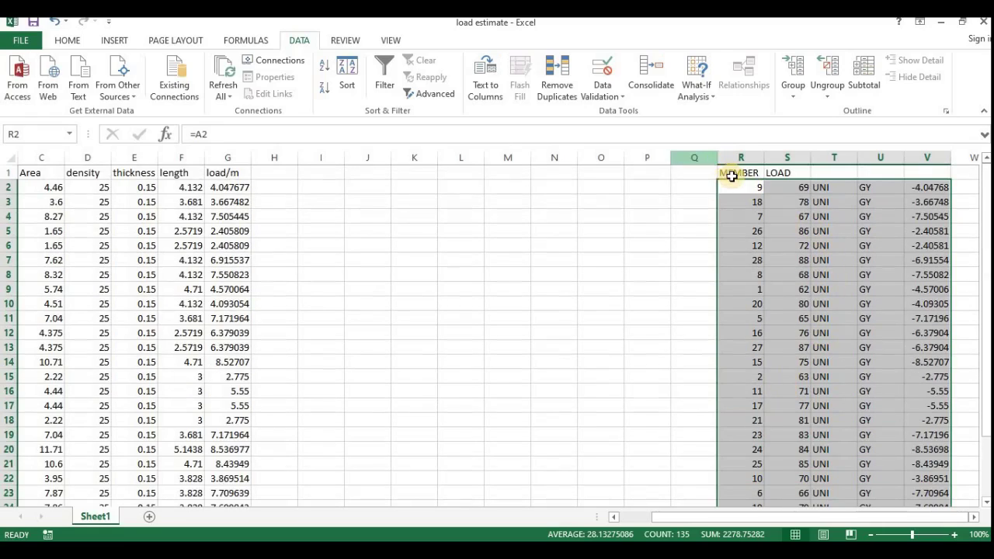
Step: Copy the whole member load table R1:V28, including the MEMBER LOAD heading
click(733, 173)
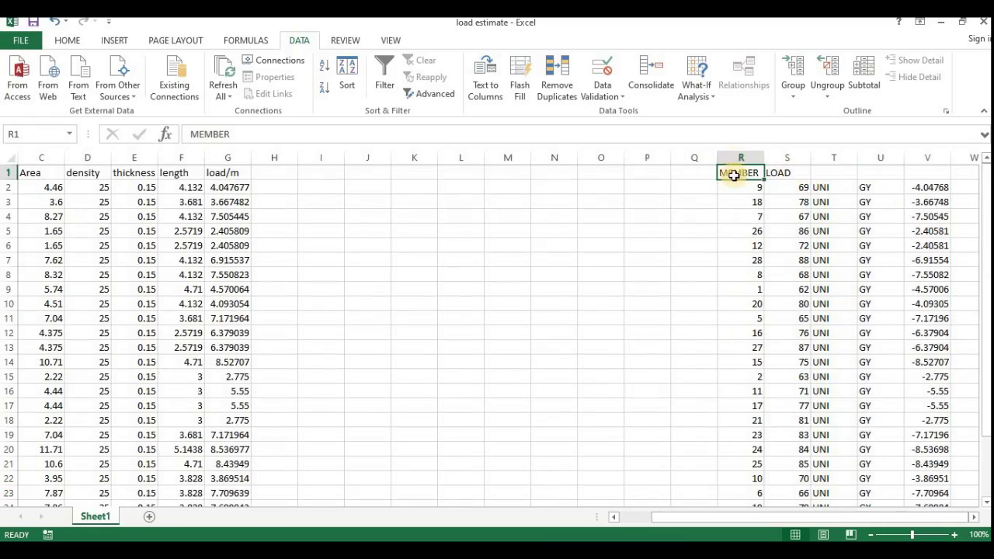
drag(735, 176, 931, 461)
right_click(805, 302)
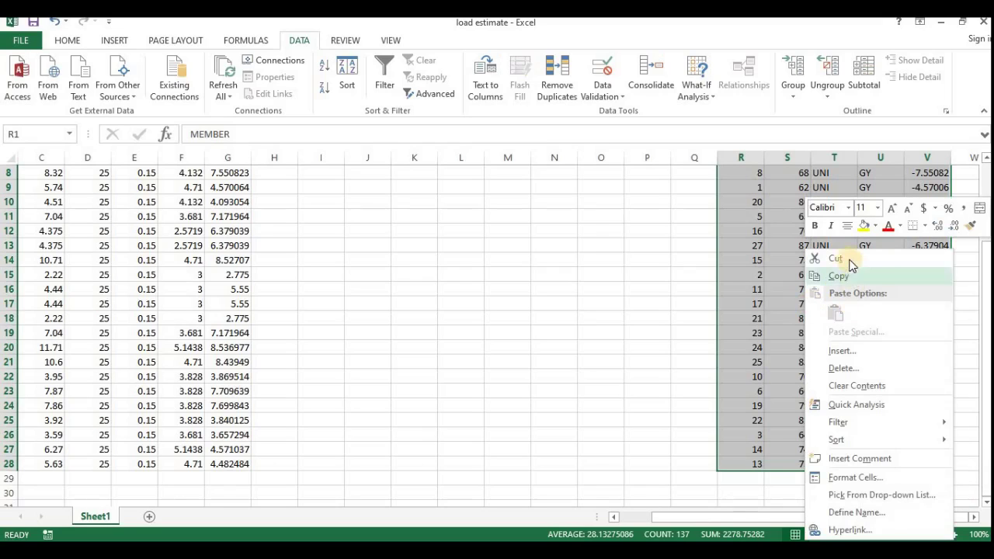
click(842, 277)
scroll(783, 344, up, 3)
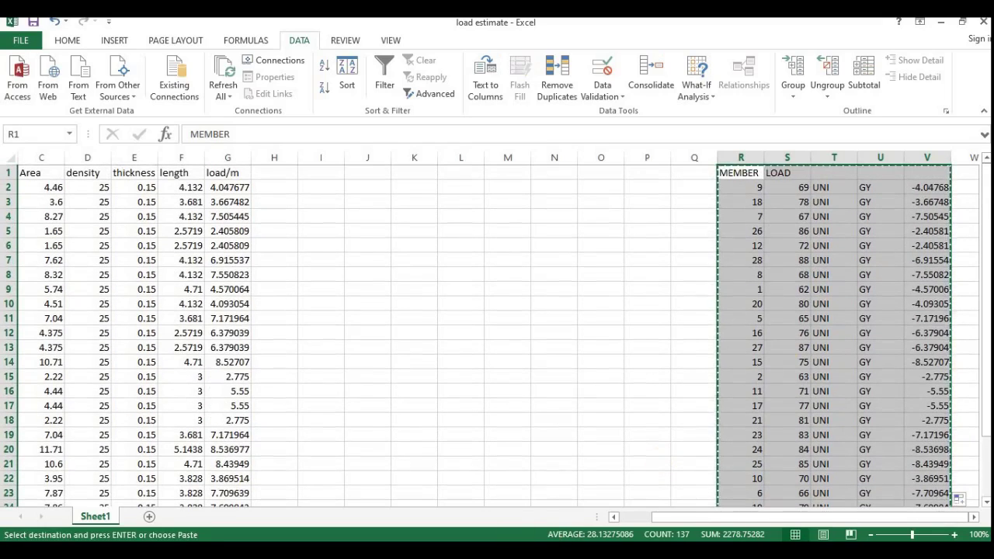
Step: In the STAAD.Pro Editor, replace the MEMBER LOAD and 78 UNI GY -1 lines under LOAD 2 with the copied Excel table
key(alt+Tab)
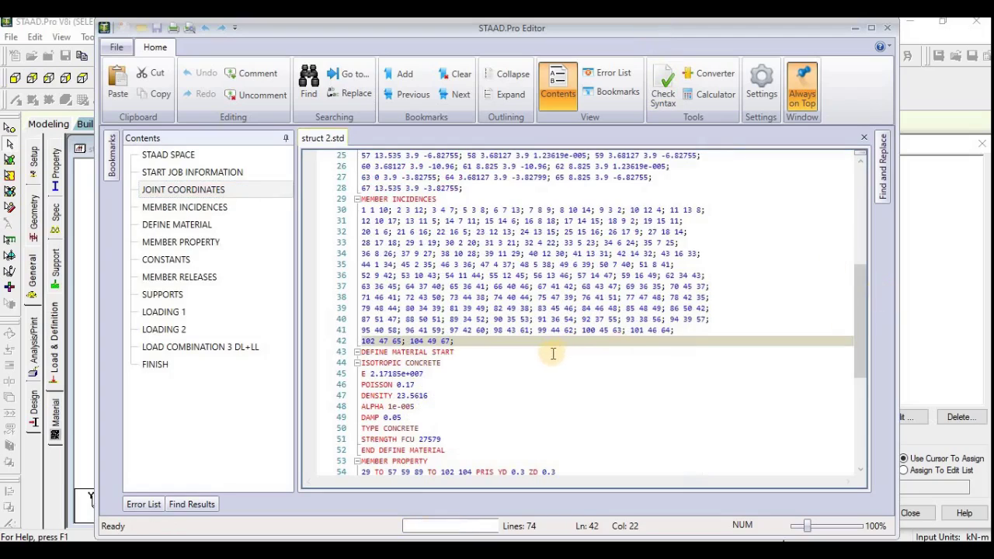
scroll(553, 353, down, 7)
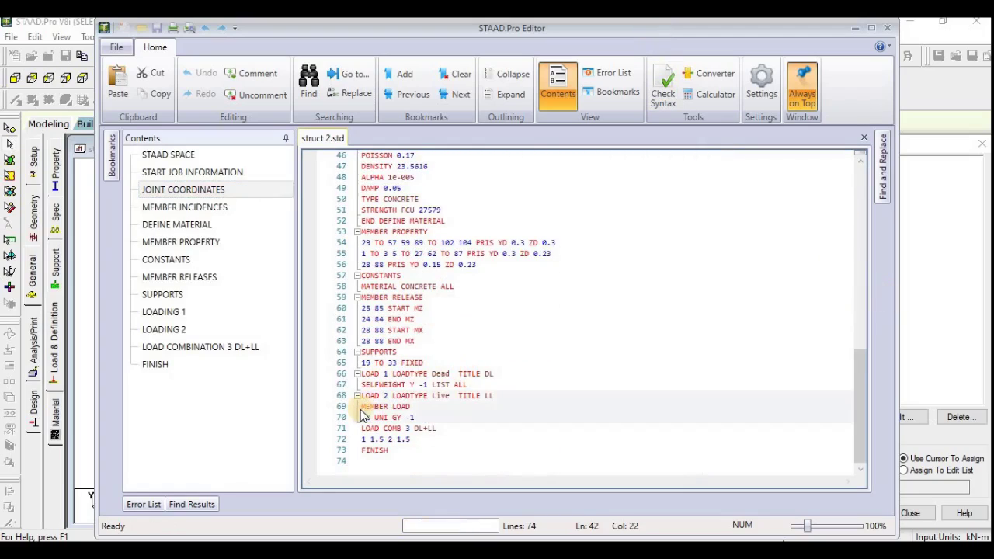
drag(363, 407, 416, 417)
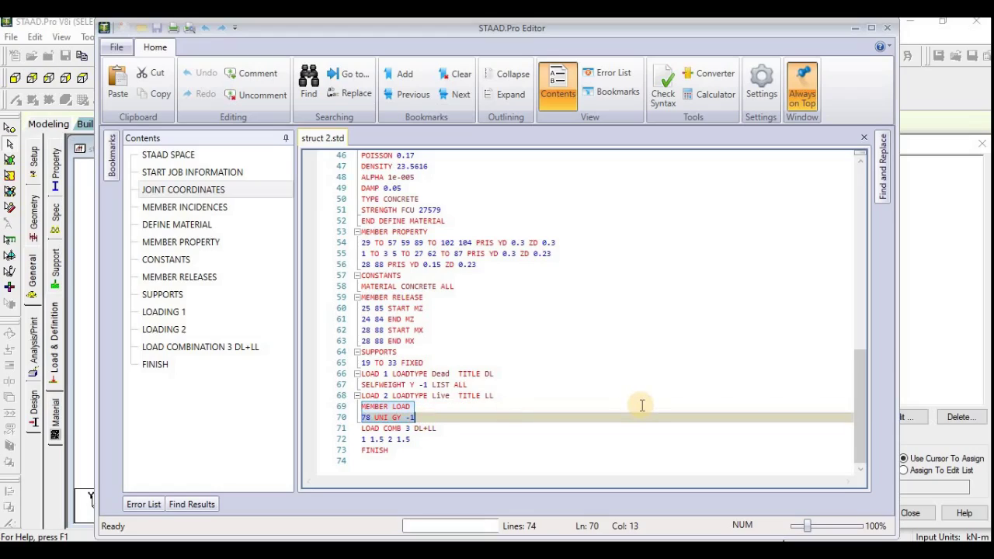
key(ctrl+v)
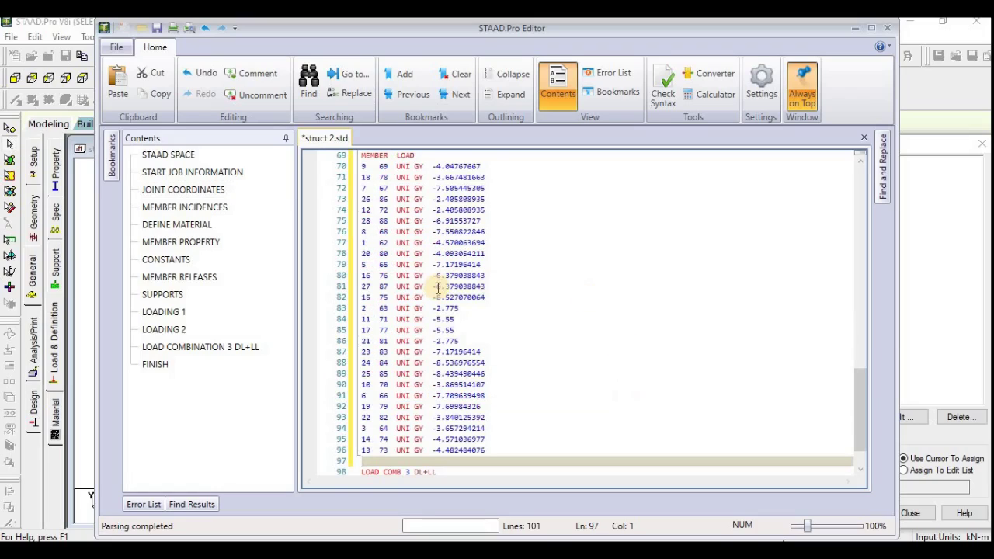
Step: Review the pasted member loads, save struct 2.std, close the editor and return to the Excel load estimate
scroll(434, 288, up, 3)
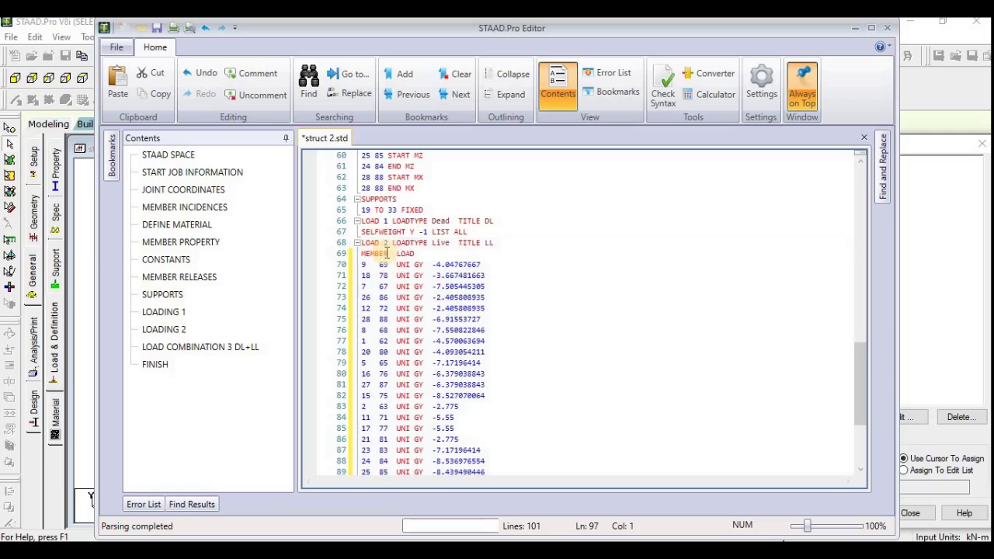
scroll(470, 318, down, 4)
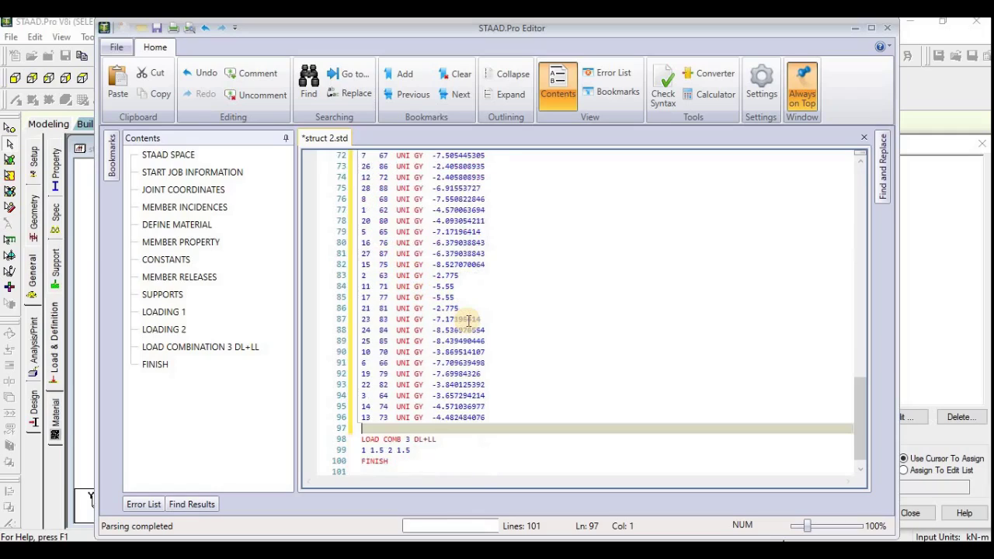
scroll(472, 337, up, 1)
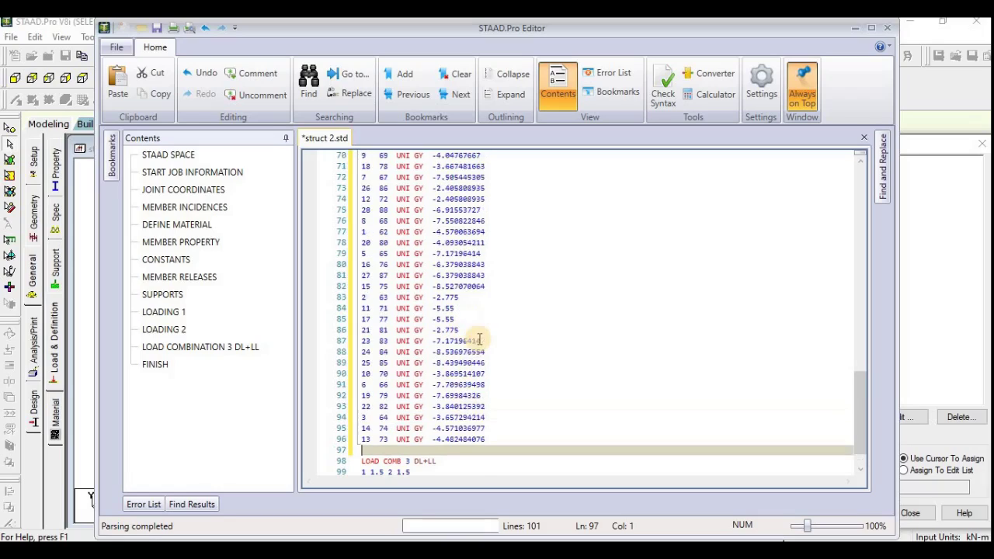
scroll(480, 339, down, 1)
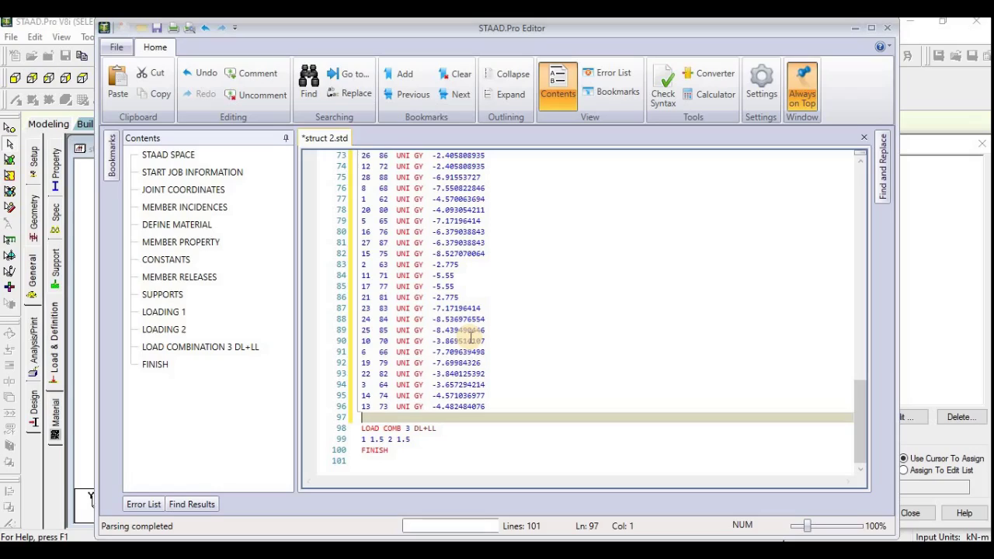
click(157, 29)
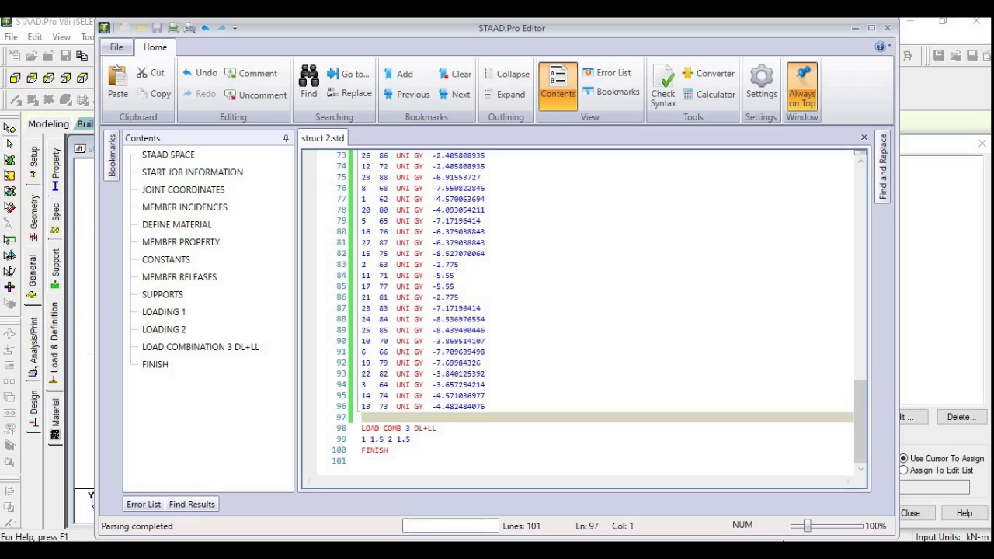
key(alt+Tab)
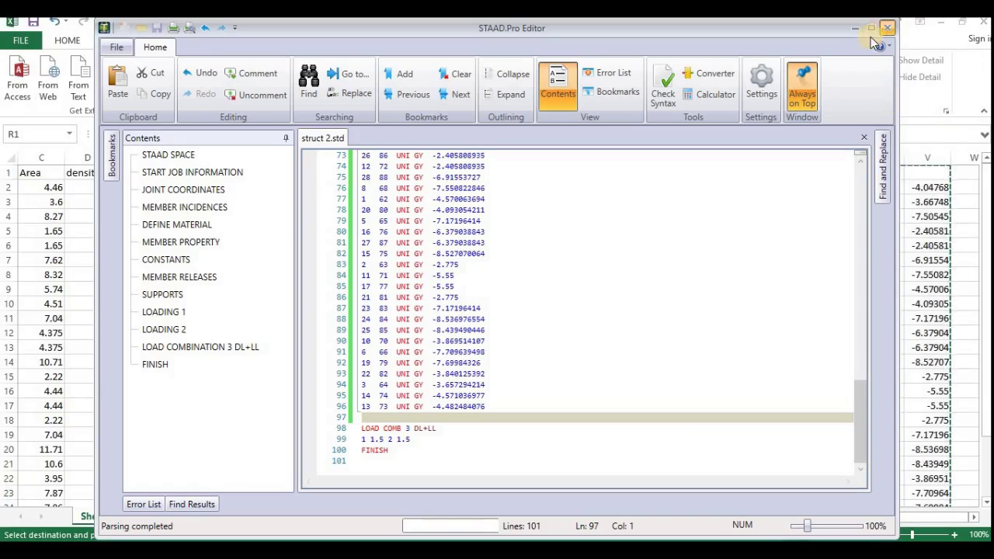
click(885, 28)
Step: Rename the Sheet1 worksheet of the load estimate workbook as DL
click(278, 451)
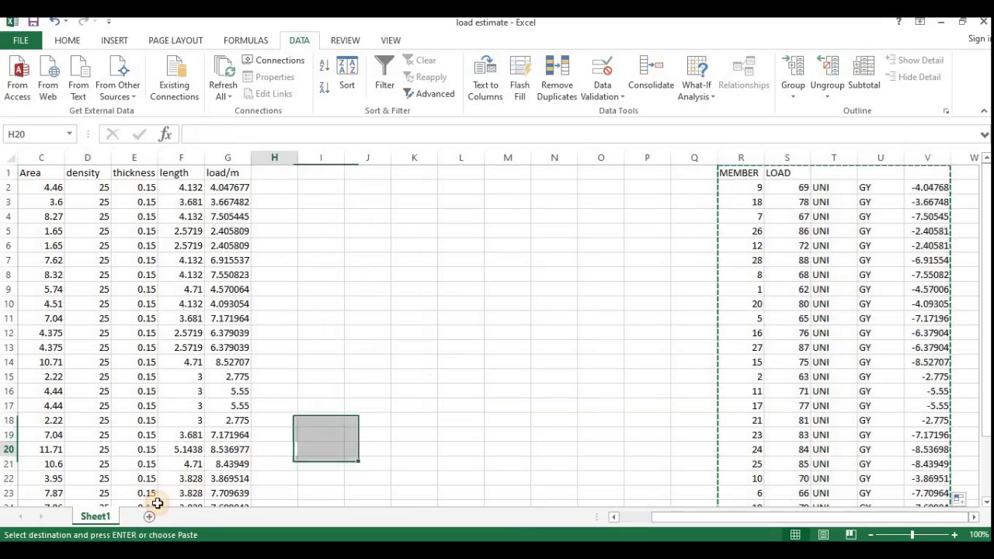
double_click(92, 517)
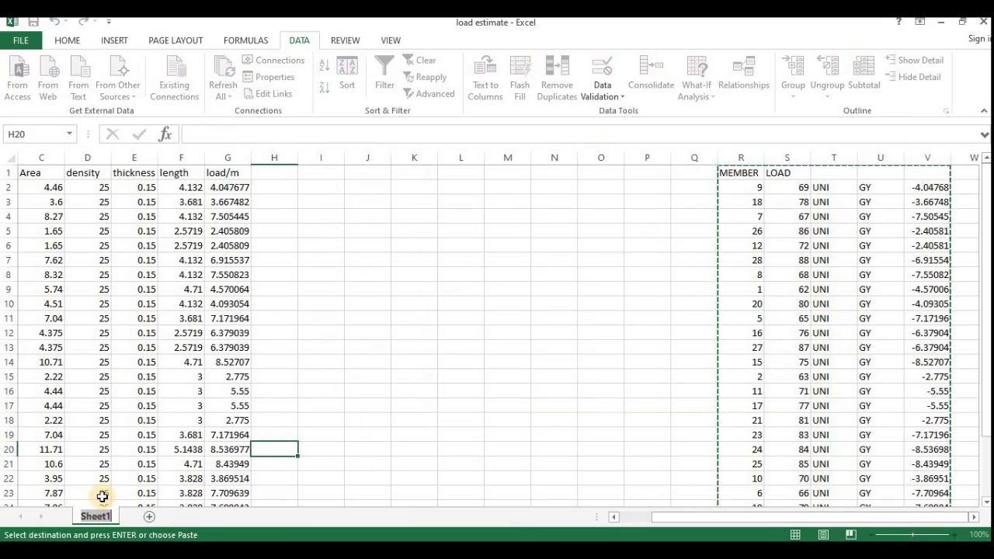
text(D)
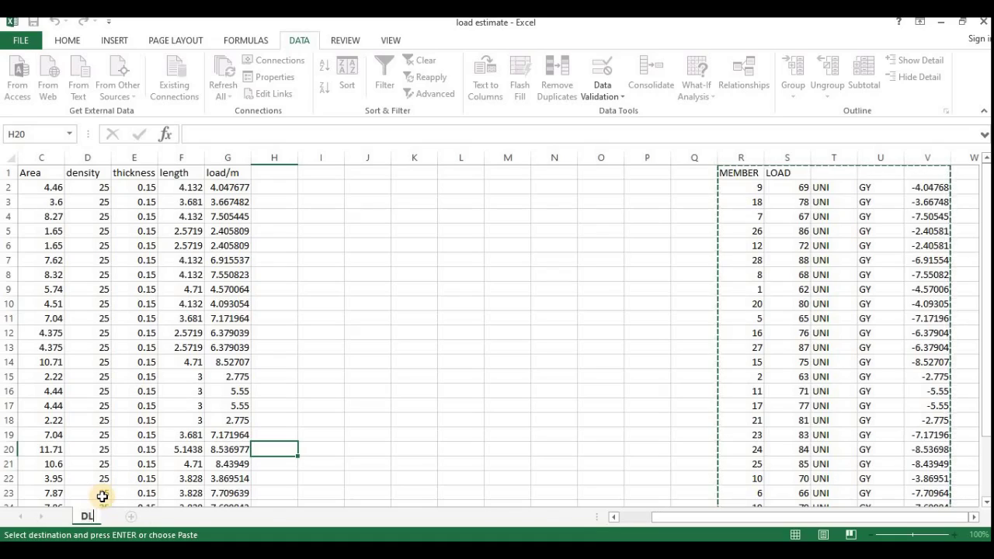
text(L)
click(144, 456)
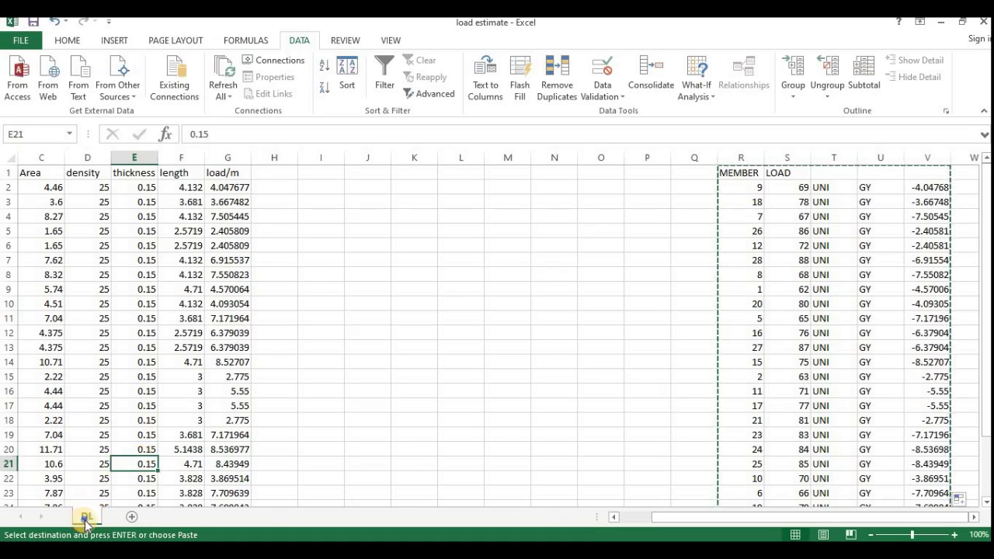
Step: Create a copy of the DL sheet at the end of the load estimate workbook and rename it LL
right_click(85, 517)
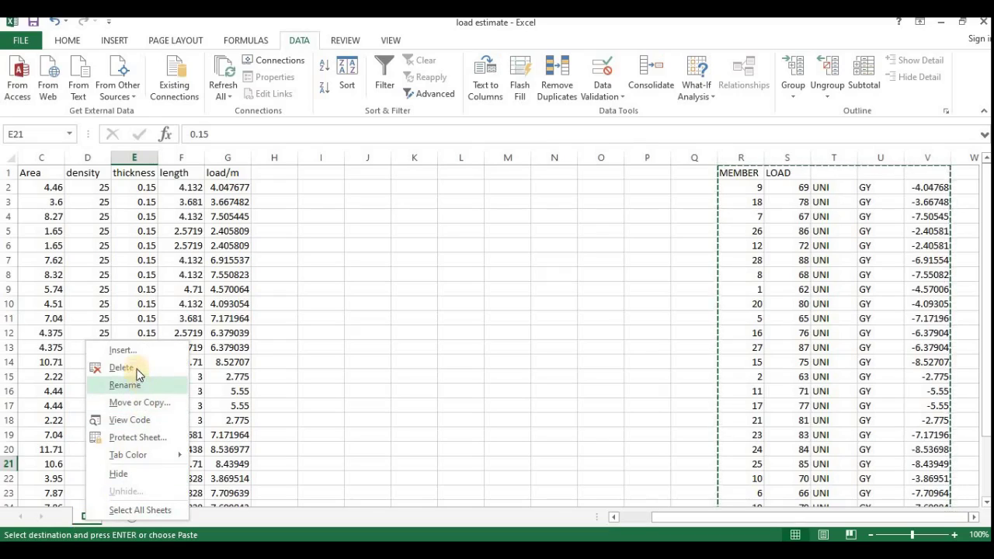
click(141, 404)
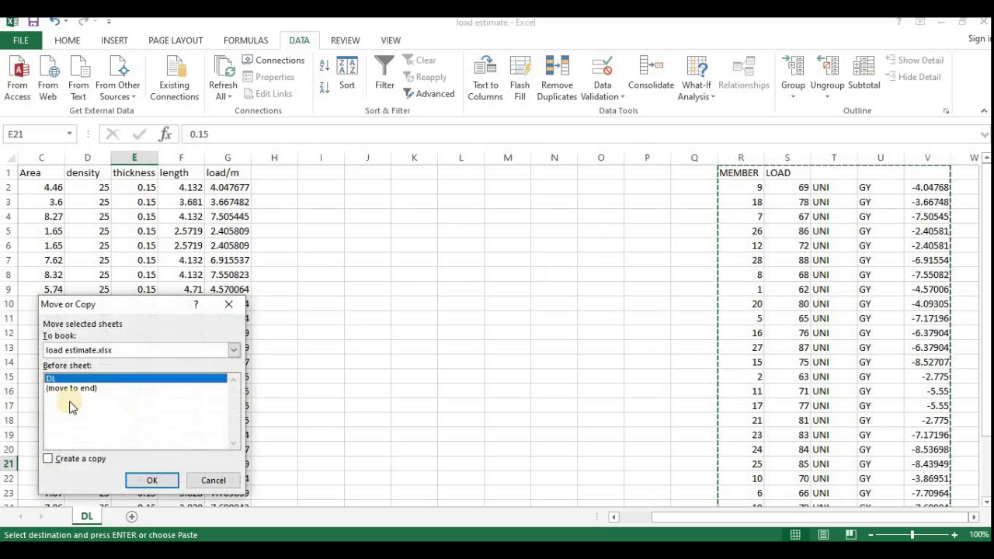
click(54, 459)
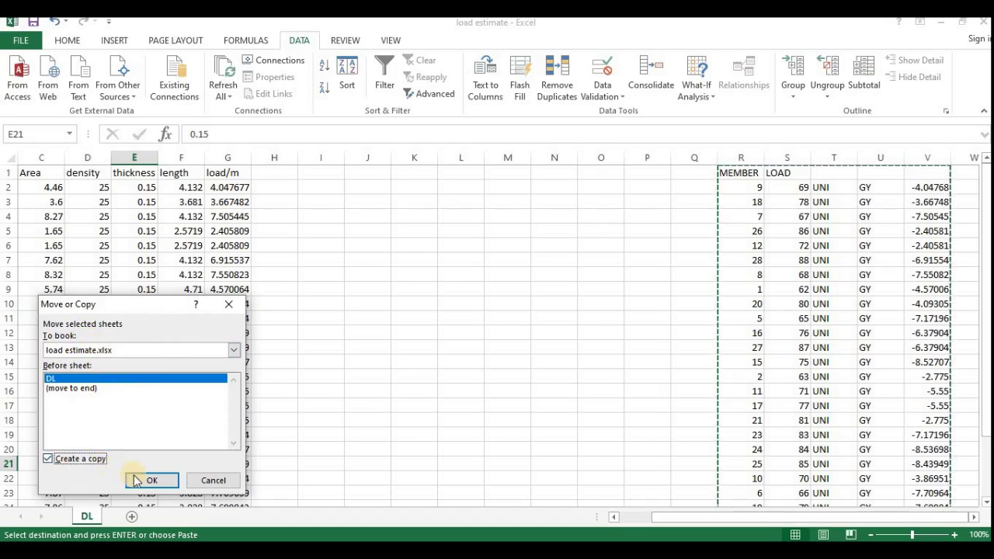
click(74, 388)
click(151, 481)
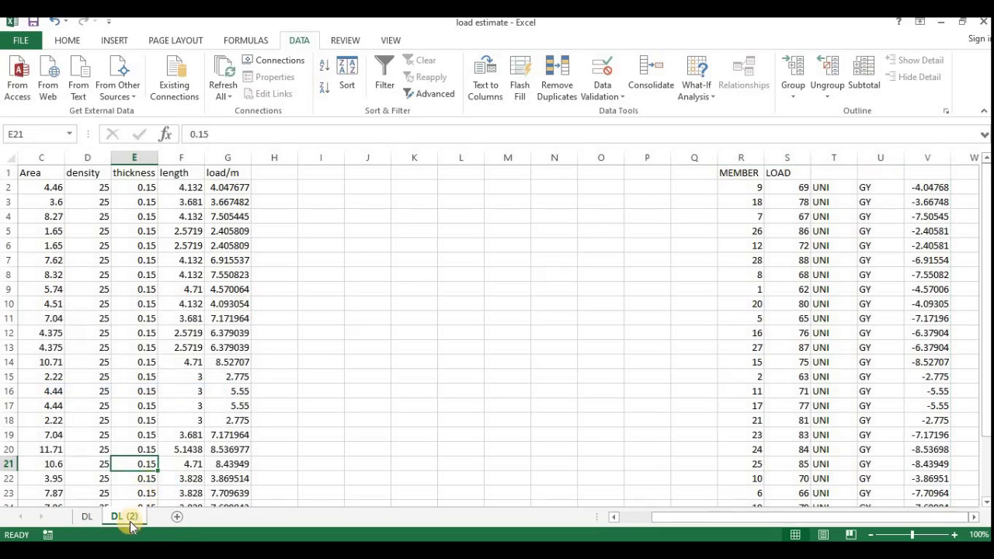
double_click(129, 519)
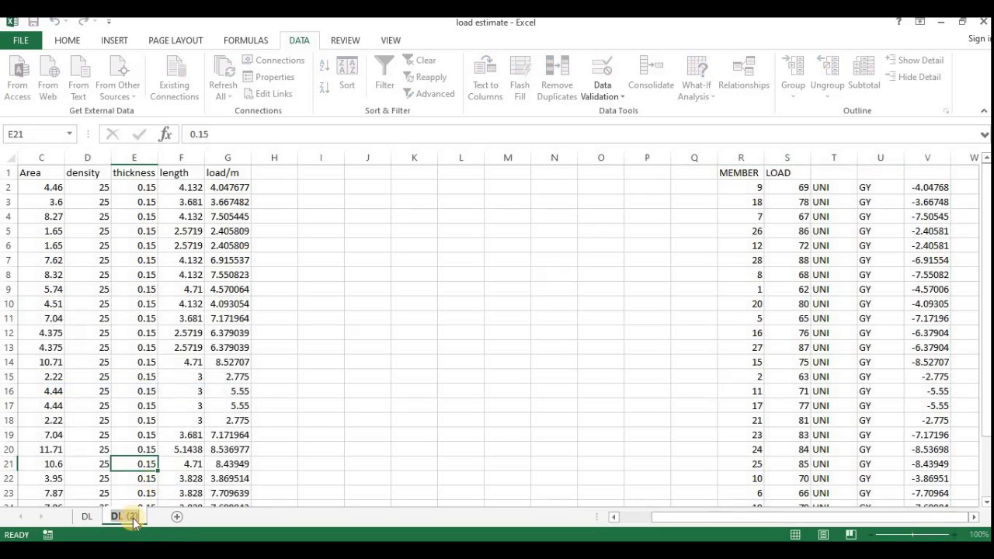
text(LL)
click(555, 347)
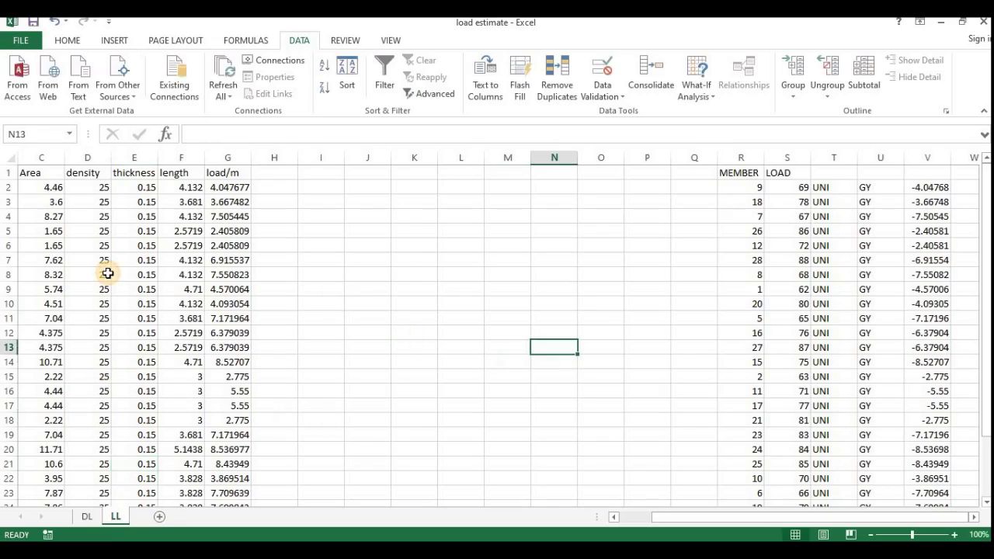
Step: On the LL sheet, replace the density heading in D1 with LL and fill D2:D28 with 2
drag(680, 520, 570, 512)
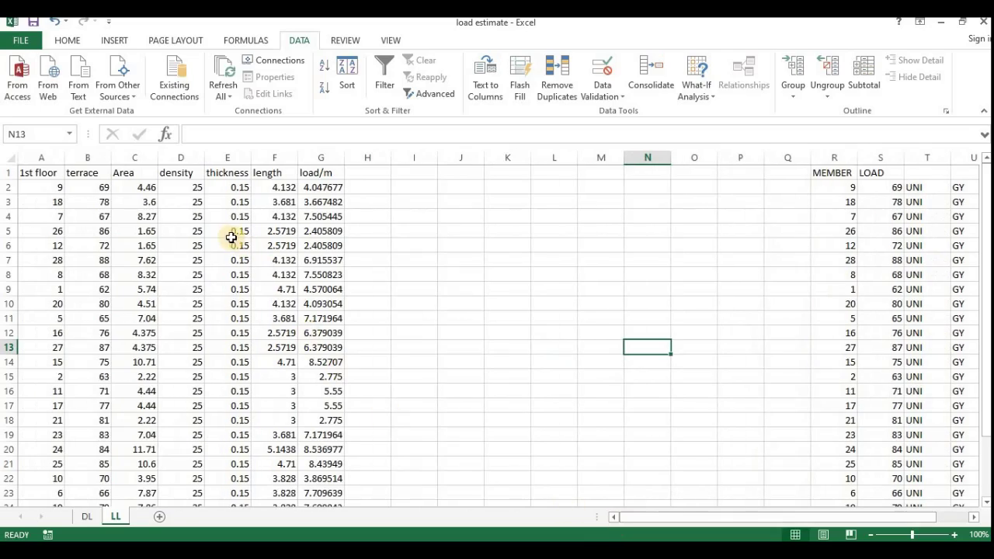
click(188, 191)
click(185, 176)
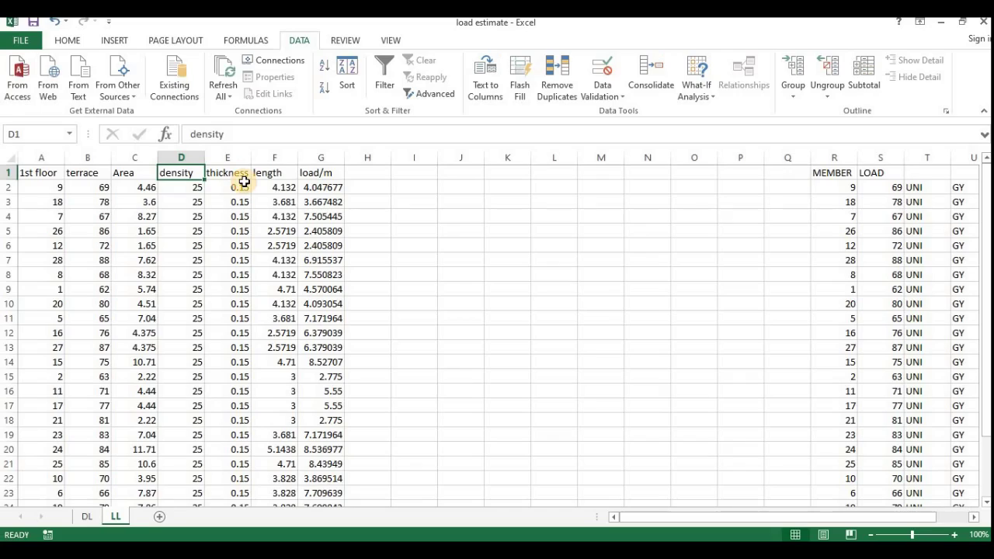
text(LL)
key(Return)
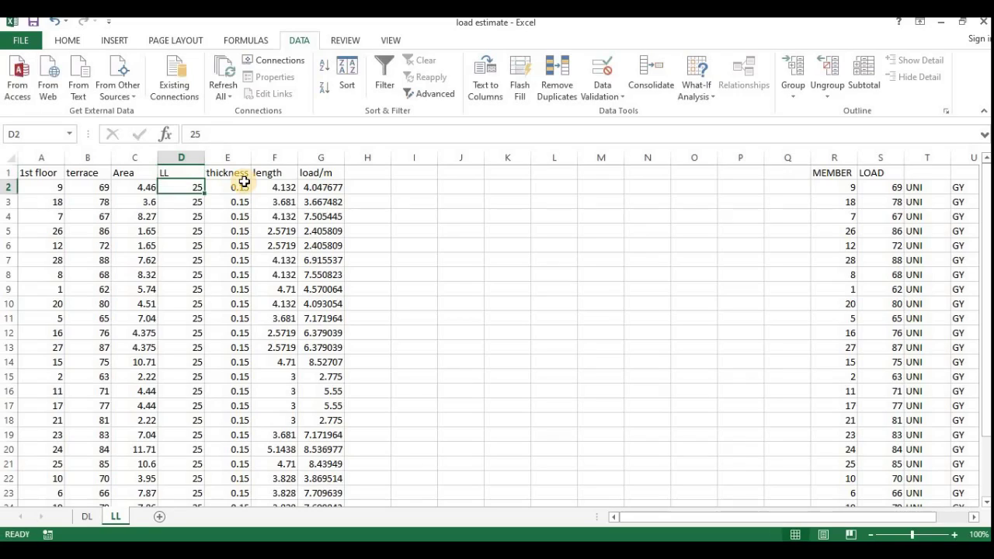
text(2)
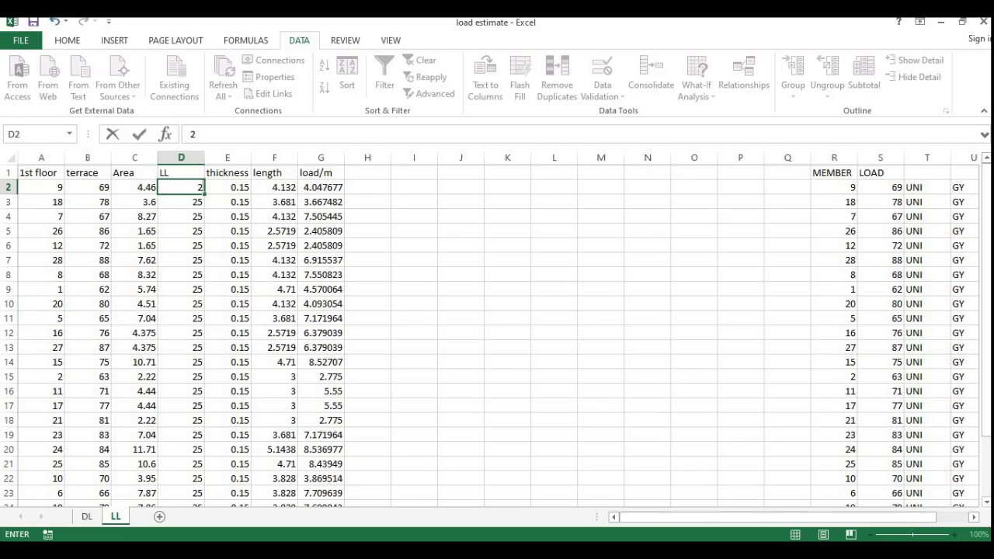
key(Return)
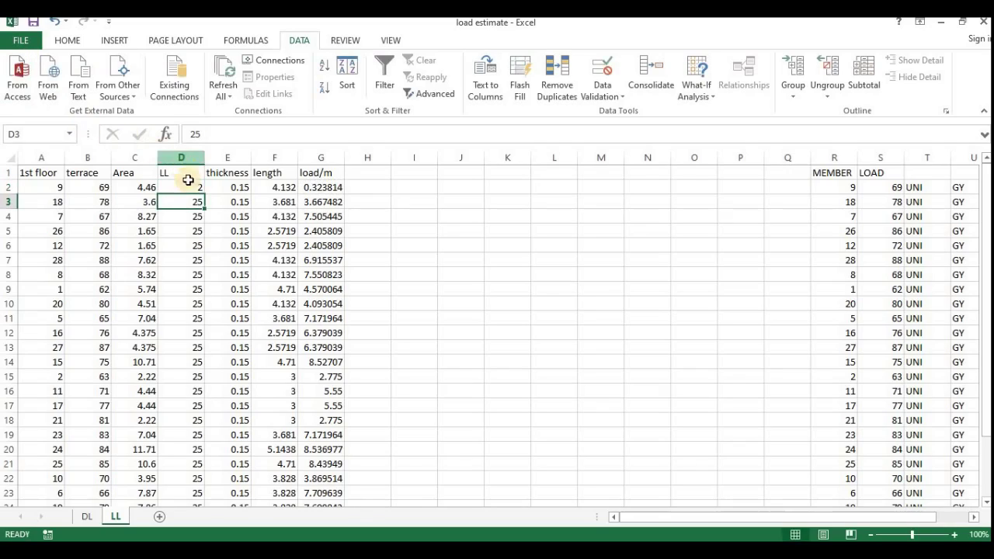
click(188, 187)
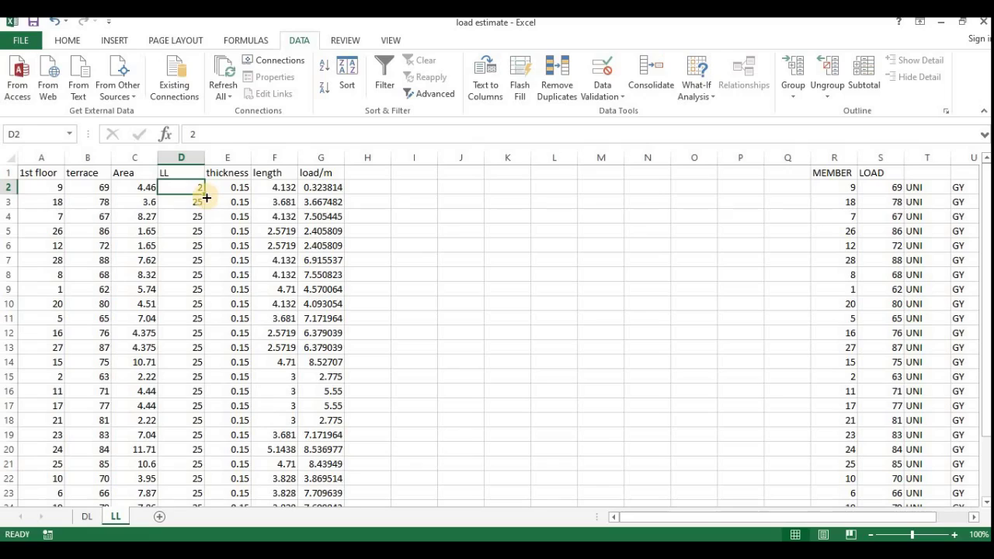
drag(205, 195, 196, 466)
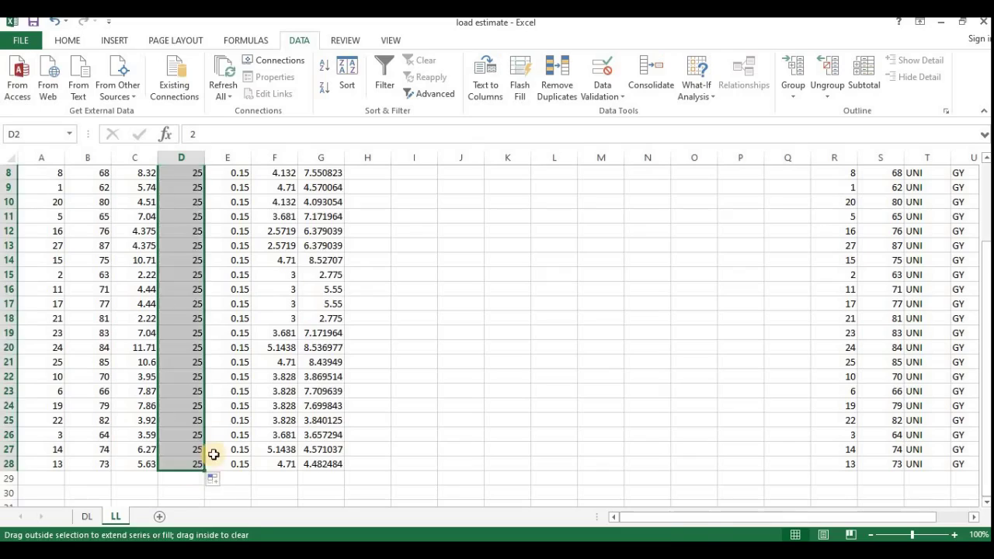
scroll(231, 386, up, 3)
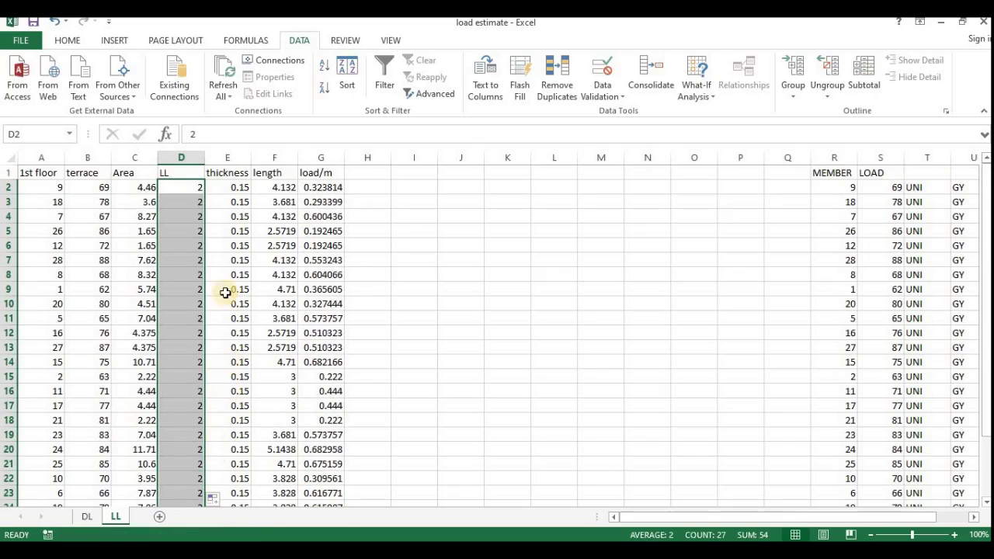
Step: Clear the thickness heading in E1 and fill E2:E28 with 1 on the LL sheet
click(229, 181)
click(236, 177)
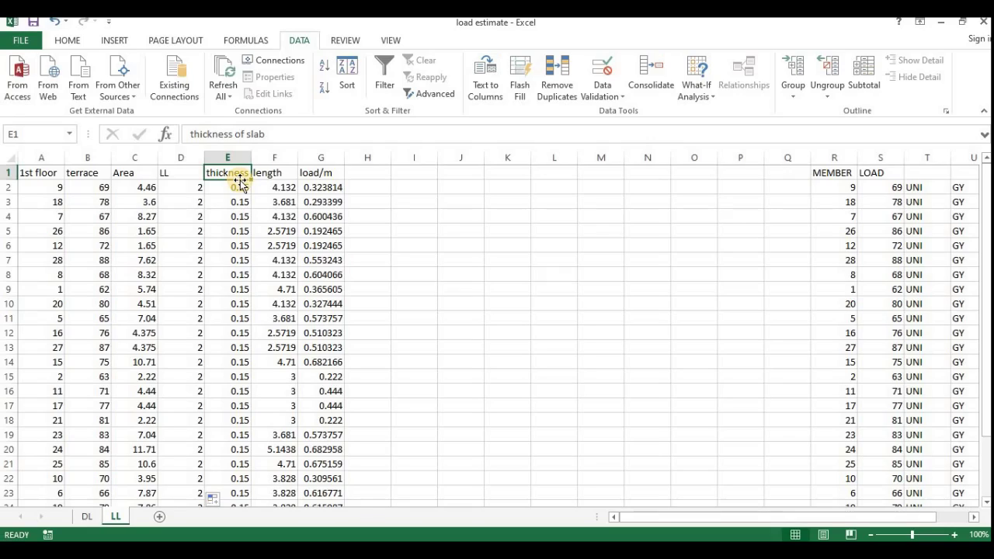
key(Delete)
click(241, 183)
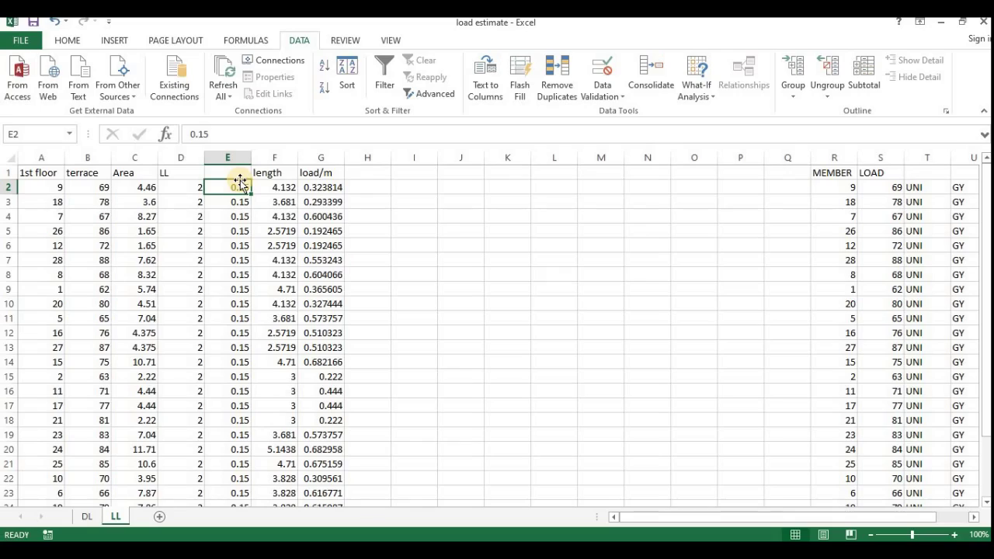
text(1)
key(Return)
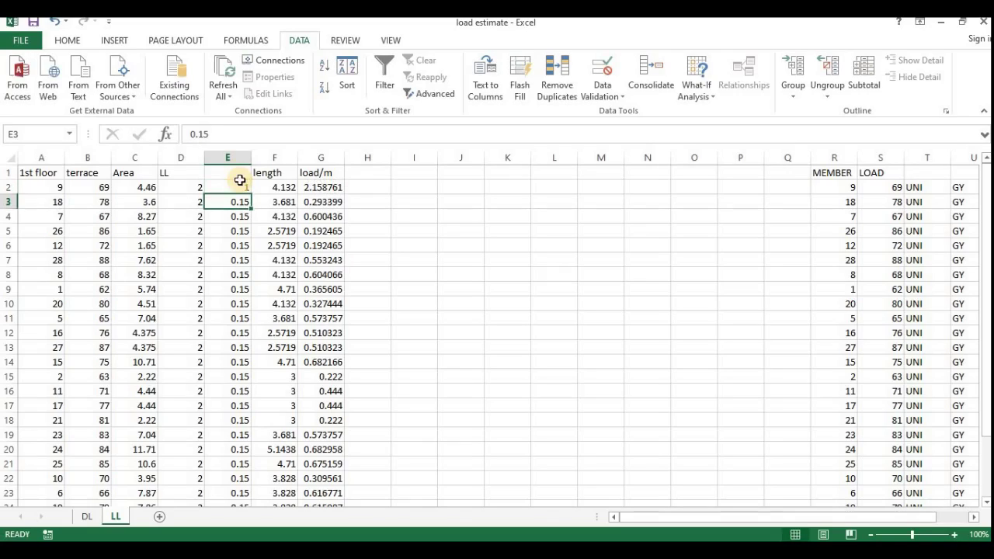
click(233, 188)
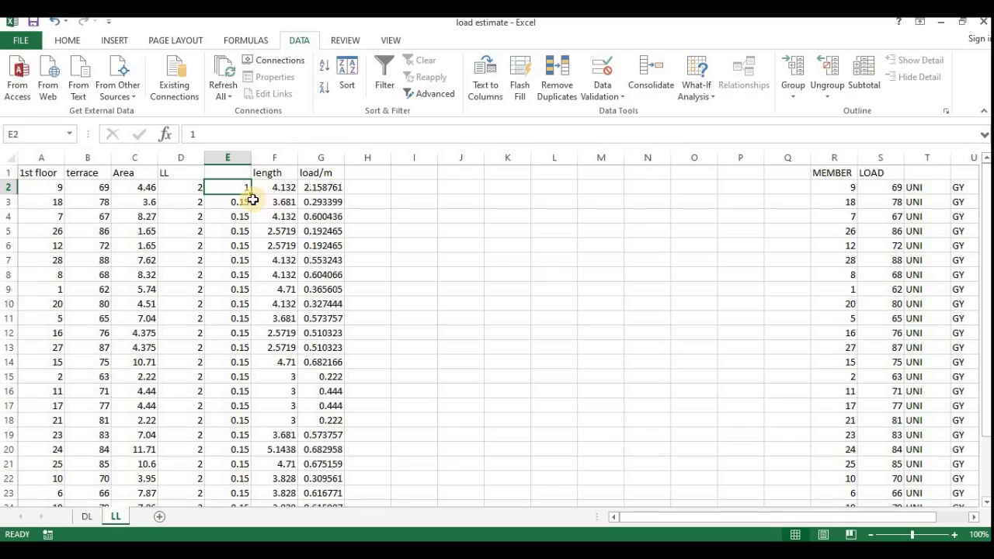
drag(252, 193, 238, 455)
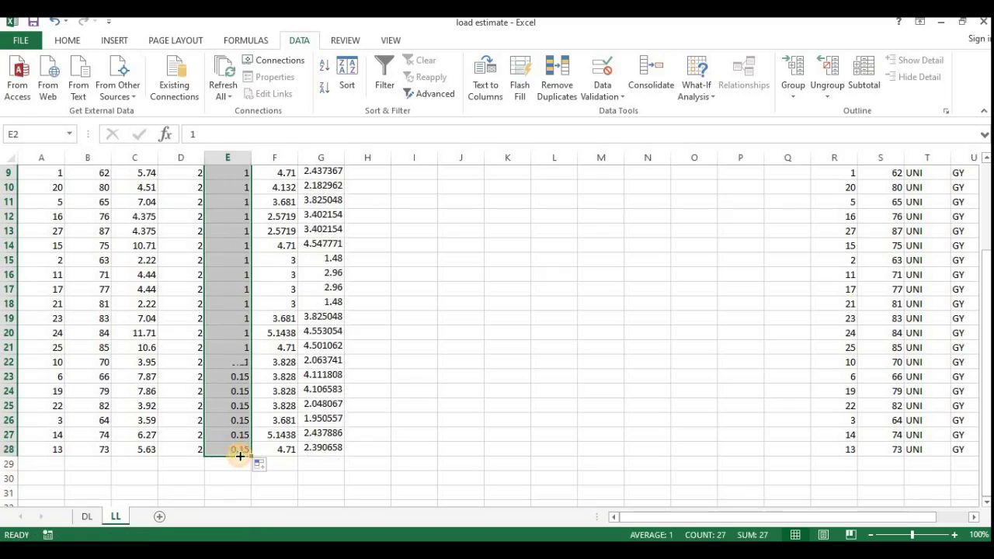
click(512, 360)
scroll(295, 326, up, 3)
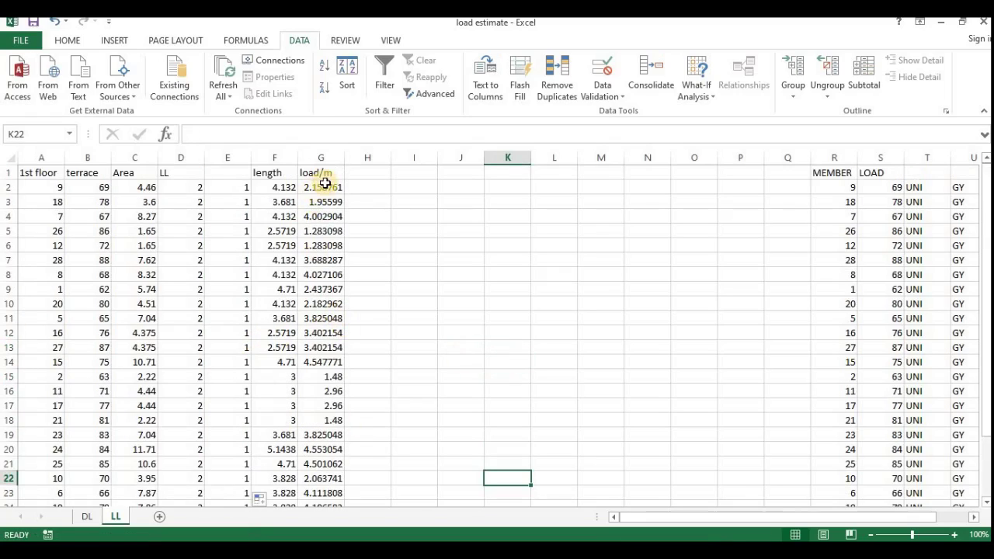
Step: Review the recalculated load/m and member load values on the LL sheet and copy the member load rows R2:V28
scroll(327, 489, down, 4)
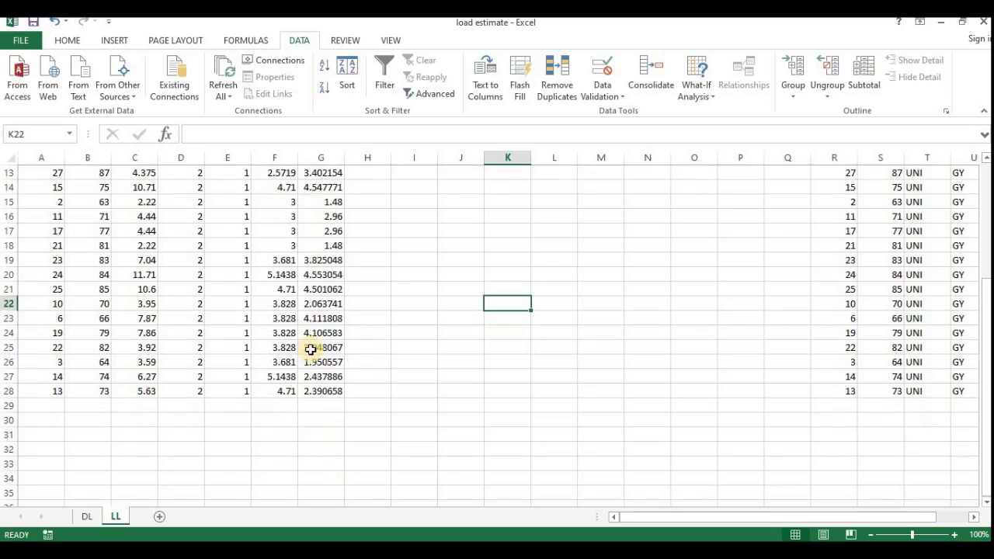
scroll(311, 348, up, 3)
scroll(310, 348, up, 1)
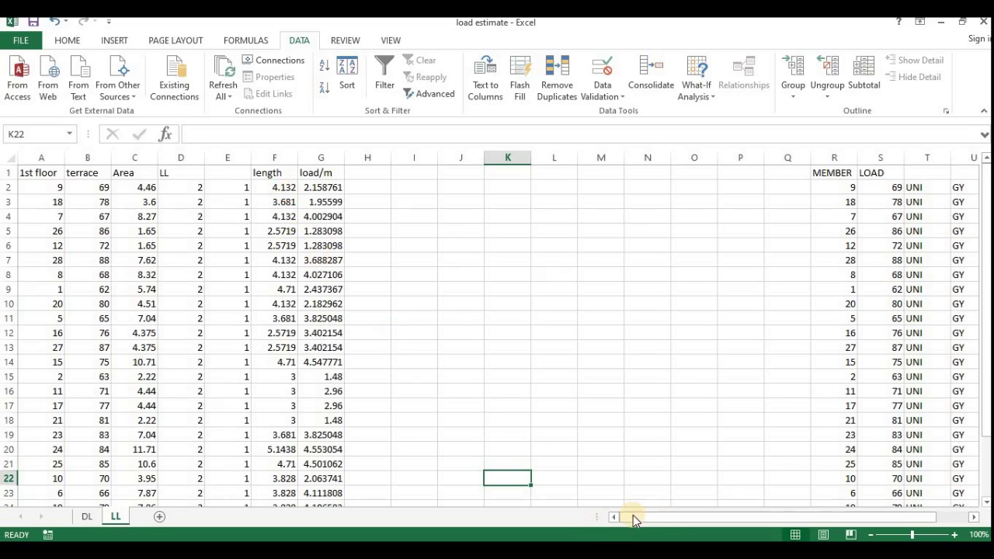
drag(633, 516, 792, 531)
scroll(924, 215, down, 9)
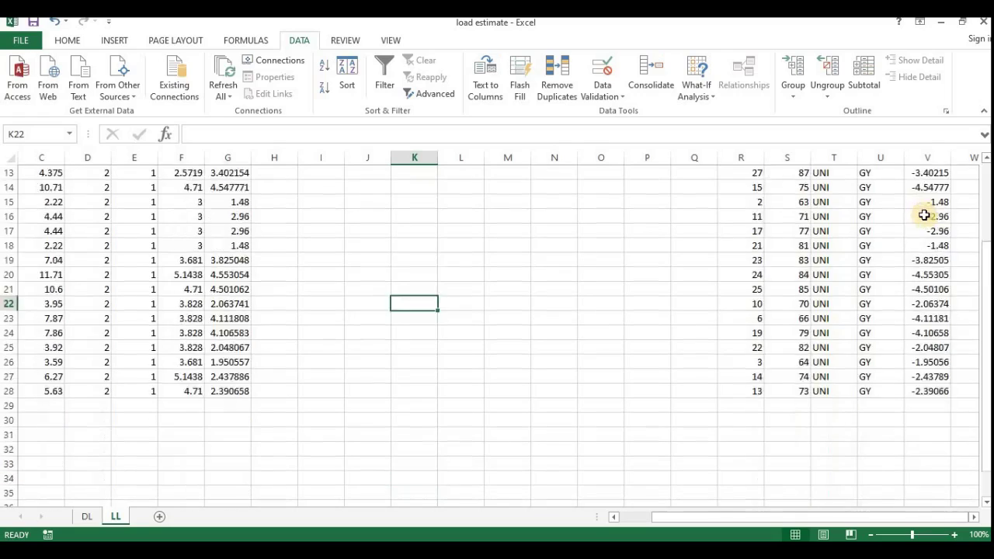
scroll(909, 266, up, 4)
scroll(908, 266, up, 5)
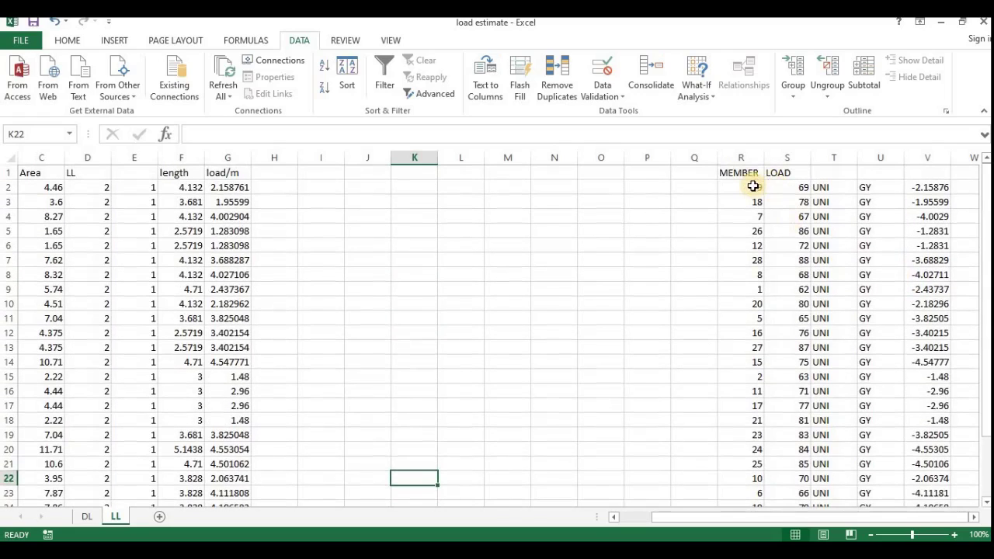
drag(754, 187, 893, 464)
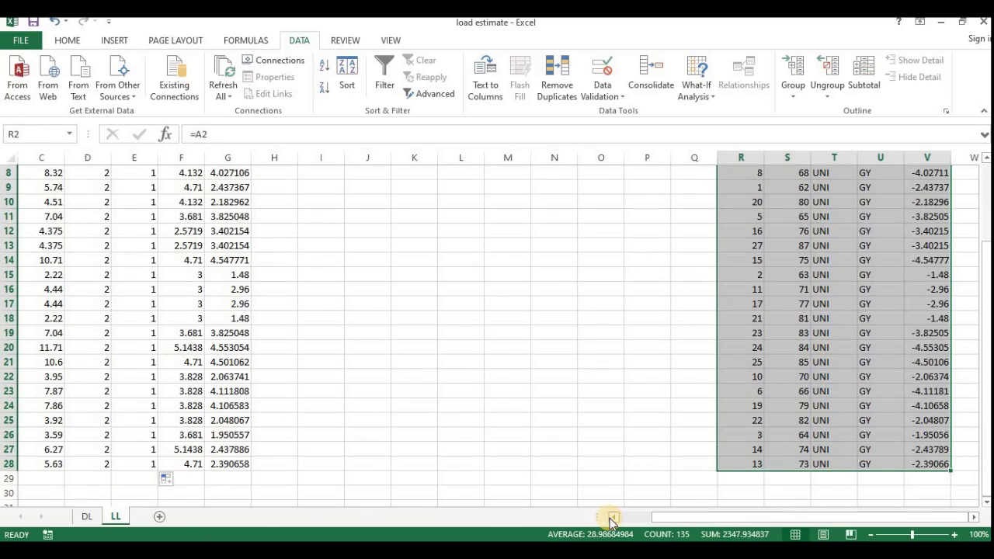
key(ctrl+c)
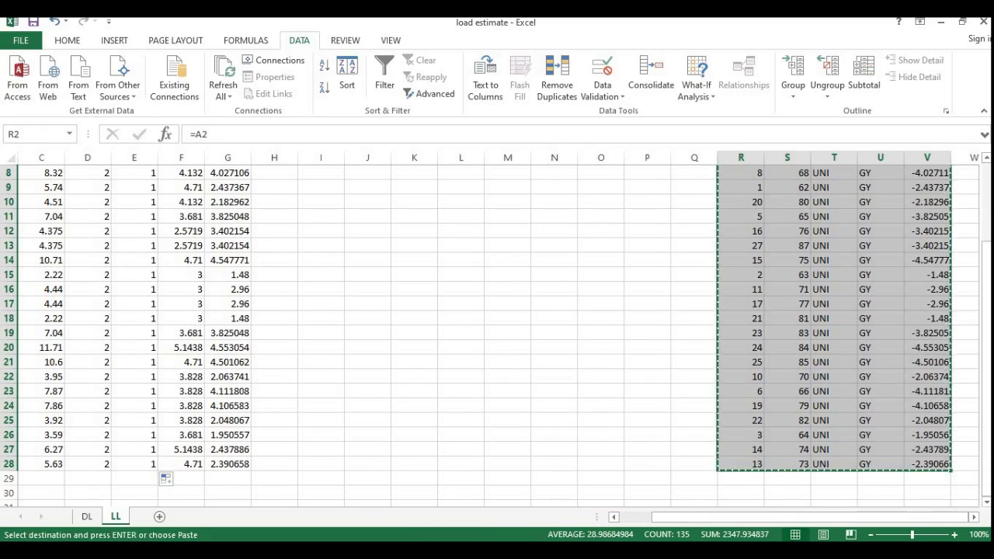
Step: Switch to STAAD.Pro, expand load case 2: LL and inspect which members its first uniform GY loads are assigned to
key(alt+Tab)
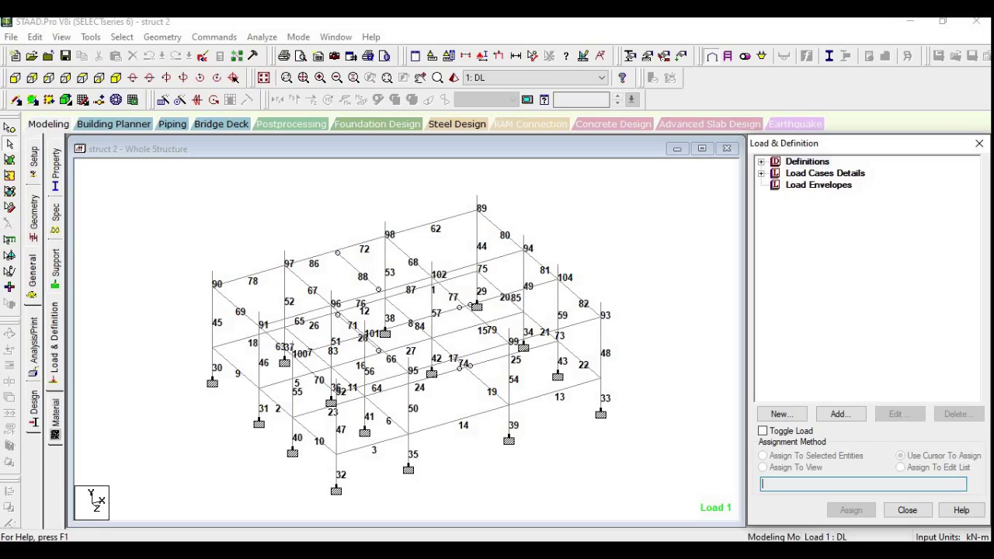
click(760, 173)
click(772, 196)
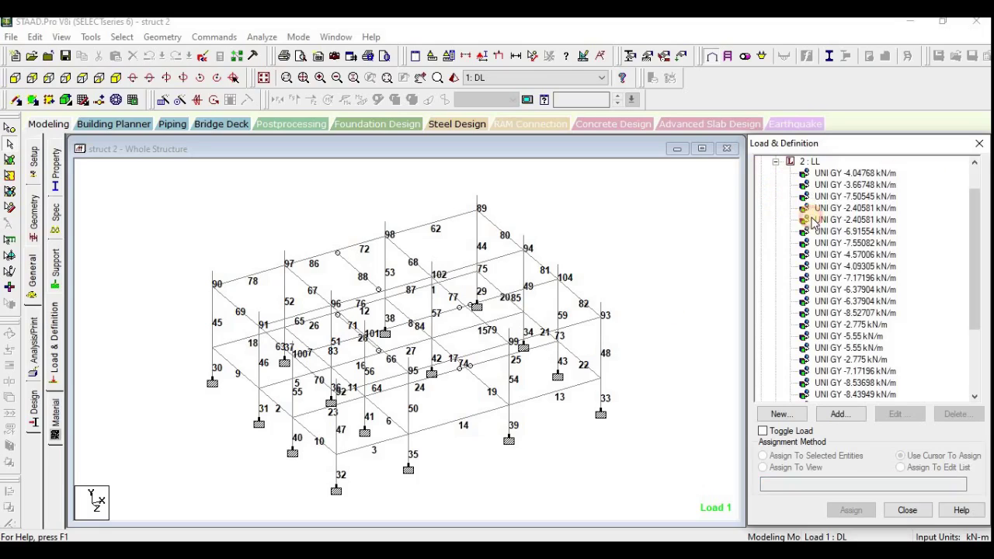
click(845, 176)
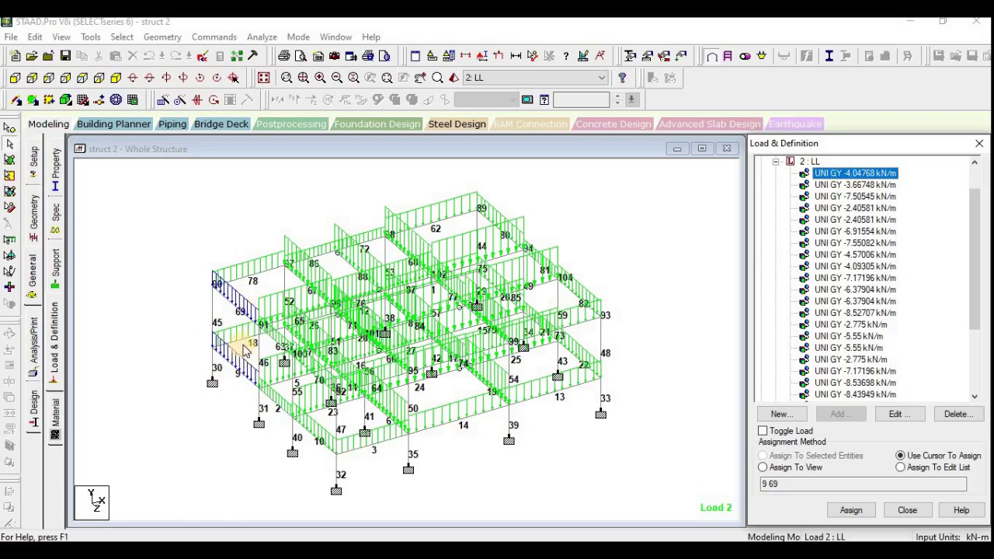
click(852, 187)
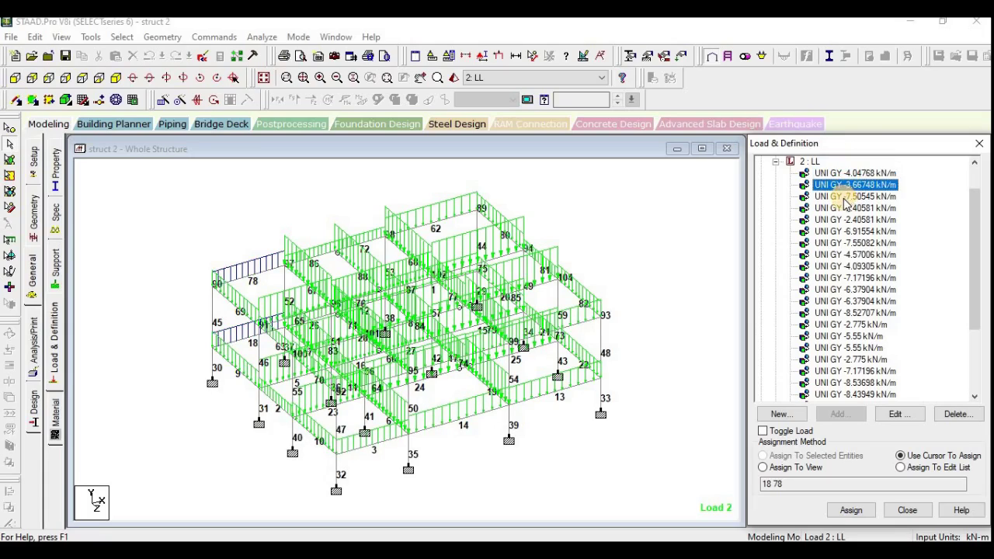
click(845, 198)
click(839, 219)
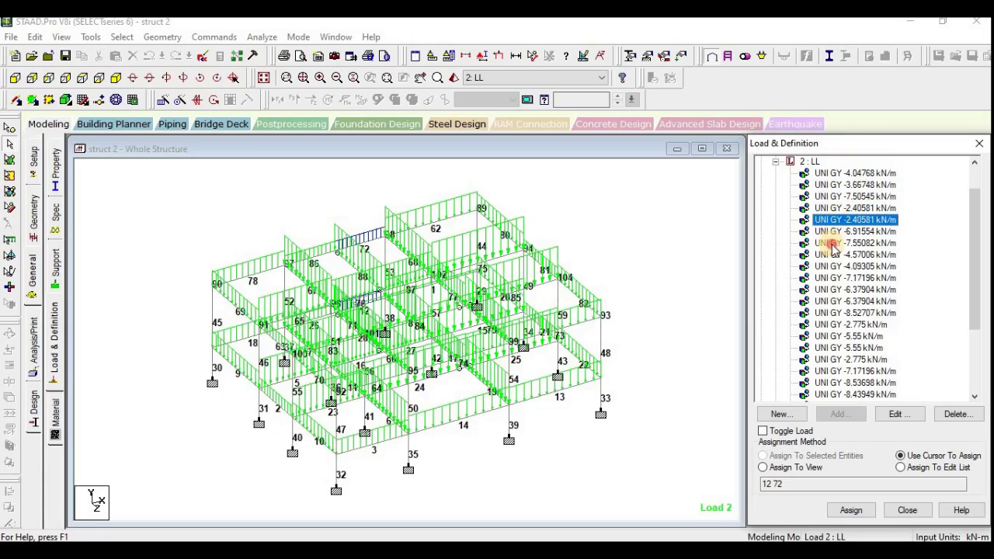
Step: Inspect which members the further uniform GY loads under load case 2: LL are assigned to
click(835, 232)
click(829, 290)
click(835, 325)
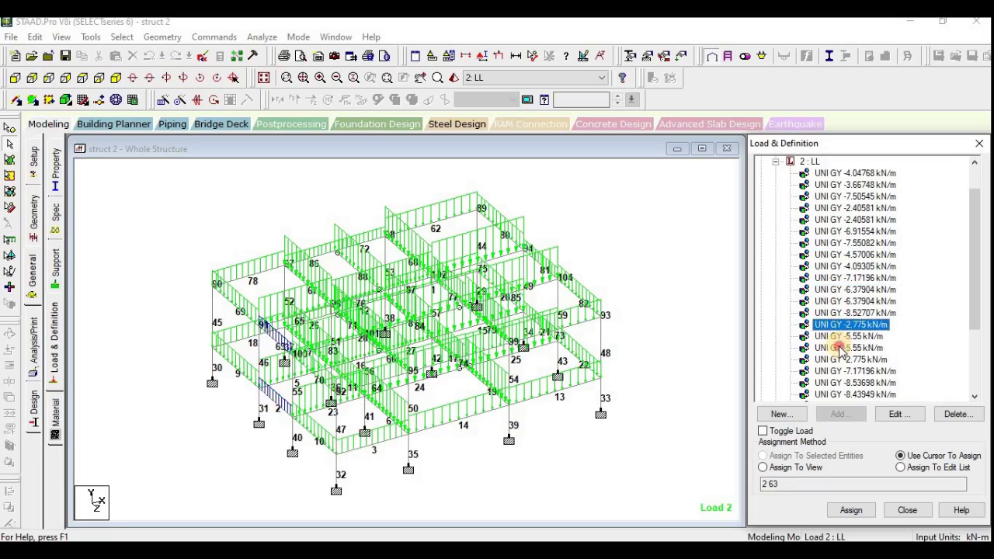
click(843, 348)
click(851, 360)
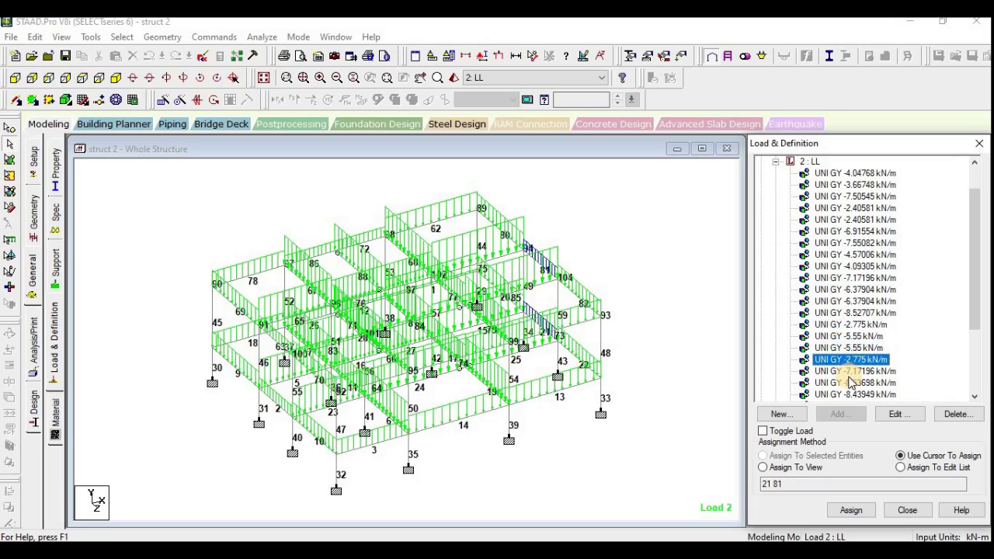
click(848, 372)
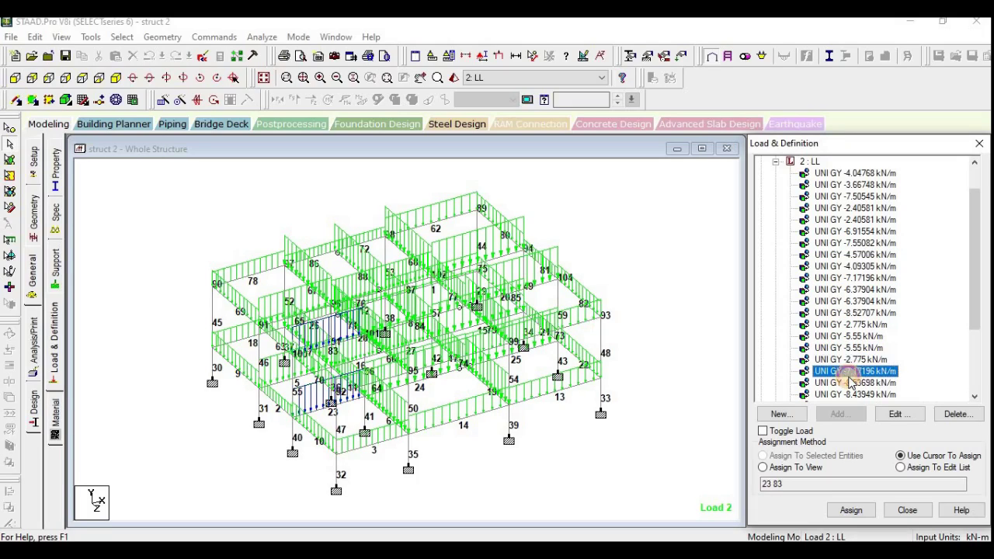
Step: Open the STAAD editor and paste the copied LL member load rows below line 96, directly above LOAD COMB 3 DL+LL
click(201, 56)
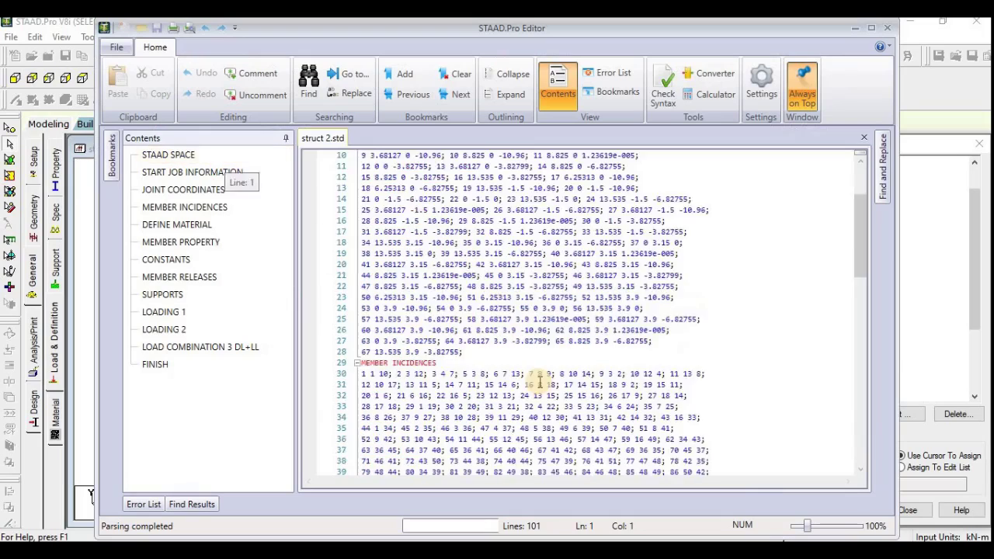
scroll(540, 382, down, 20)
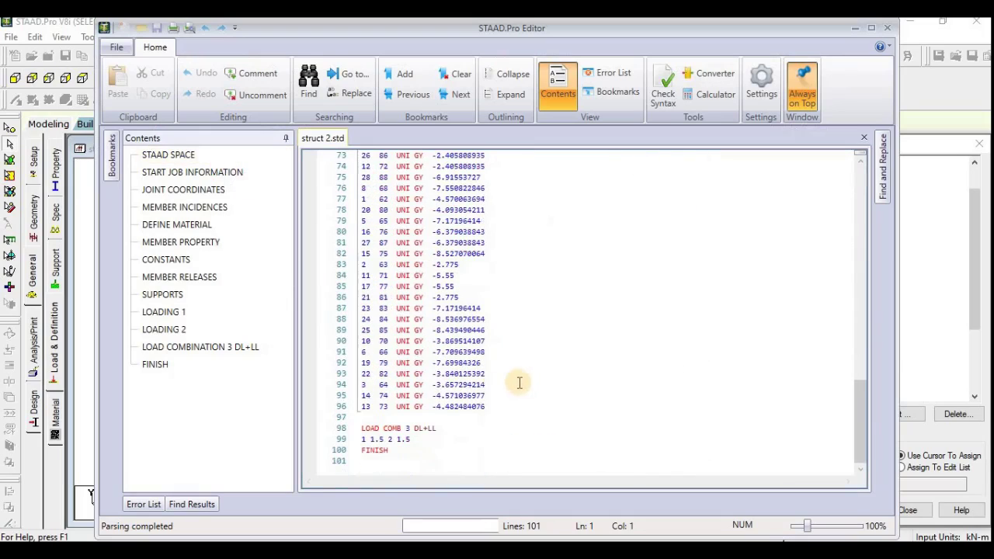
click(365, 418)
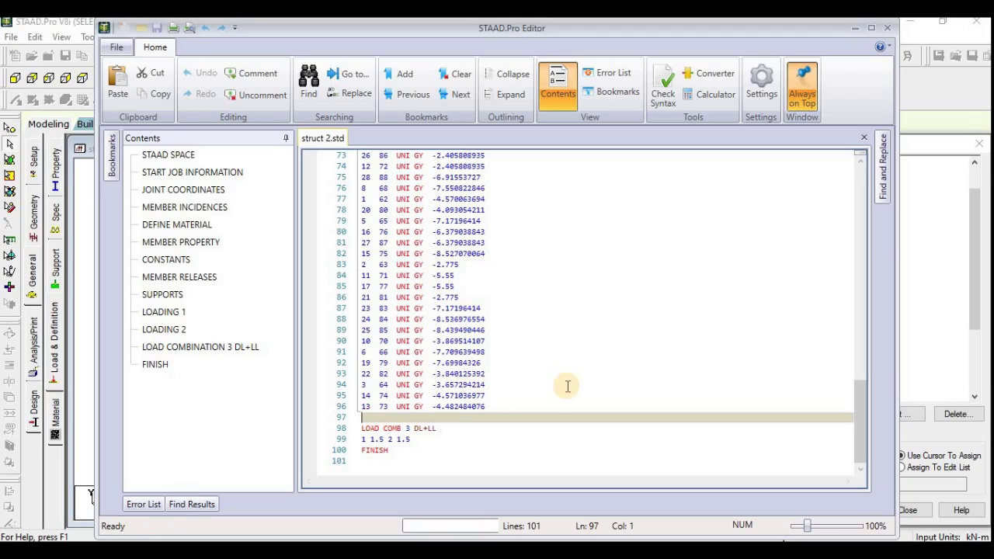
key(ctrl+v)
key(BackSpace)
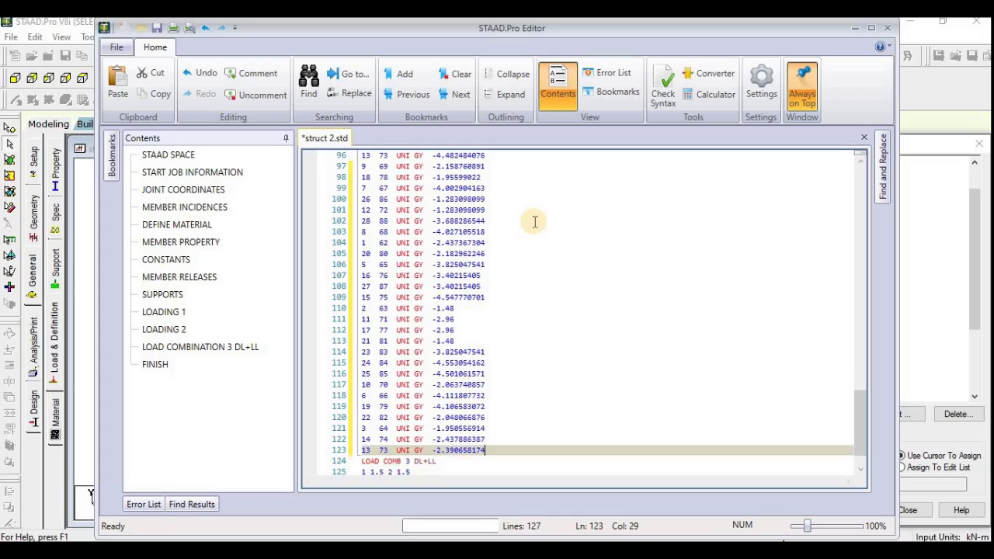
Step: Check the pasted rows against the LOAD 2 block, save struct 2.std and close the editor
scroll(462, 389, up, 5)
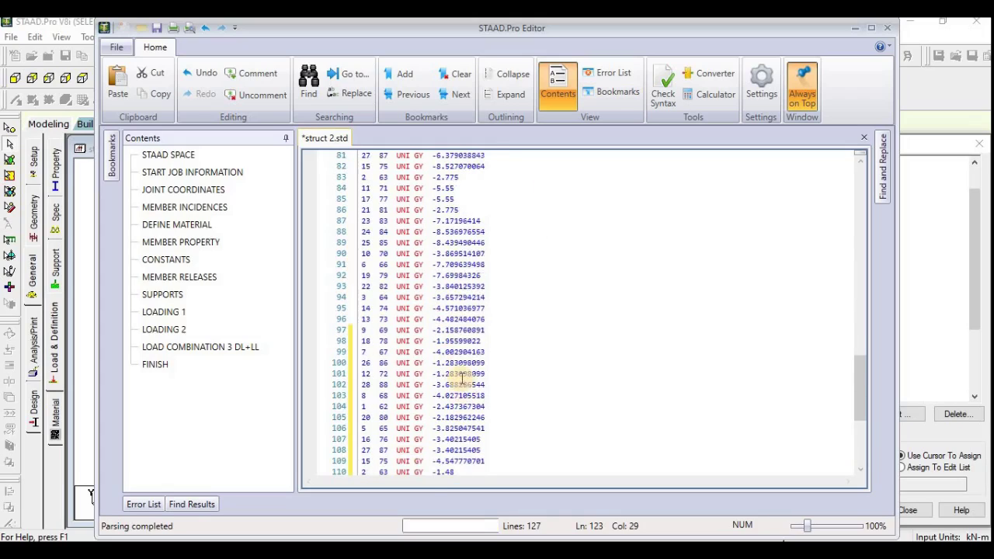
scroll(462, 378, up, 11)
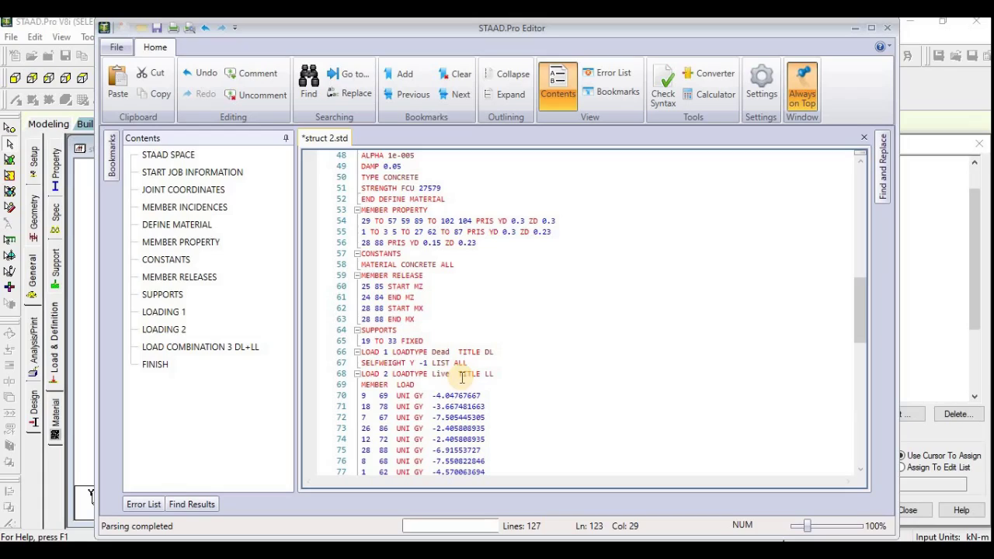
scroll(455, 342, down, 11)
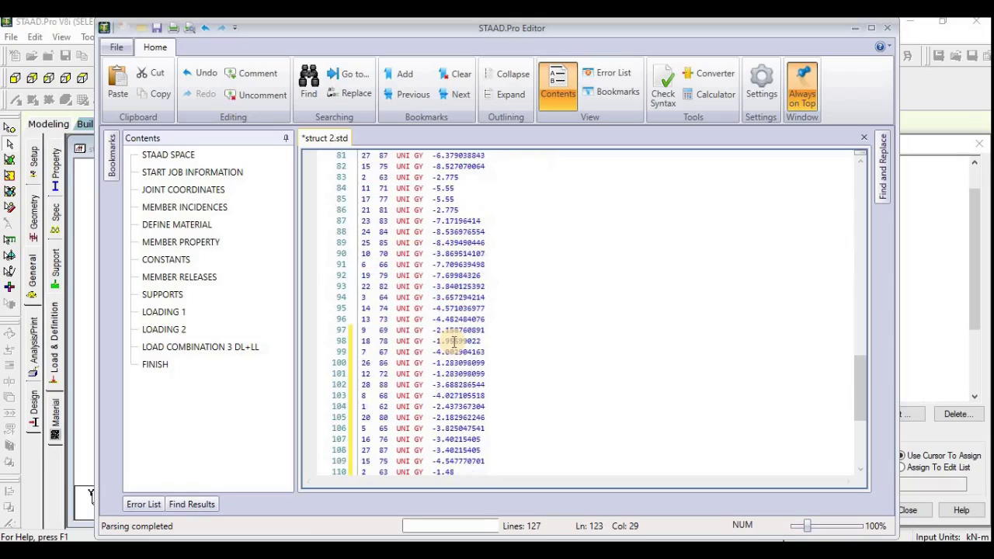
scroll(454, 341, down, 6)
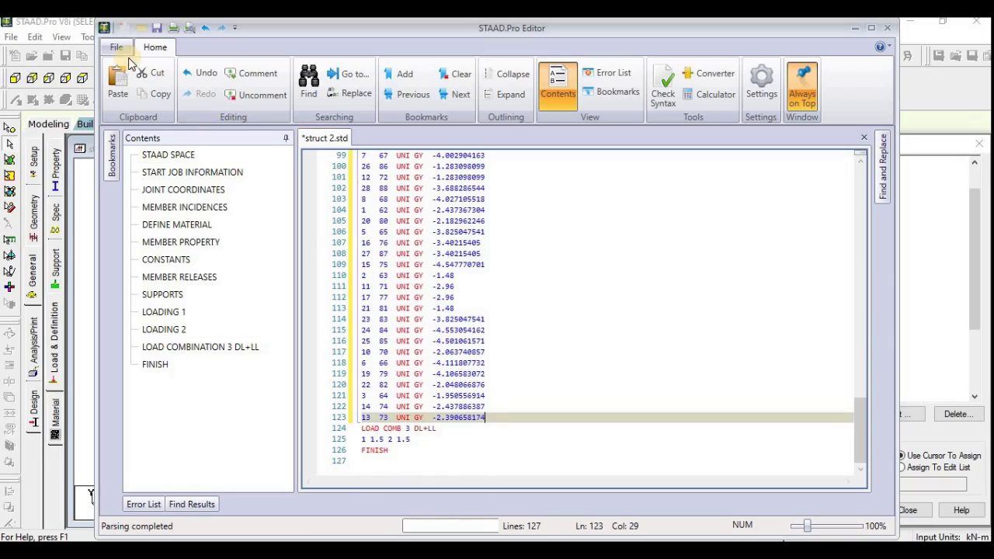
click(157, 28)
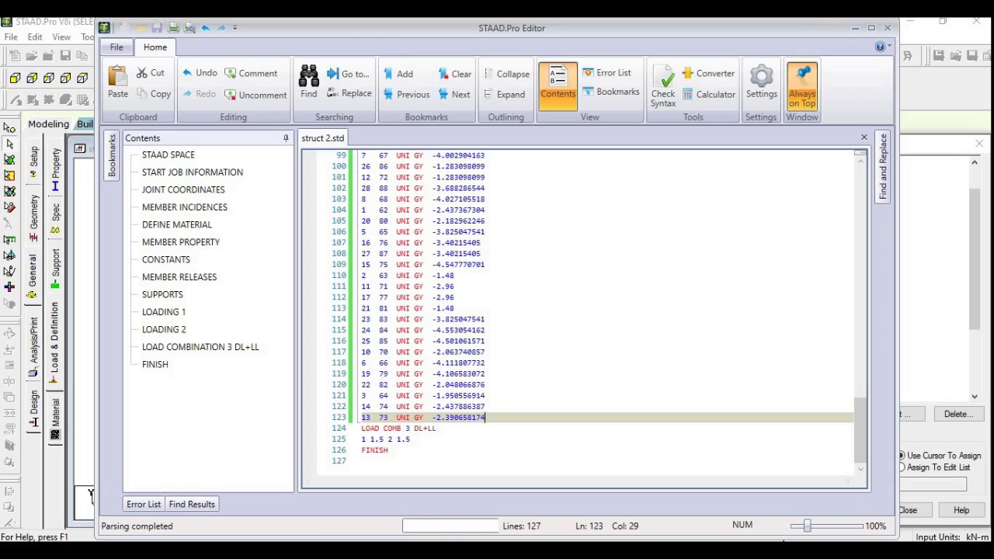
click(888, 28)
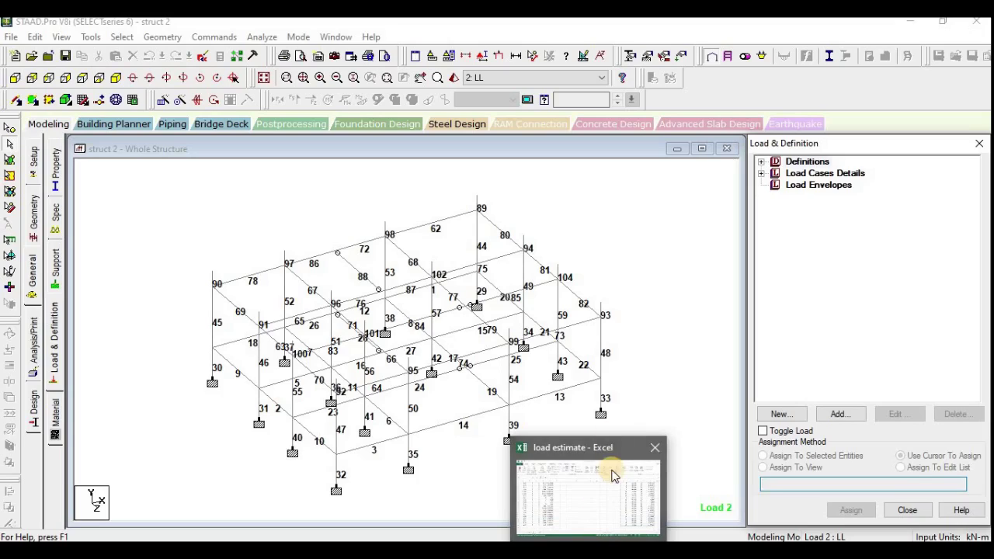
Step: Hide the beam number labels in the whole-structure view
click(631, 370)
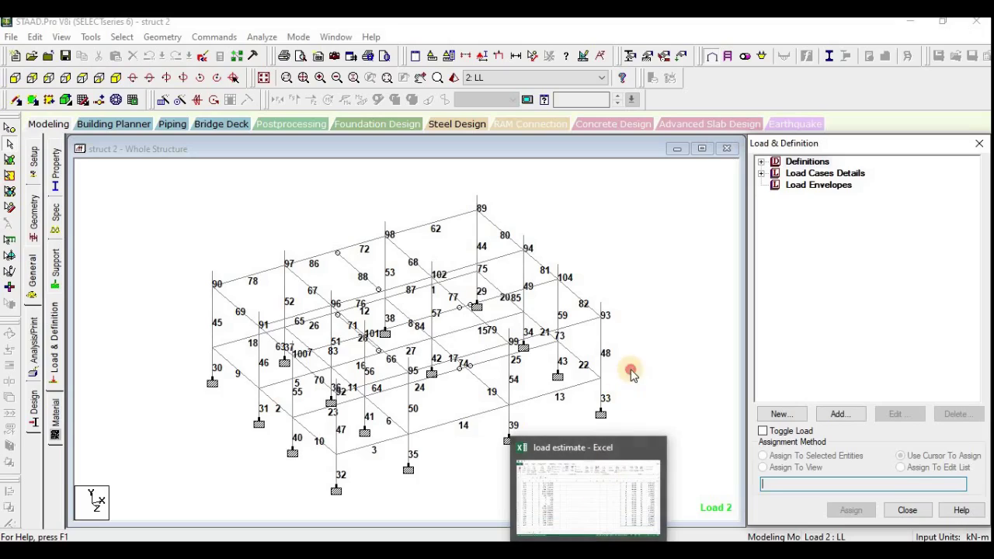
scroll(628, 369, down, 1)
scroll(623, 367, up, 3)
middle_drag(642, 417, 543, 428)
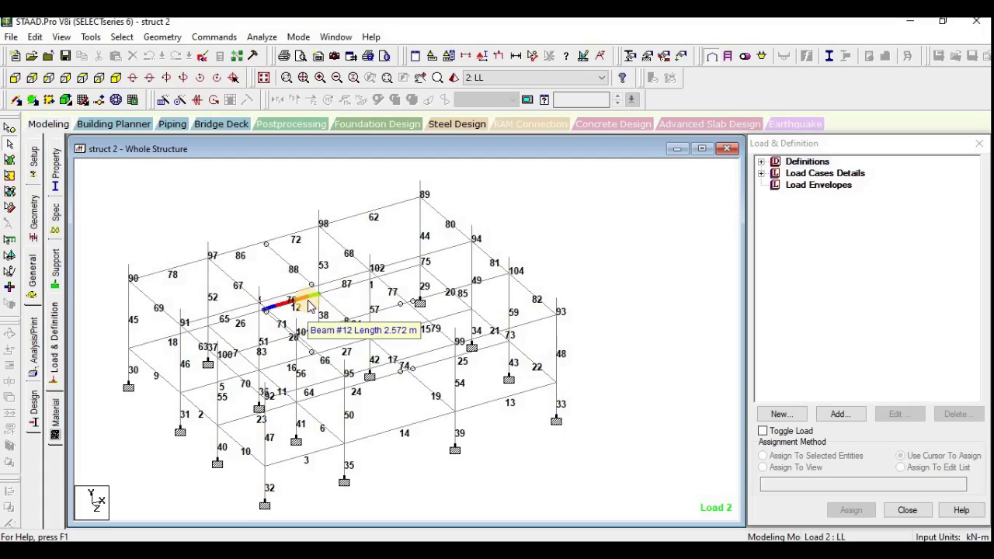
key(shift+b)
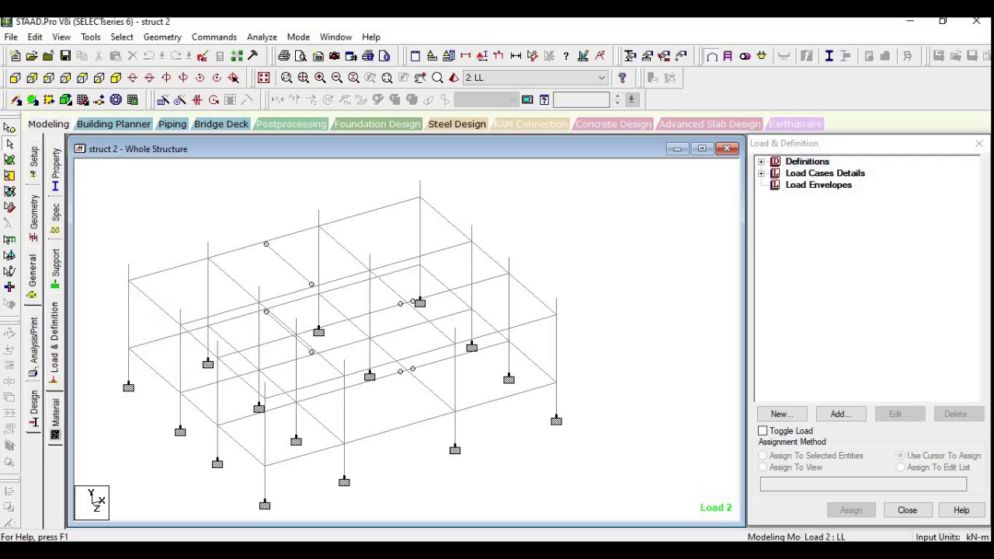
Step: Switch to the load estimate workbook in Excel and calculate the wall load in K29 of the LL sheet with =(3.15-0.3)*0.23*20
click(559, 483)
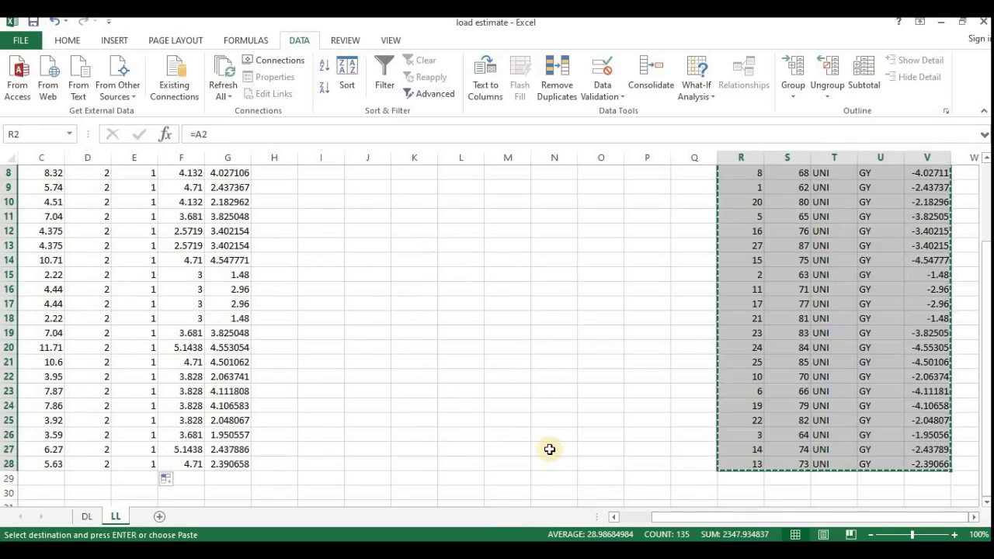
scroll(422, 419, down, 2)
click(413, 390)
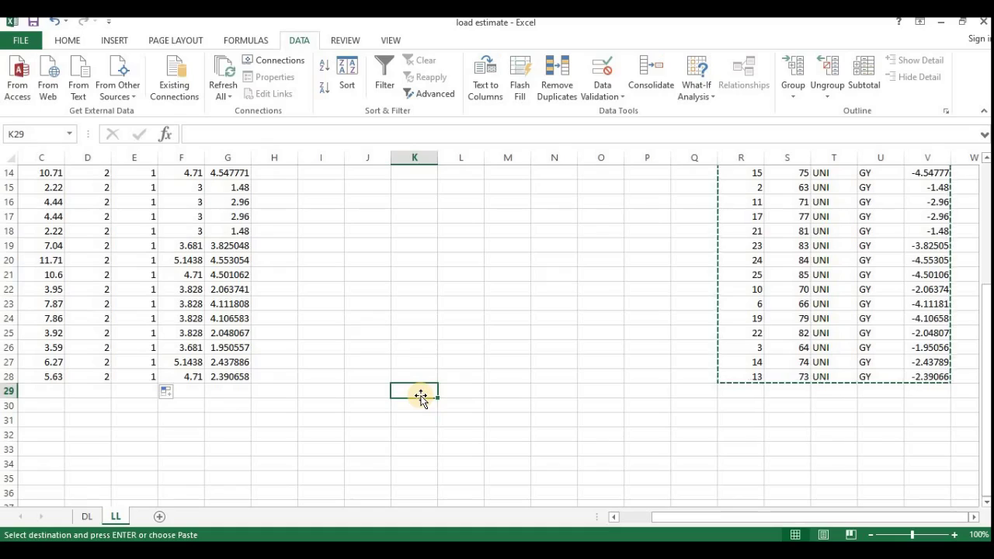
text(=3)
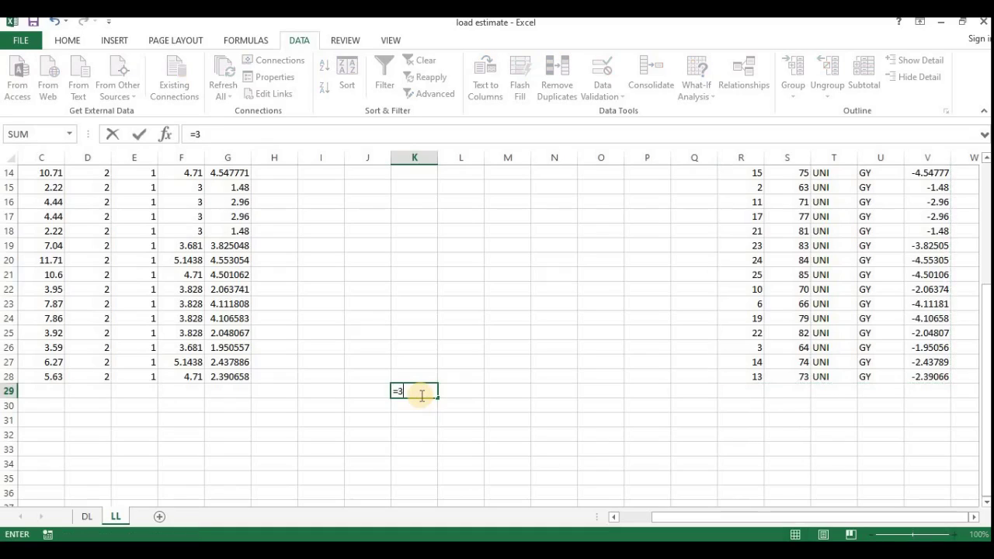
text(.15*)
key(BackSpace)
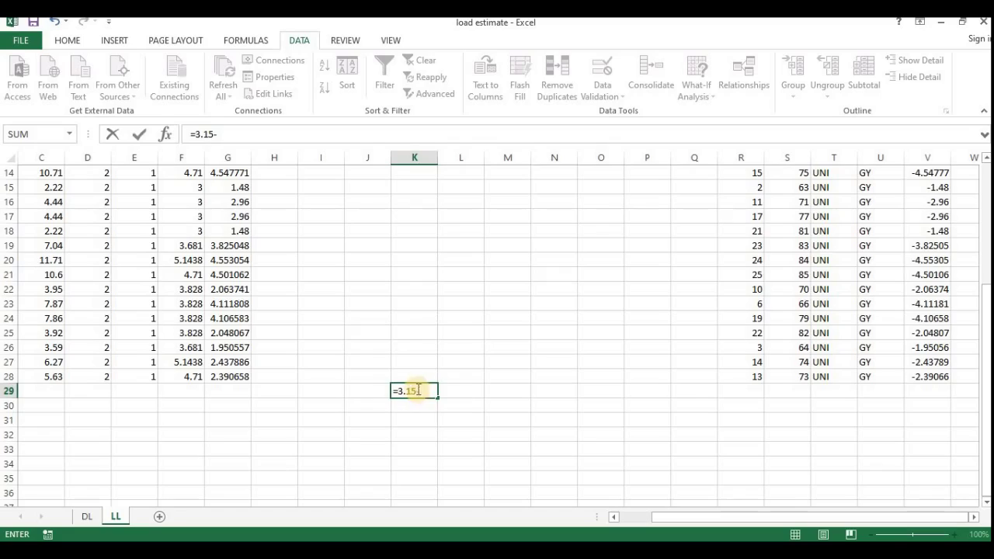
text(-)
click(396, 391)
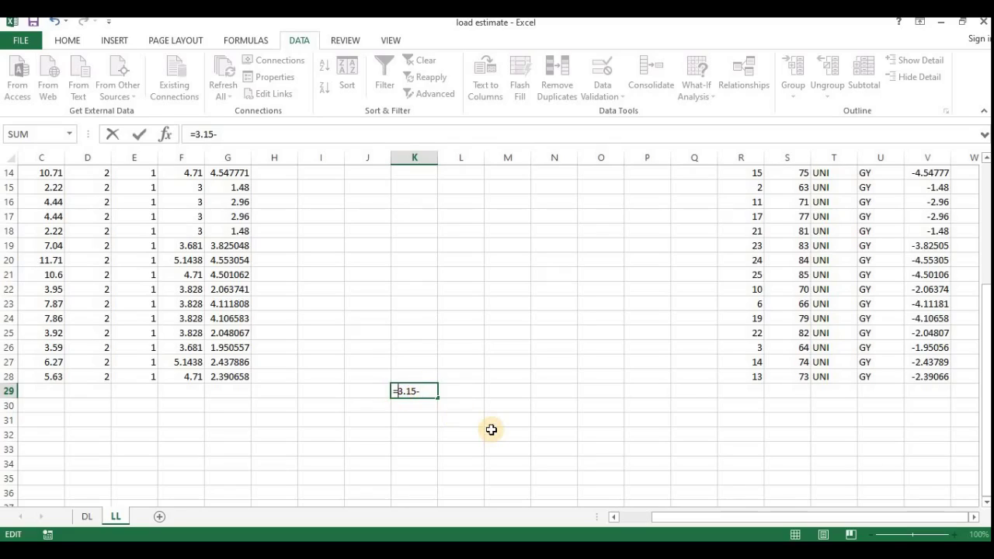
text(*)
key(BackSpace)
text(()
key(Right)
key(Right)
key(Right)
text(0.3))
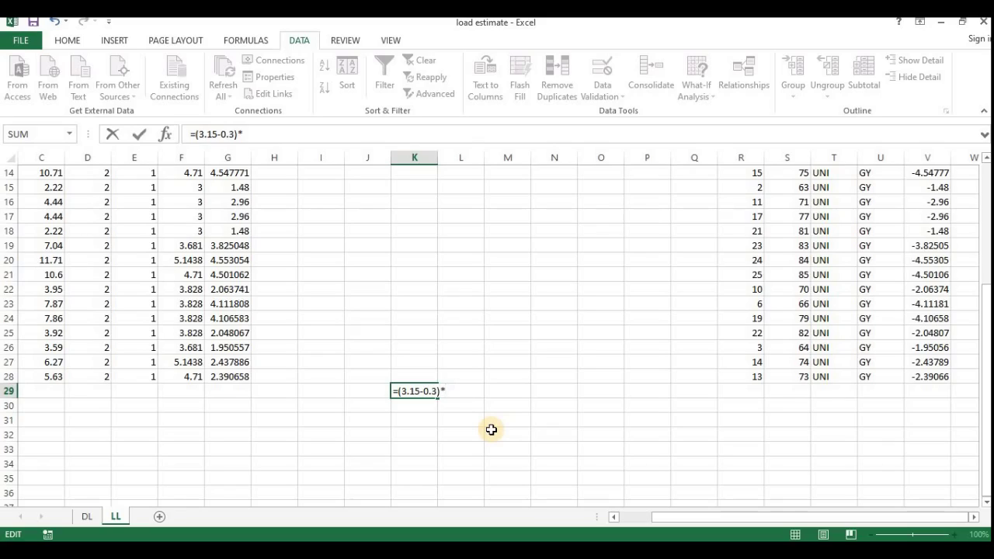
text(0.23*2)
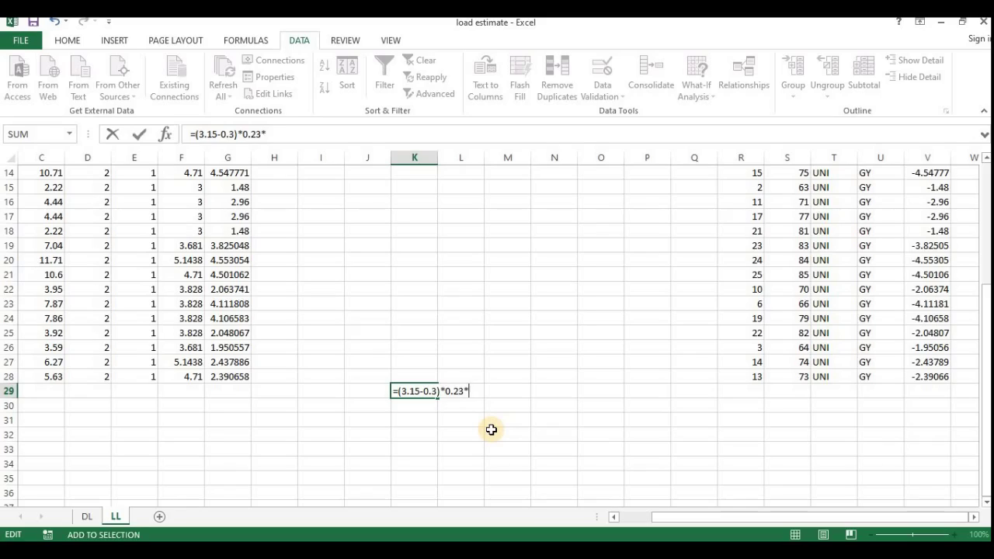
text(0)
key(Return)
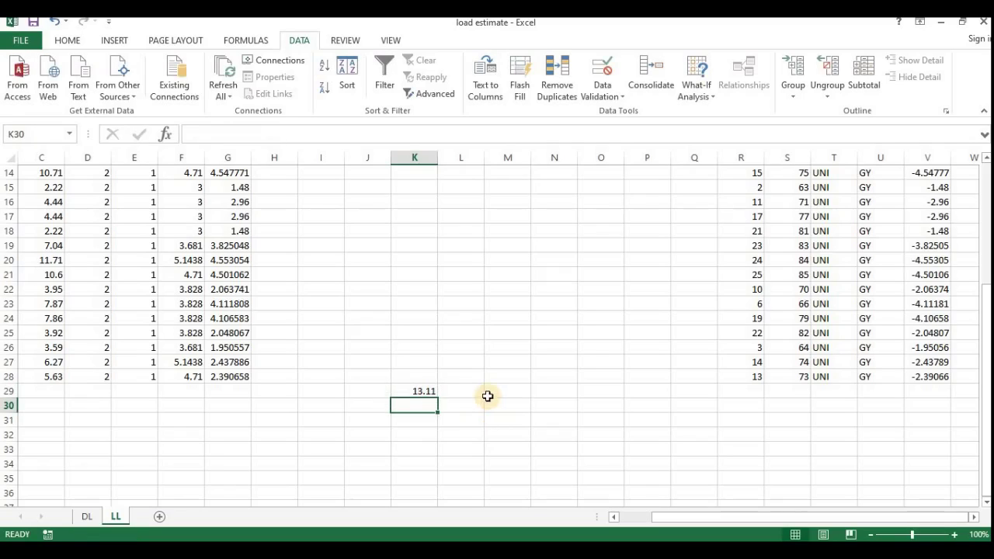
click(419, 391)
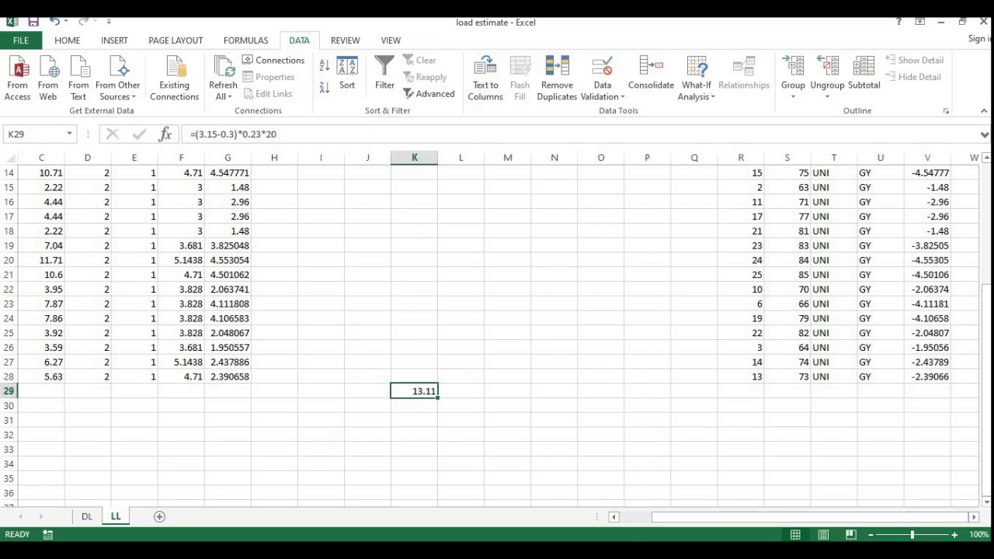
Step: Switch to STAAD.Pro and add a uniform member force of -13.11 kN/m in direction GY to load case 2: LL
click(483, 550)
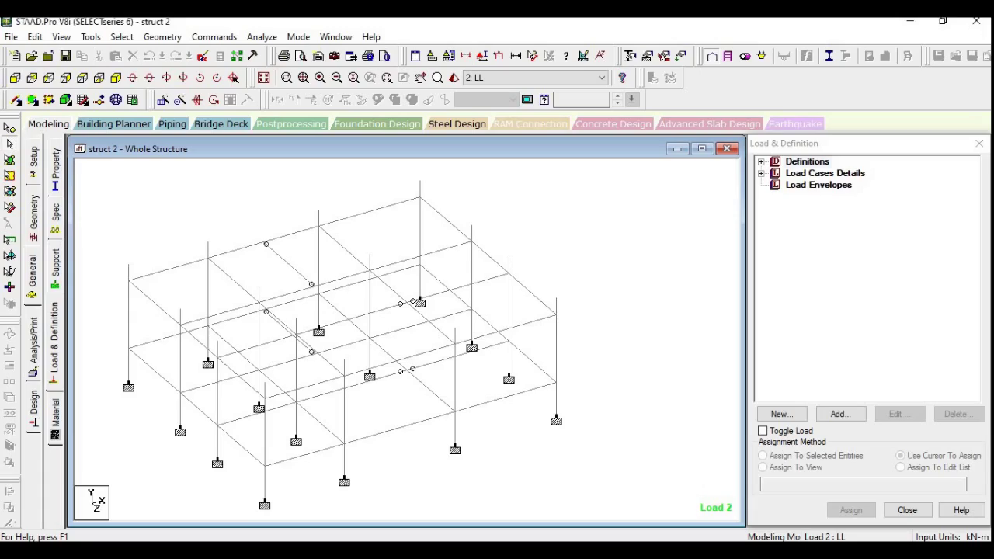
click(762, 173)
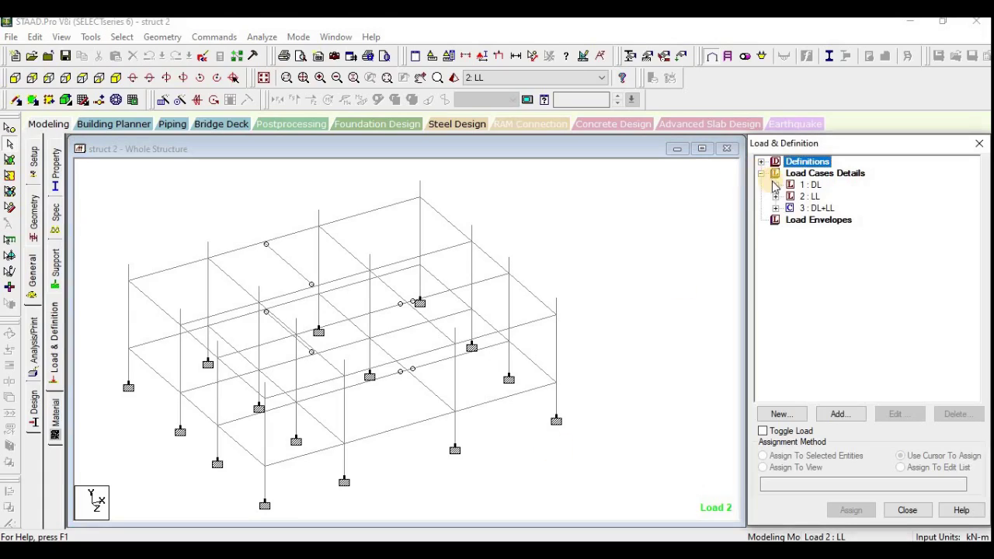
click(775, 196)
click(811, 162)
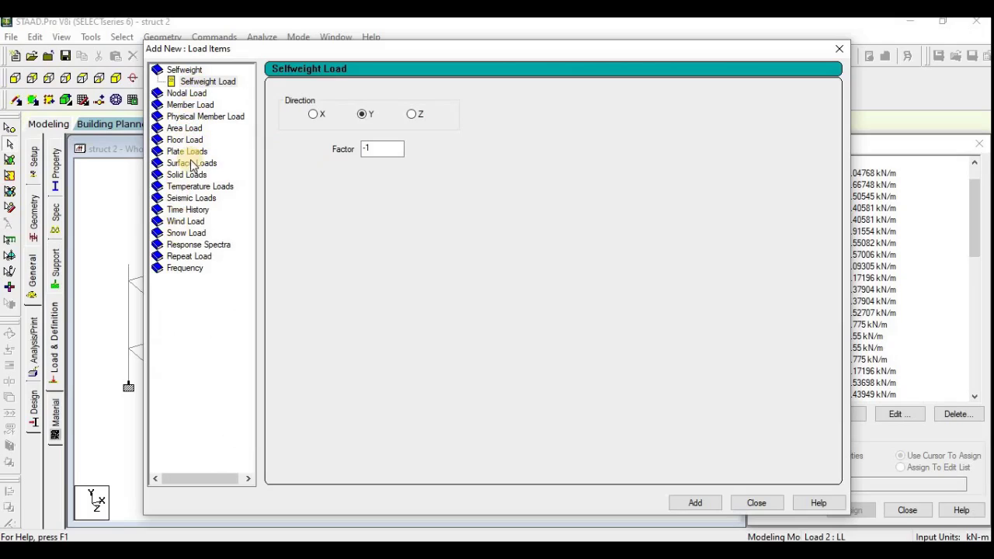
click(190, 104)
key(Tab)
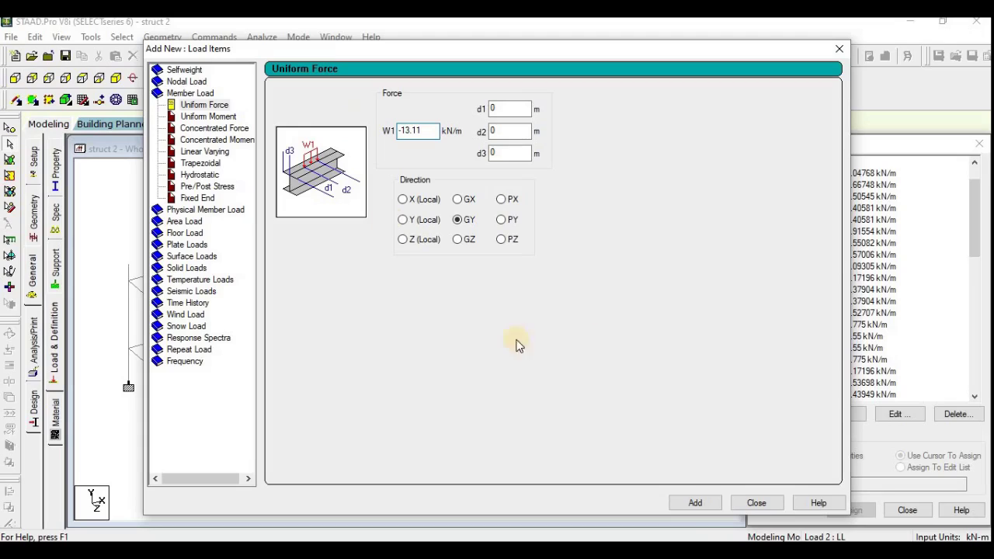
click(695, 502)
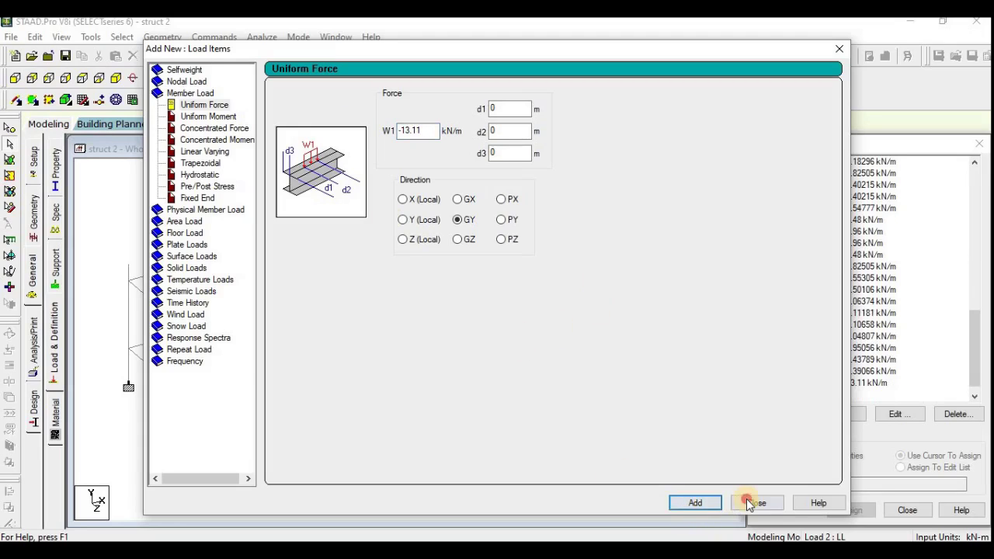
click(756, 503)
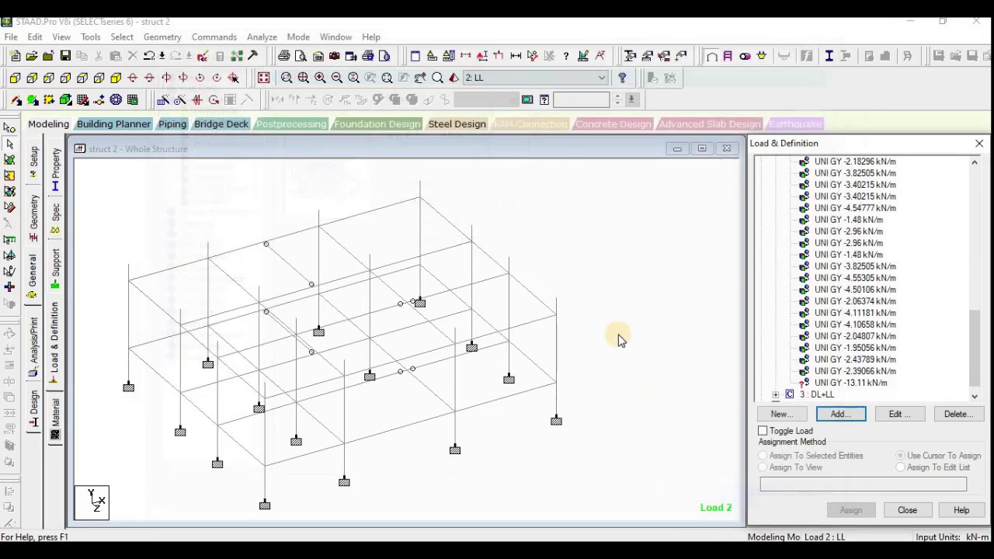
Step: Select the lower-level horizontal beams by XZ range and assign the -13.11 kN/m GY load of case 2: LL to them
click(869, 383)
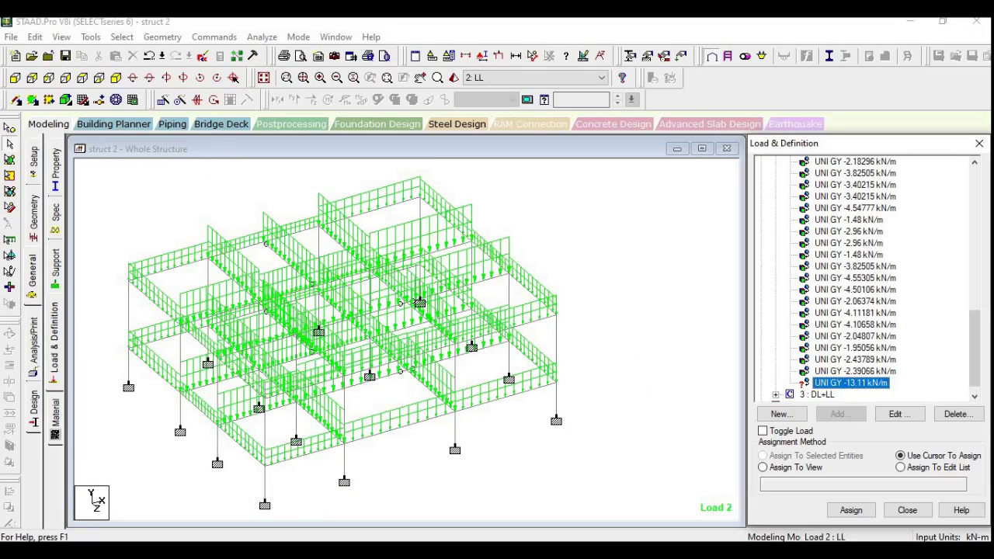
click(232, 24)
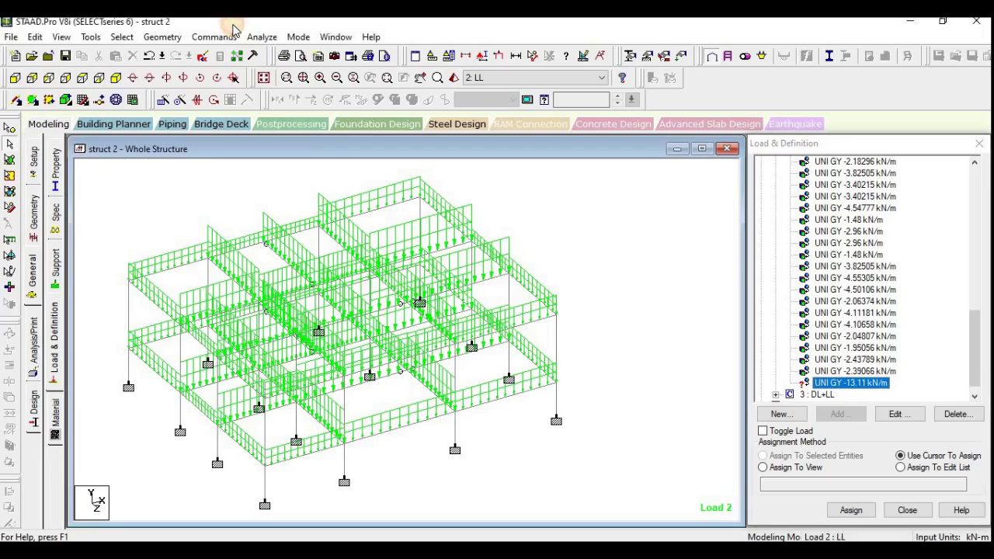
click(828, 385)
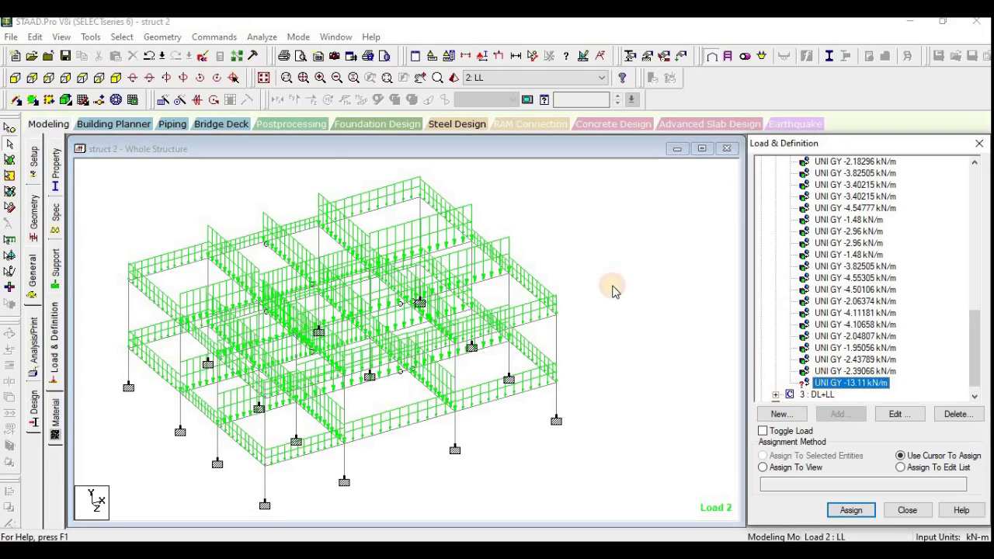
click(197, 158)
click(124, 37)
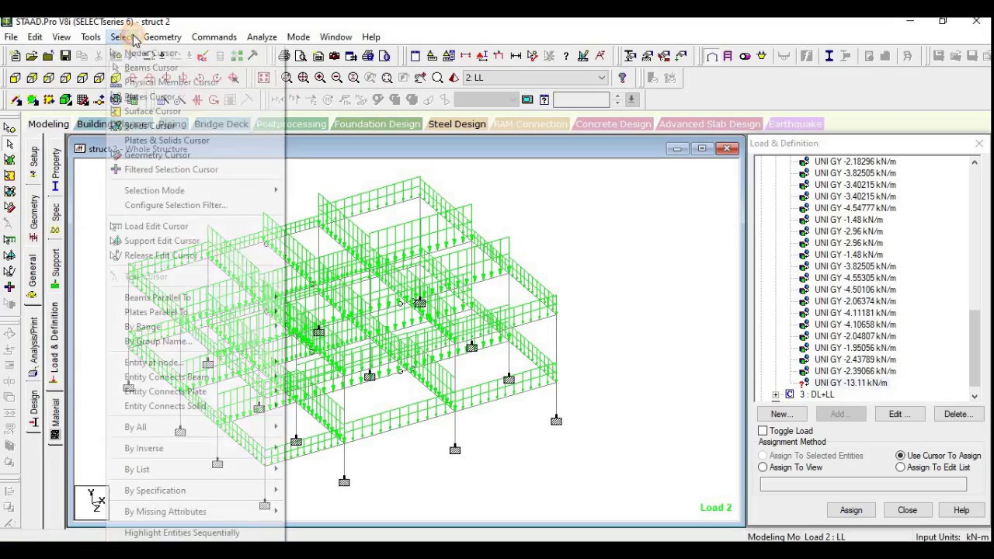
mouse_move(167, 332)
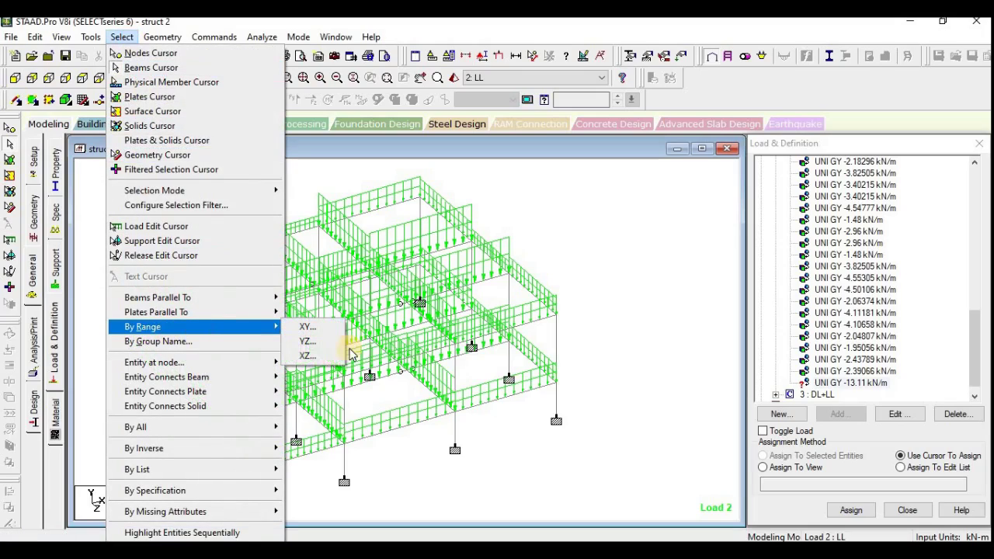
click(311, 357)
click(461, 315)
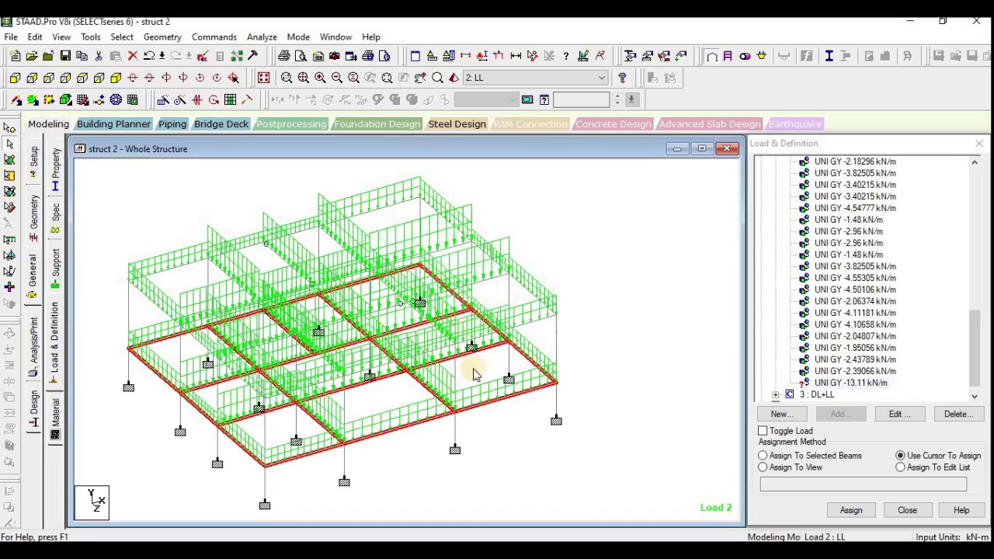
click(821, 462)
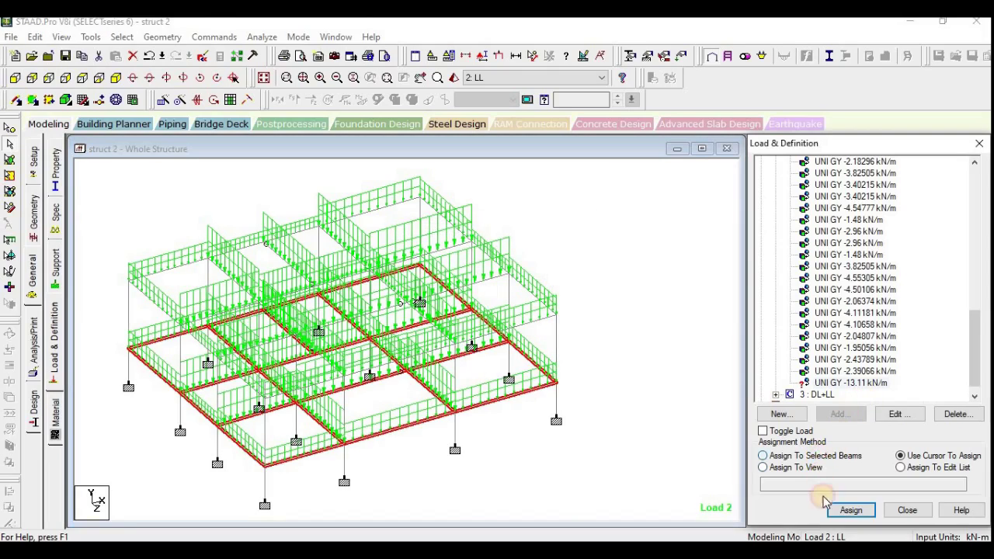
click(848, 511)
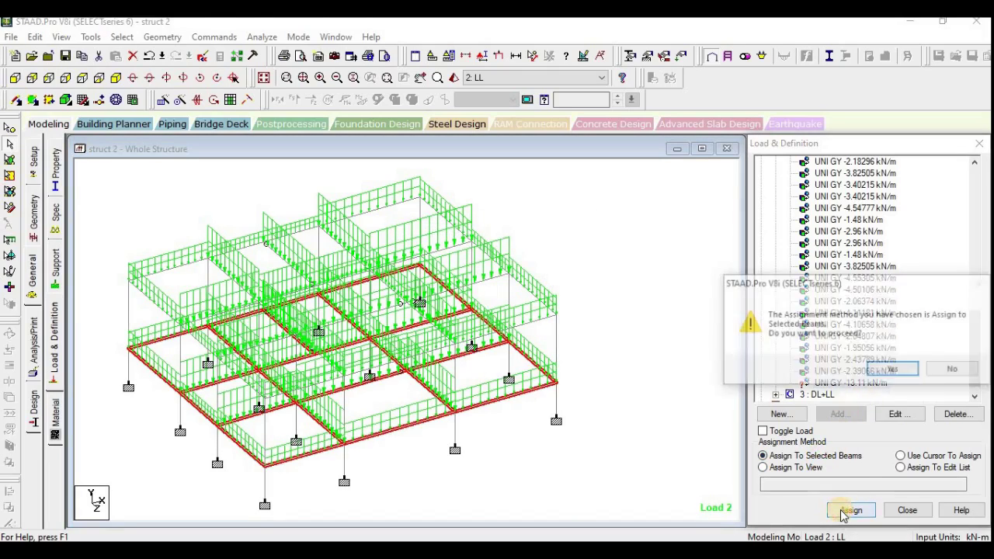
click(893, 370)
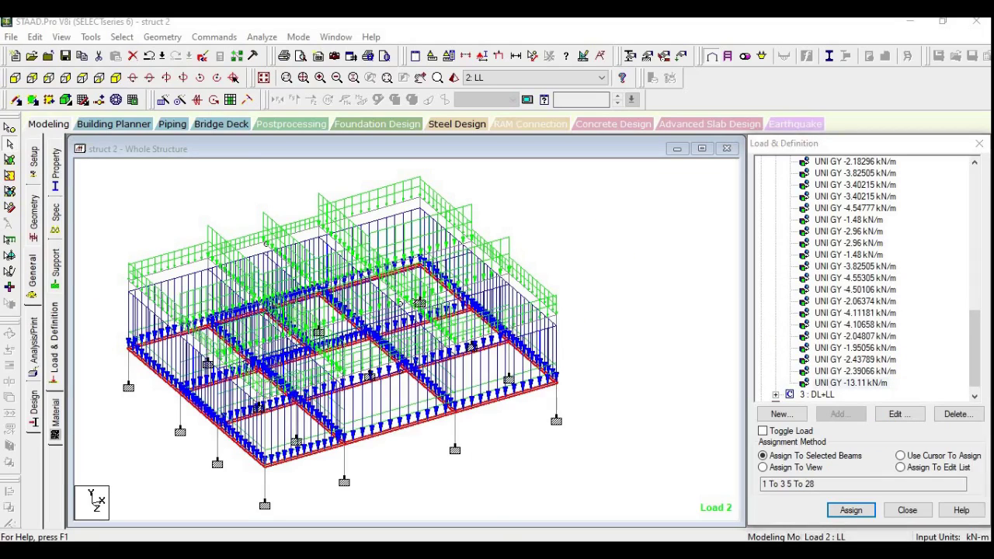
Step: Switch to the load estimate workbook in Excel, copy K29 down to K30 and change the copied formula to =(0.75-0.15)*0.23*20
key(alt+Tab)
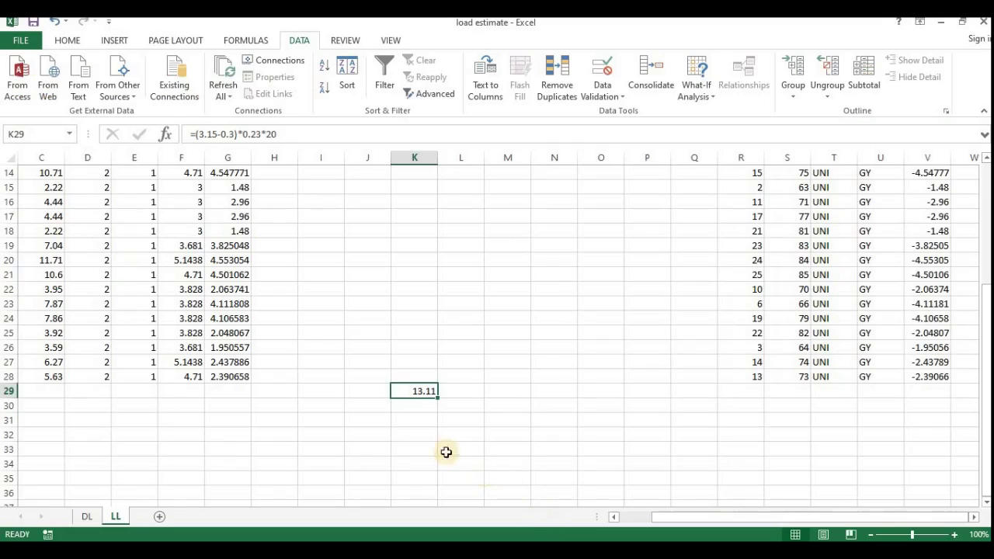
drag(438, 396, 402, 403)
double_click(419, 407)
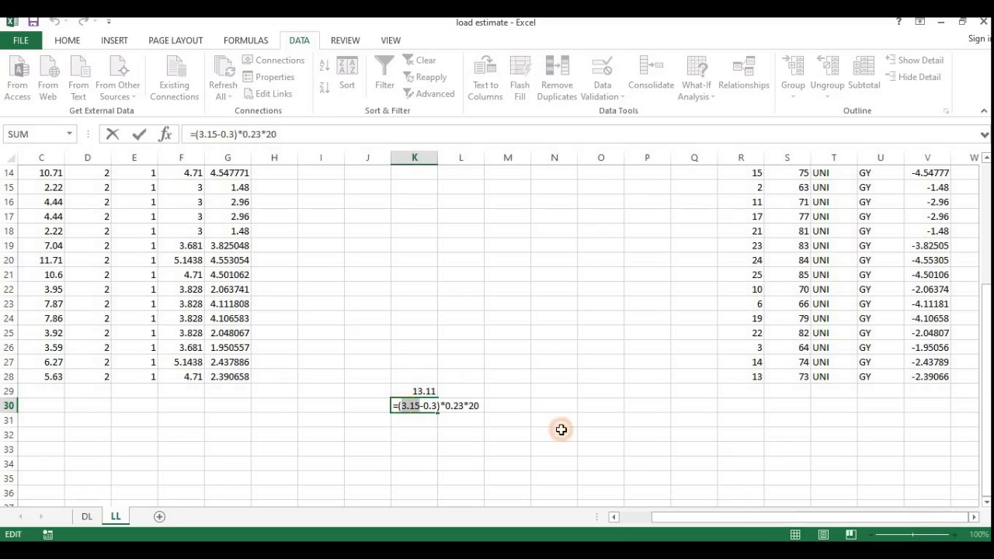
text(0.75)
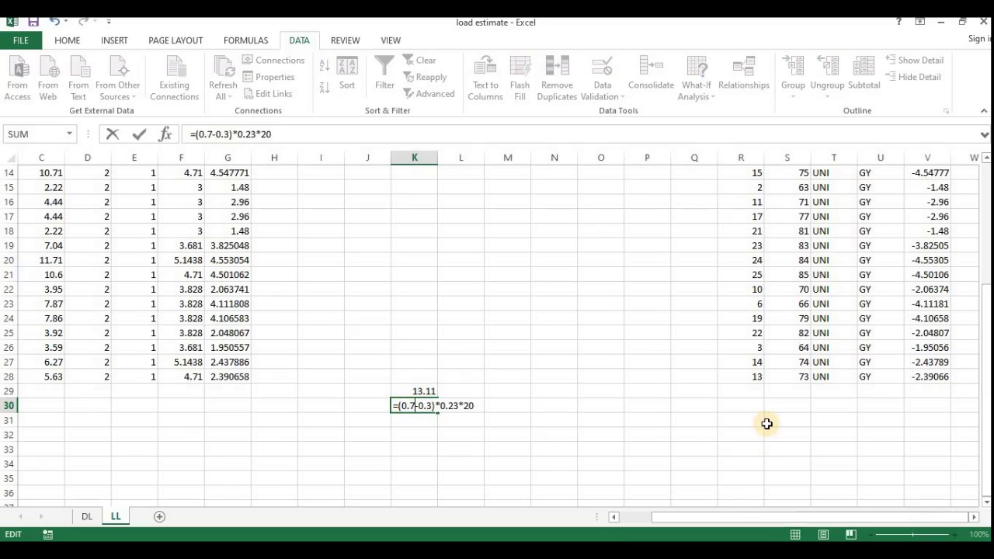
key(BackSpace)
text(15)
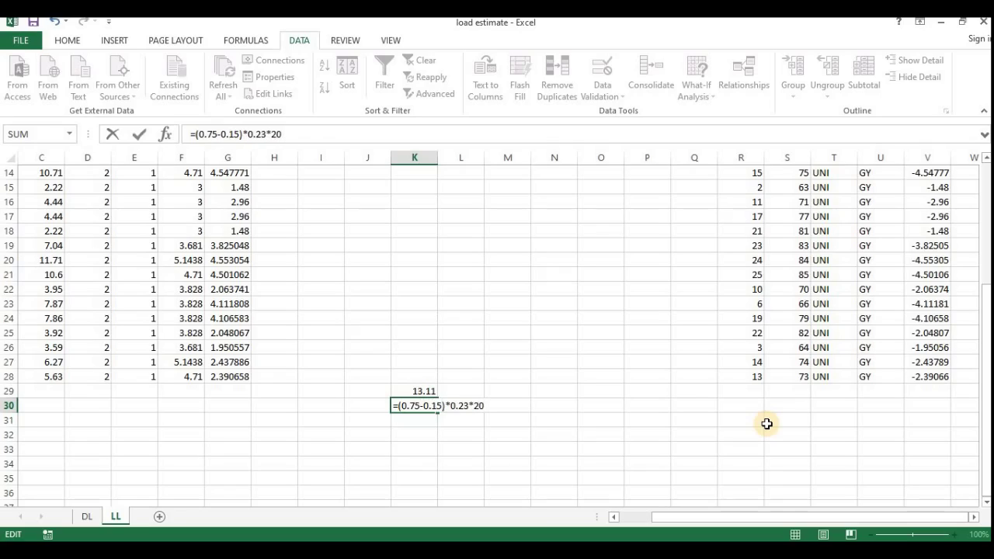
key(Return)
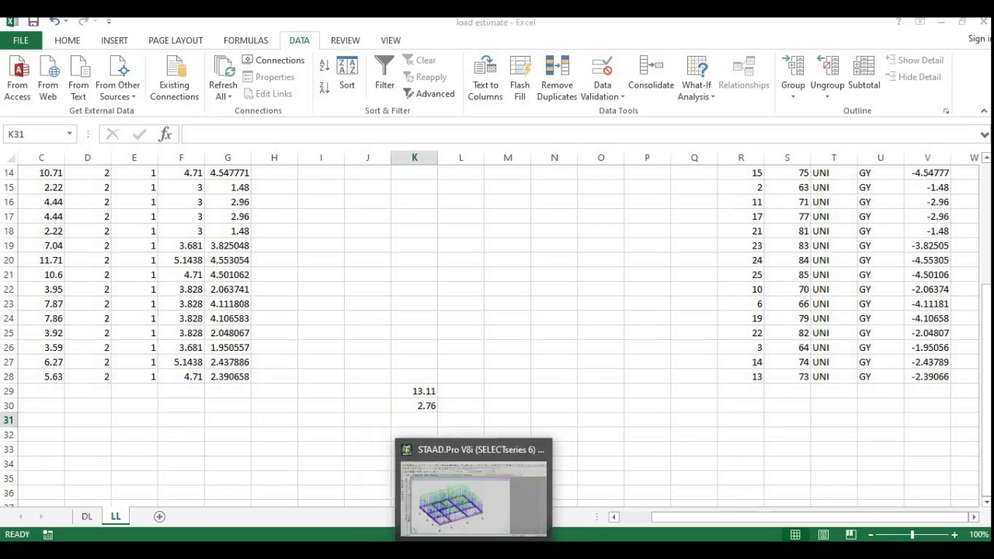
Step: Switch to STAAD.Pro and add a uniform member force of -2.76 kN/m in direction GY to load case 2: LL
click(477, 550)
scroll(854, 286, up, 7)
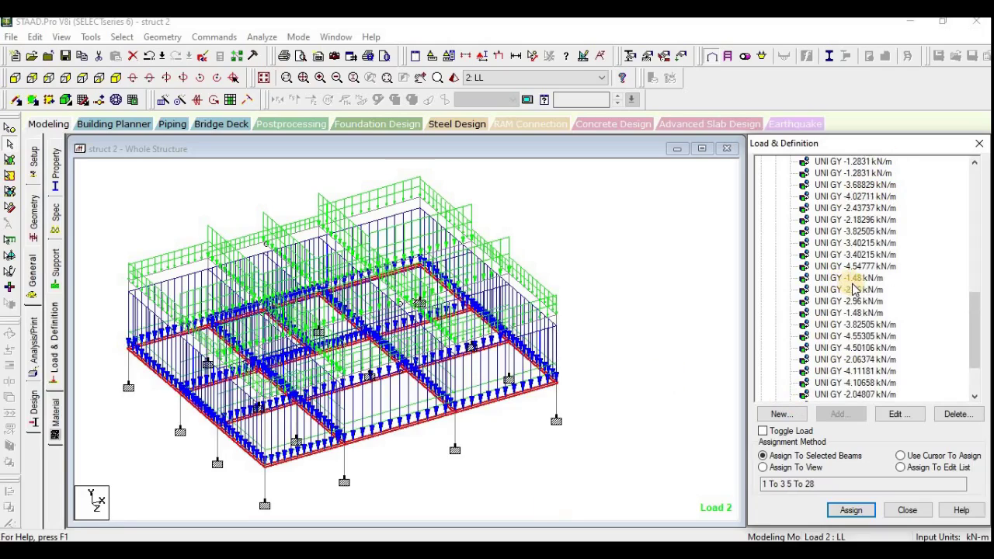
scroll(855, 286, up, 10)
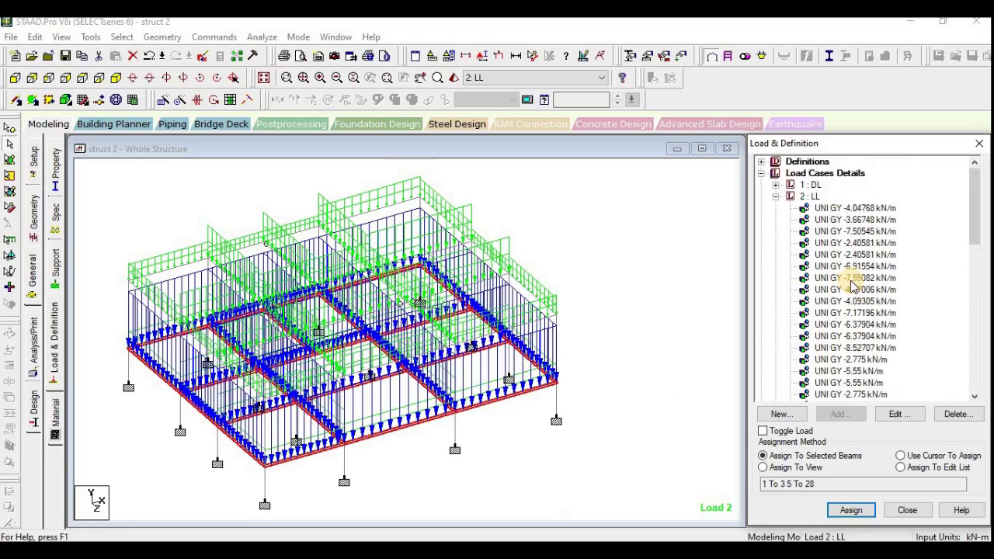
click(815, 197)
click(837, 414)
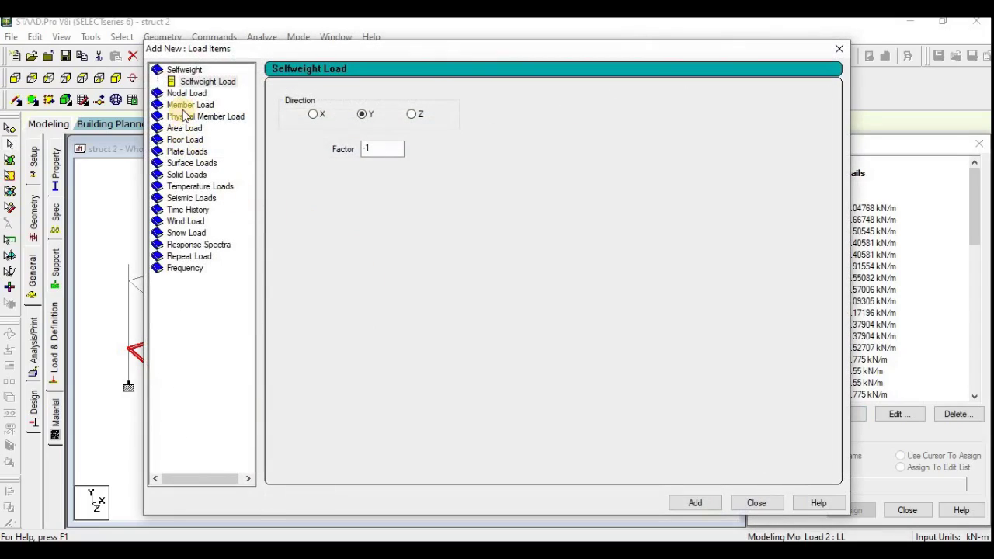
click(182, 108)
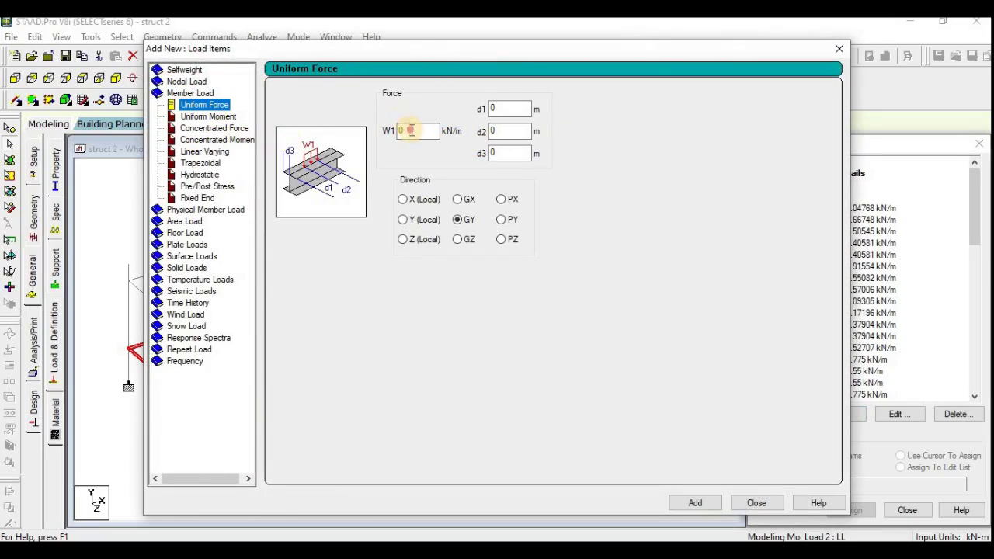
double_click(411, 131)
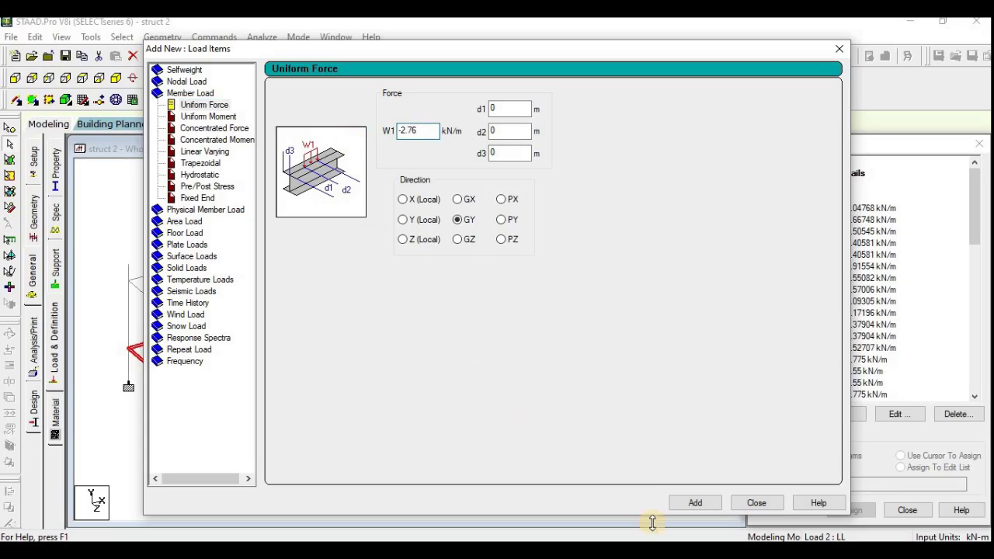
click(695, 503)
click(756, 502)
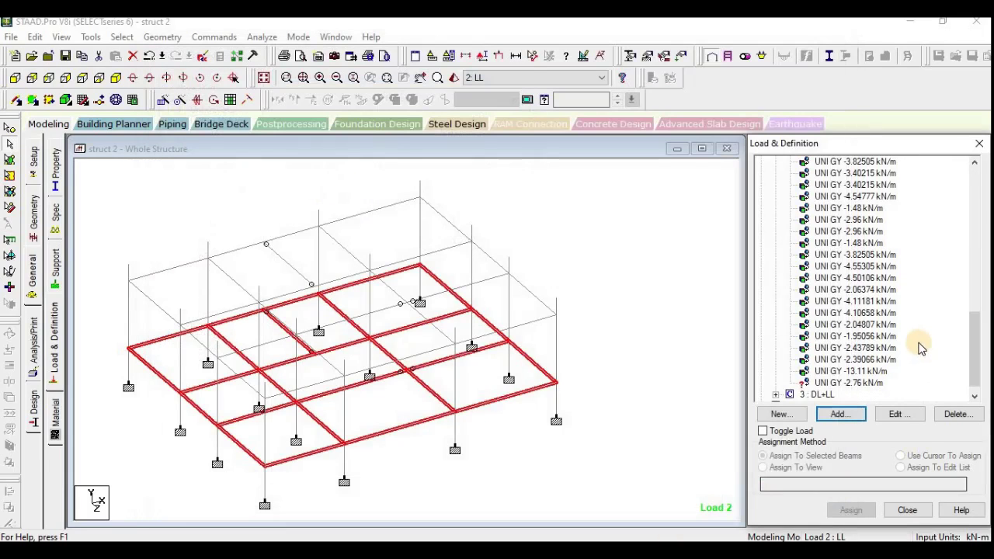
Step: Assign the -2.76 kN/m uniform load to the selected lower-level beams and inspect the applied loads in the model
click(848, 371)
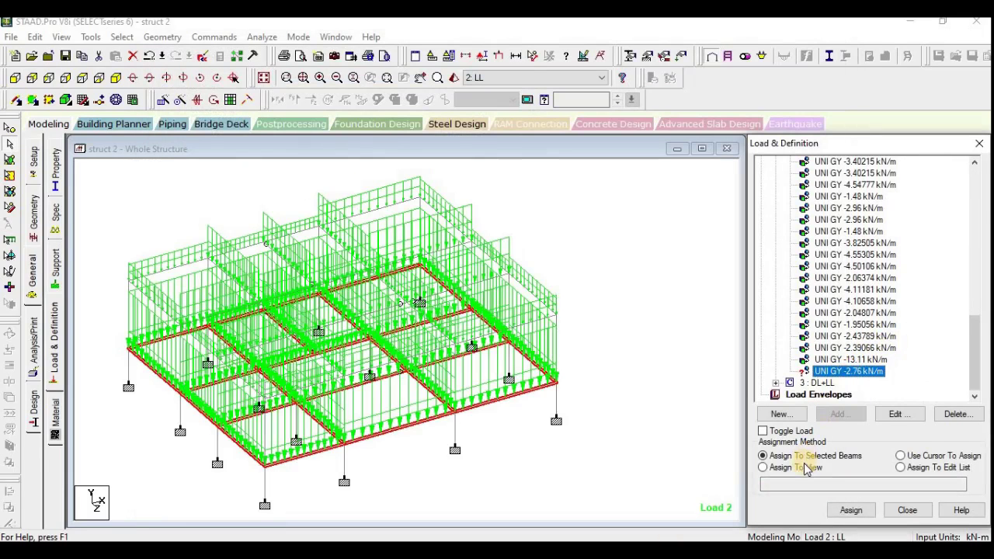
click(851, 510)
click(881, 373)
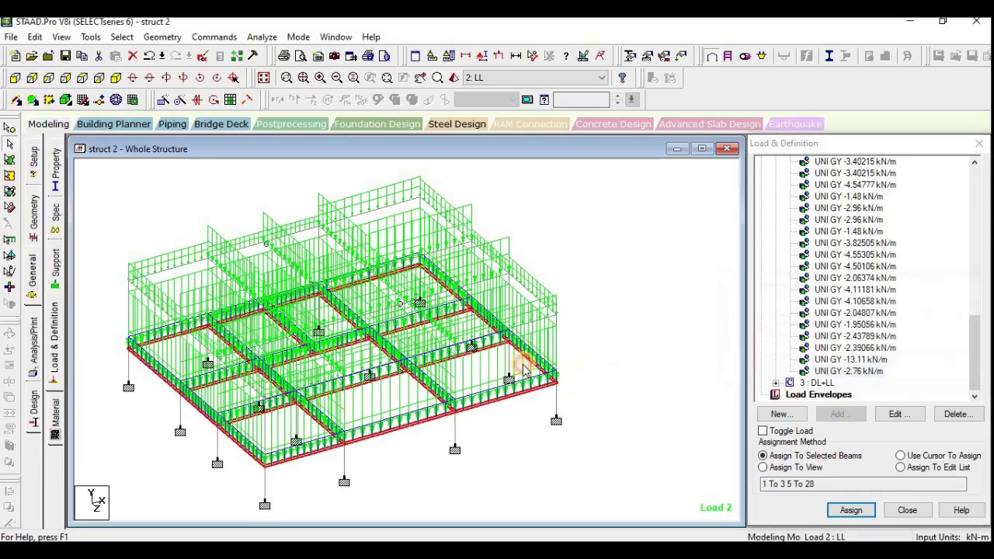
scroll(386, 247, down, 1)
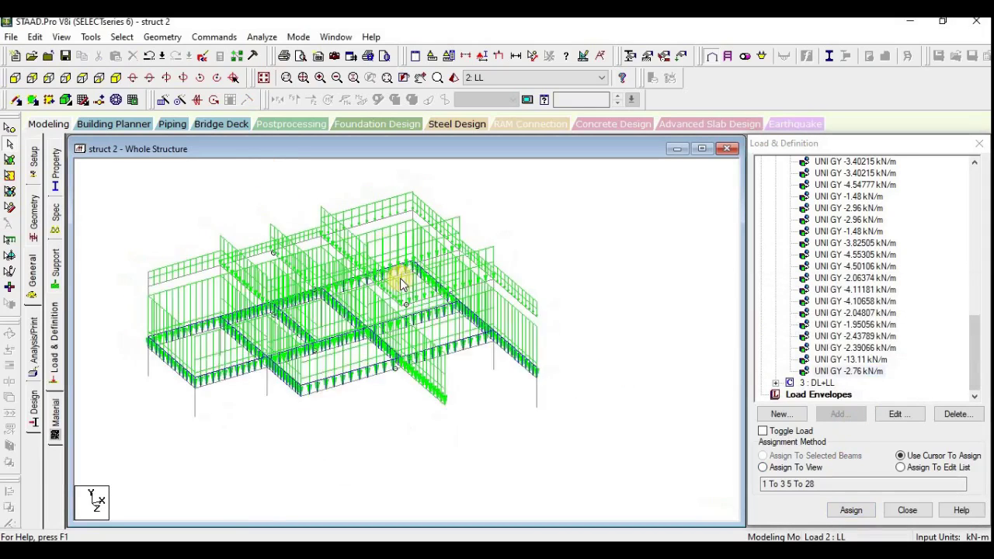
scroll(447, 313, up, 1)
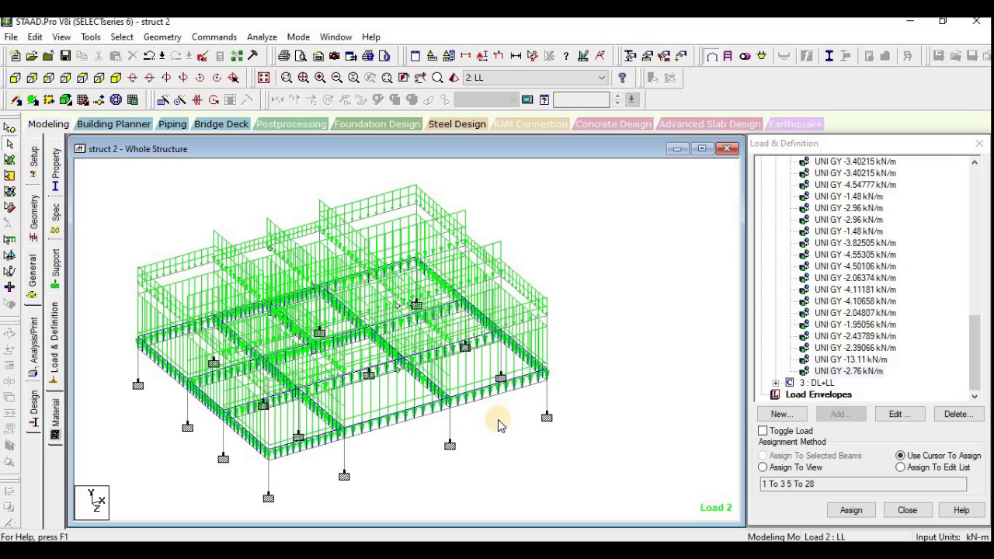
scroll(497, 424, up, 1)
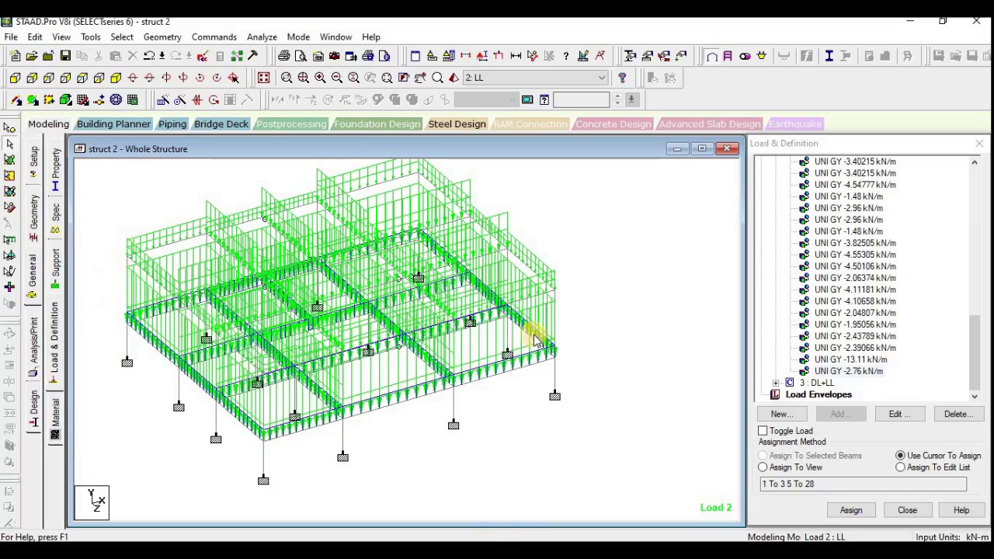
Step: Display the loads of combination 3: DL+LL, then add a Perform Analysis command with the No Print option
click(775, 382)
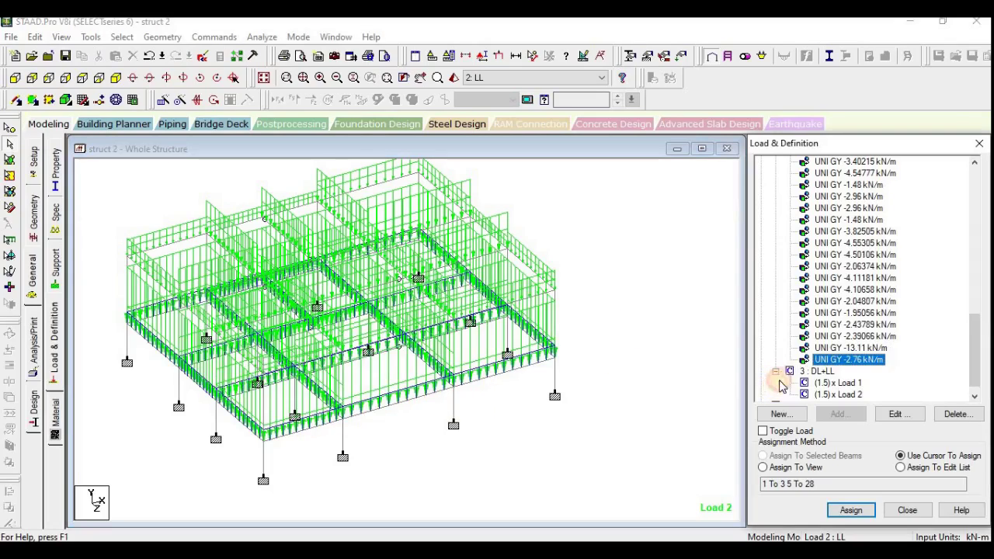
click(827, 371)
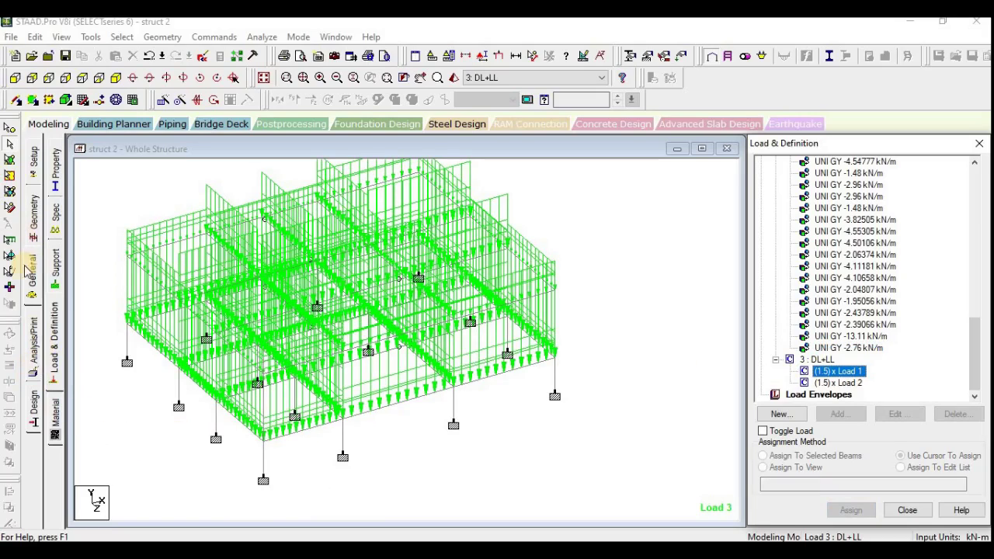
click(35, 350)
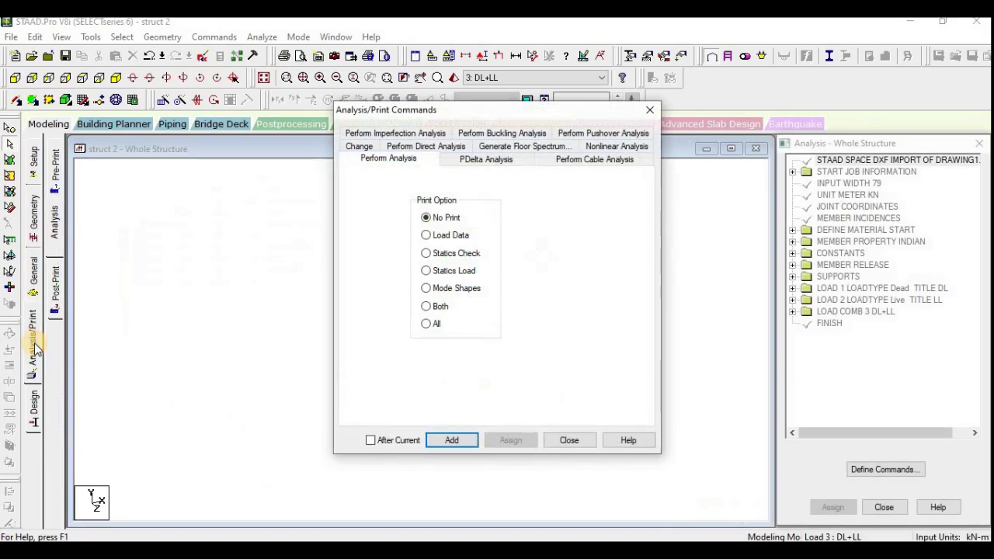
click(449, 440)
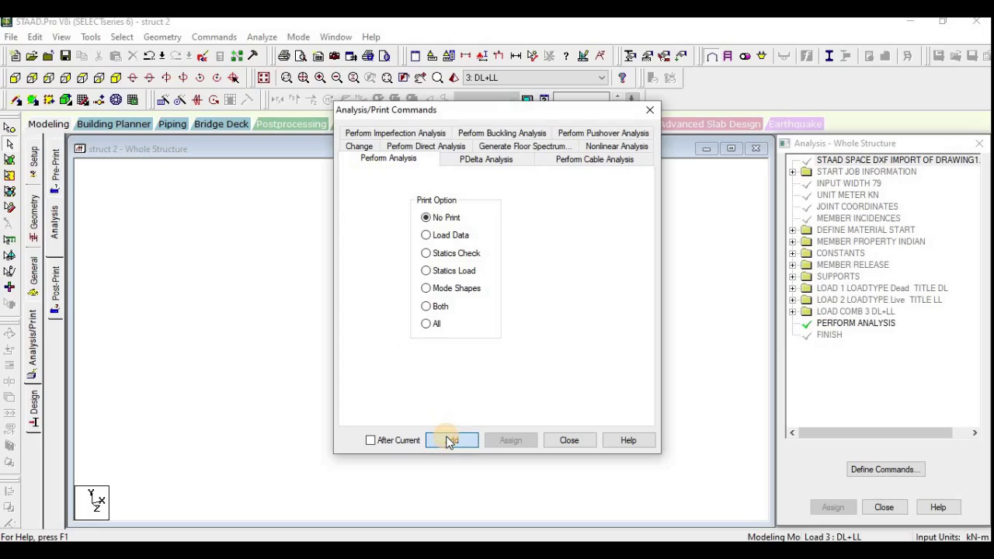
click(570, 440)
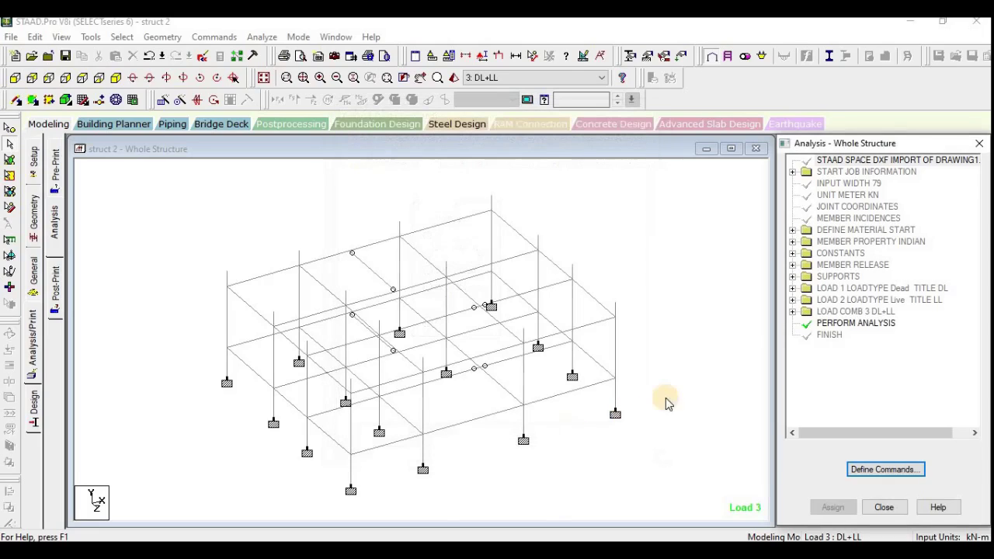
Step: Open the concrete design setup for the IS456 code and view its full set of definable design parameters
click(34, 406)
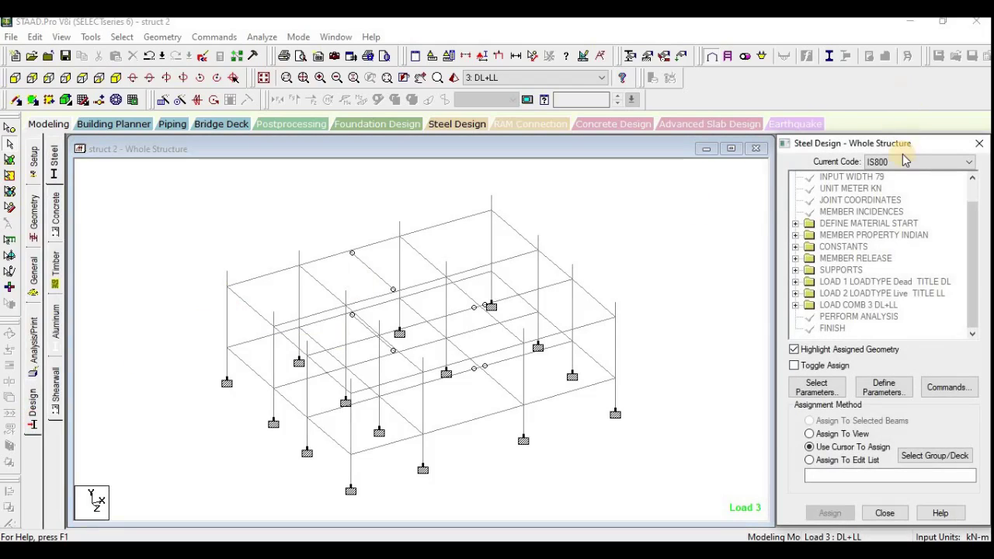
click(57, 227)
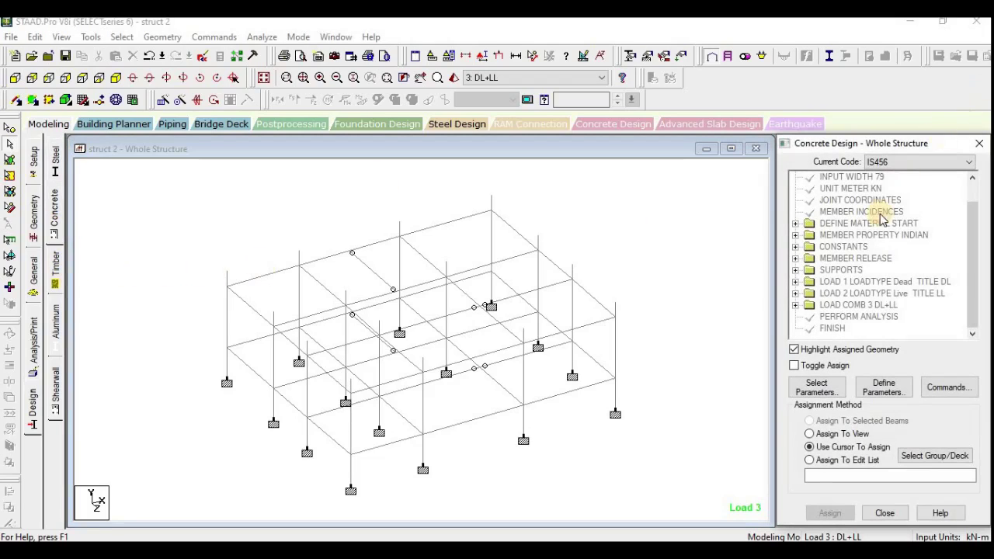
click(873, 391)
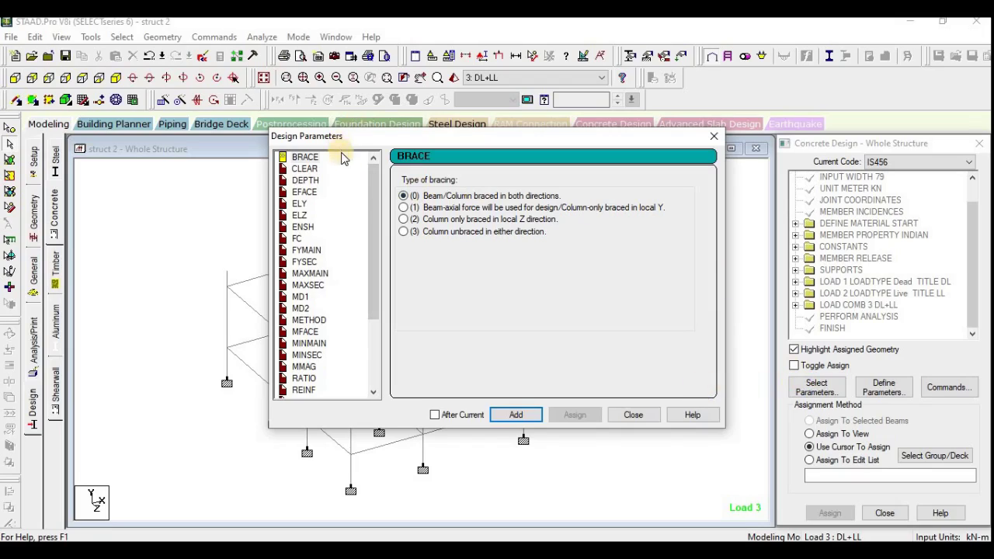
click(636, 418)
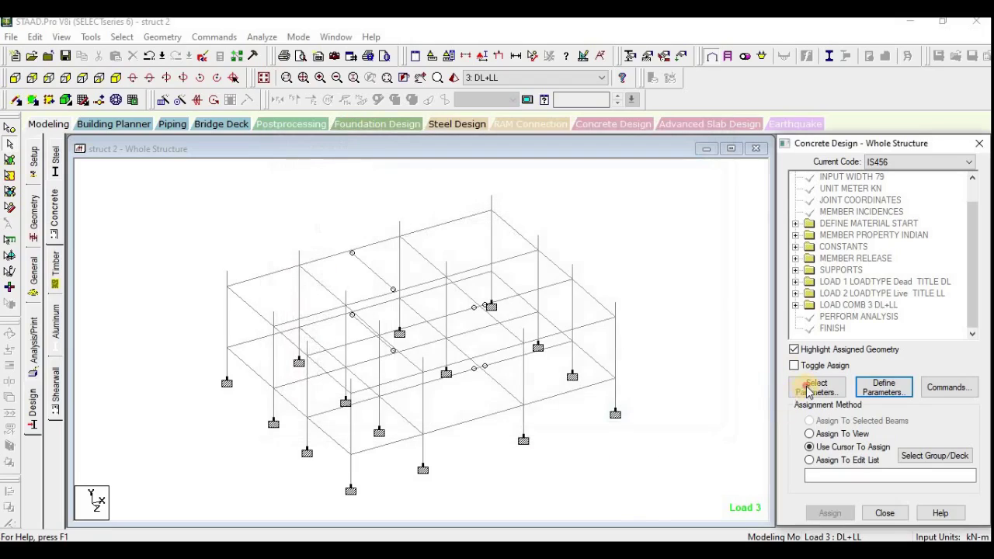
Step: Move the Clear, Fc, Fymain and Fysec parameters out of the selected design parameters
click(812, 387)
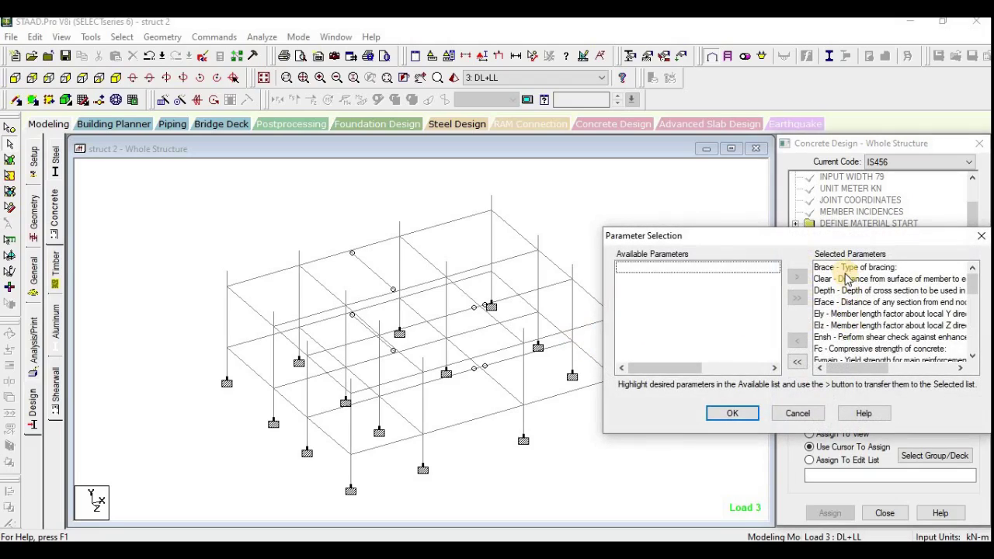
click(845, 280)
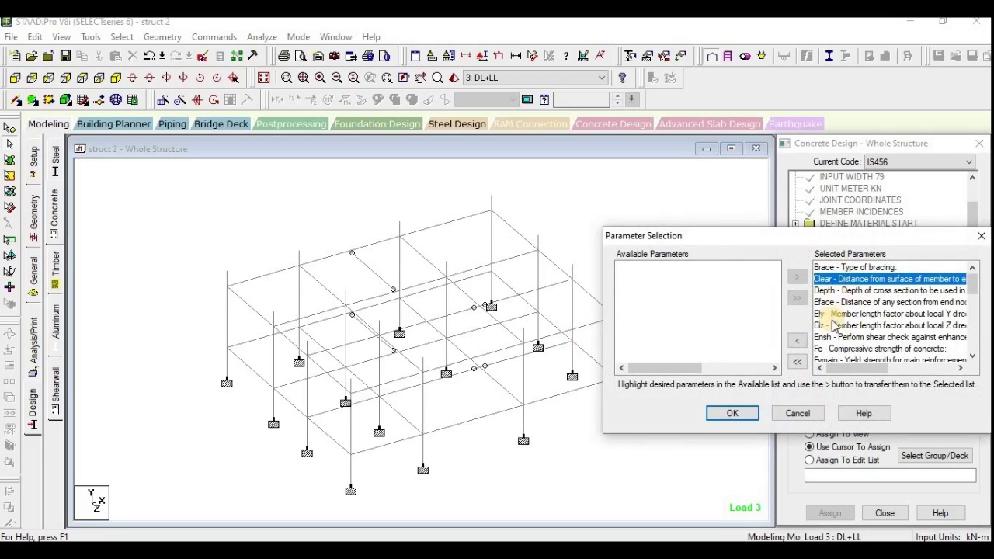
click(796, 342)
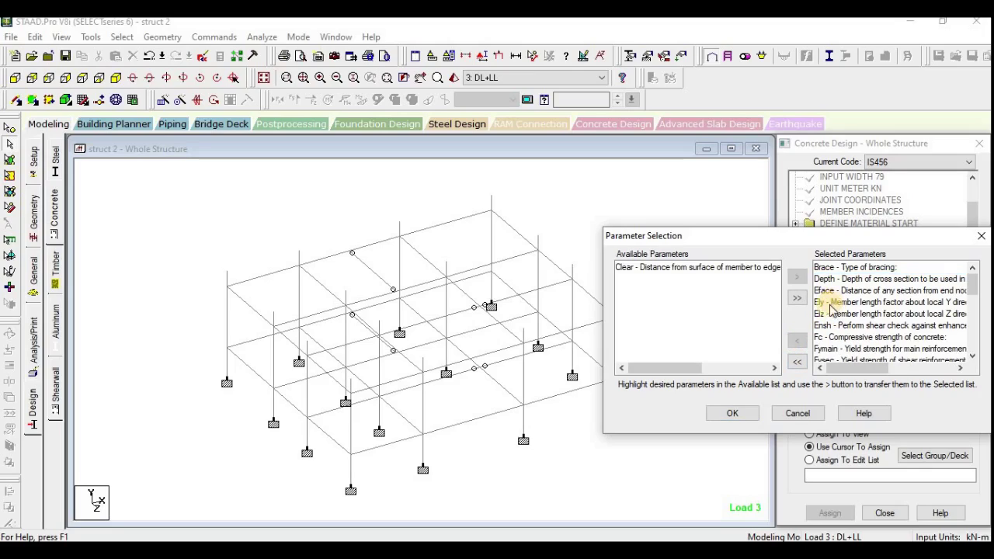
scroll(831, 309, down, 1)
click(831, 302)
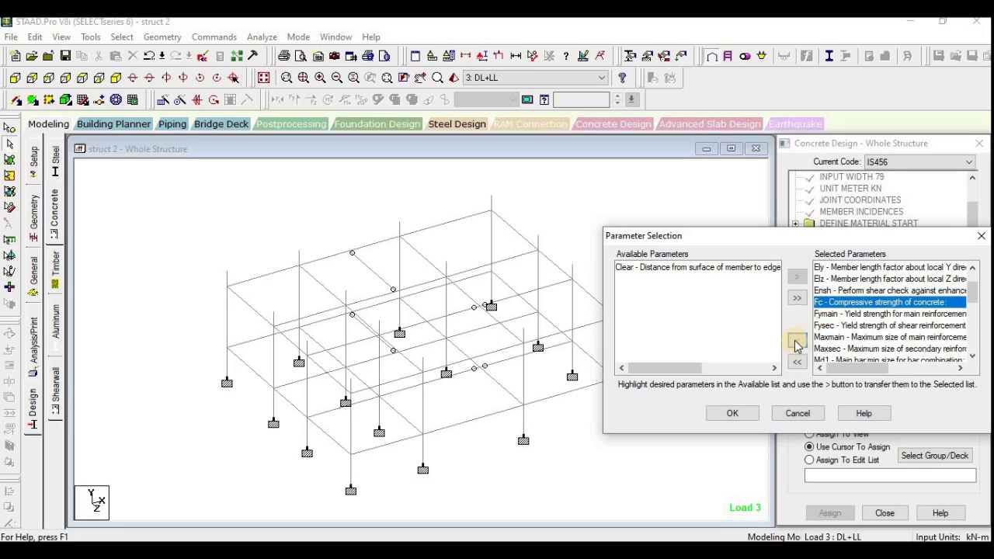
click(797, 342)
click(829, 315)
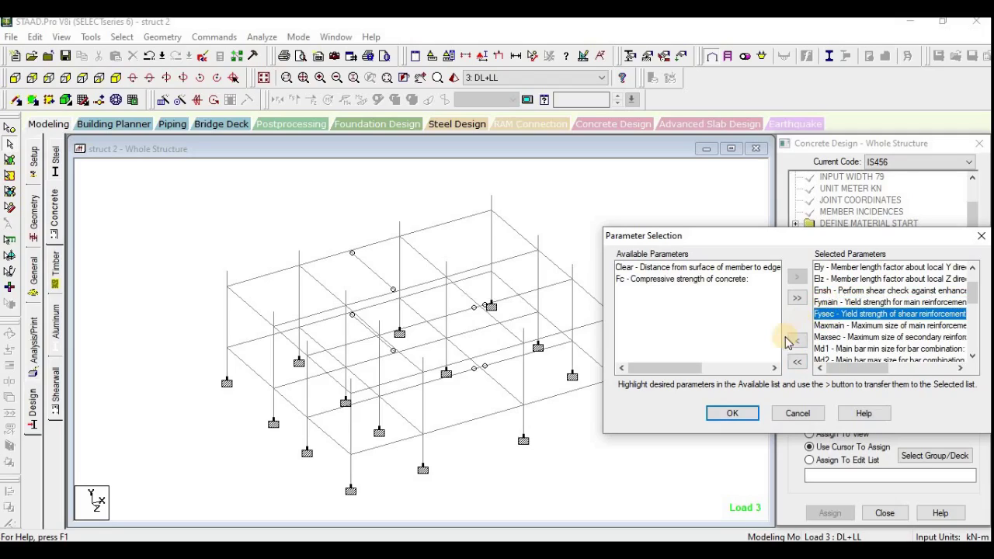
click(800, 339)
click(829, 302)
click(800, 339)
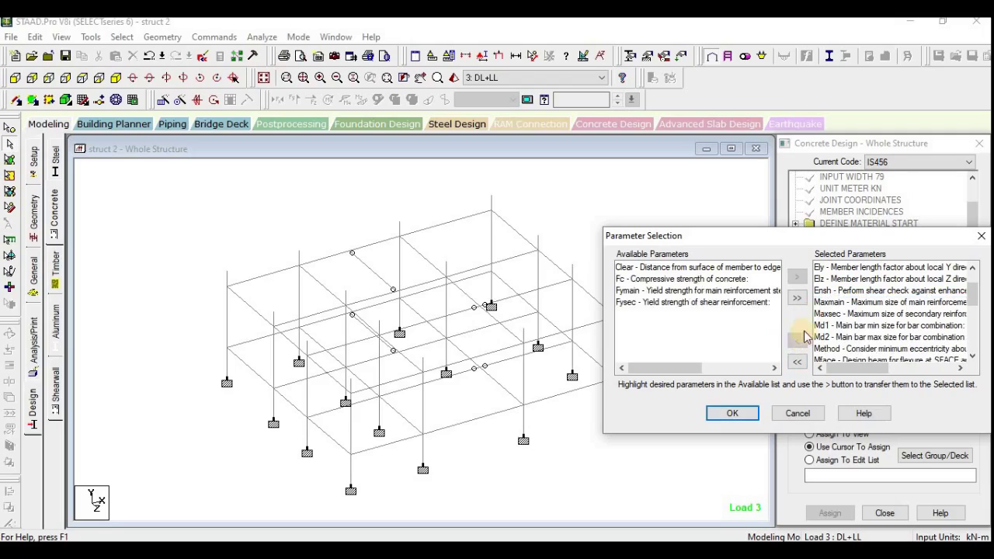
Step: Move Maxmain, Maxsec, Minmain and Minsec out of the selected design parameters and accept the parameter selection
scroll(825, 320, down, 1)
scroll(824, 320, up, 1)
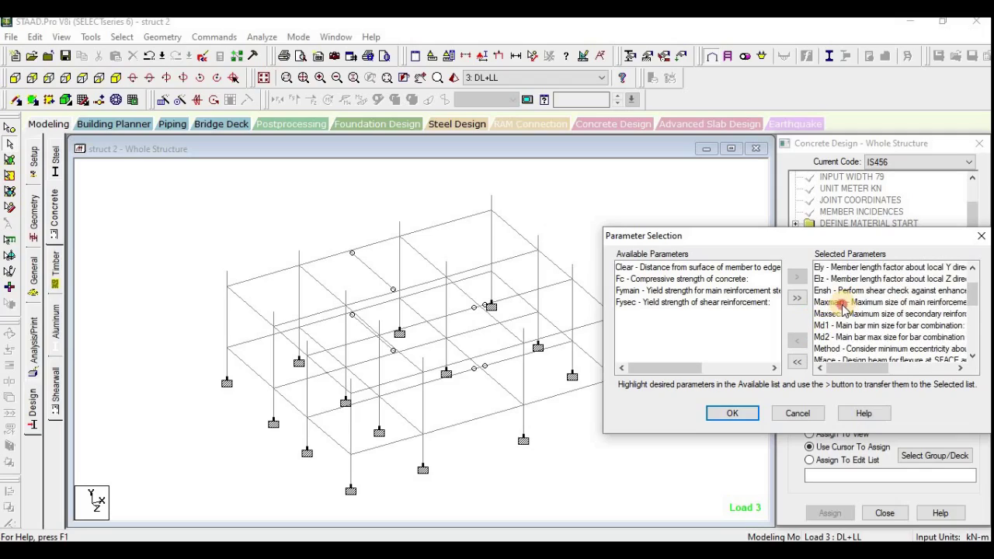
click(829, 302)
click(797, 341)
click(814, 303)
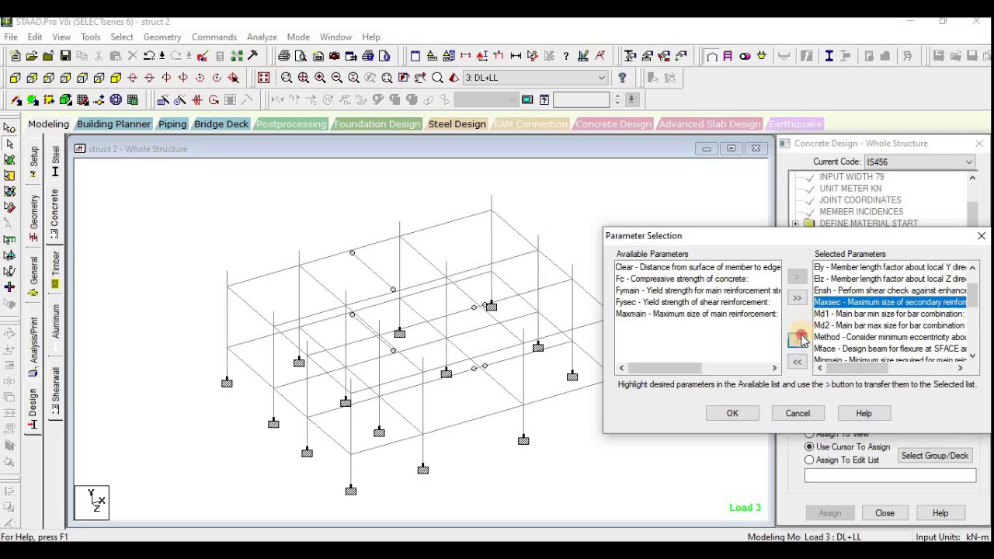
click(800, 339)
scroll(834, 318, down, 1)
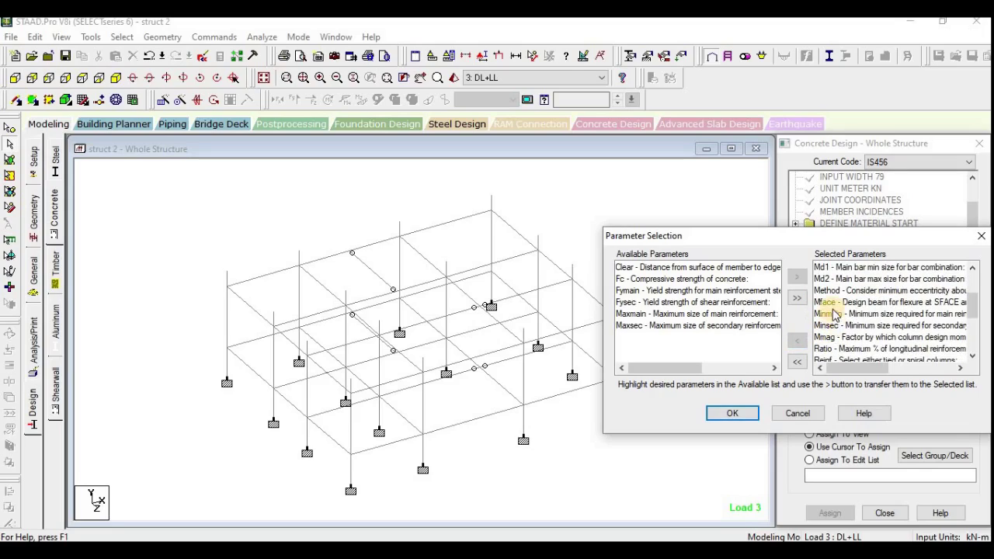
click(832, 314)
click(800, 342)
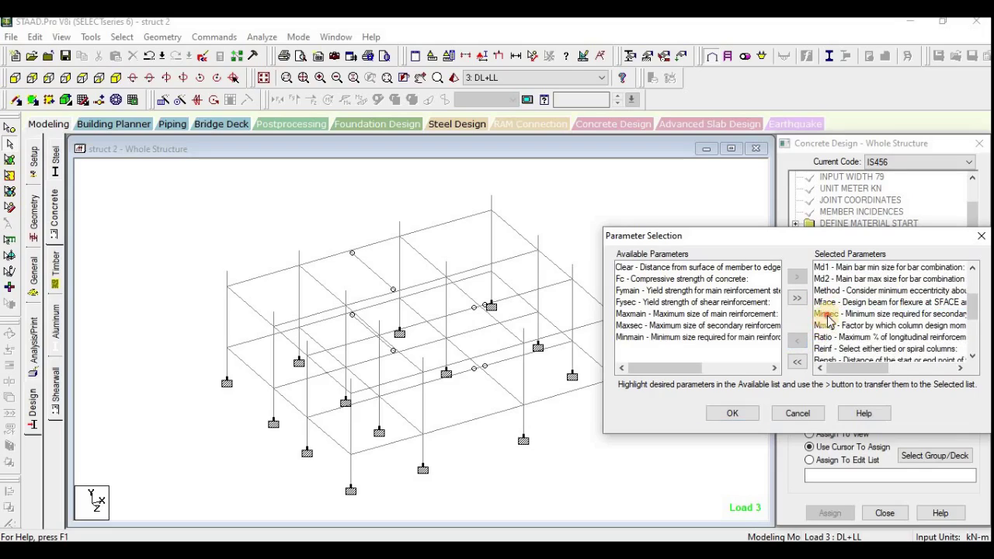
click(824, 315)
click(799, 342)
scroll(827, 342, down, 3)
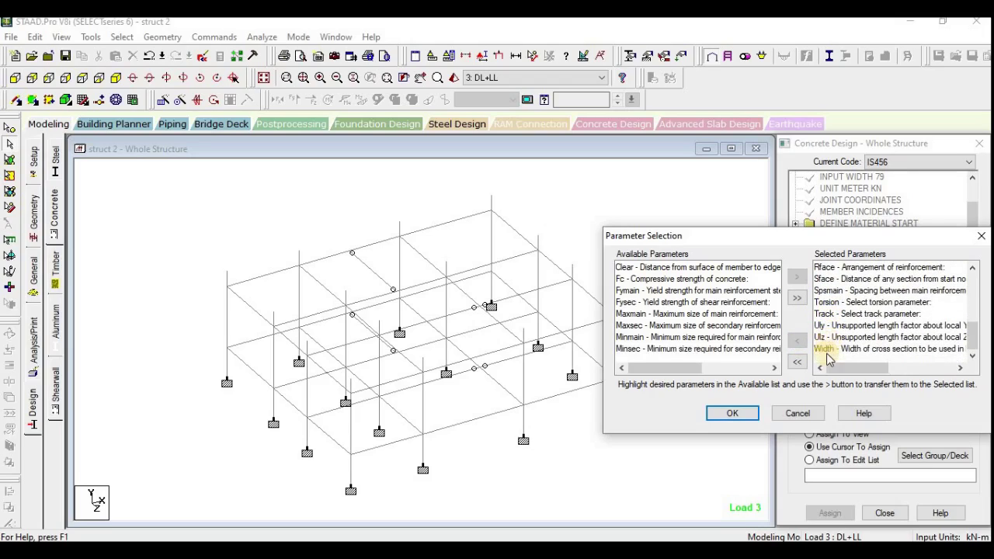
scroll(831, 339, up, 4)
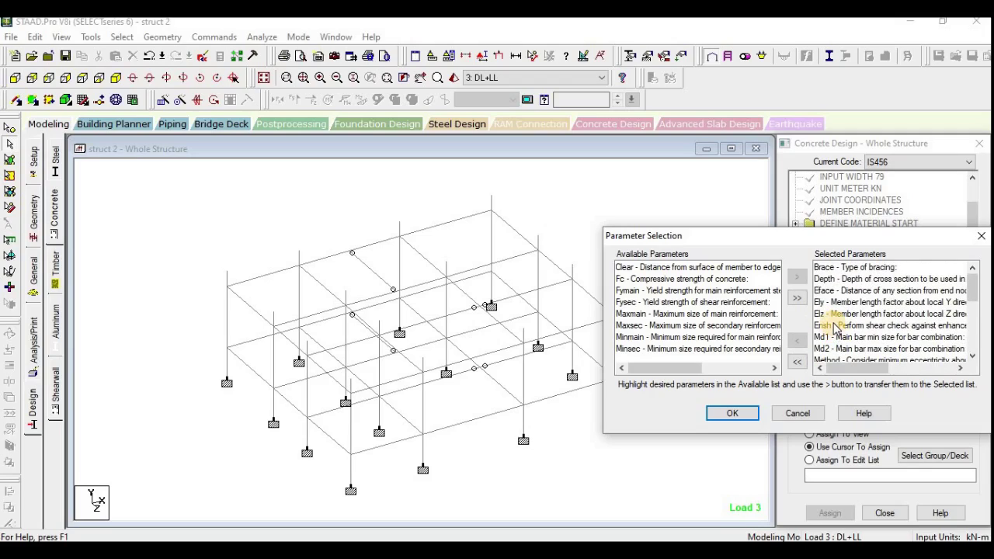
click(742, 417)
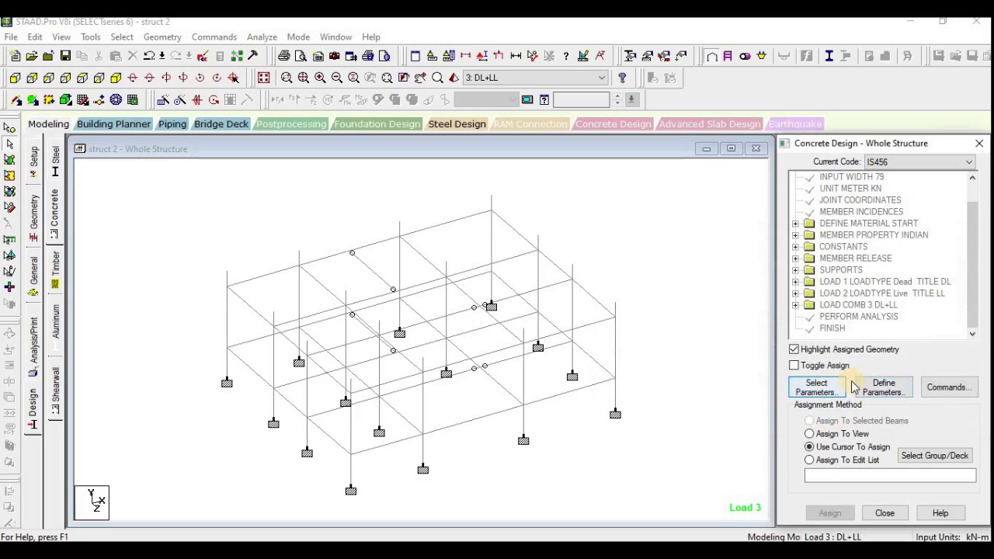
Step: Review the reduced set of definable design parameters, including MD2, and recheck the parameter selection
click(873, 388)
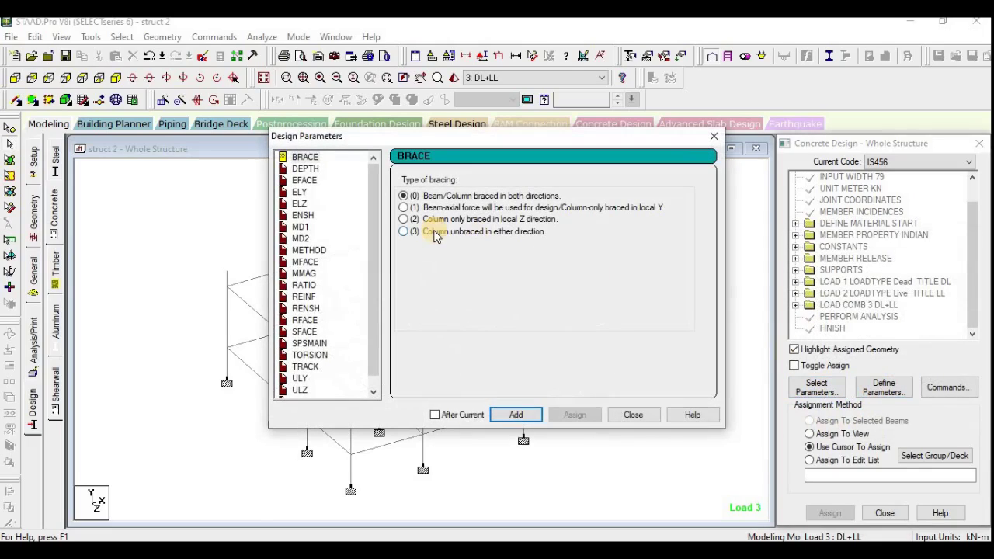
scroll(317, 301, down, 1)
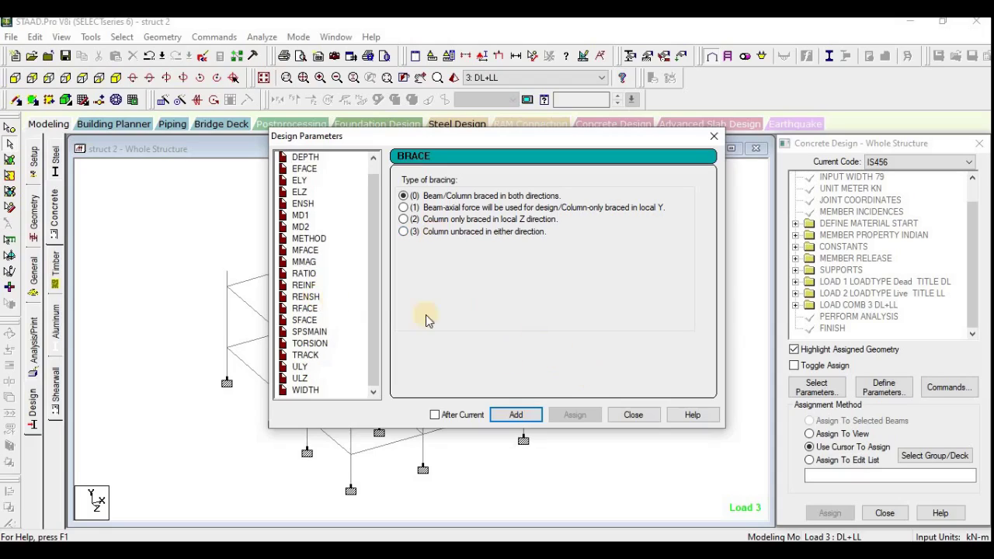
click(634, 413)
click(800, 388)
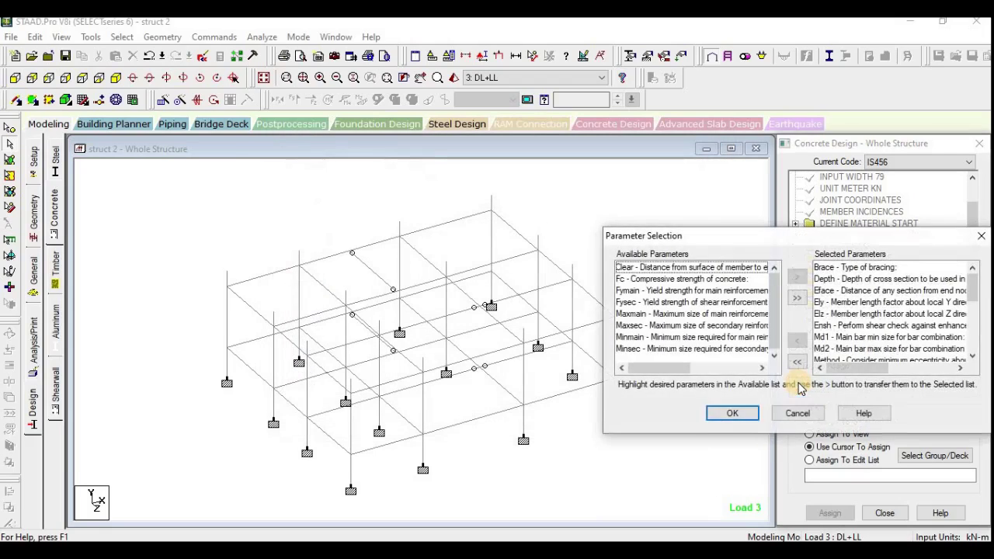
click(734, 414)
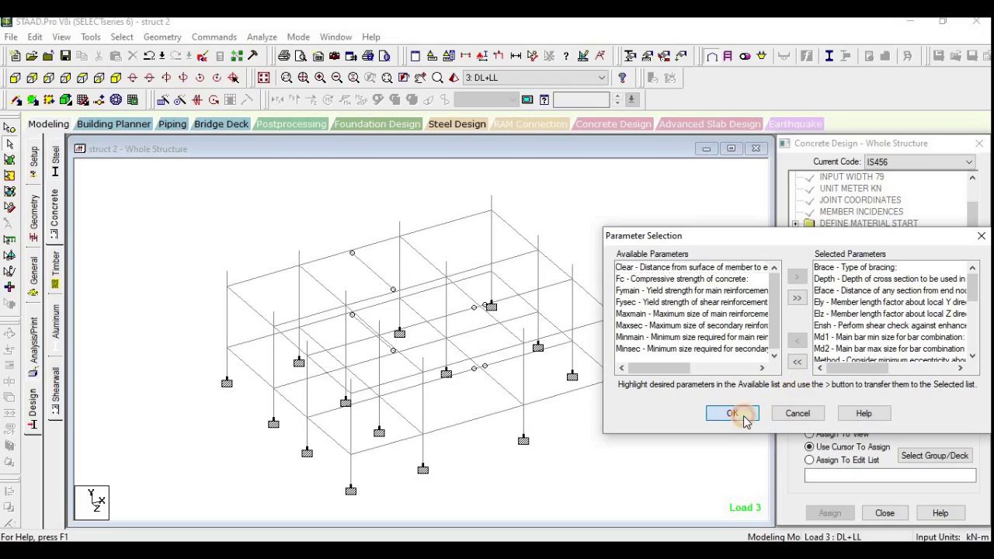
click(875, 388)
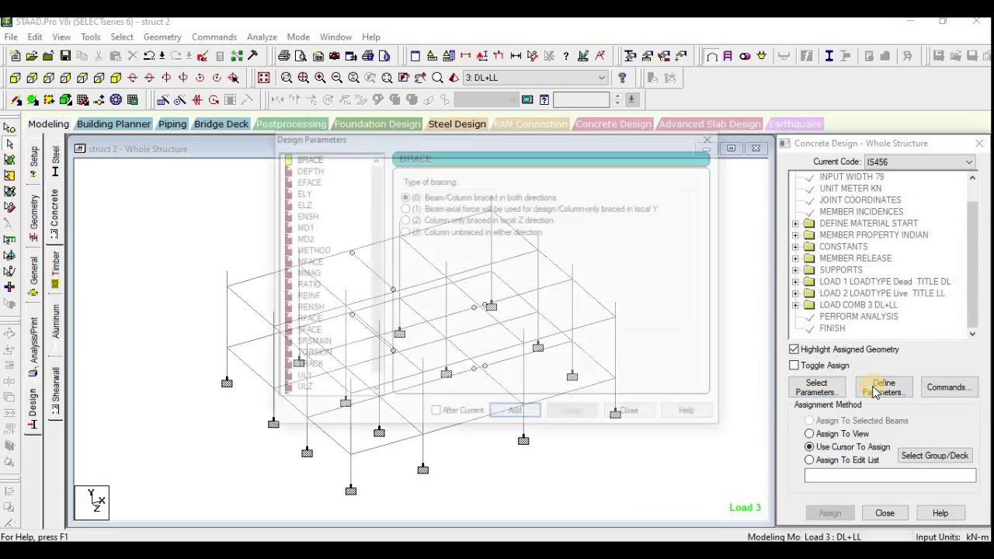
click(298, 193)
click(301, 239)
scroll(304, 311, down, 1)
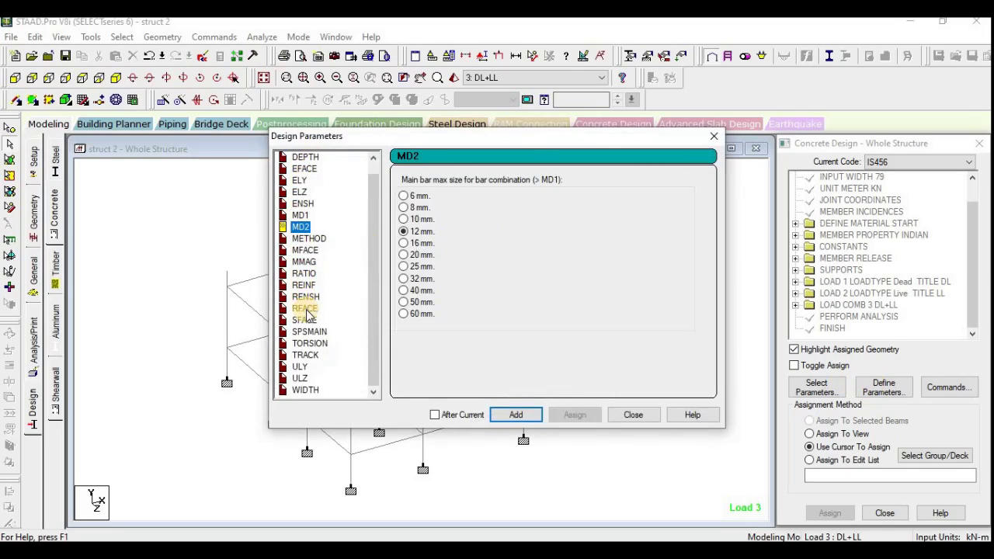
click(516, 414)
click(633, 415)
Step: Return all design parameters to the selected set, and remove Brace, Depth, Eface, Ely, Elz and Ensh from it
click(815, 387)
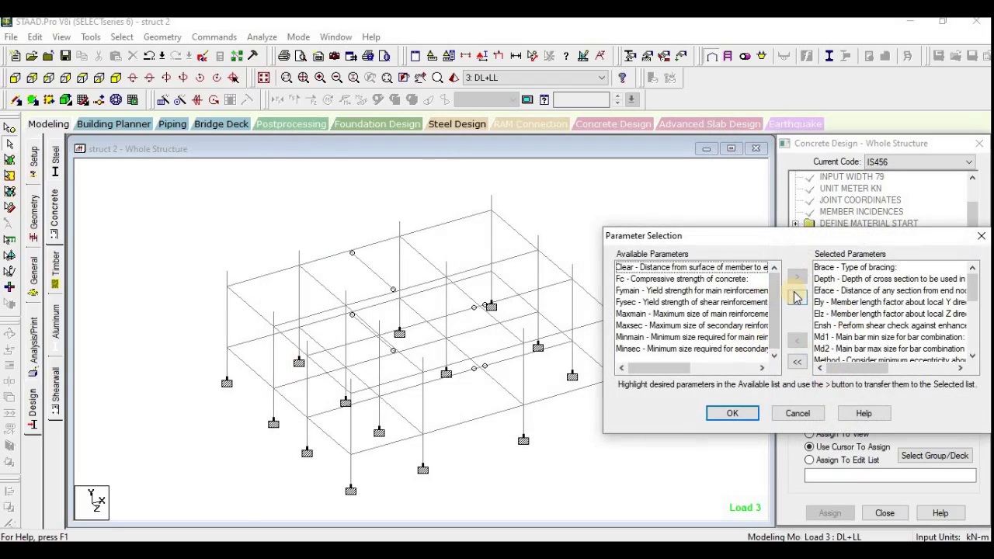
click(796, 297)
click(847, 268)
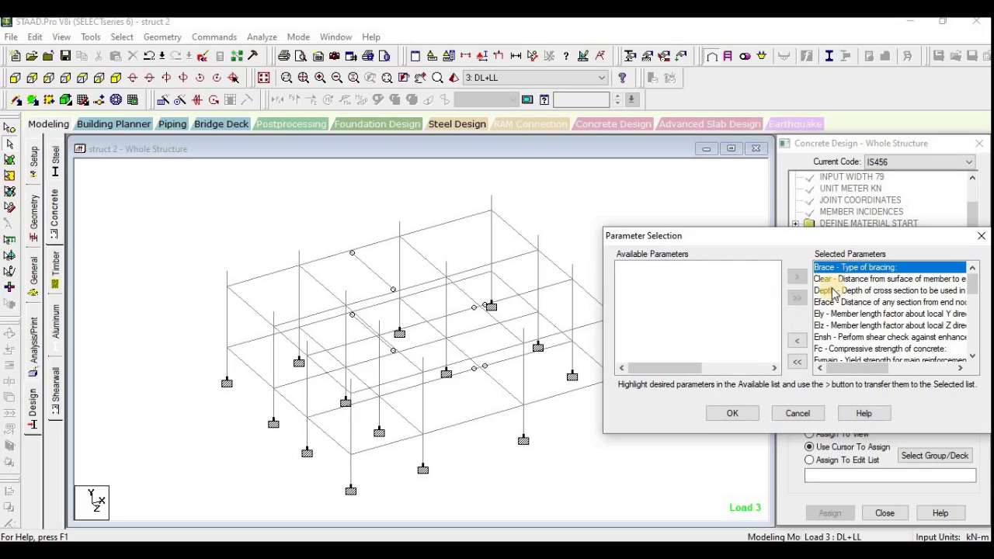
click(833, 291)
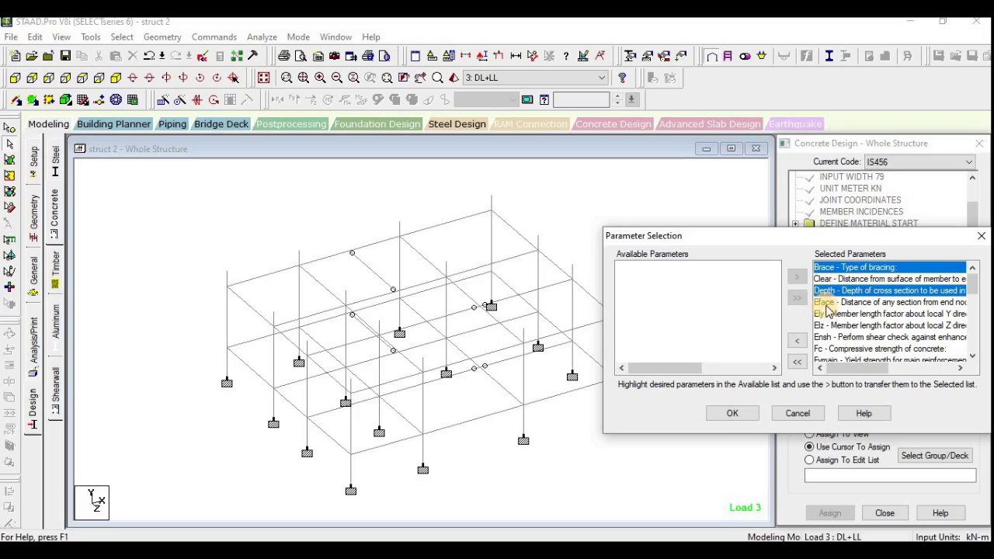
click(826, 303)
click(821, 315)
click(818, 327)
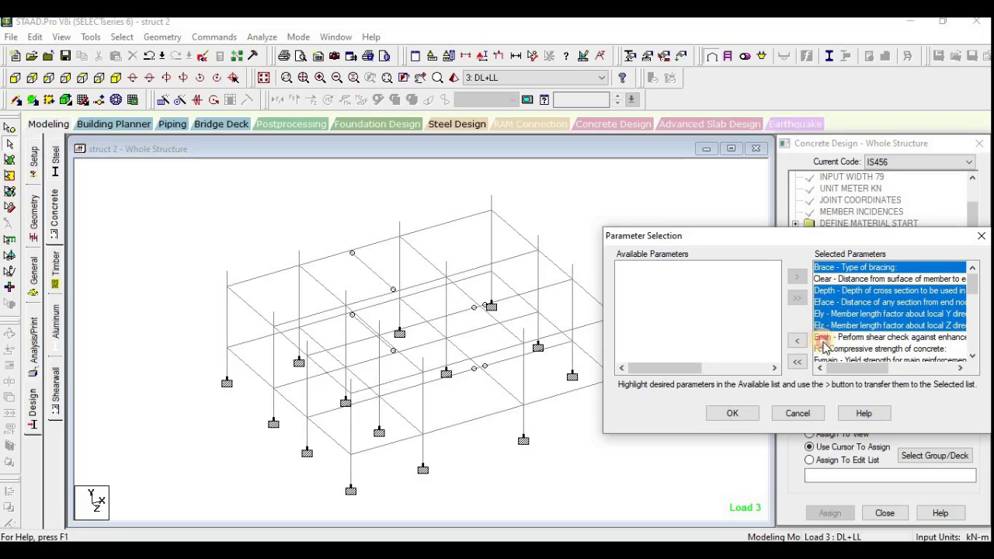
click(823, 337)
click(797, 340)
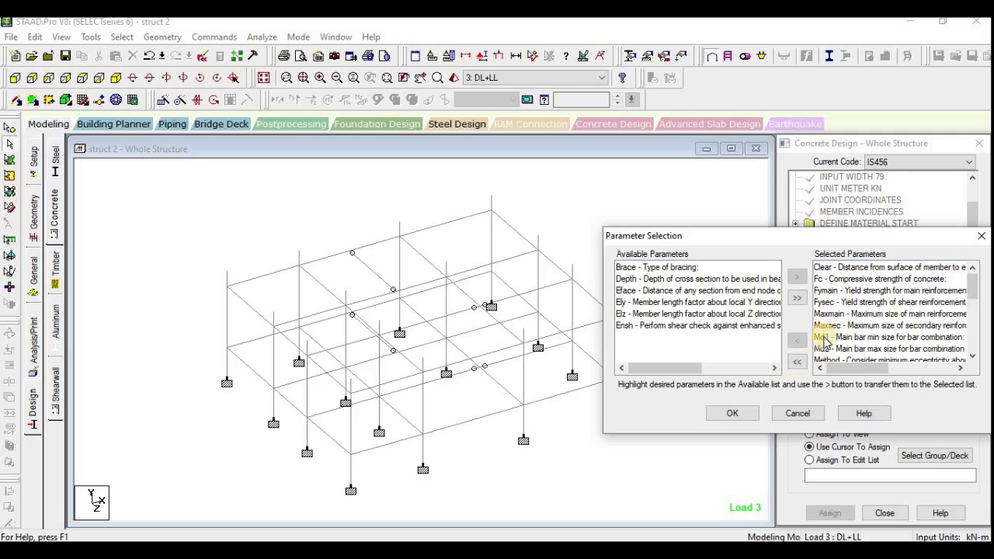
Step: Remove Md1, Md2, Method, Mface, Mmag and Ratio from the selected design parameters
click(824, 338)
click(822, 348)
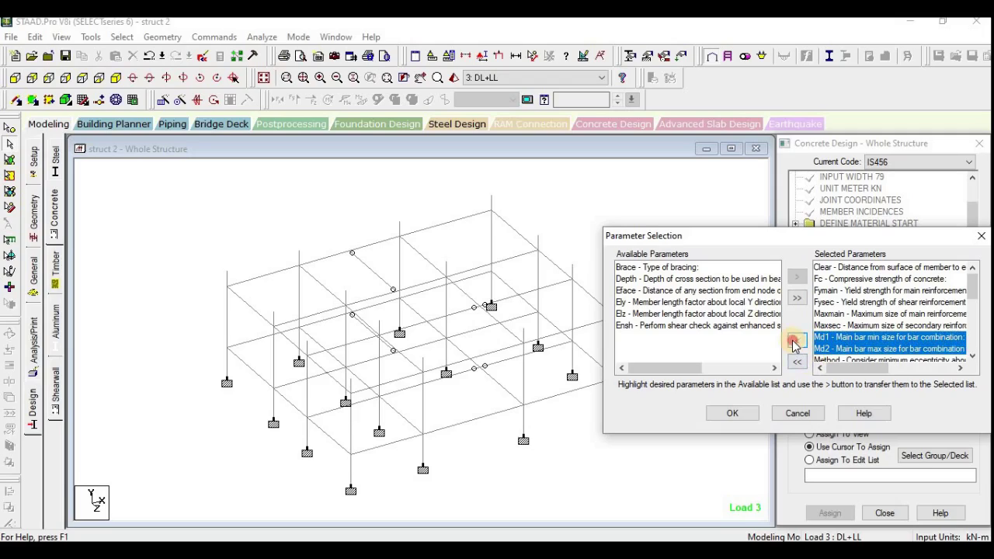
click(794, 342)
scroll(835, 303, down, 2)
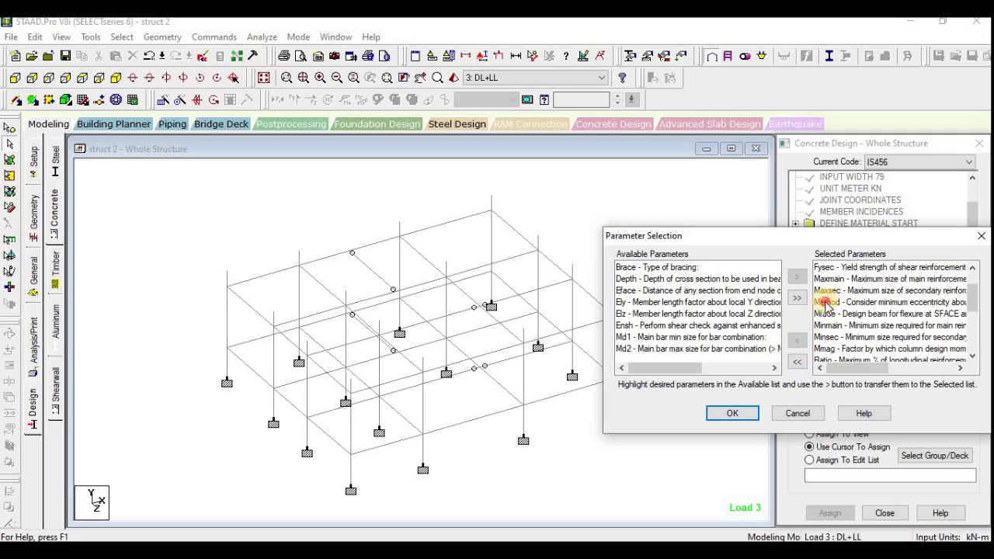
click(824, 302)
click(825, 313)
click(825, 349)
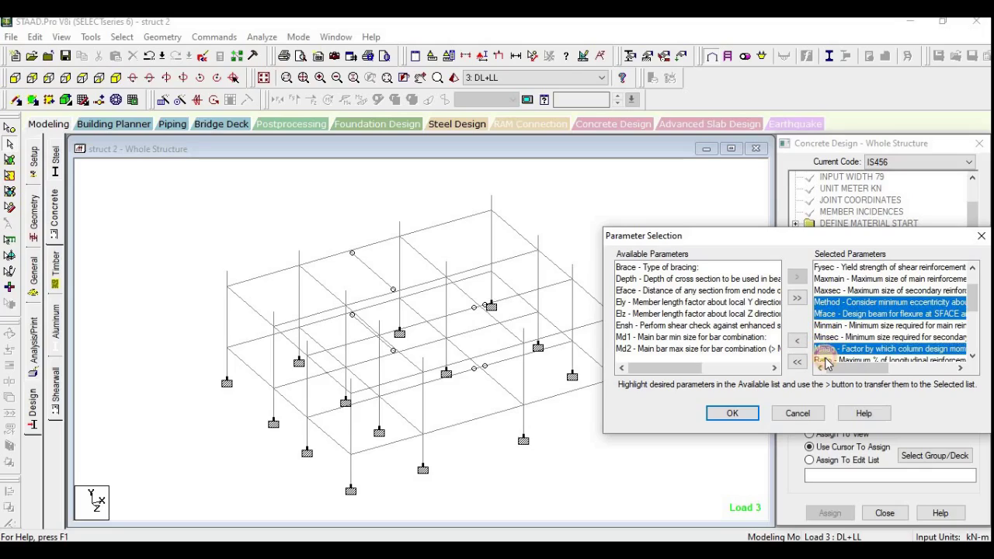
click(826, 361)
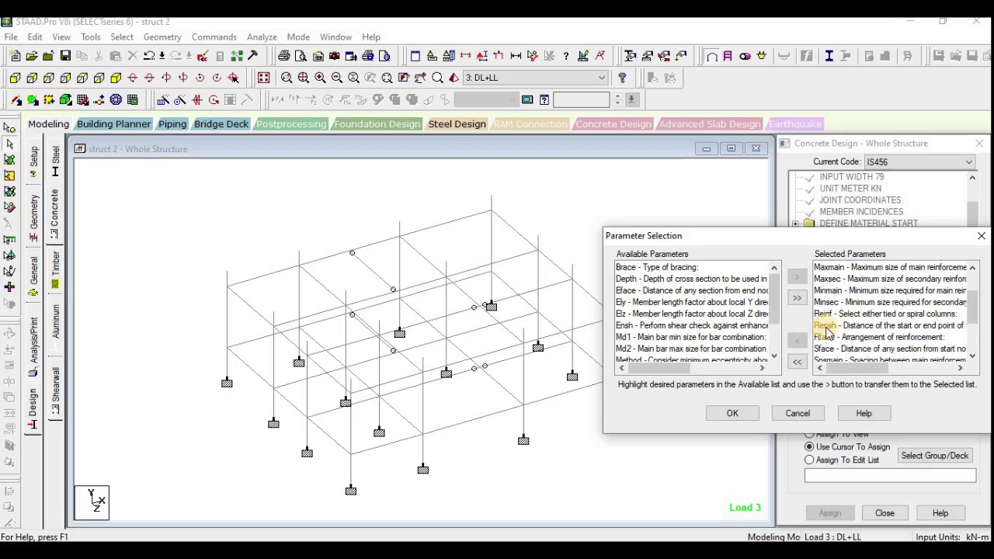
Step: Remove Reinf, Rensh and Rface from the selected design parameters
click(826, 325)
drag(840, 314, 825, 339)
click(828, 338)
click(824, 350)
click(821, 315)
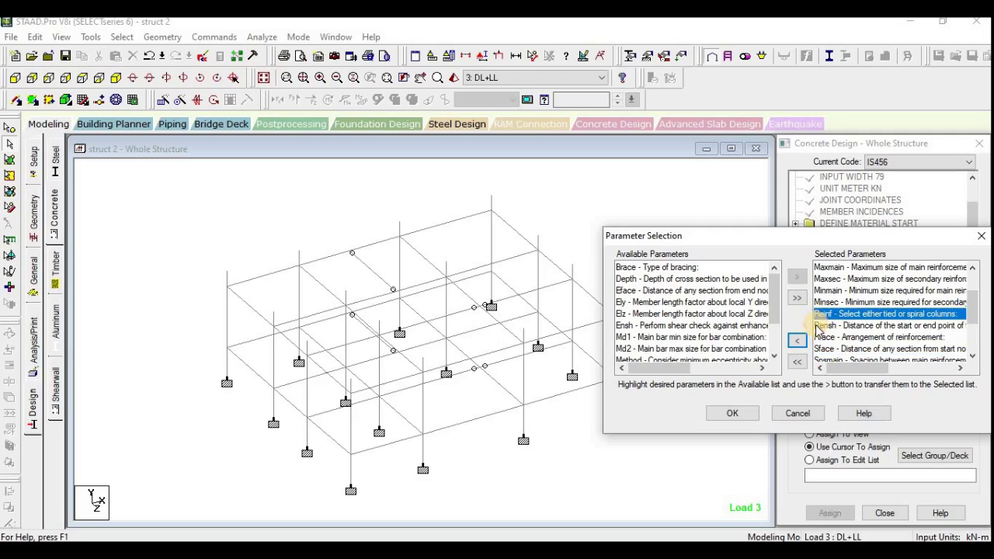
click(796, 341)
click(796, 341)
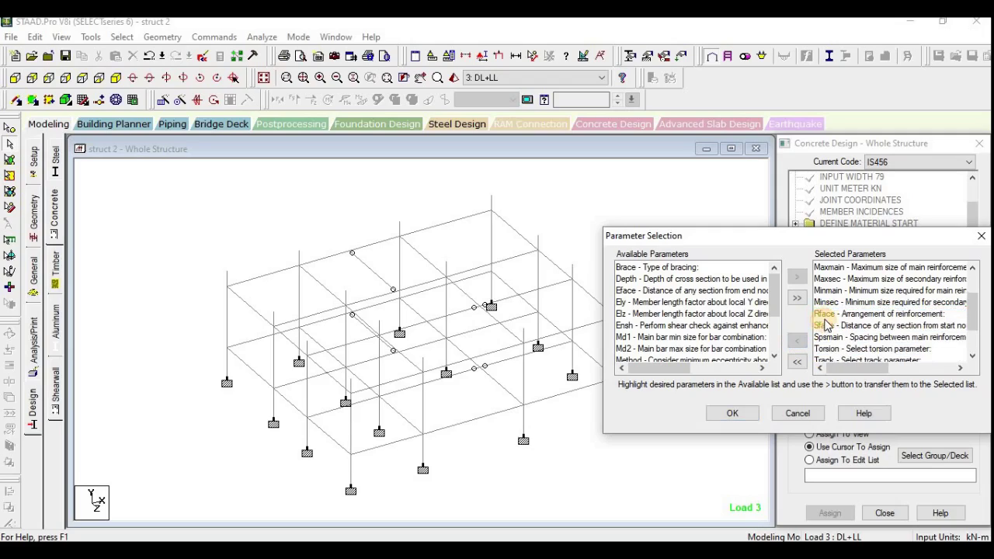
click(799, 341)
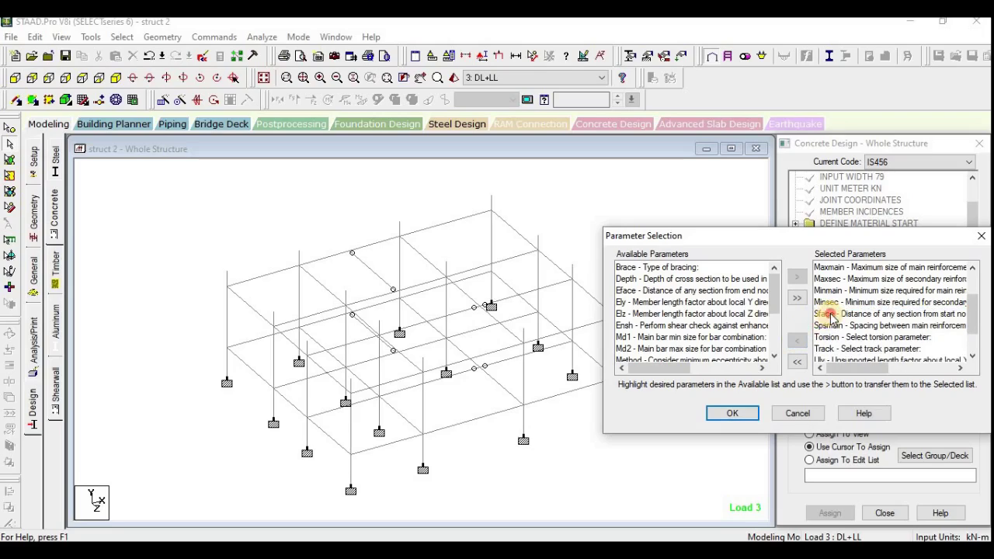
Step: Take Sface, Spsmain and Torsion out of the selected design parameters
click(829, 315)
click(800, 343)
click(827, 314)
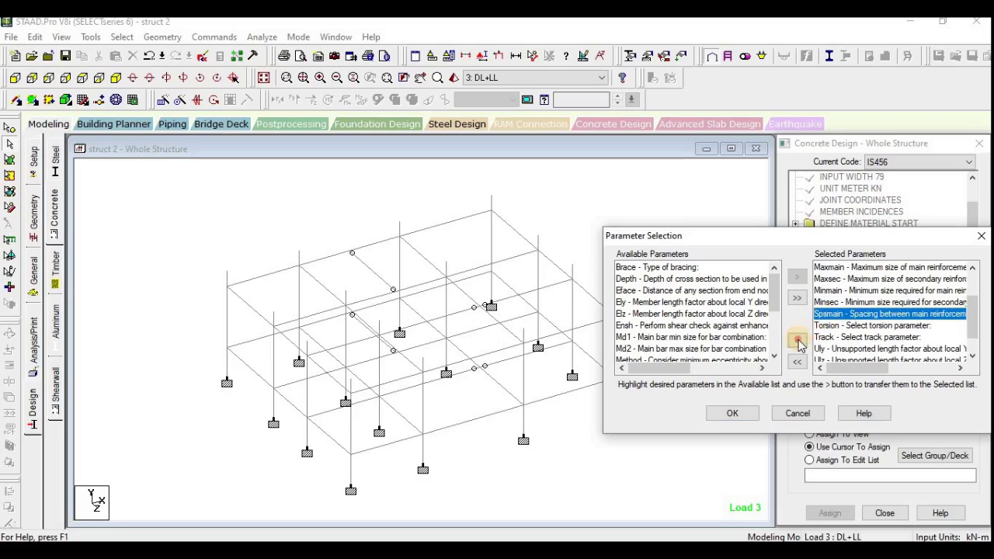
click(796, 341)
click(823, 315)
click(798, 341)
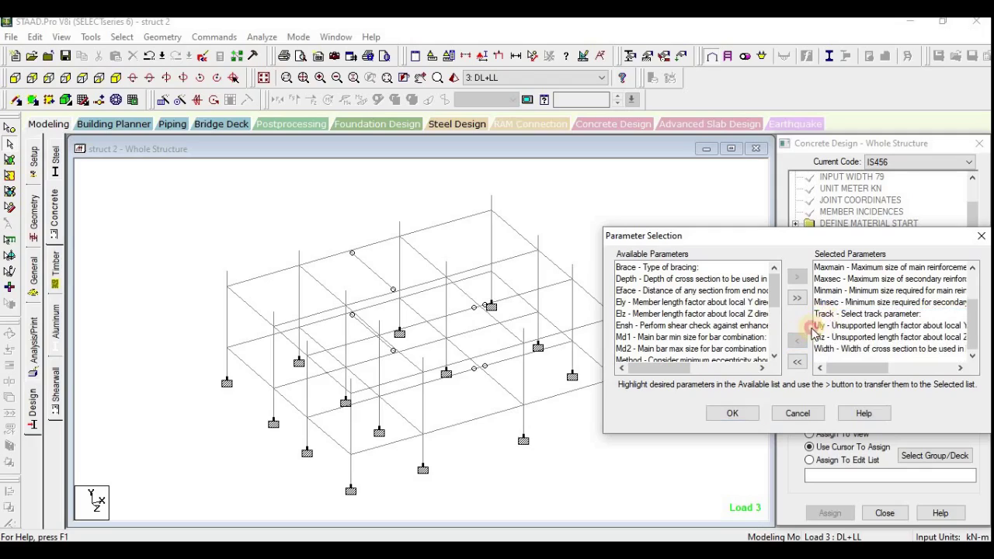
Step: Remove Track, Uly, Ulz and Width from the selected design parameters and accept the parameter selection
click(825, 315)
click(798, 342)
click(827, 315)
click(800, 340)
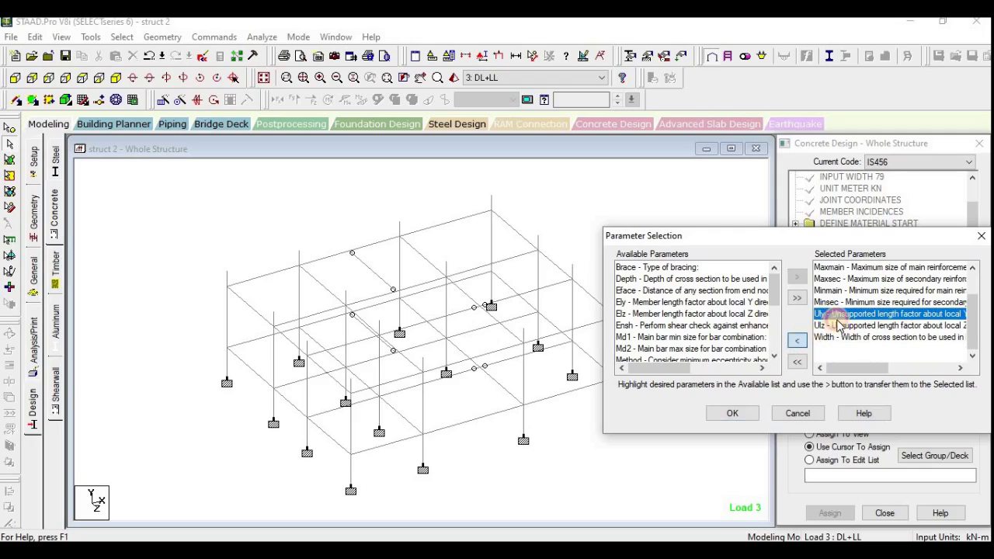
click(836, 315)
click(800, 339)
click(823, 315)
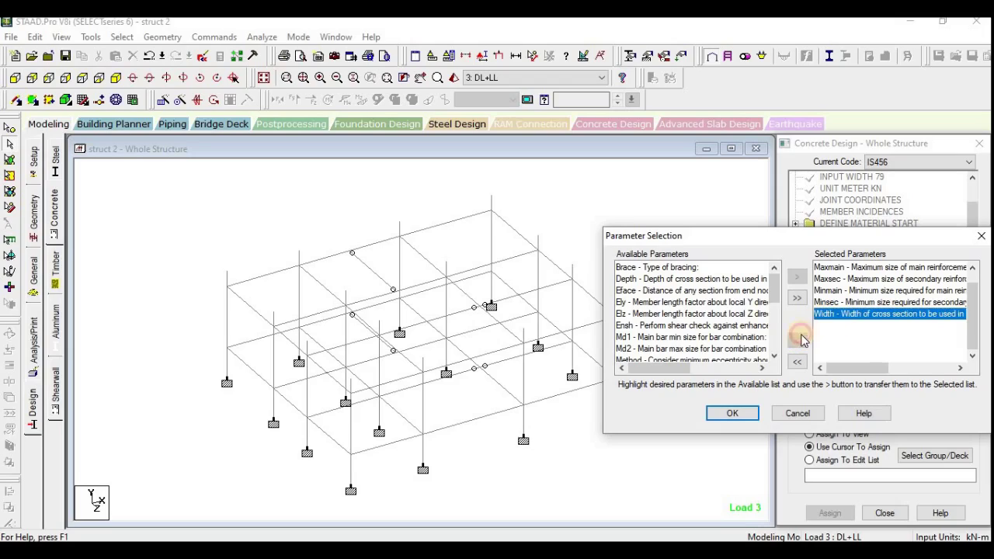
click(798, 341)
click(741, 418)
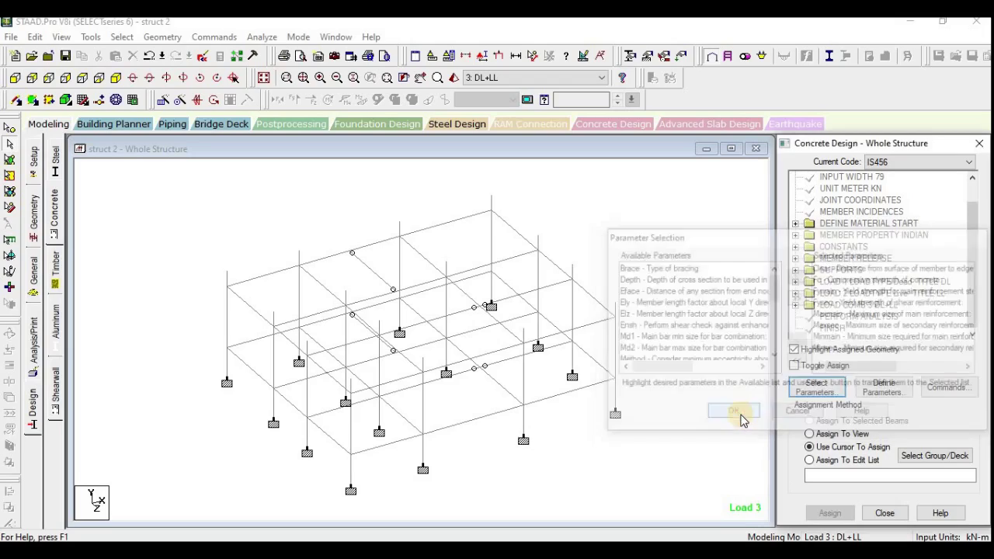
Step: Open the design parameter definitions and add a CLEAR parameter with a cover of 0.03 m
click(883, 386)
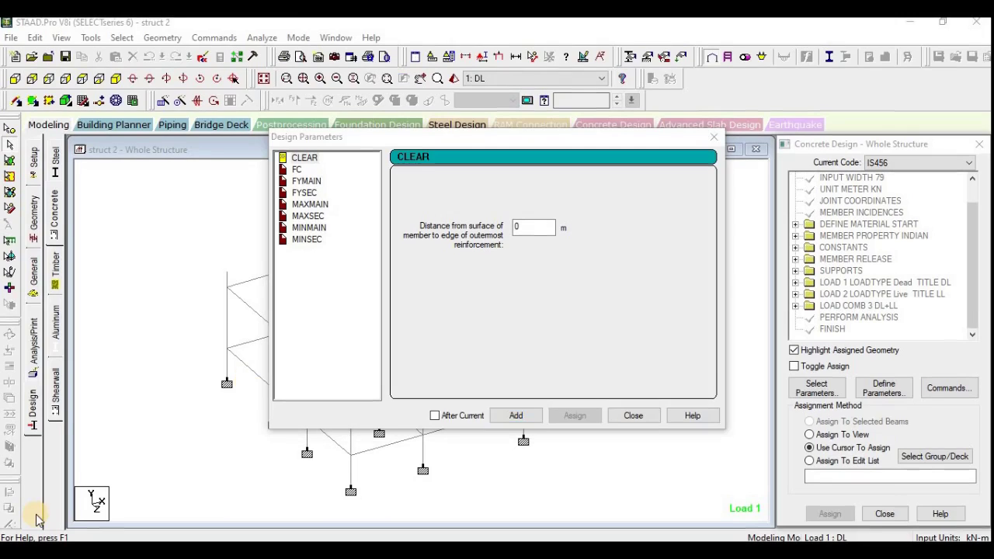
click(297, 159)
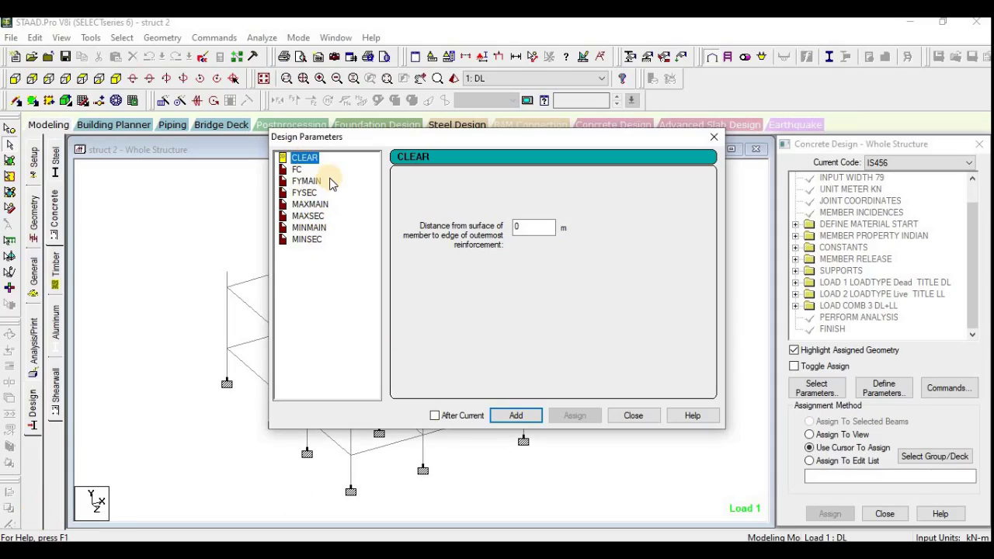
click(516, 227)
click(509, 227)
double_click(509, 227)
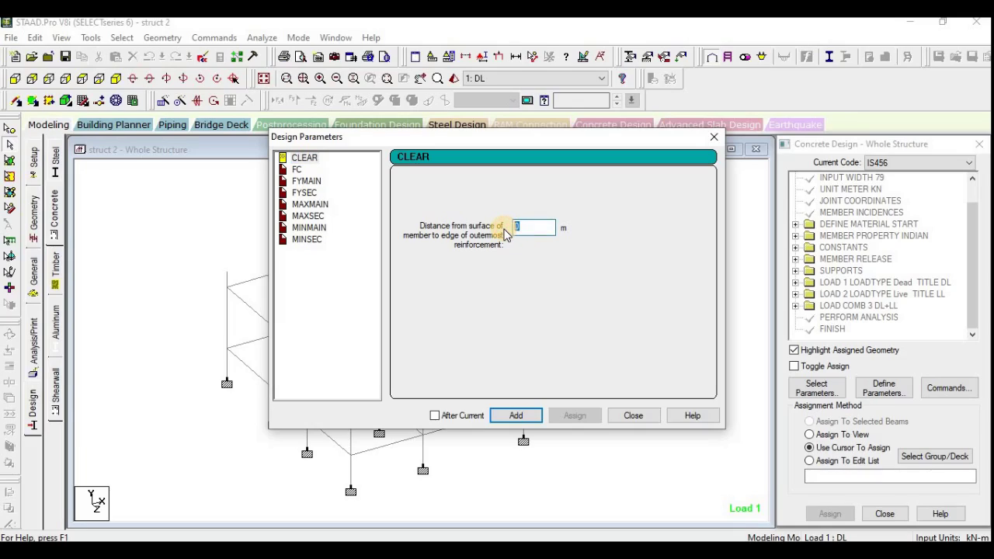
text(0.03)
click(517, 415)
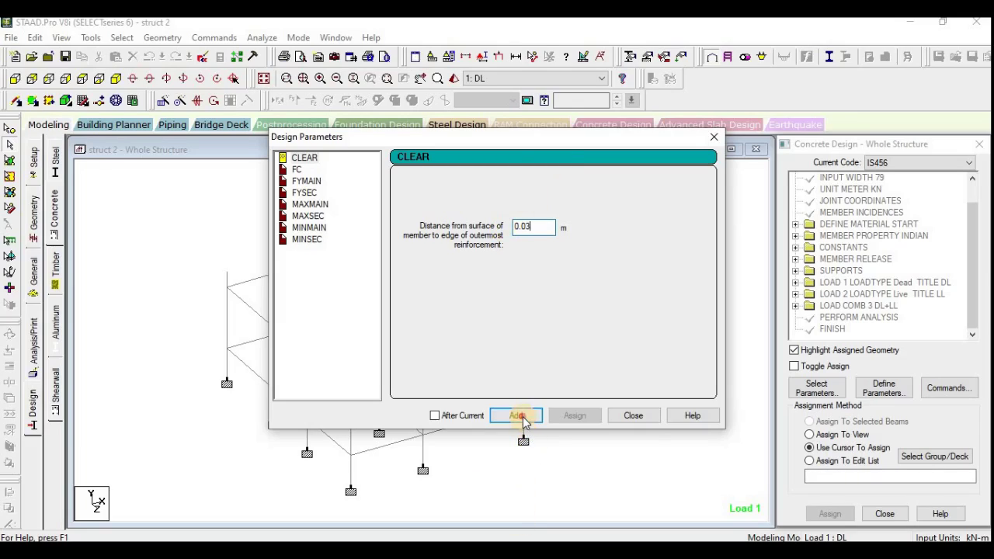
Step: Add a second CLEAR parameter with a cover of 0.04 m
click(535, 227)
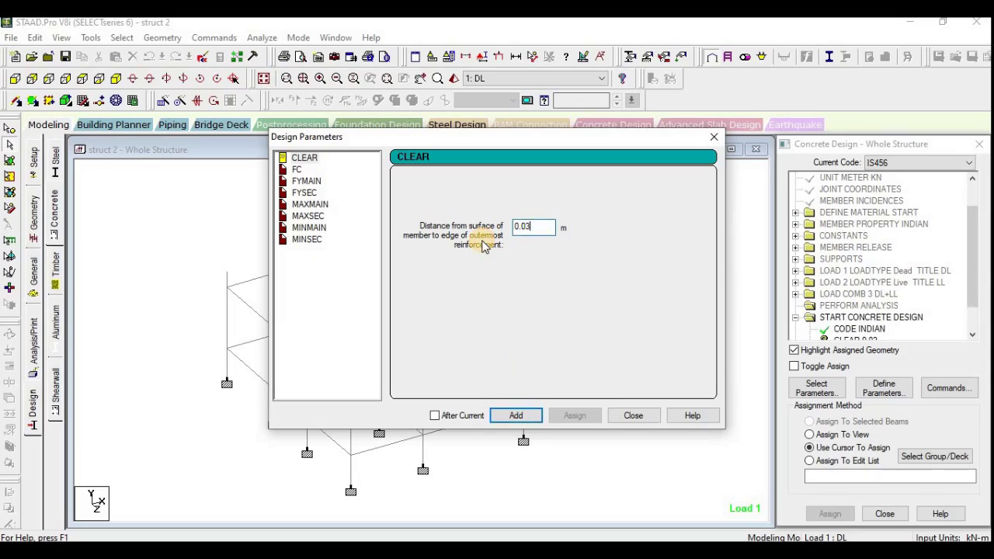
key(BackSpace)
text(4)
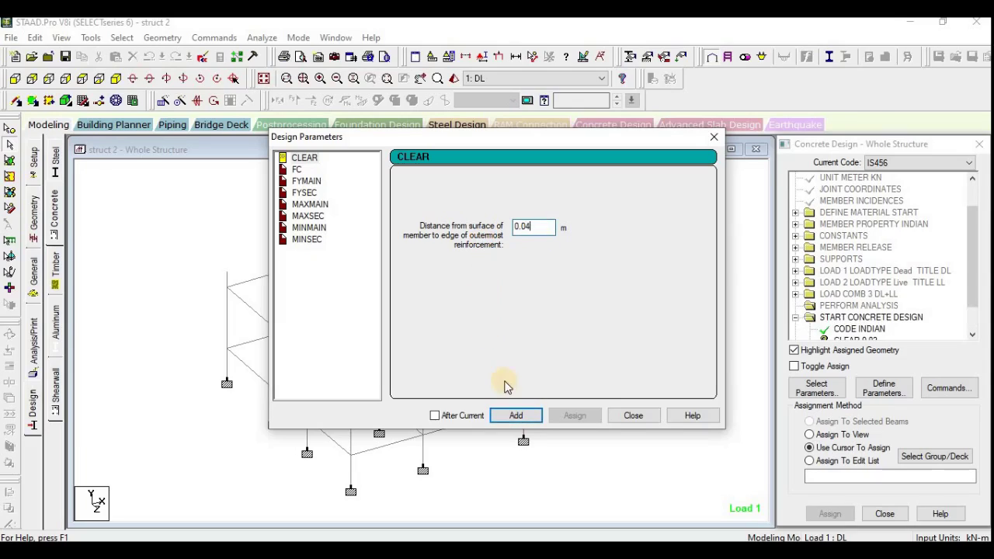
click(516, 416)
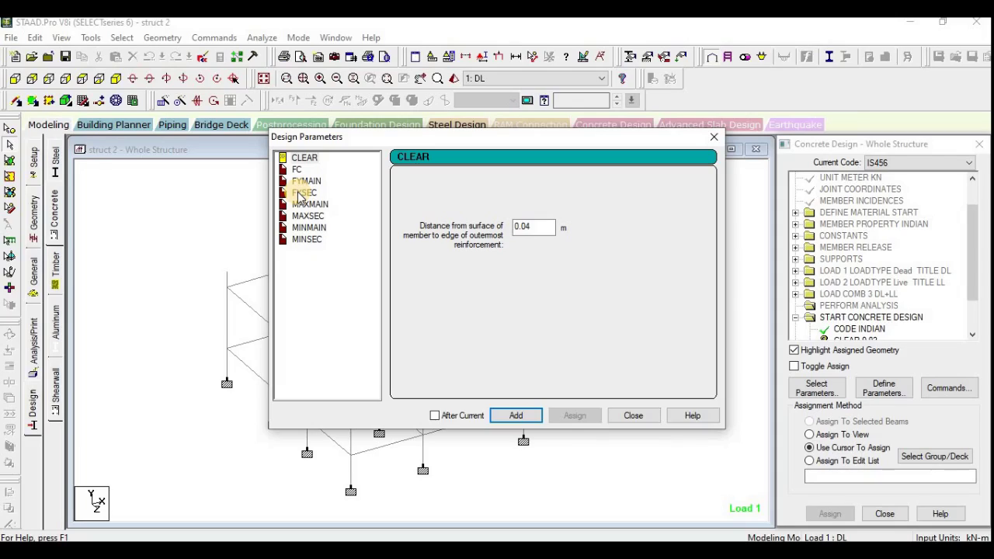
Step: Open the FC parameter's compressive strength of concrete for editing
click(292, 170)
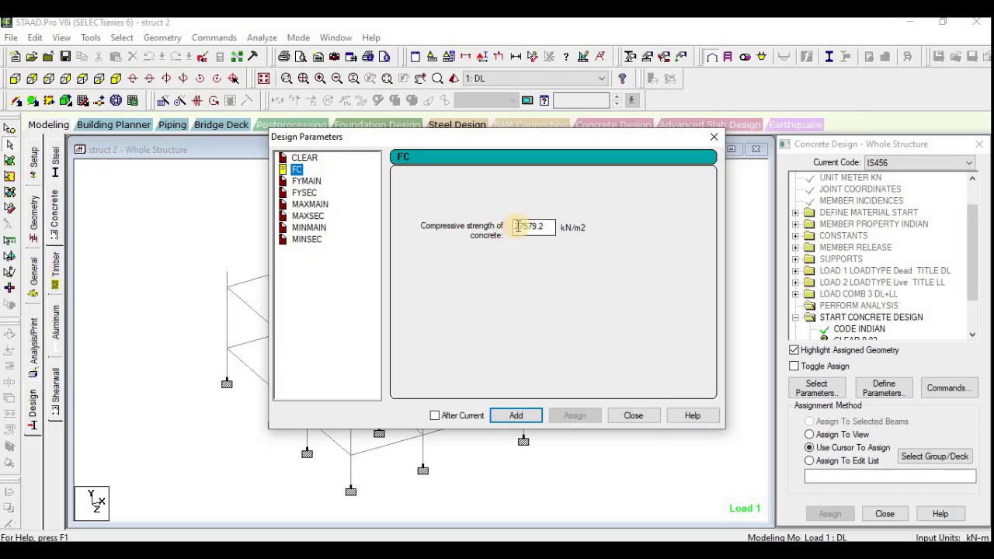
drag(512, 226, 557, 227)
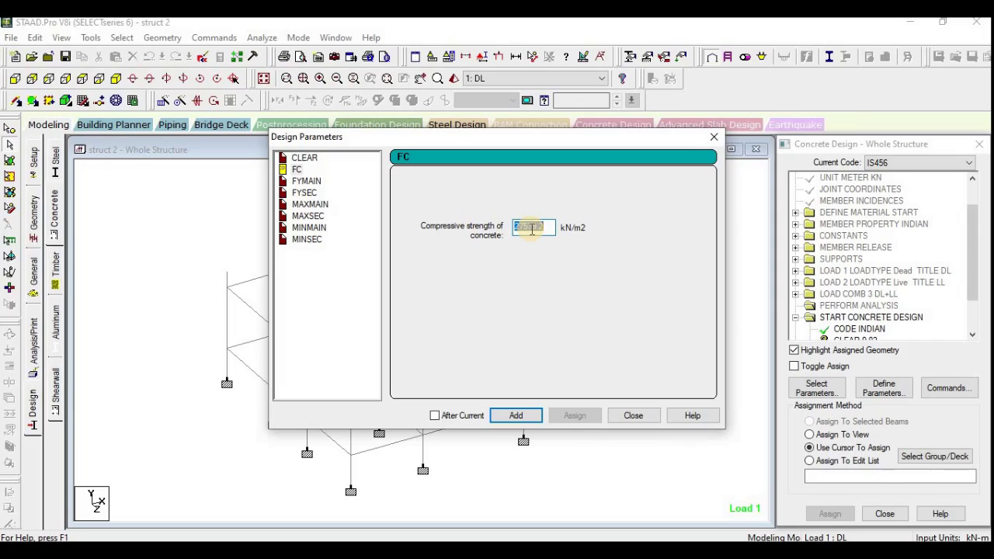
Step: Add the FC parameter with a concrete compressive strength of 20000 kN/m2 and FYMAIN with a main steel yield strength of 415000 kN/m2
text(20000)
click(512, 416)
click(308, 183)
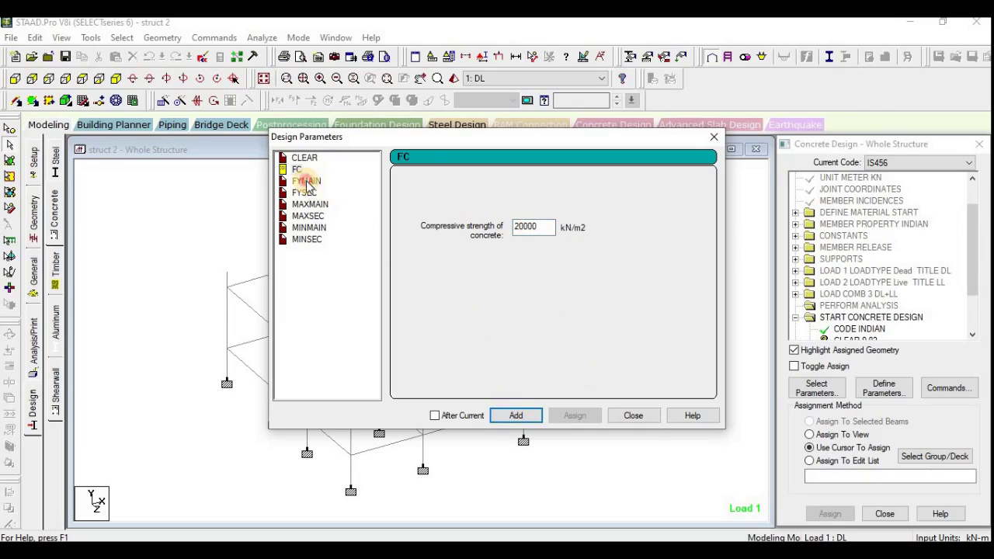
drag(523, 227, 542, 227)
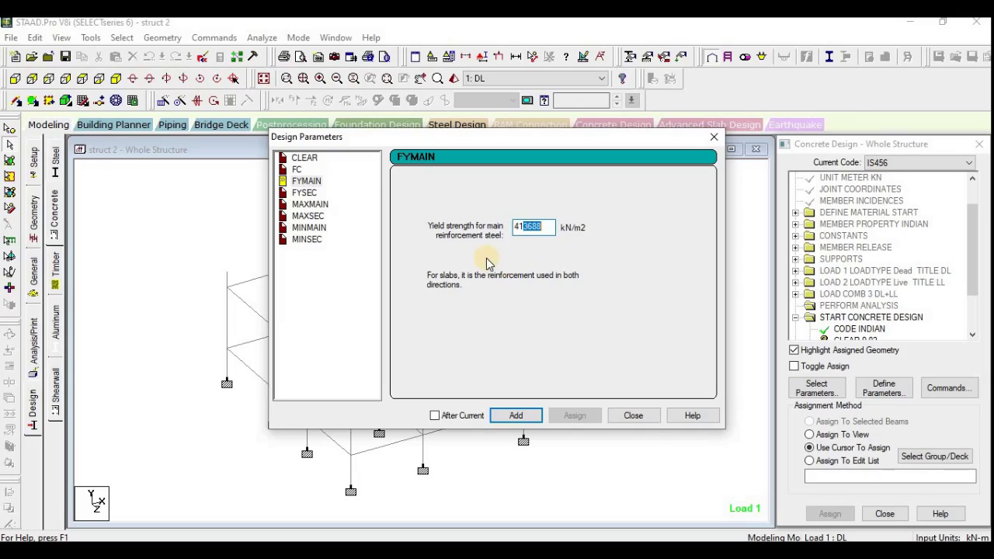
text(5000)
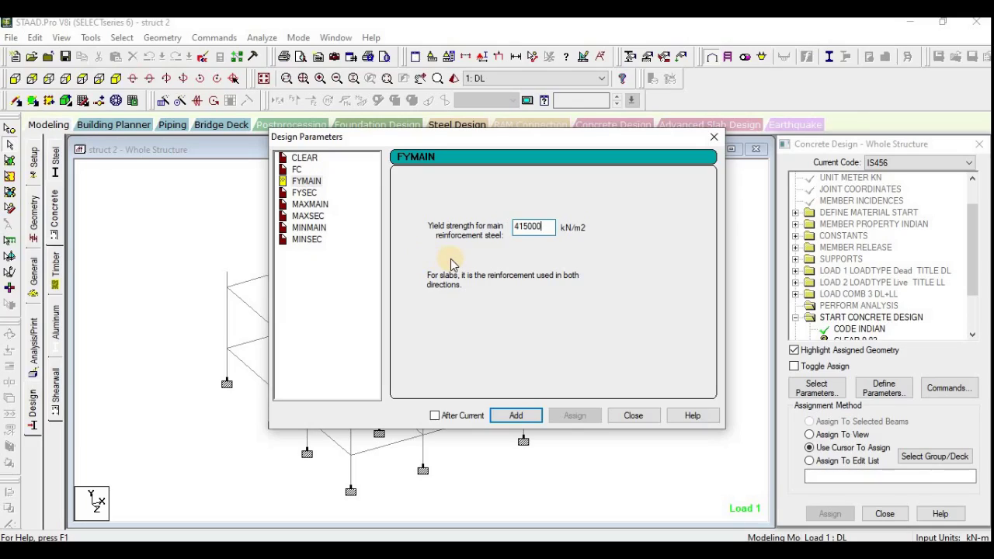
click(516, 417)
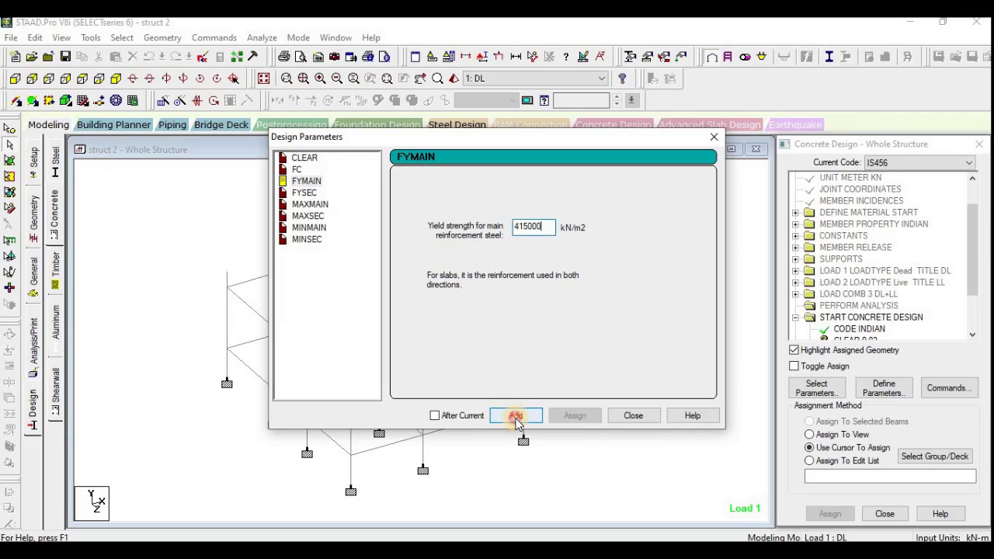
Step: Add the FYSEC parameter with a shear reinforcement yield strength of 415000 kN/m2
click(305, 193)
click(531, 226)
click(534, 226)
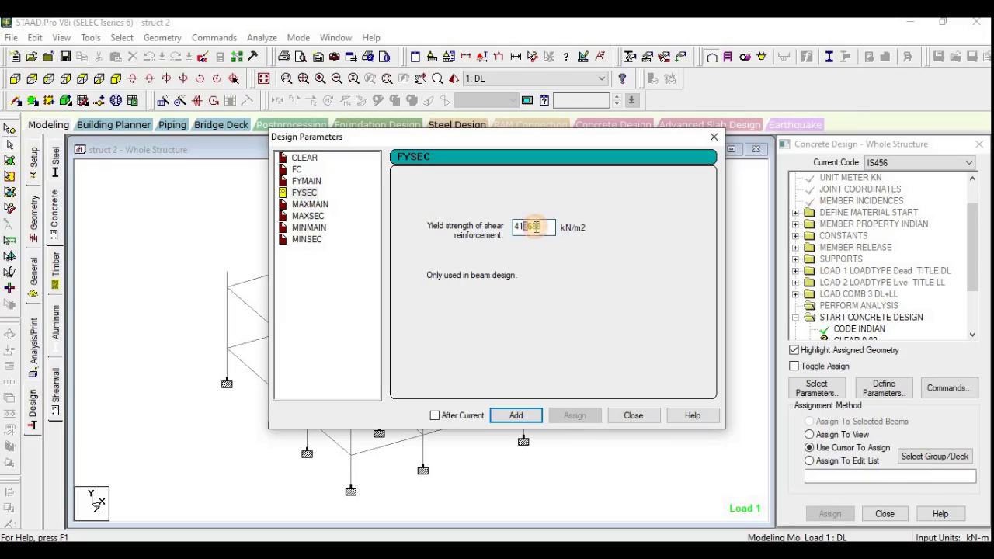
drag(536, 226, 542, 228)
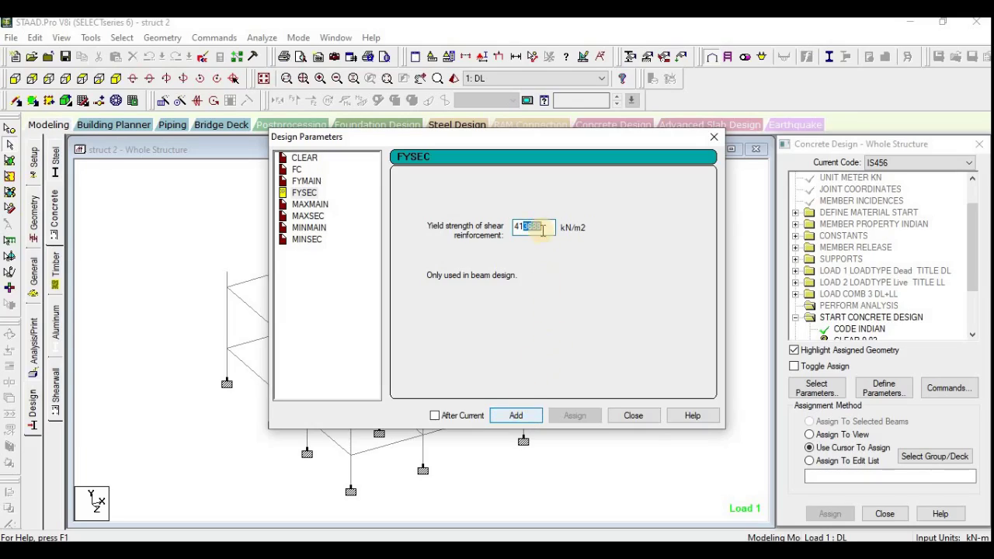
text(500)
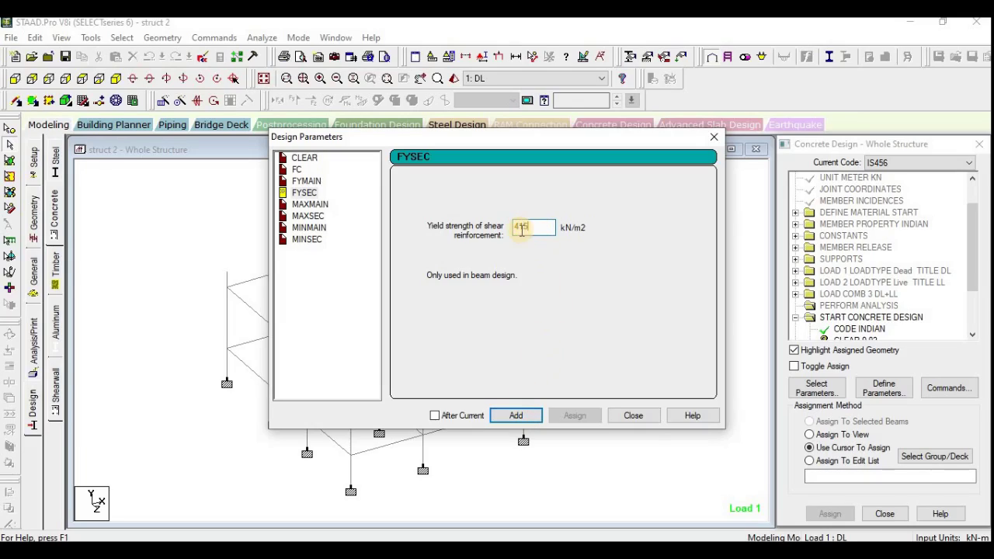
text(0)
click(516, 416)
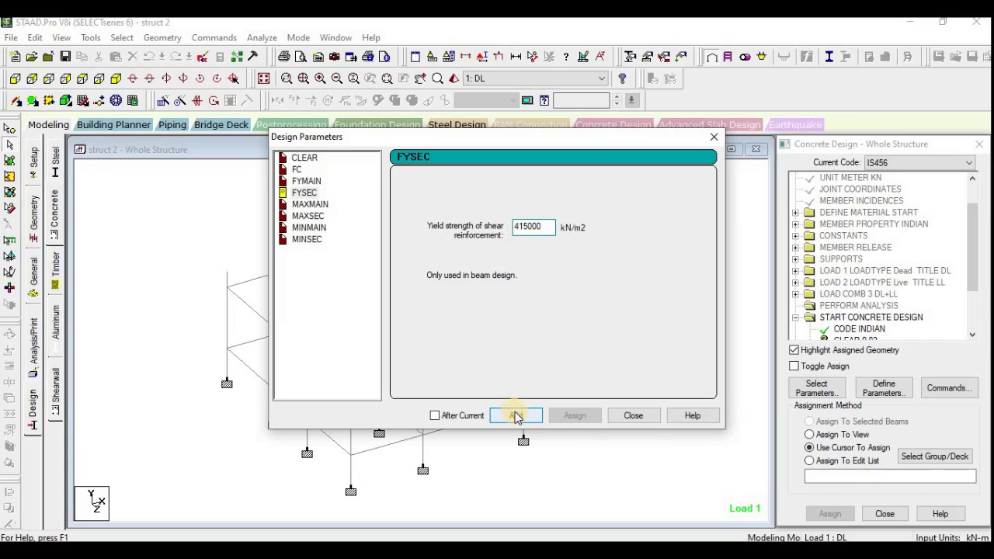
Step: Add the maximum reinforcement size parameters: MAXMAIN at 32 mm for main bars and MAXSEC at 12 mm for secondary bars
click(309, 204)
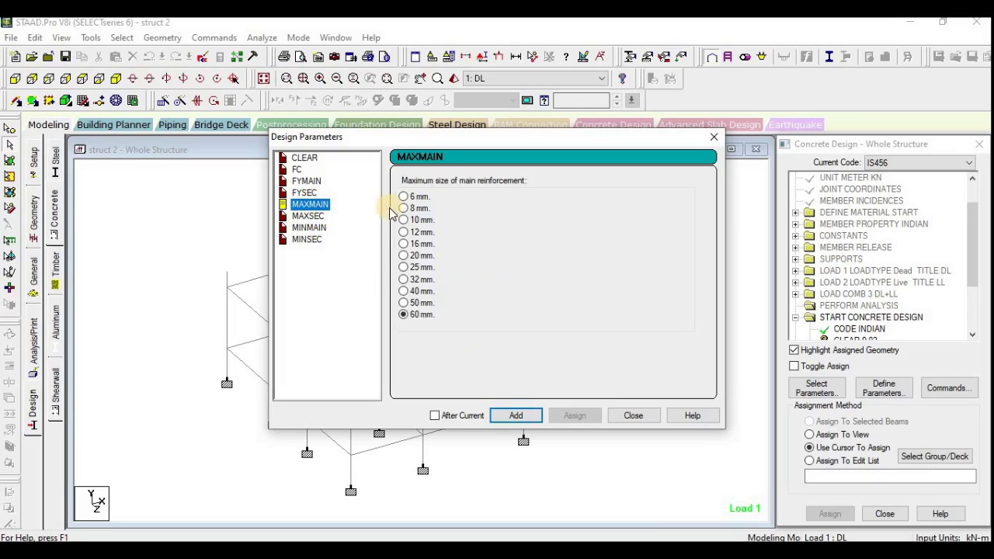
click(404, 279)
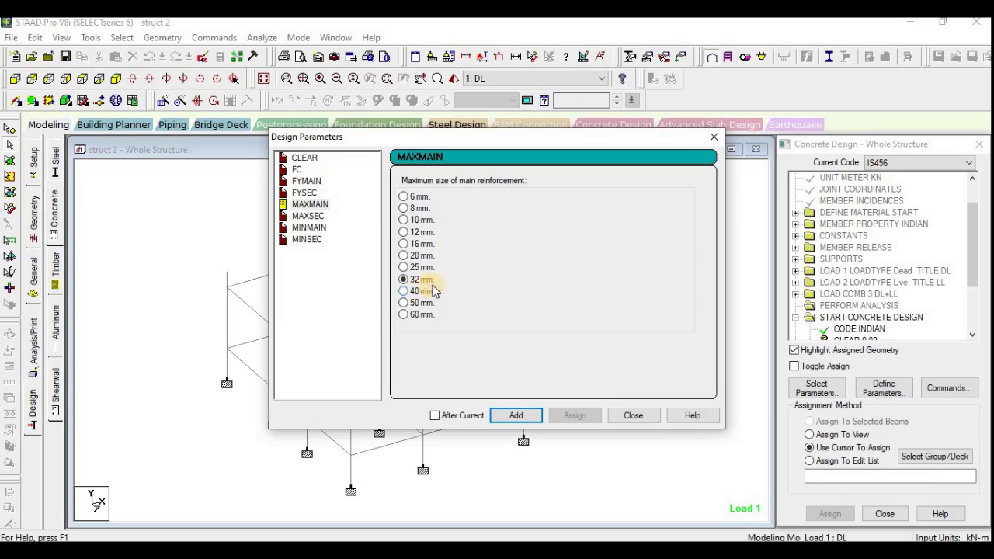
click(509, 416)
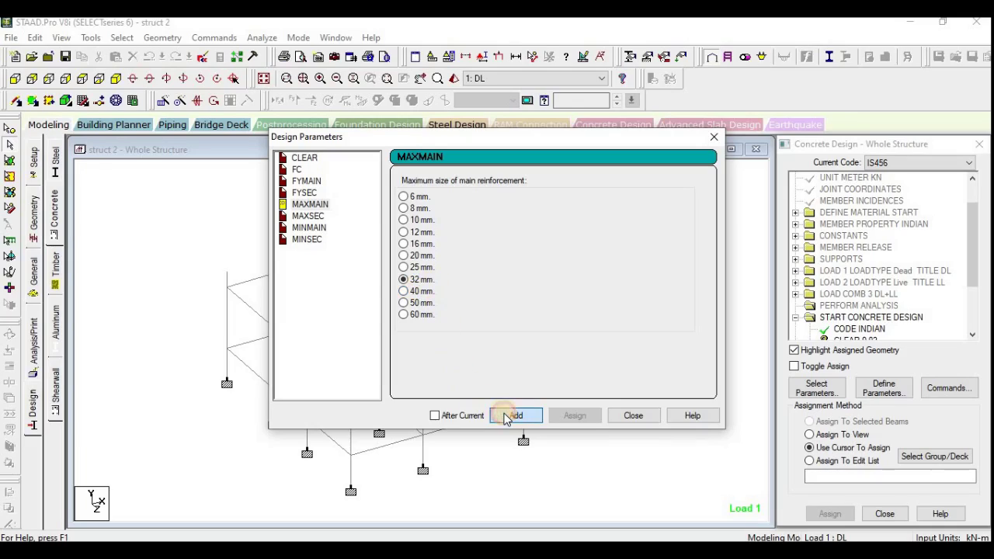
click(309, 216)
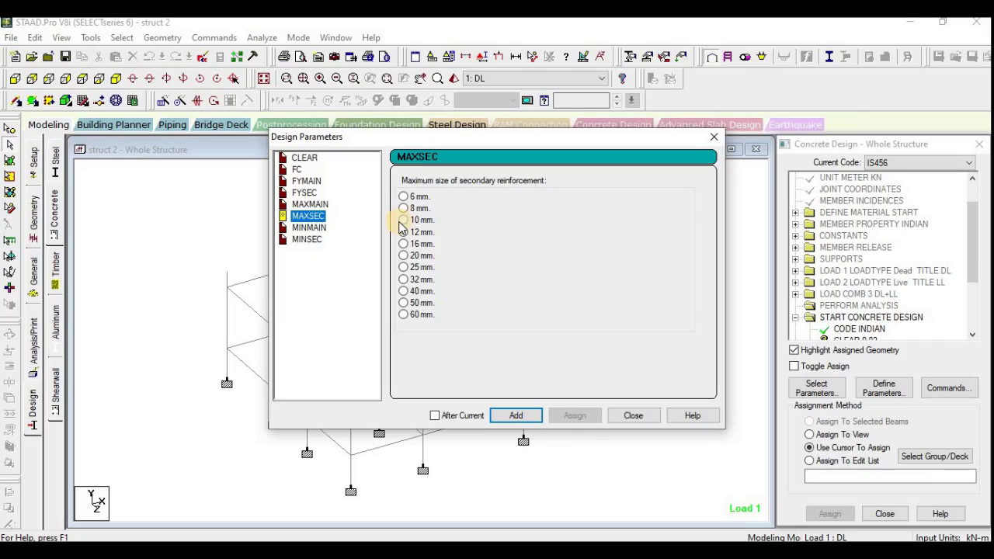
click(403, 231)
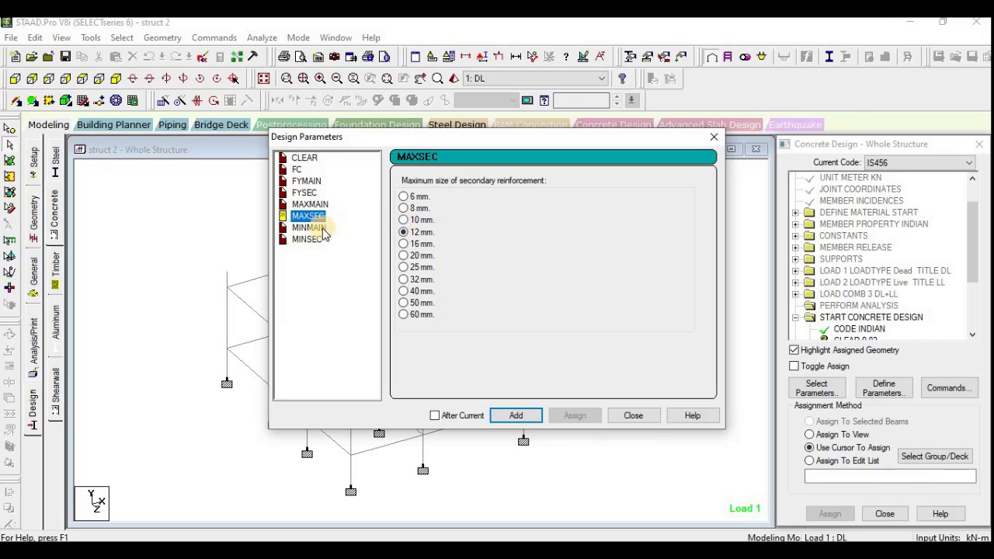
click(534, 415)
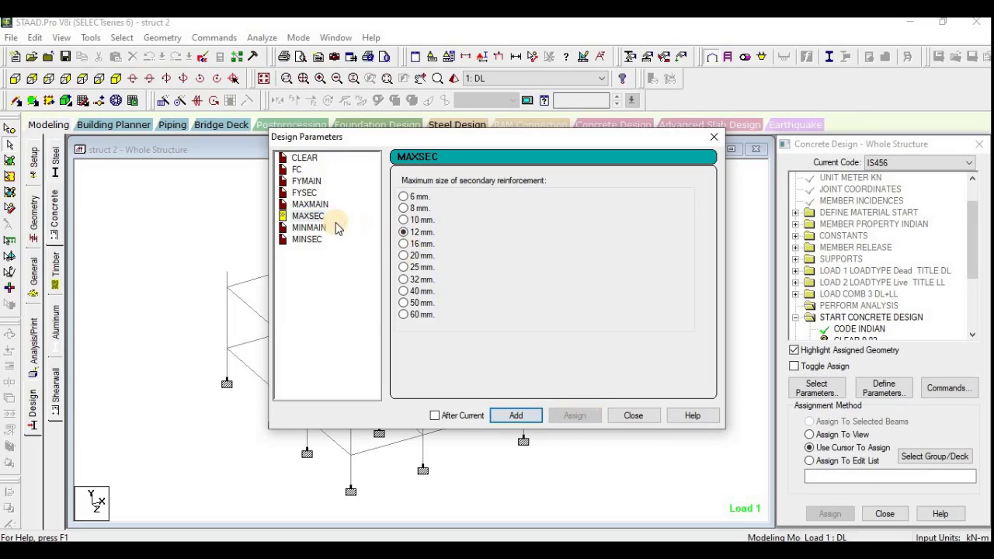
Step: Add the minimum reinforcement size parameters, MINMAIN at 12 mm and MINSEC at 10 mm, and finish defining parameters
click(311, 229)
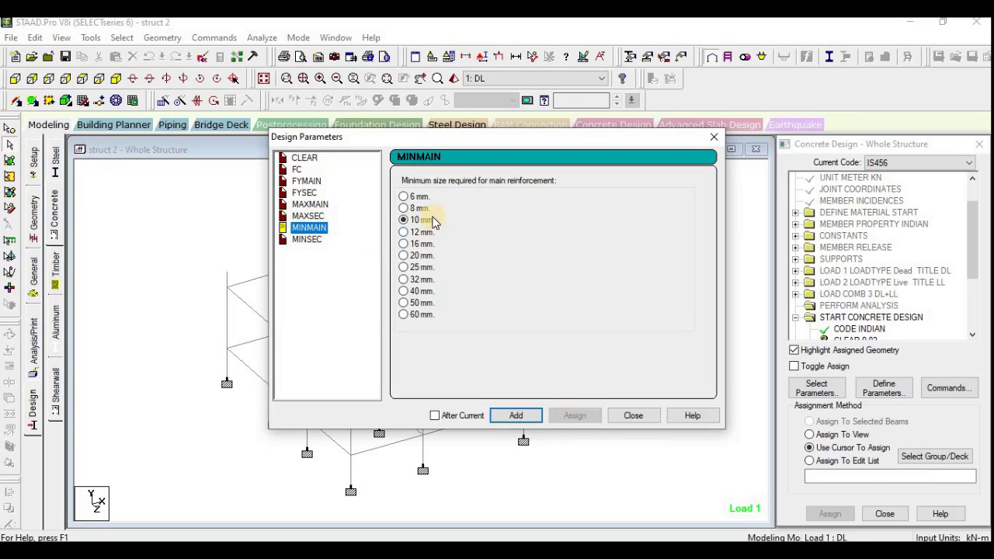
click(419, 238)
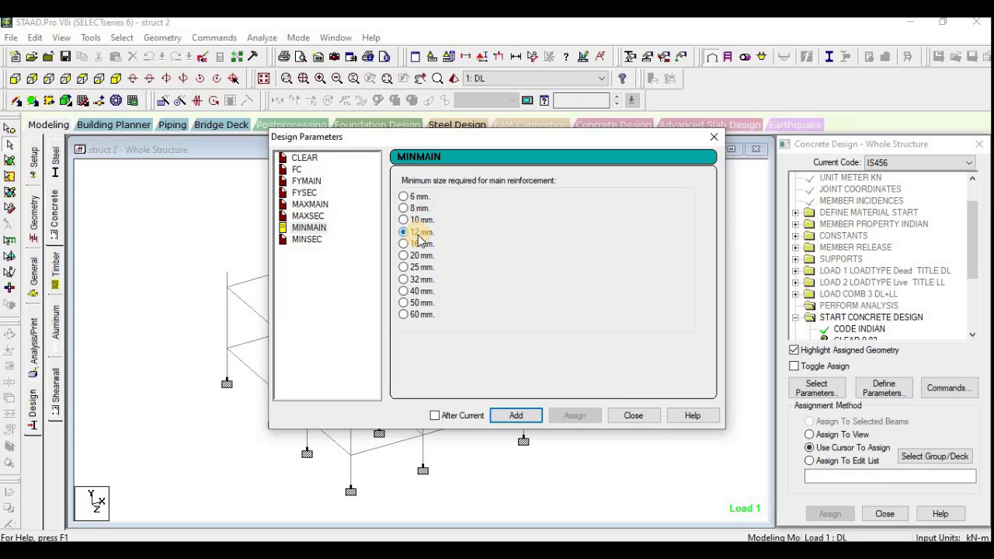
click(513, 416)
click(308, 240)
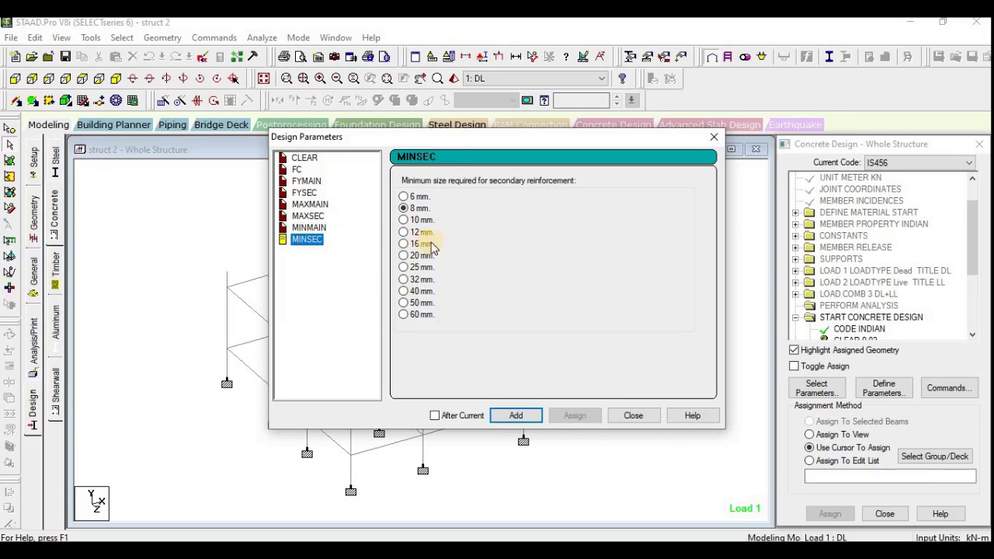
click(405, 210)
click(404, 221)
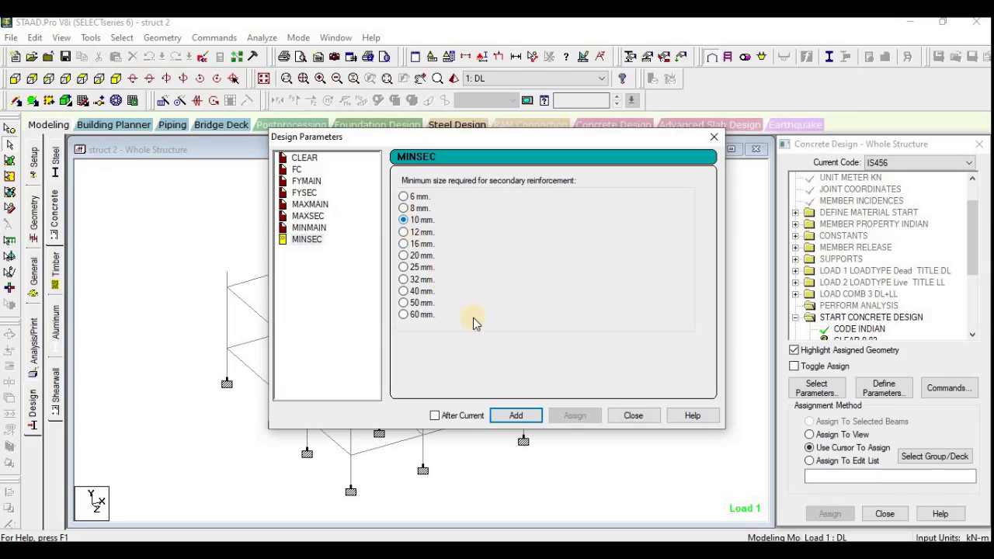
click(503, 417)
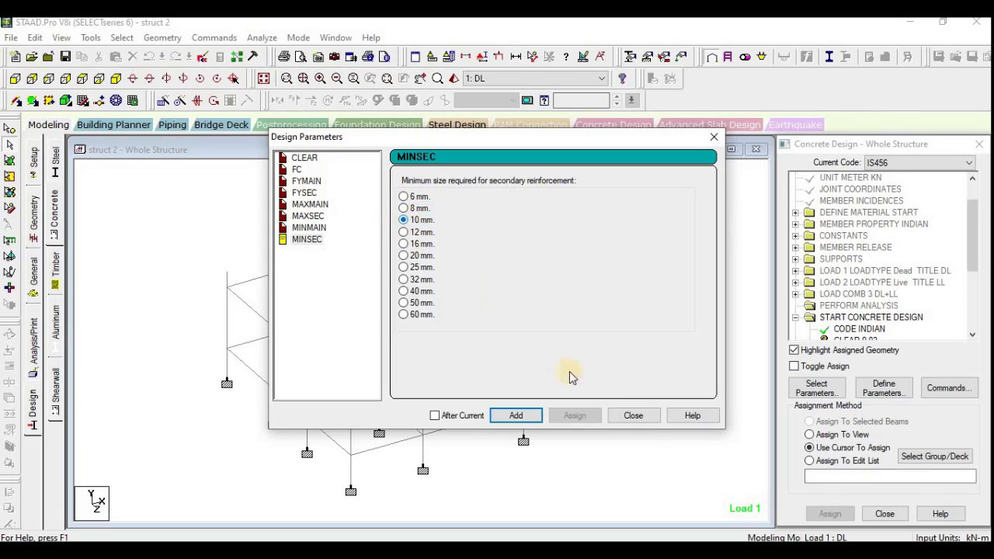
click(631, 420)
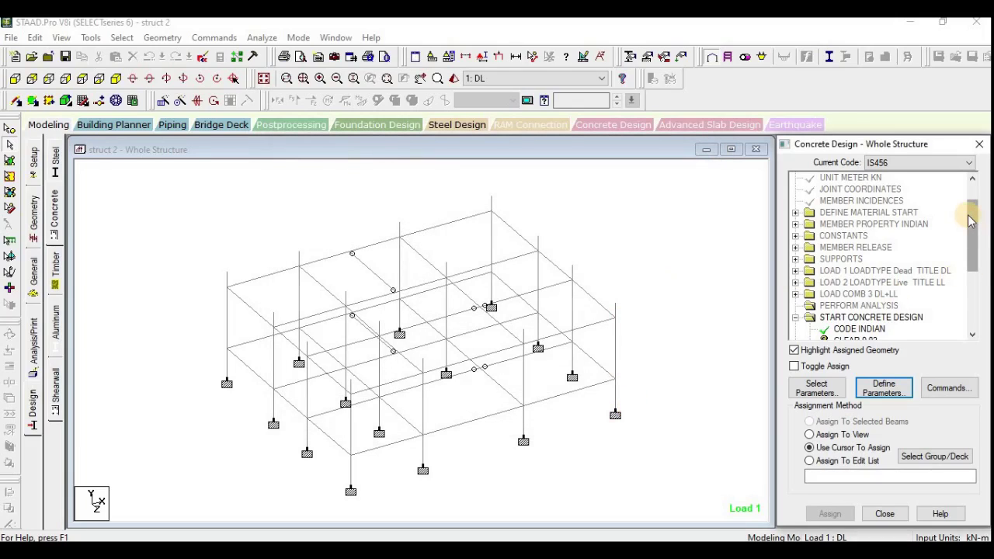
Step: Modify the CLEAR 0.03 design parameter so its clear cover distance is 0.025 m
drag(970, 222, 969, 289)
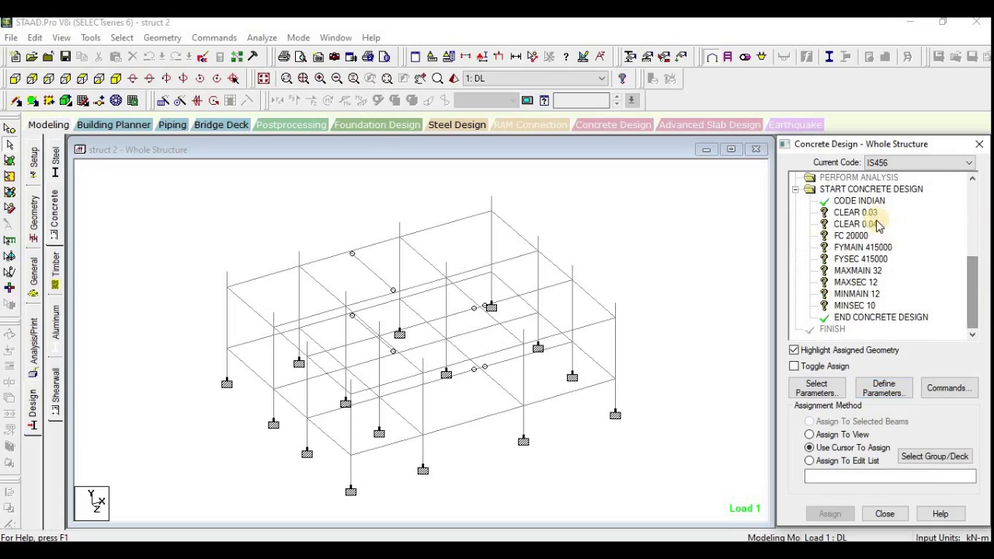
click(854, 212)
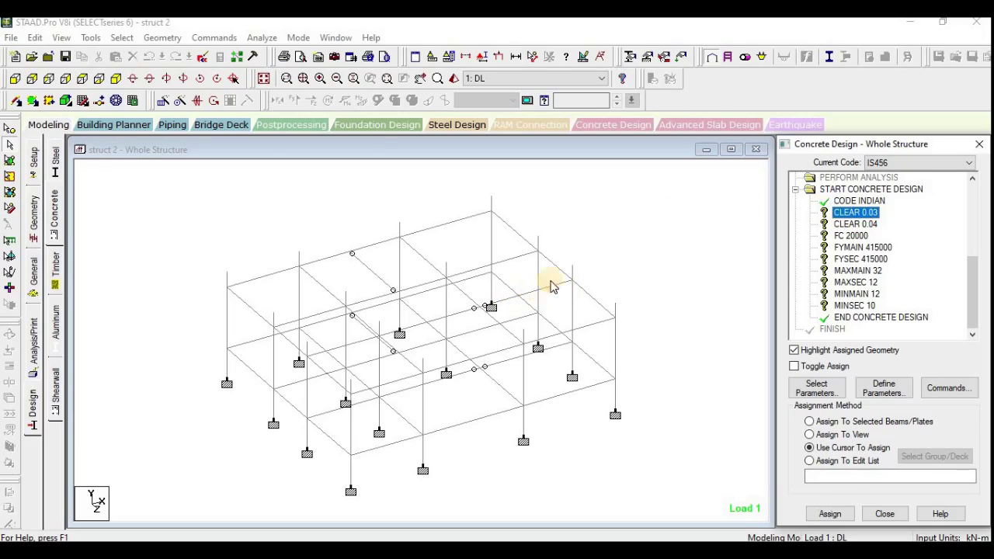
double_click(856, 214)
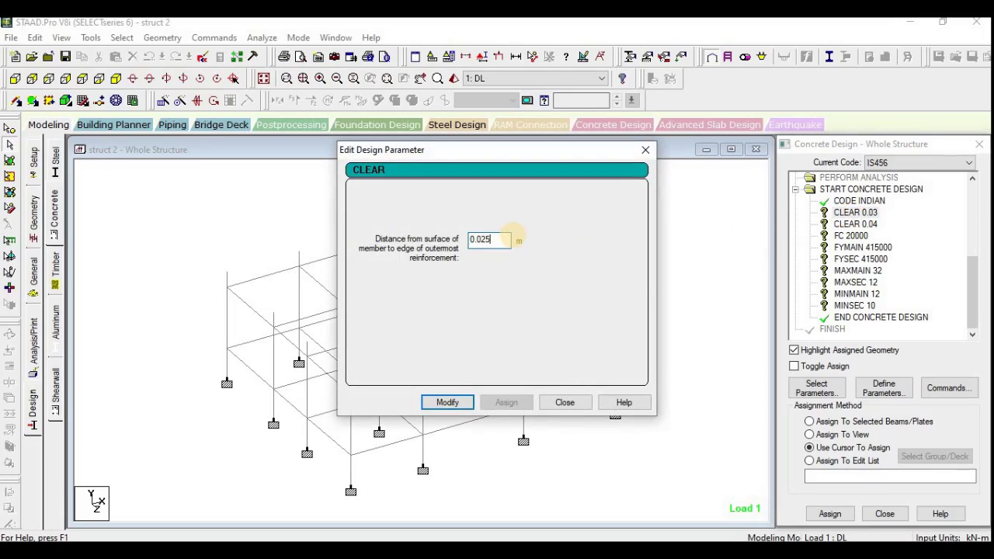
click(447, 402)
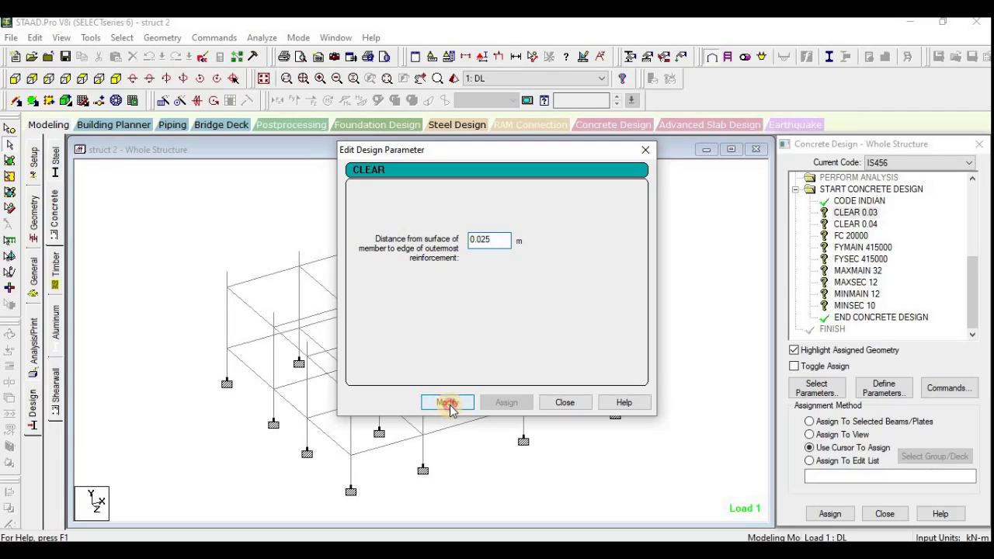
click(564, 402)
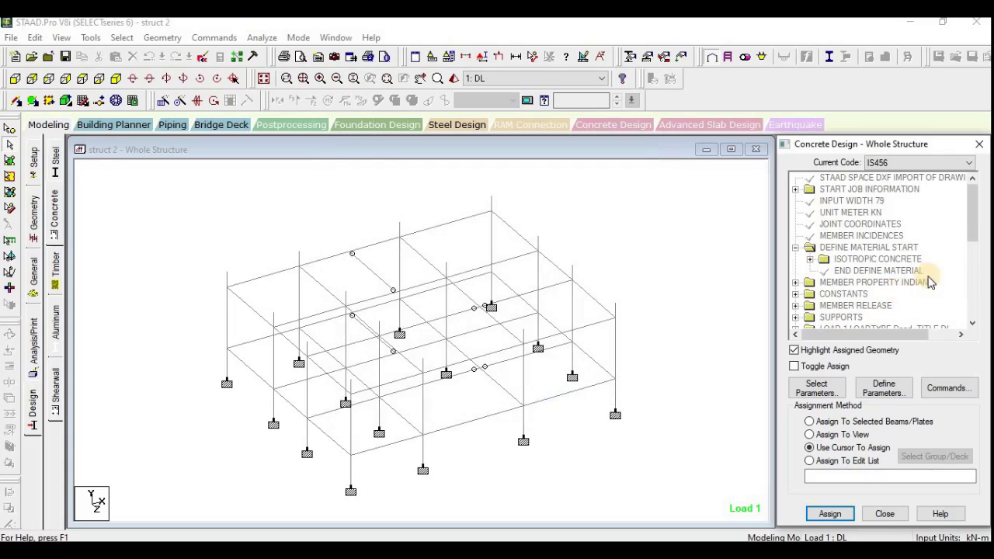
Step: Accept the auto-save request and save the modified structure
drag(974, 217, 954, 328)
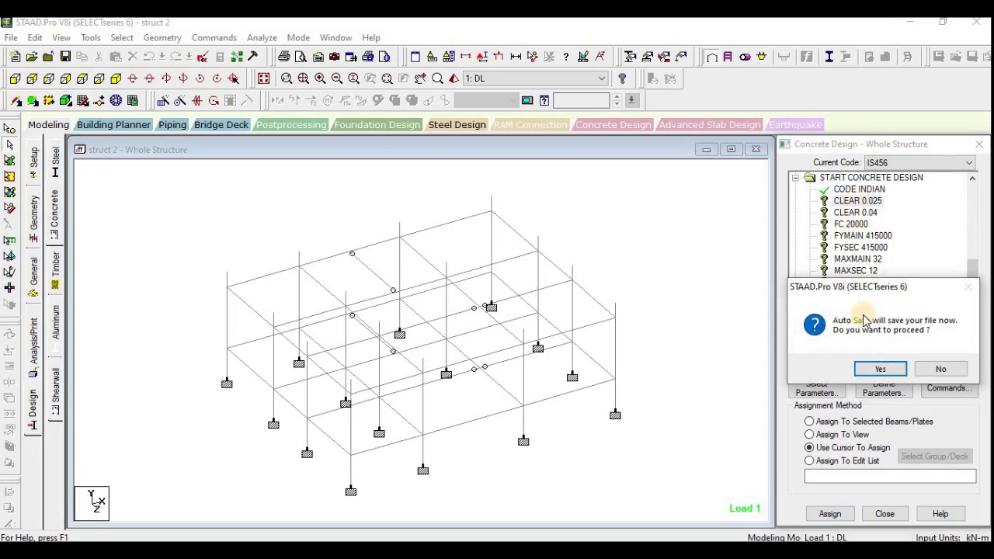
click(875, 368)
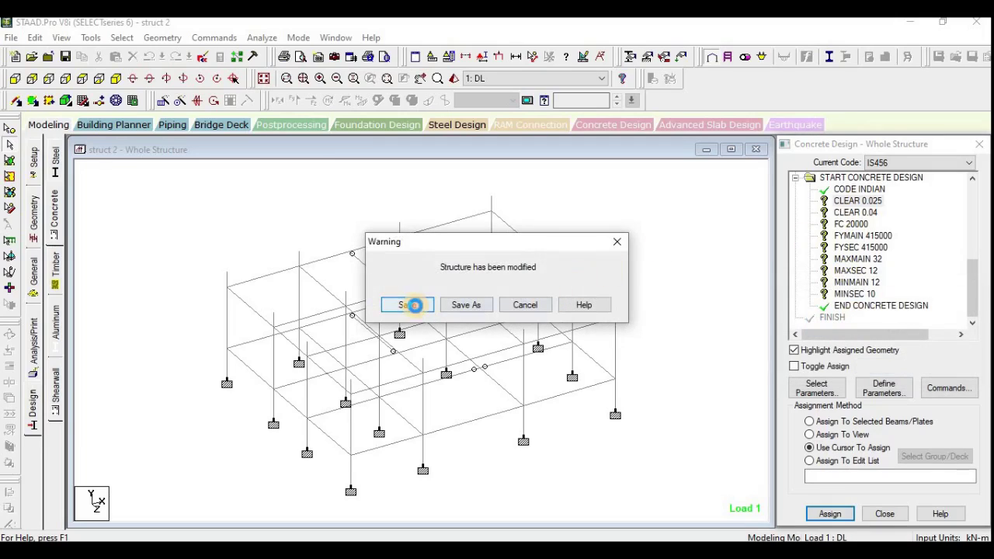
click(409, 305)
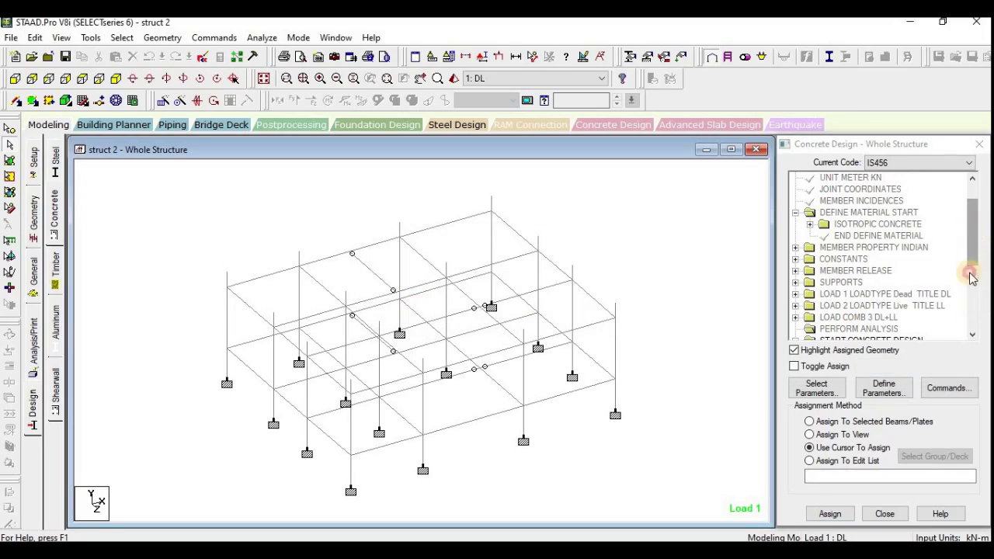
Step: Assign the CLEAR 0.025 parameter to all horizontal beams by selecting the members parallel to Y and inverting the selection
drag(972, 214, 971, 333)
click(867, 214)
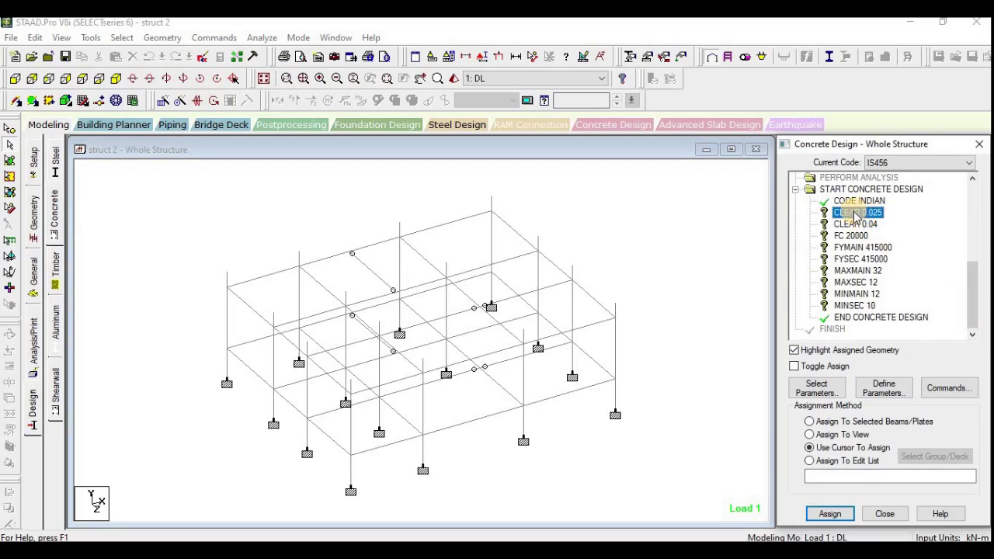
click(122, 160)
click(121, 37)
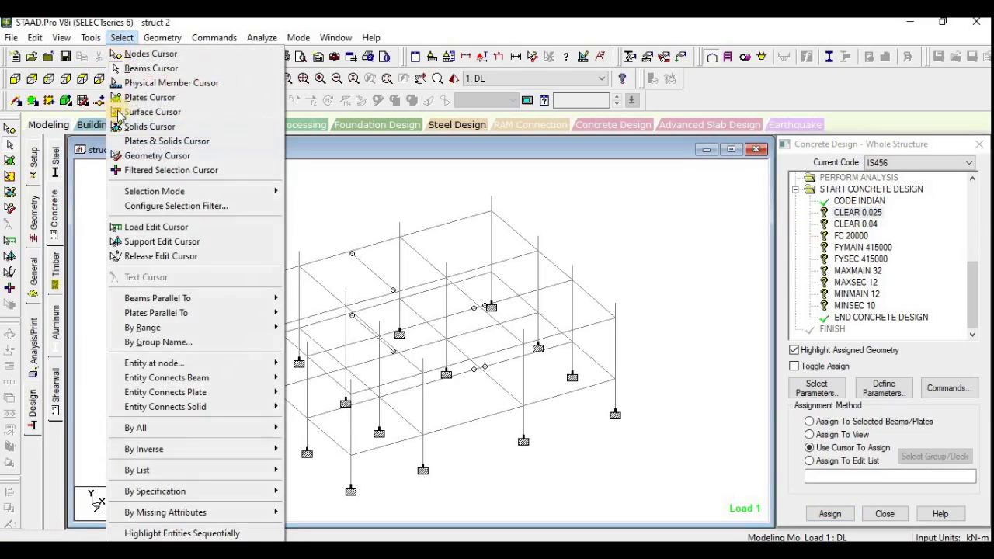
mouse_move(129, 300)
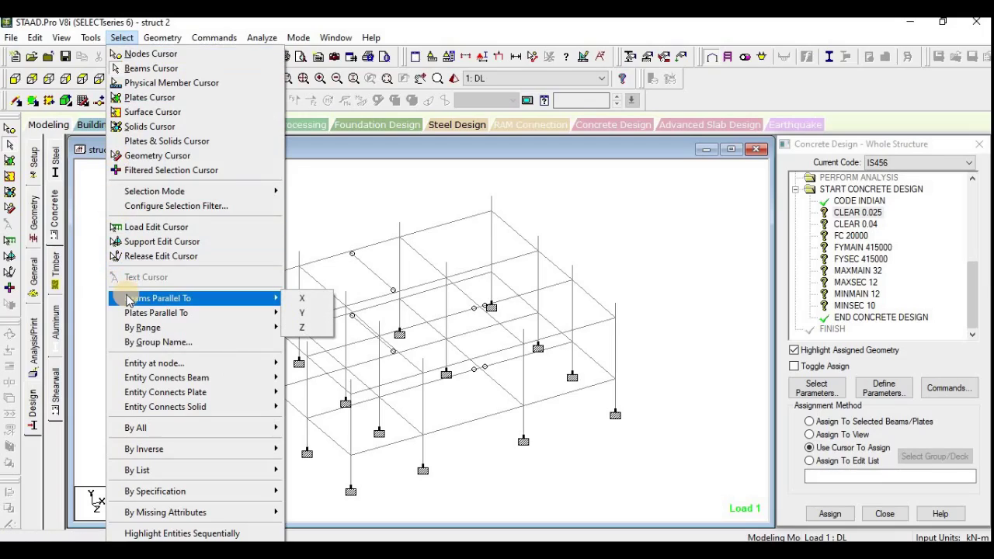
click(300, 313)
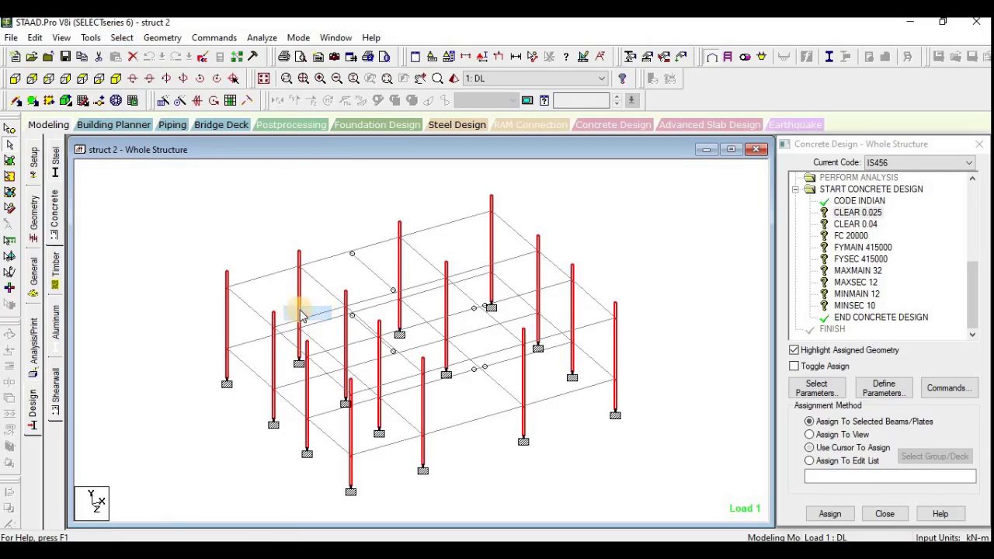
click(121, 37)
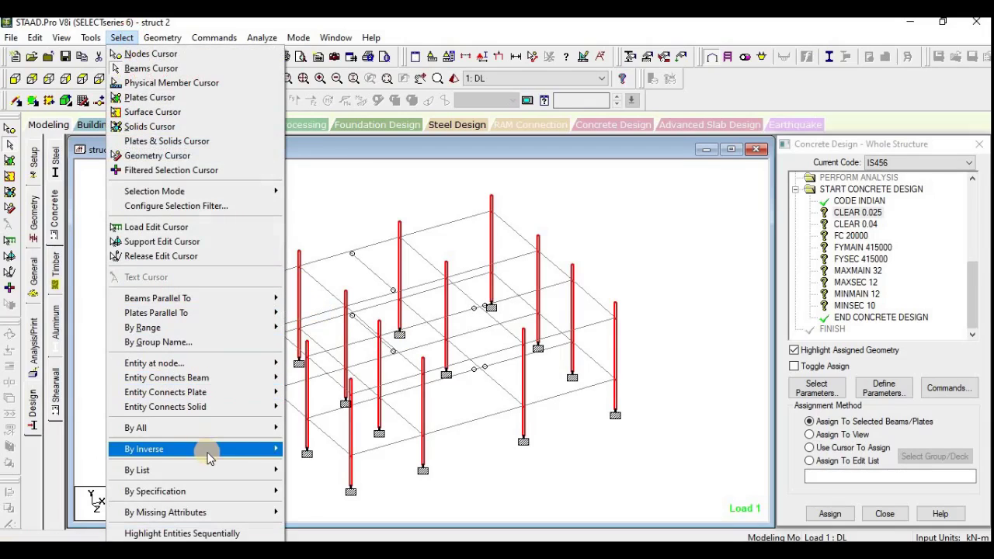
mouse_move(207, 450)
click(336, 464)
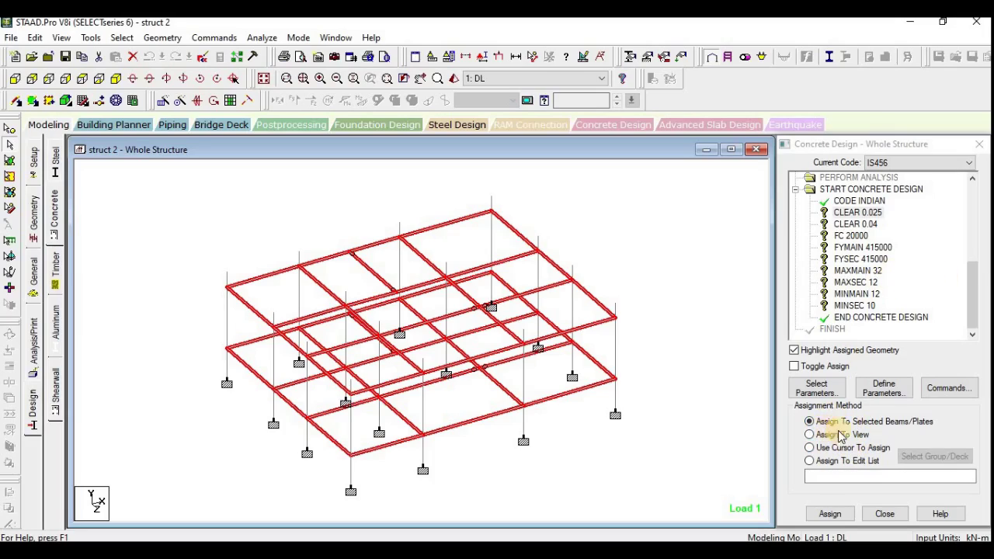
click(844, 516)
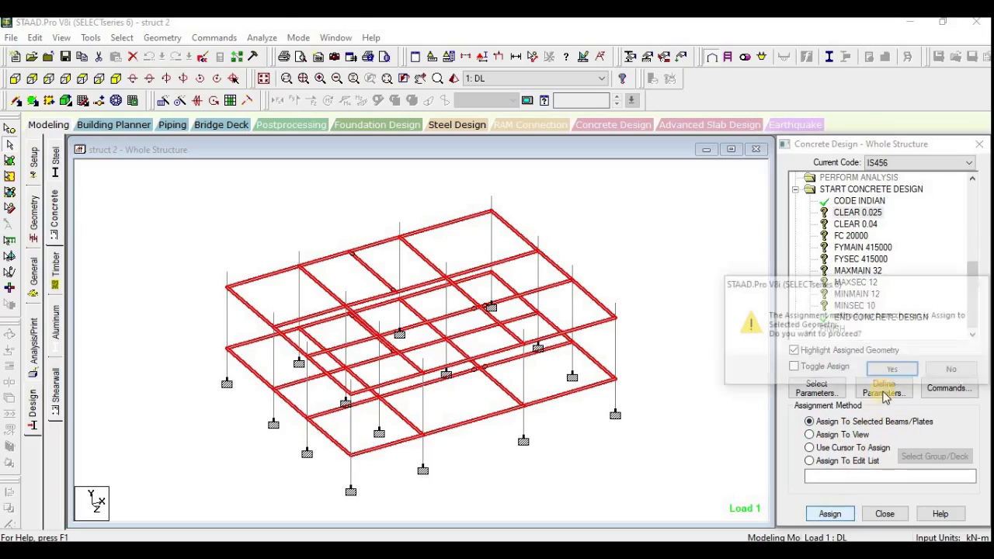
click(893, 373)
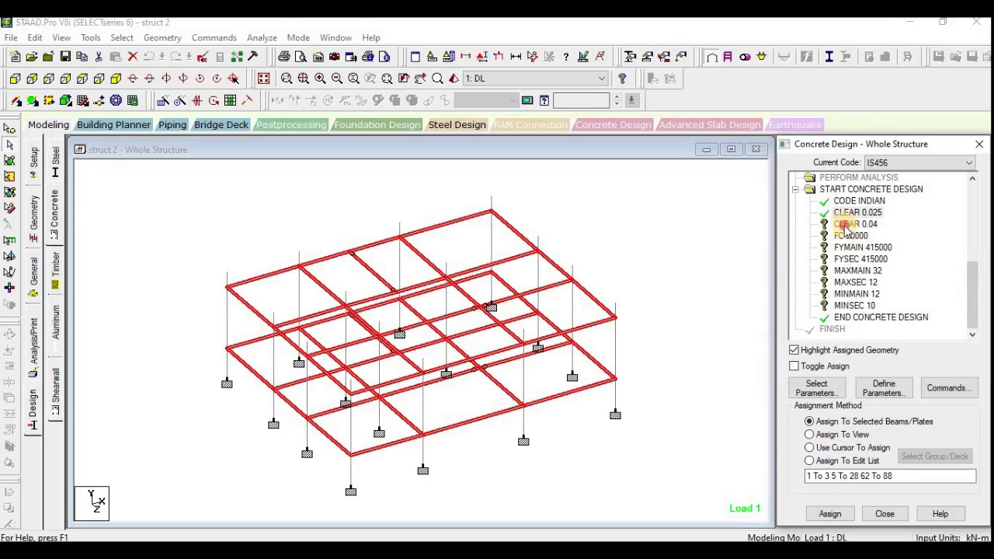
Step: Assign the CLEAR 0.04 parameter to all columns, selected as the members parallel to Y
click(843, 226)
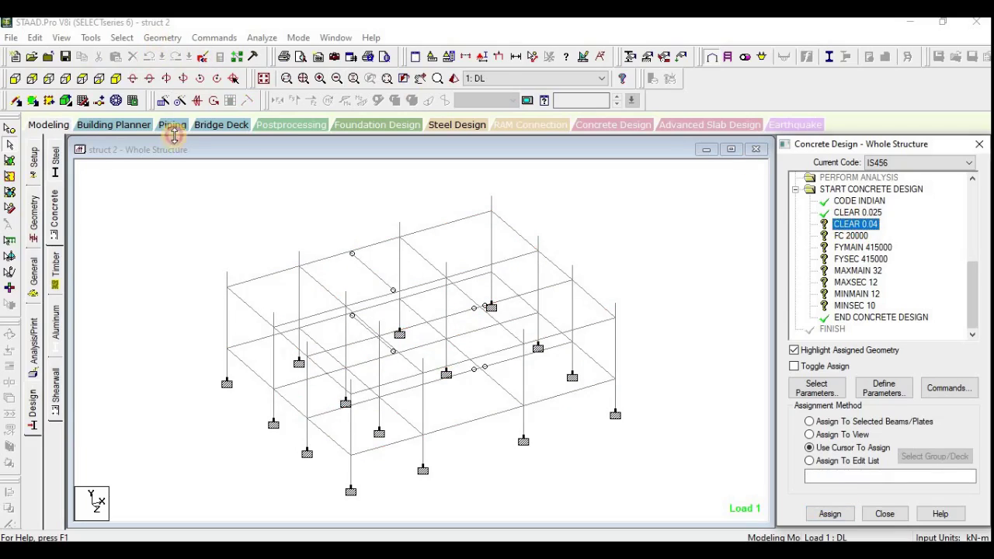
click(122, 37)
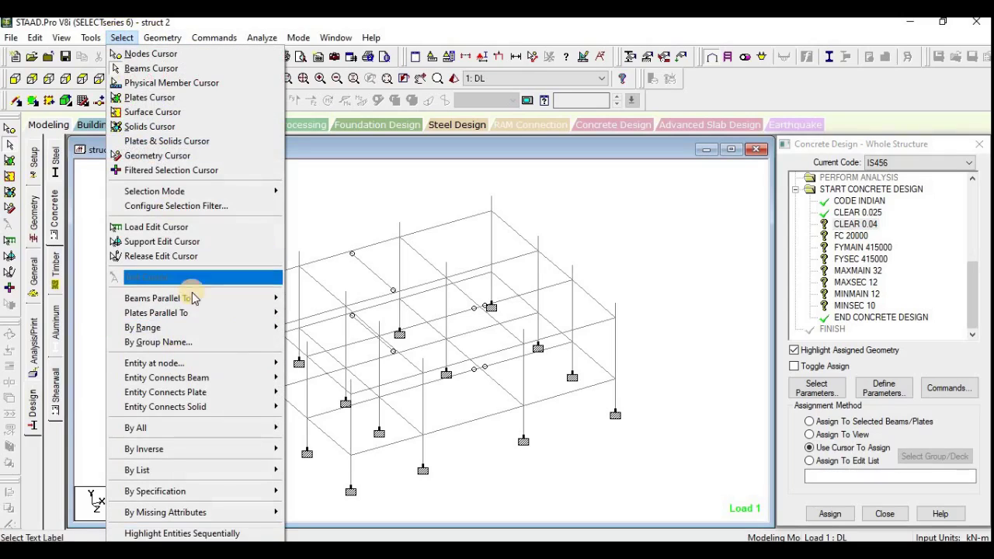
mouse_move(193, 299)
click(326, 311)
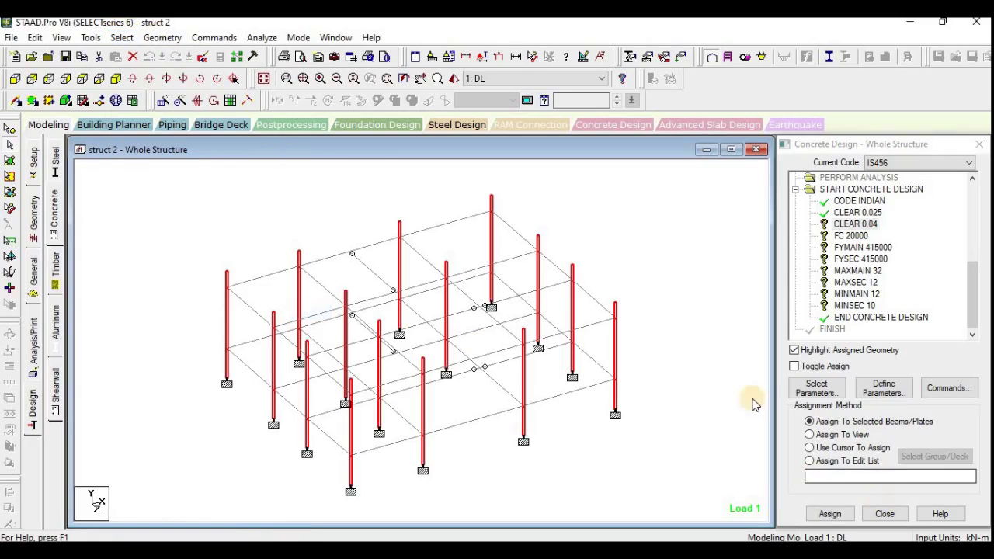
click(829, 513)
click(893, 367)
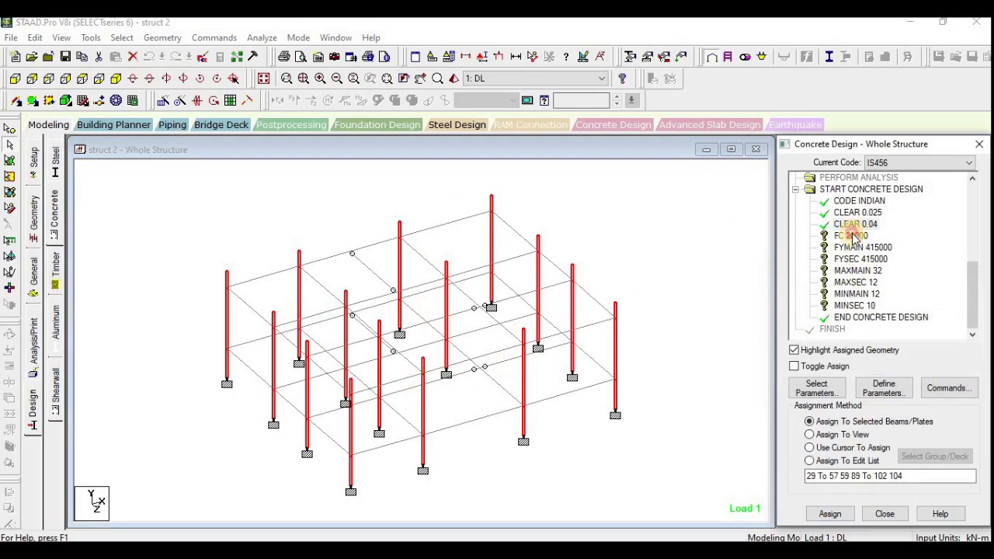
Step: Assign the FC 20000 concrete strength parameter to the entire structure in view
click(848, 235)
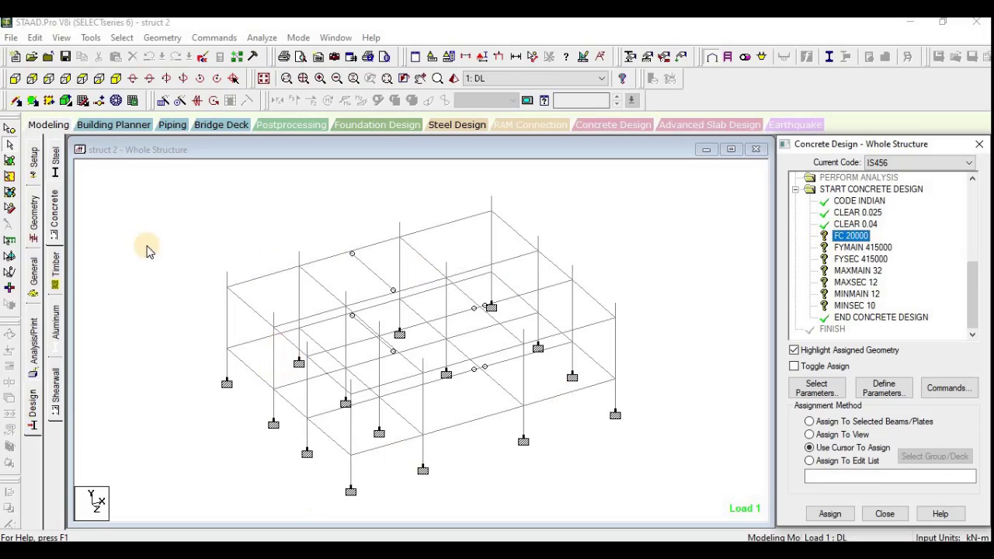
click(264, 150)
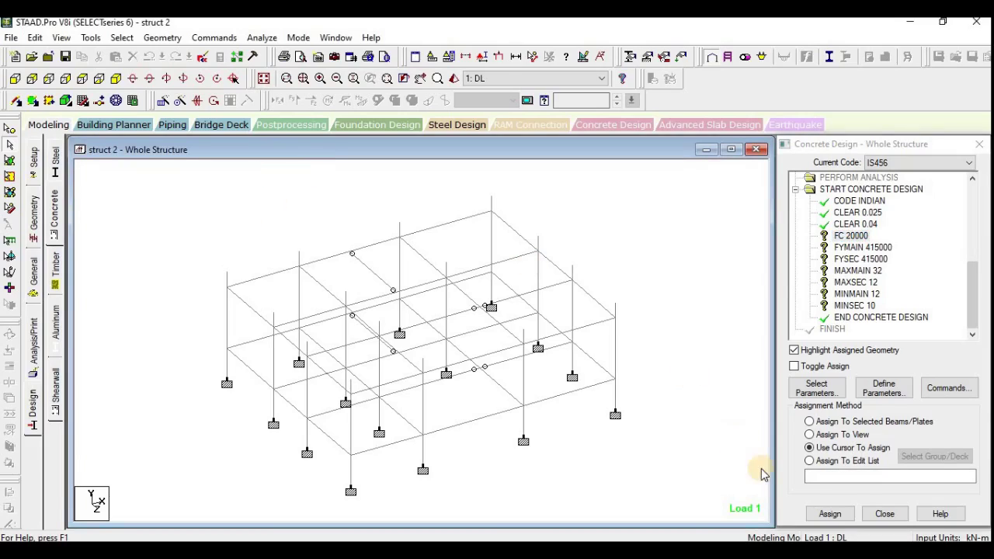
click(809, 434)
click(829, 514)
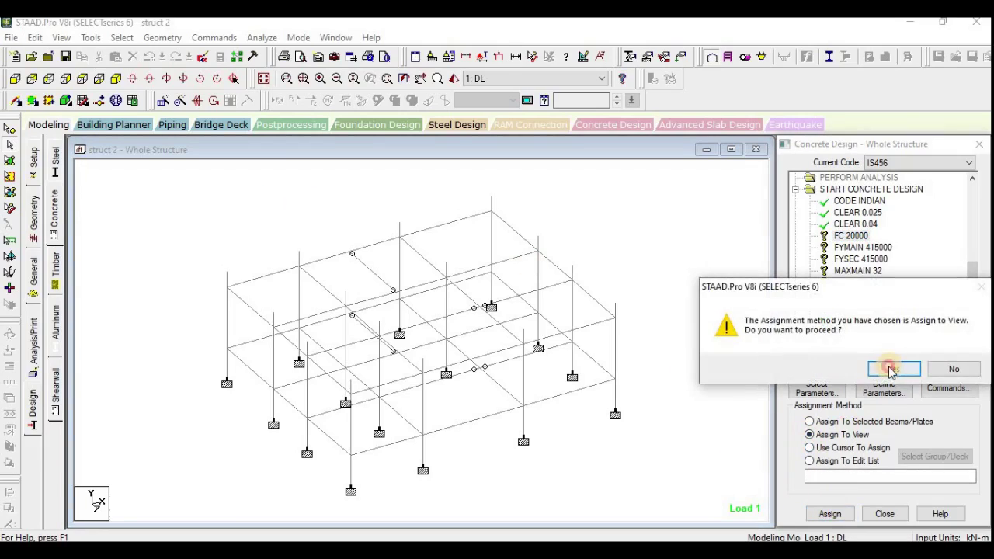
click(885, 368)
Step: Assign the steel yield strength parameters FYMAIN 415000 and FYSEC 415000 to all members in view
click(854, 247)
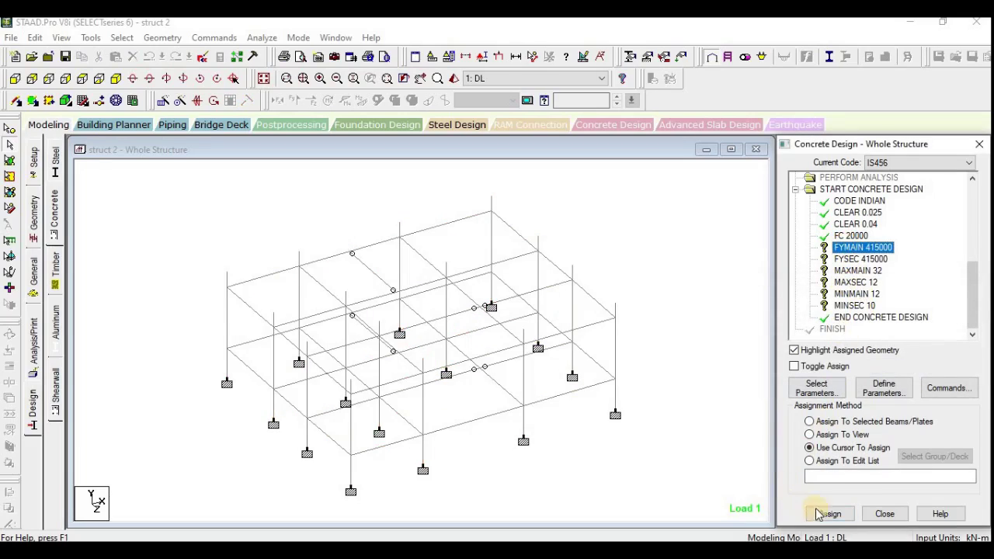
click(826, 434)
click(829, 514)
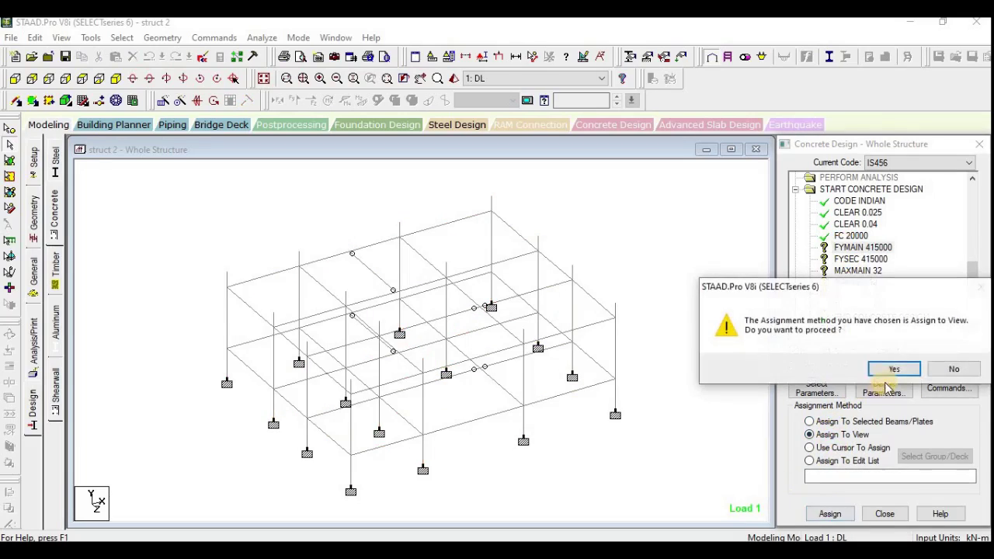
click(889, 368)
click(860, 259)
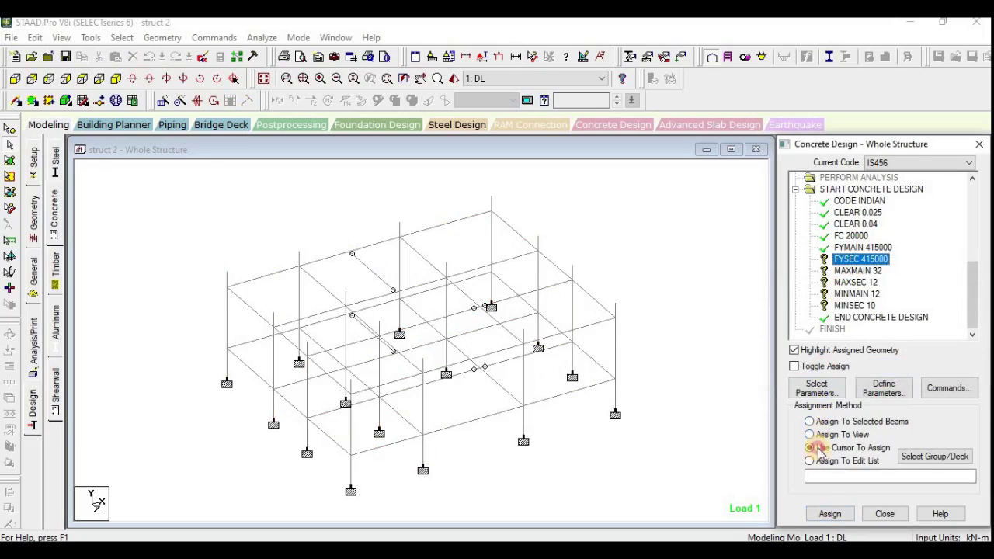
click(825, 434)
click(829, 513)
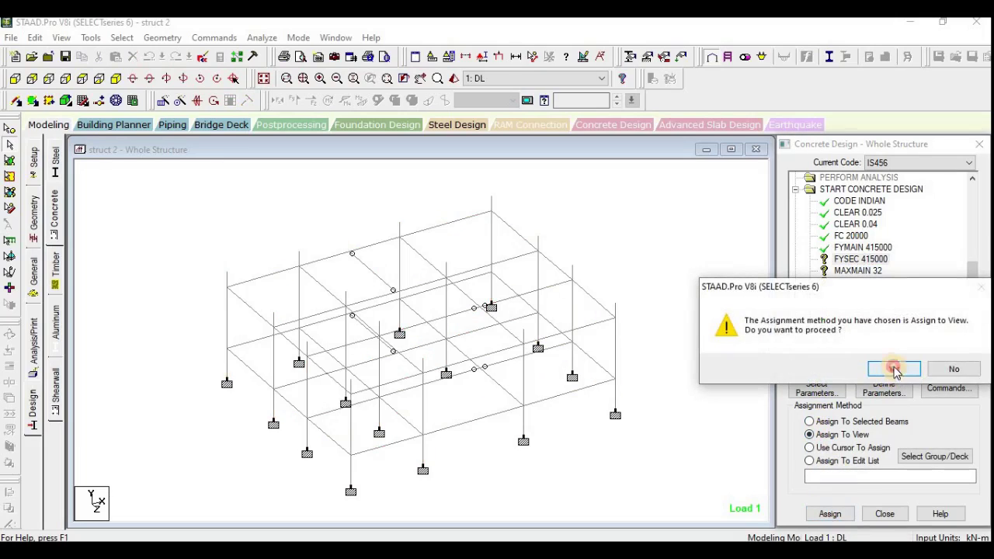
click(893, 369)
Step: Assign the maximum reinforcement size parameters MAXMAIN 32 and MAXSEC 12 to all members in view
click(858, 270)
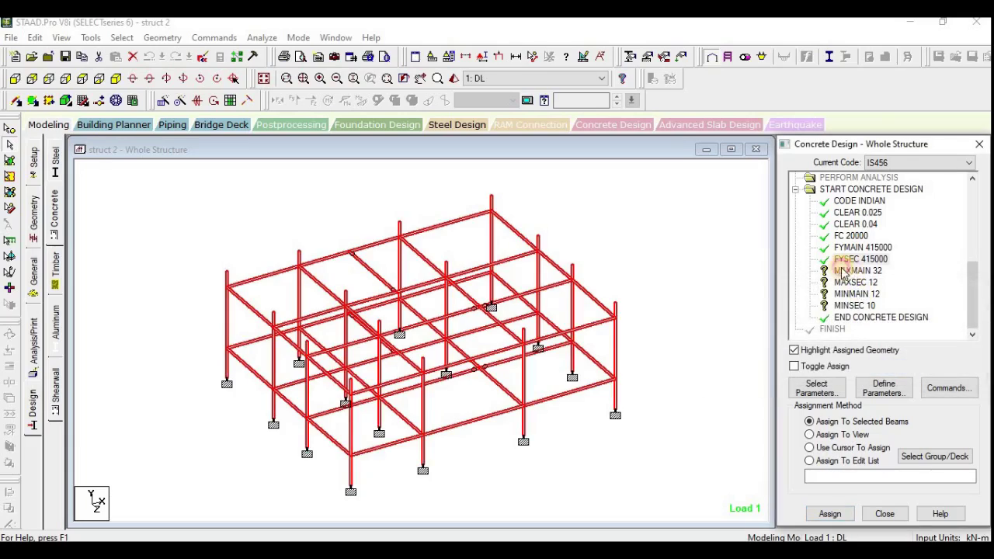
click(826, 434)
click(830, 513)
click(864, 366)
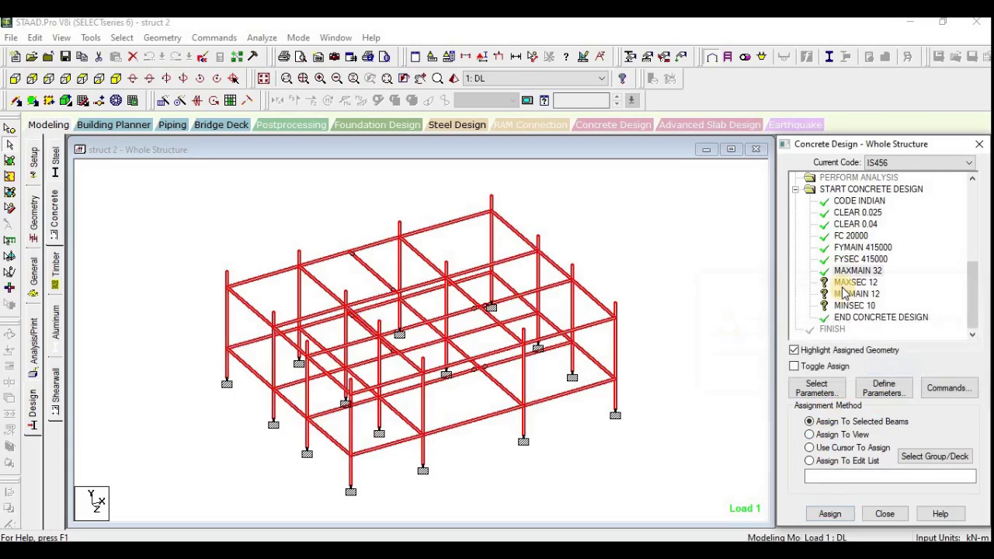
click(843, 284)
click(809, 434)
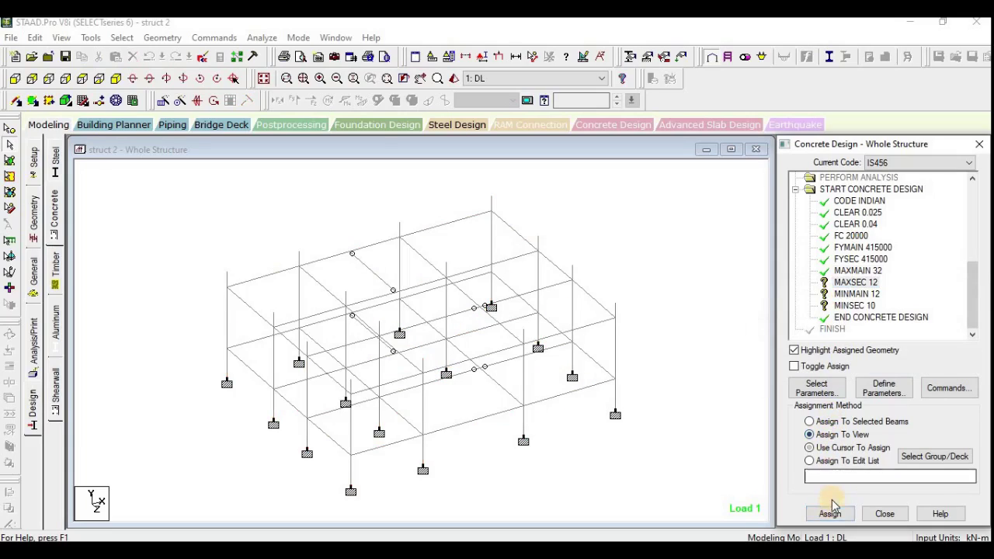
click(829, 513)
click(887, 367)
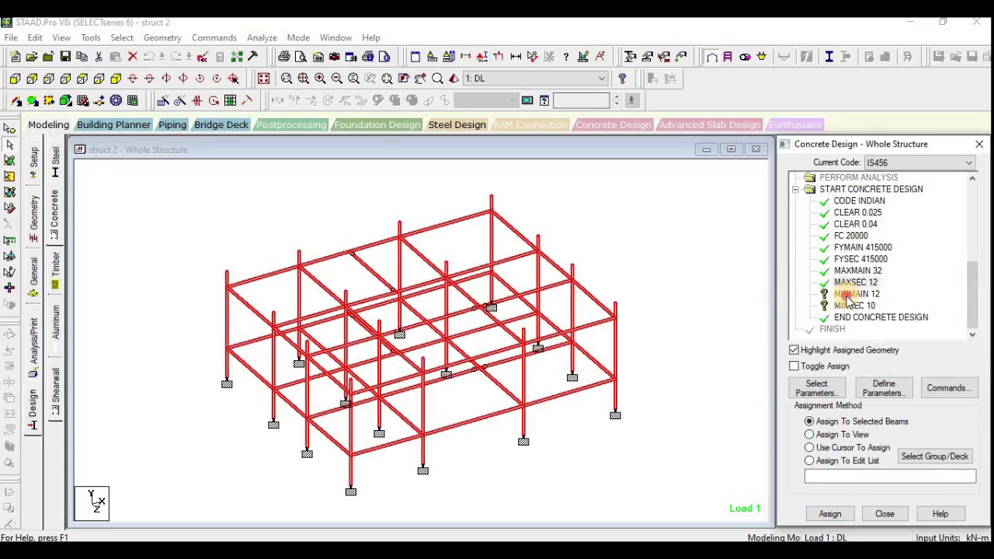
Step: Assign the minimum reinforcement size parameters MINMAIN 12 and MINSEC 10 to all members in view
click(855, 294)
click(810, 434)
click(829, 514)
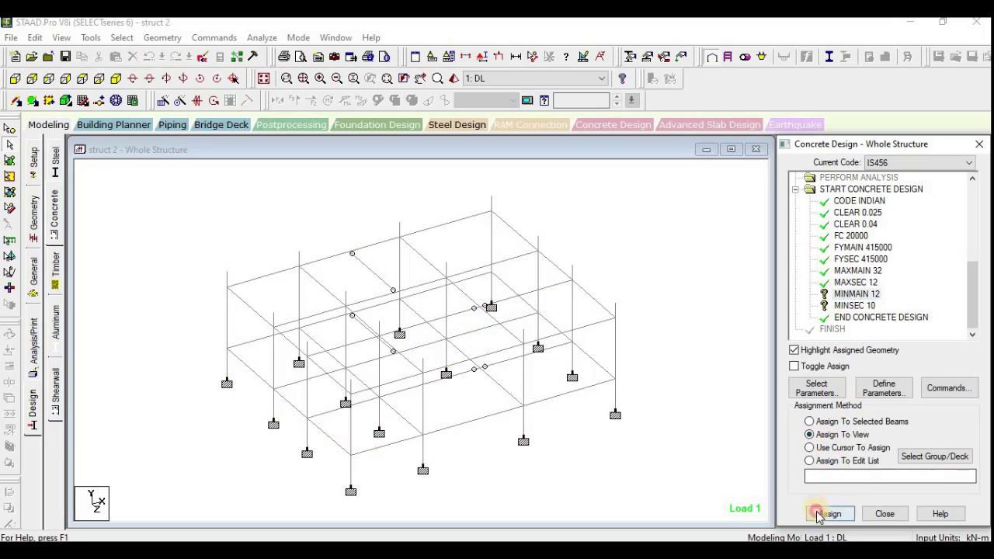
click(872, 369)
click(854, 306)
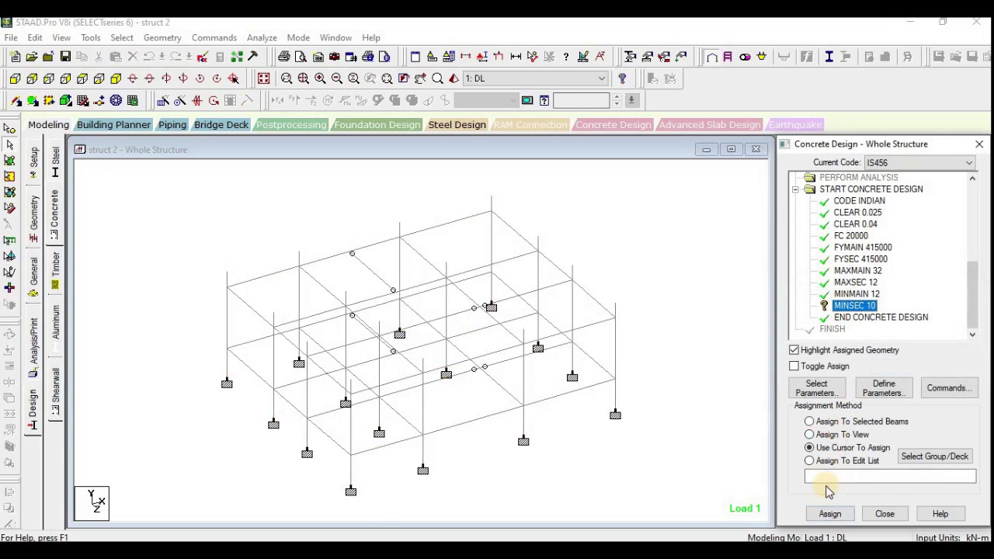
click(810, 434)
click(829, 513)
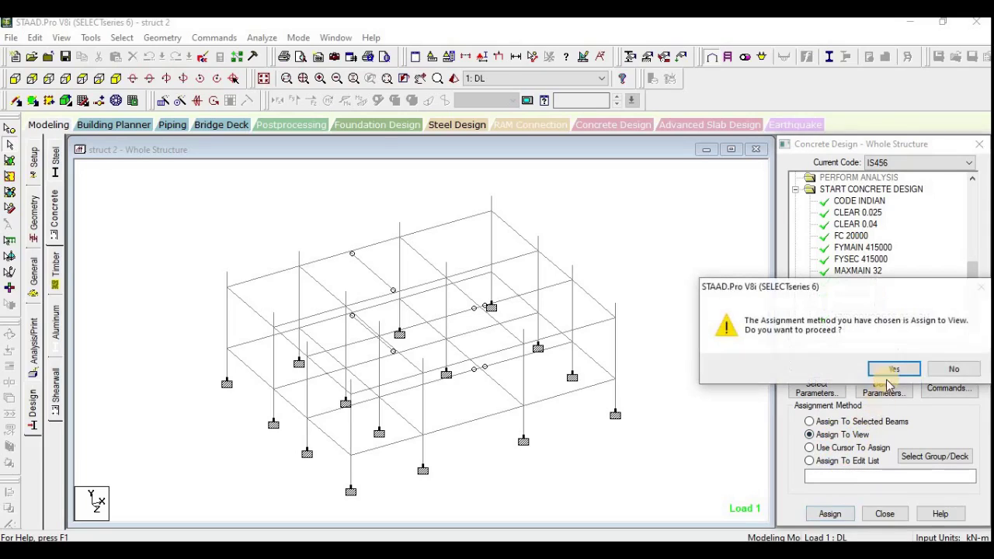
click(893, 370)
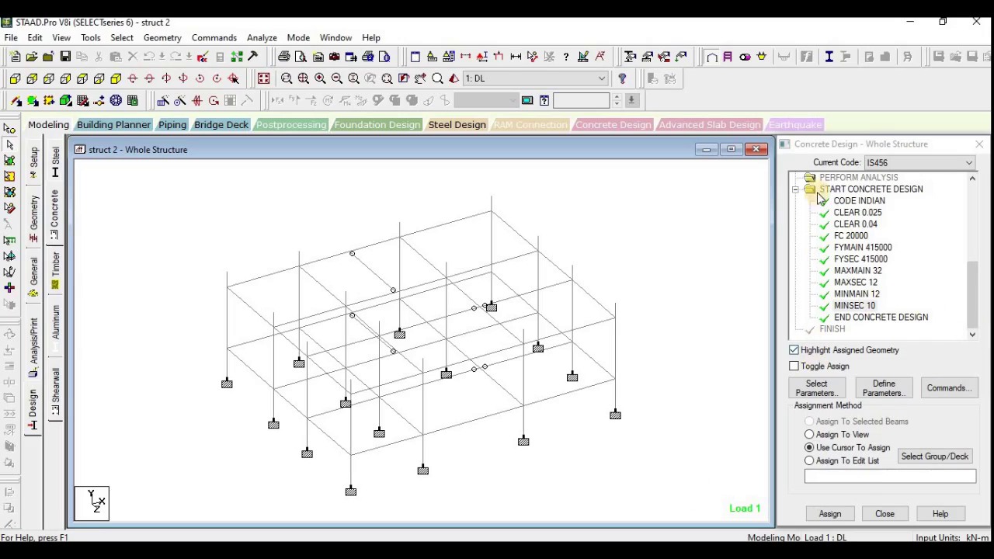
Step: Review the available concrete design commands and add the DESIGN BEAM command
click(948, 388)
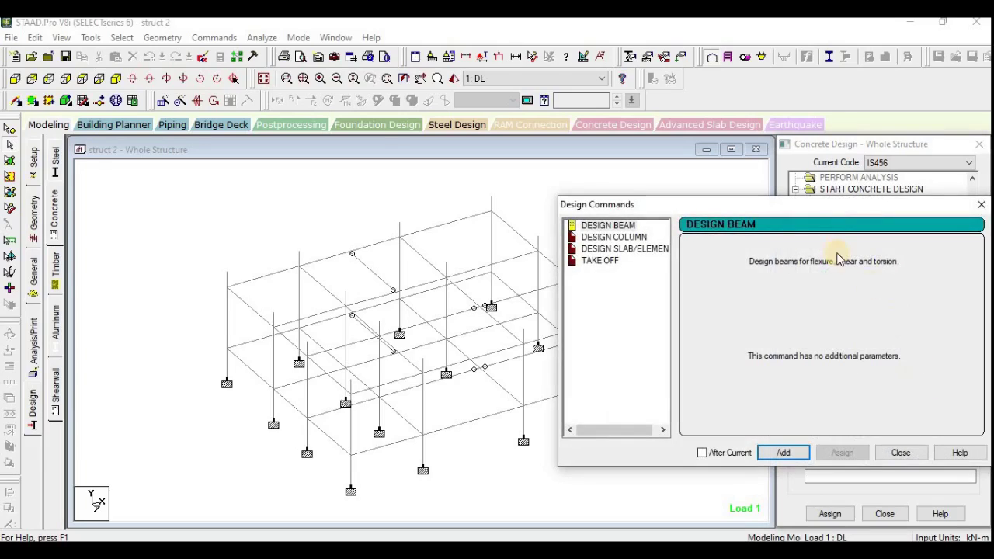
click(622, 237)
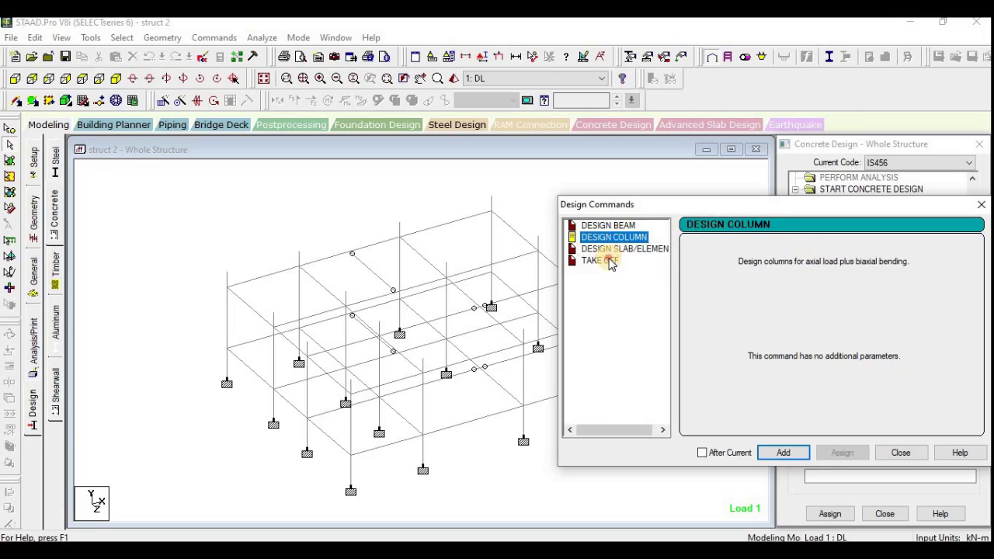
click(600, 260)
click(608, 225)
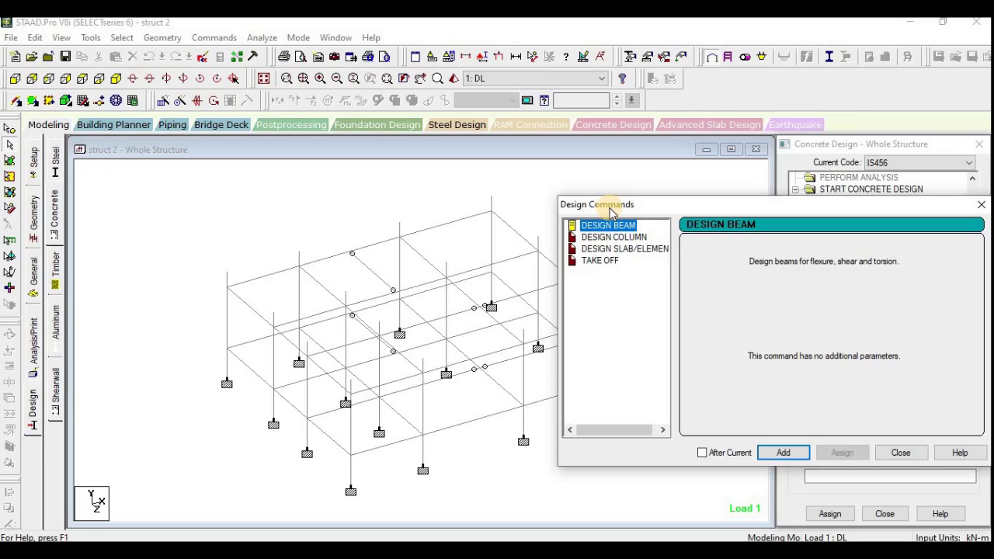
click(641, 249)
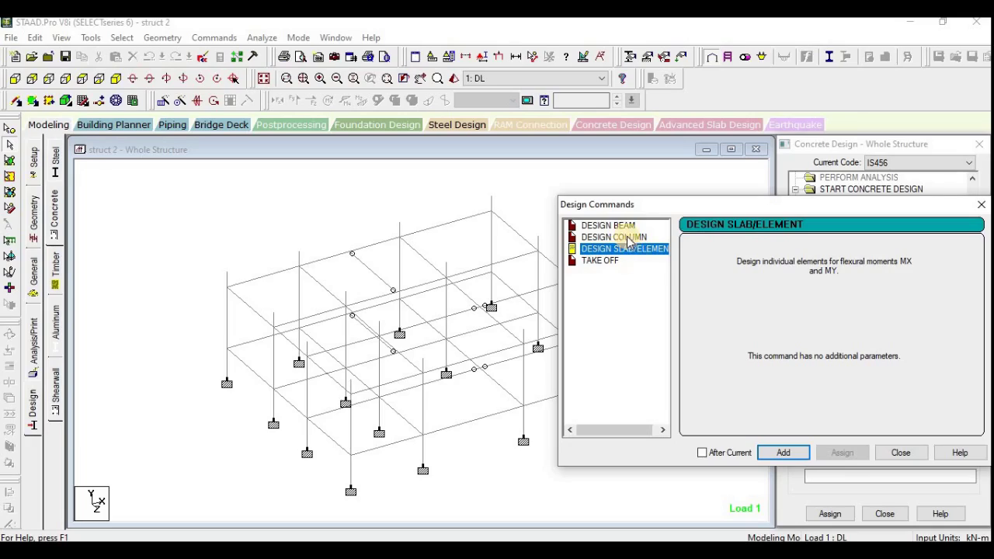
click(617, 226)
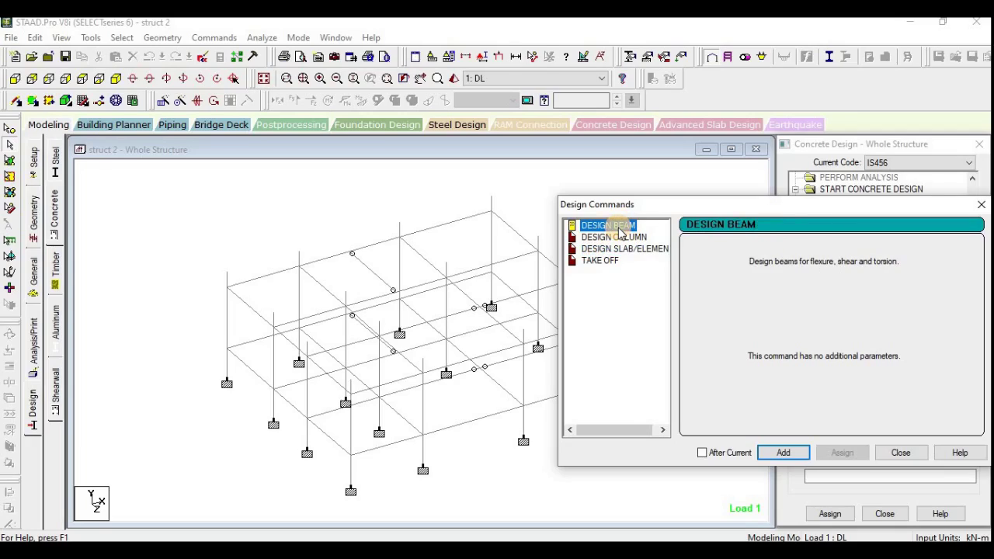
click(782, 452)
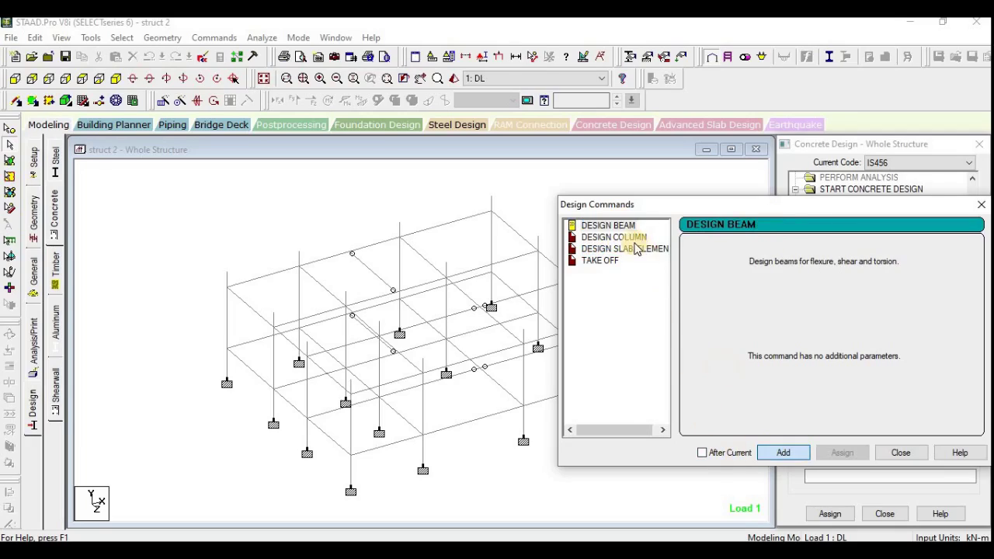
Step: Add the DESIGN COLUMN and TAKE OFF commands to the concrete design command list
click(625, 238)
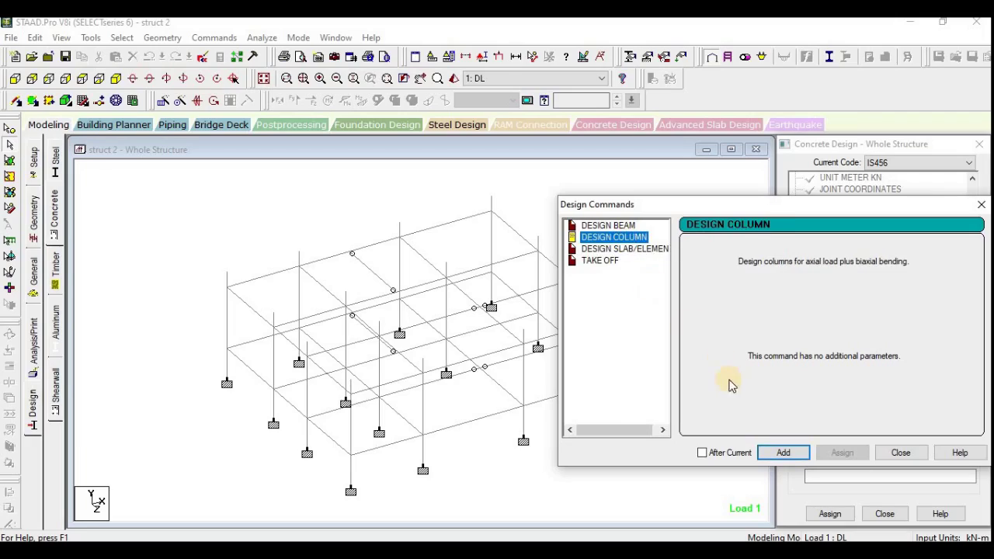
click(781, 452)
click(600, 260)
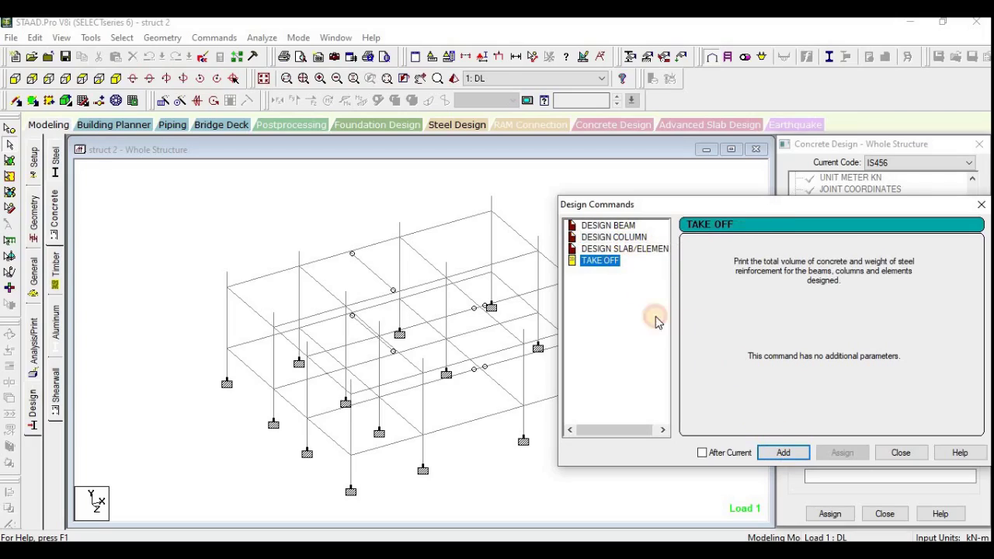
click(783, 453)
click(901, 453)
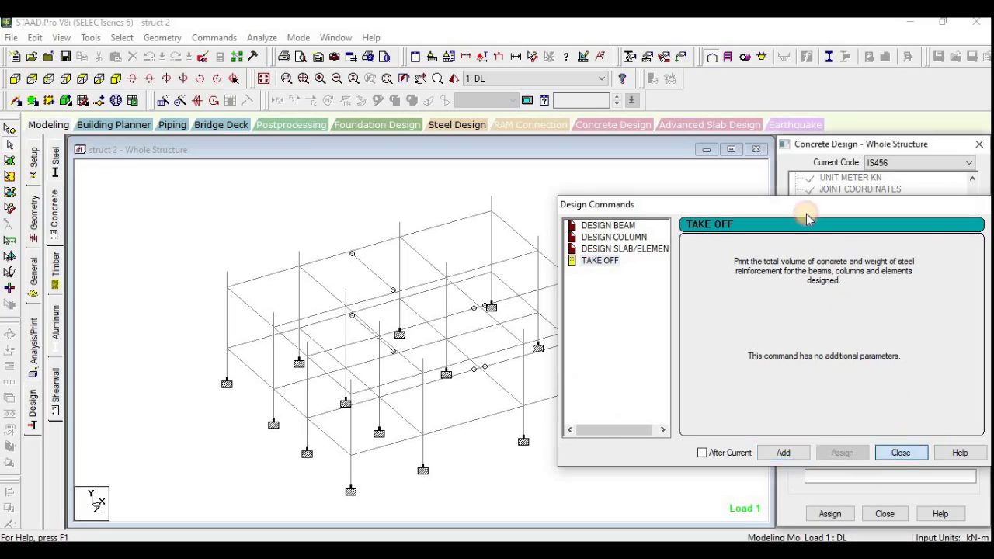
drag(976, 211, 971, 287)
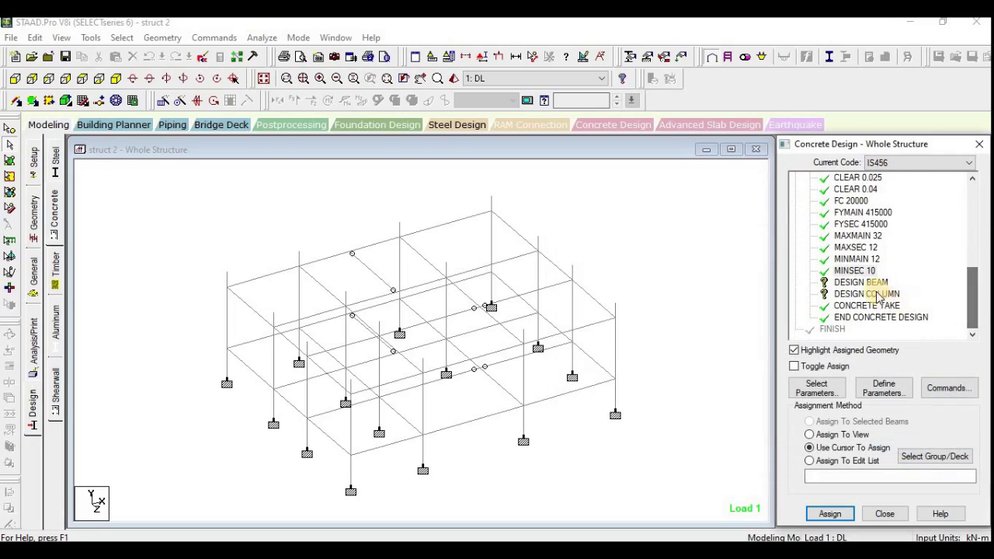
Step: Assign the DESIGN BEAM command to all horizontal beams, selecting them through the CLEAR 0.025 assignment and turning off assigned geometry highlighting
click(864, 305)
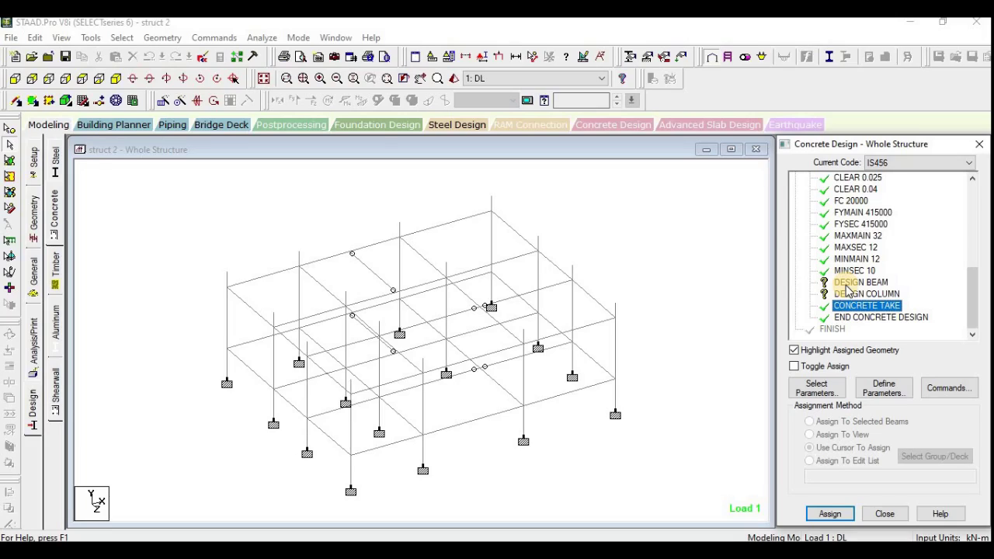
click(849, 283)
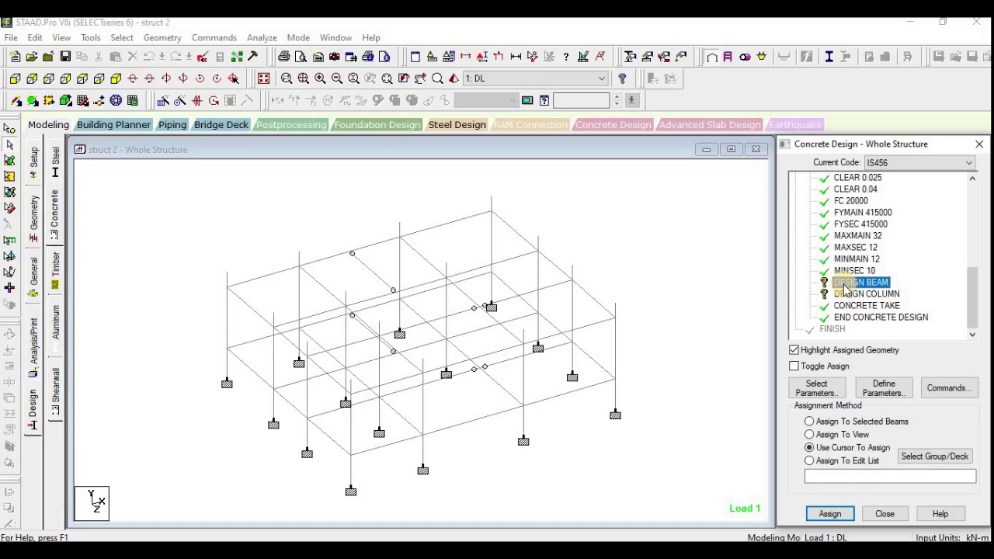
scroll(883, 266, up, 1)
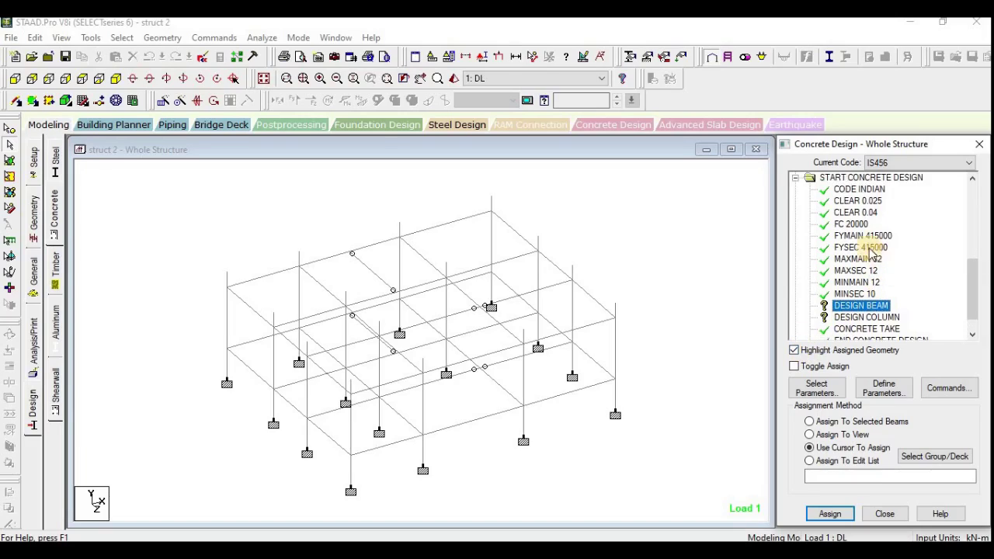
click(858, 201)
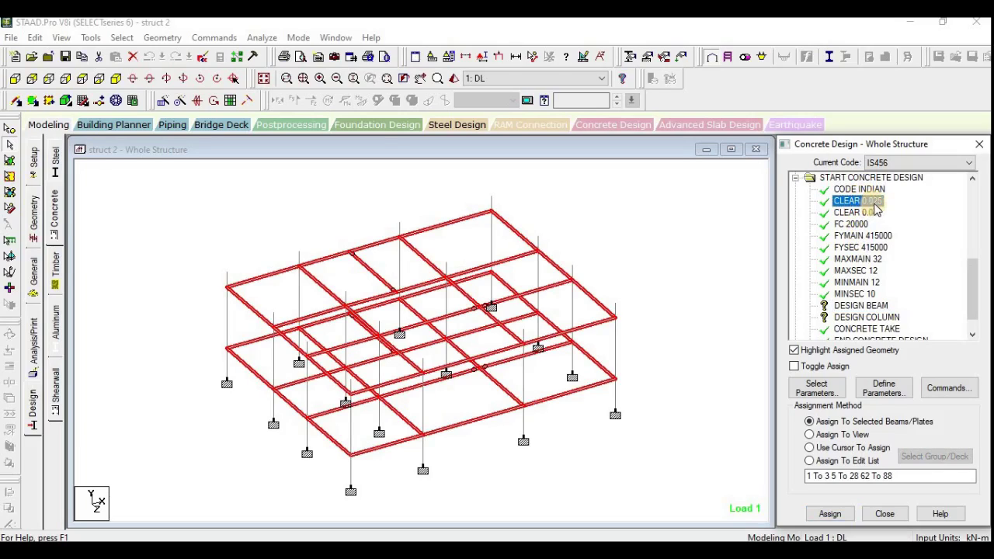
click(793, 351)
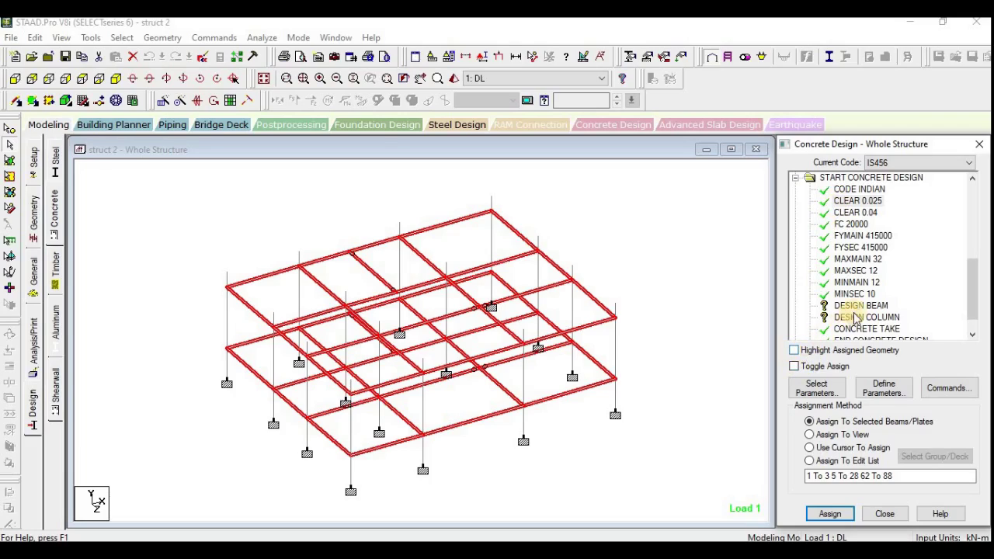
click(857, 257)
click(854, 236)
click(854, 212)
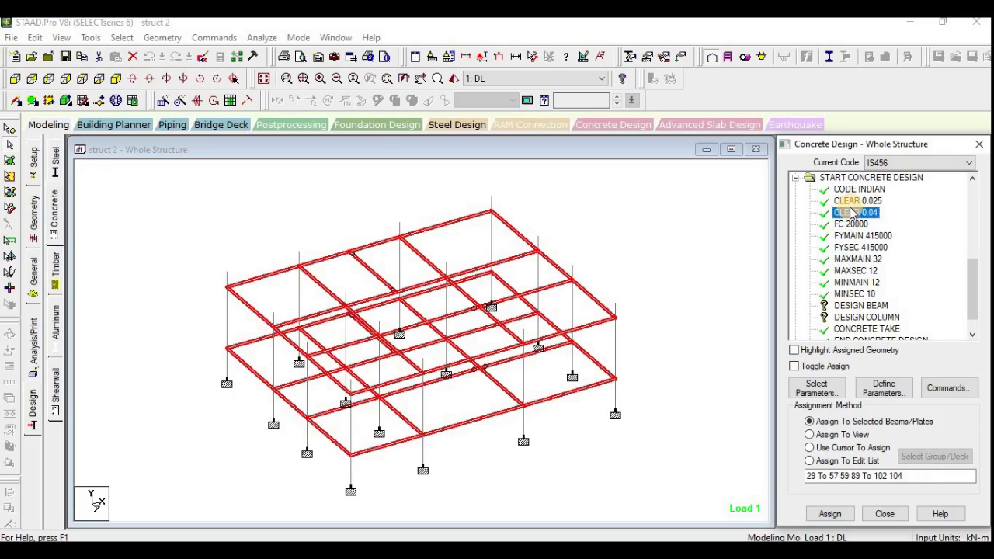
click(866, 307)
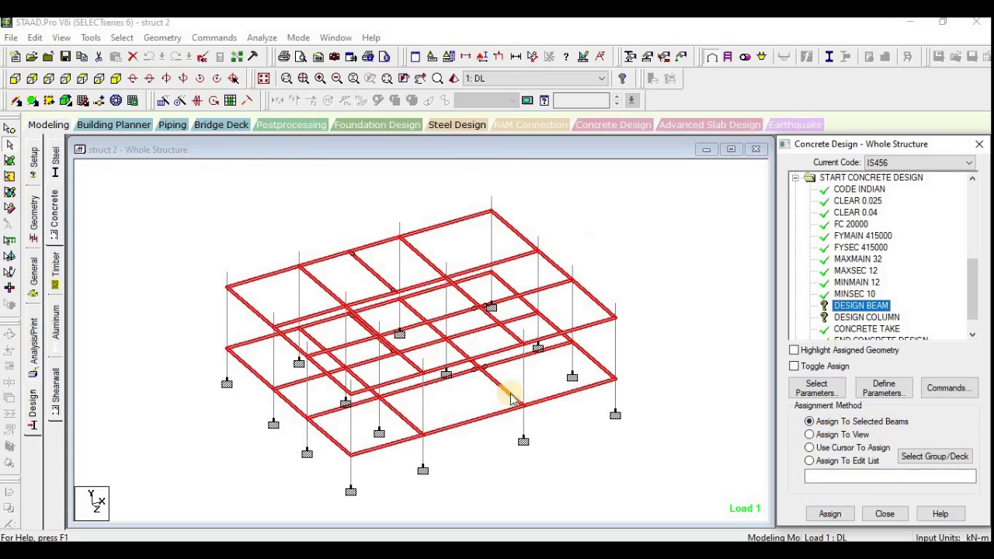
click(830, 514)
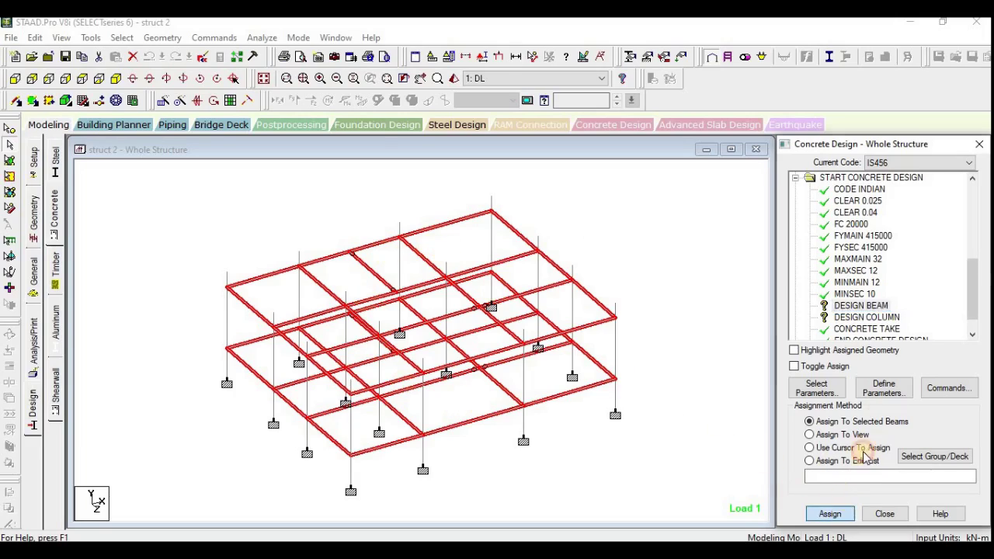
click(827, 372)
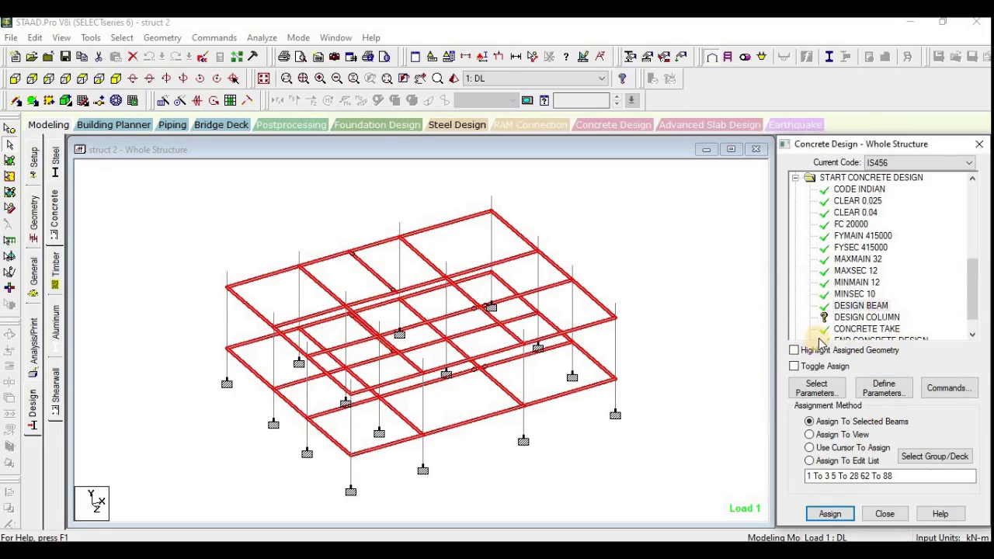
Step: Assign the DESIGN COLUMN command to all columns, selecting them through the highlighted CLEAR 0.04 assignment, and clear the selection
click(794, 351)
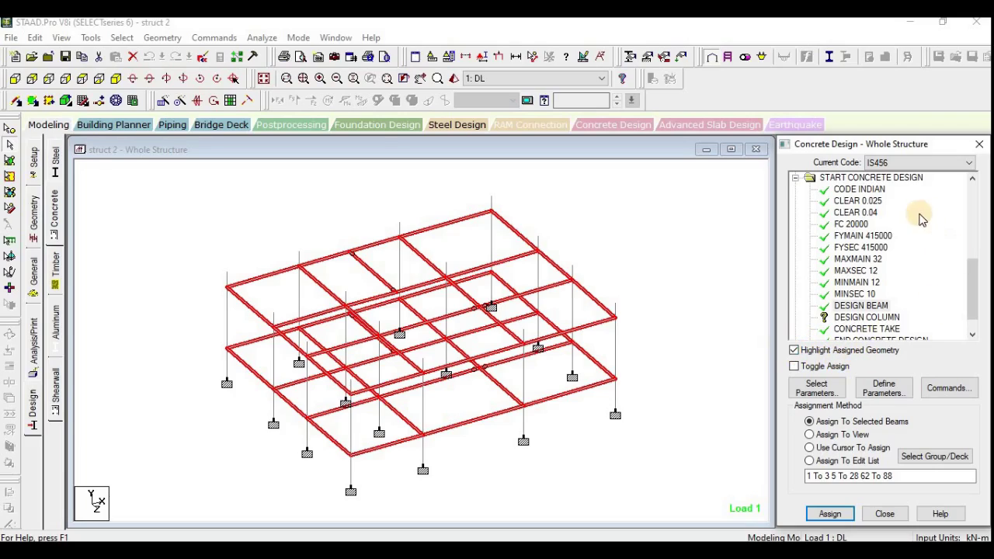
click(863, 214)
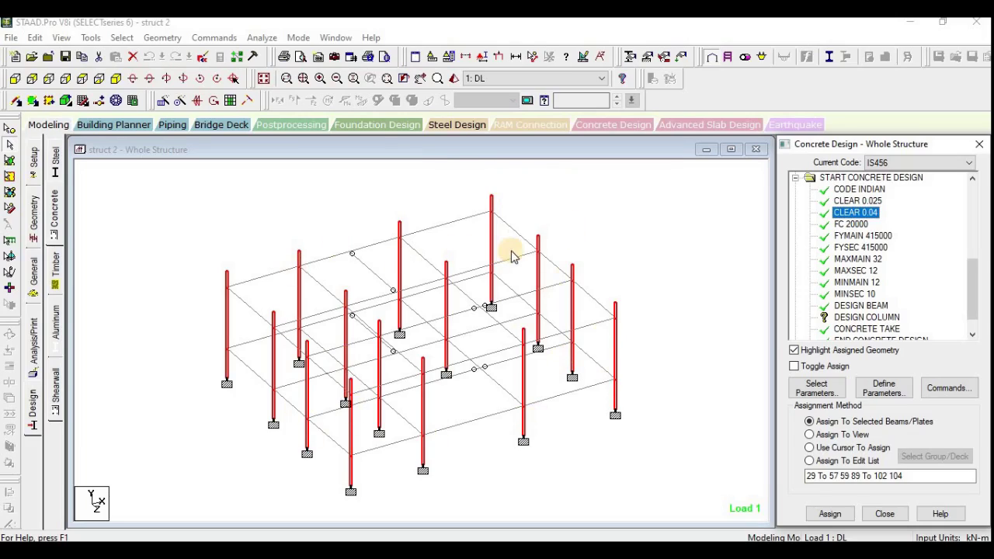
click(797, 353)
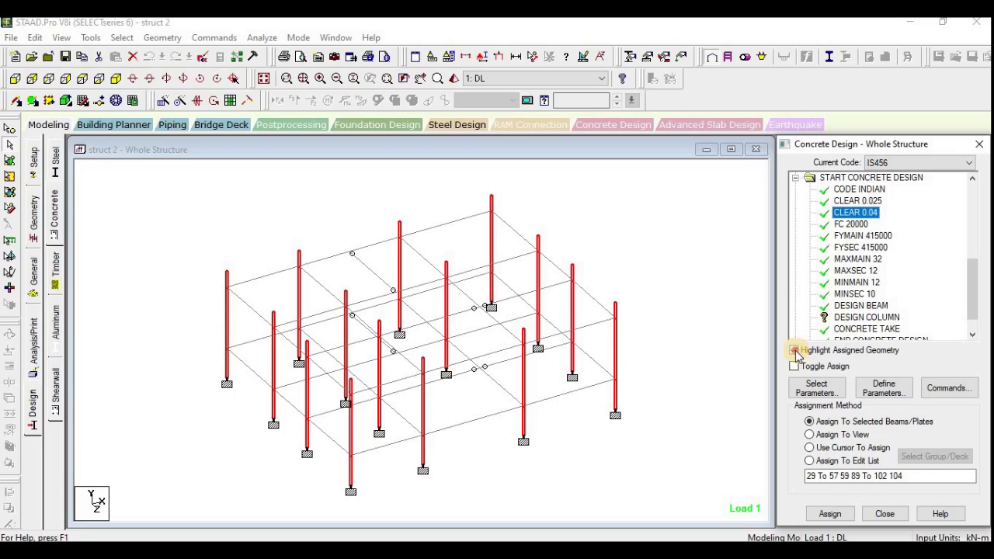
click(856, 282)
click(857, 259)
click(851, 224)
click(852, 202)
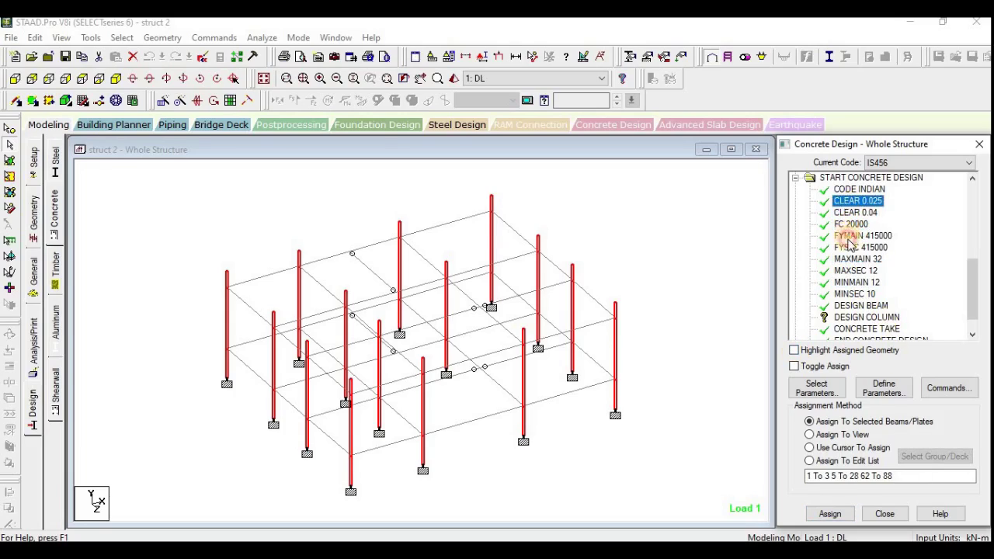
click(854, 235)
click(854, 282)
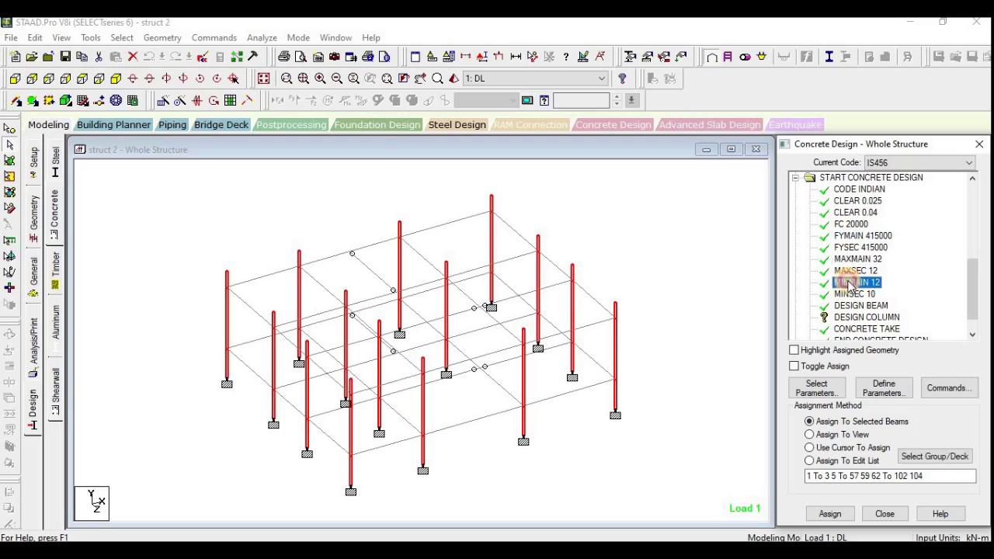
click(858, 318)
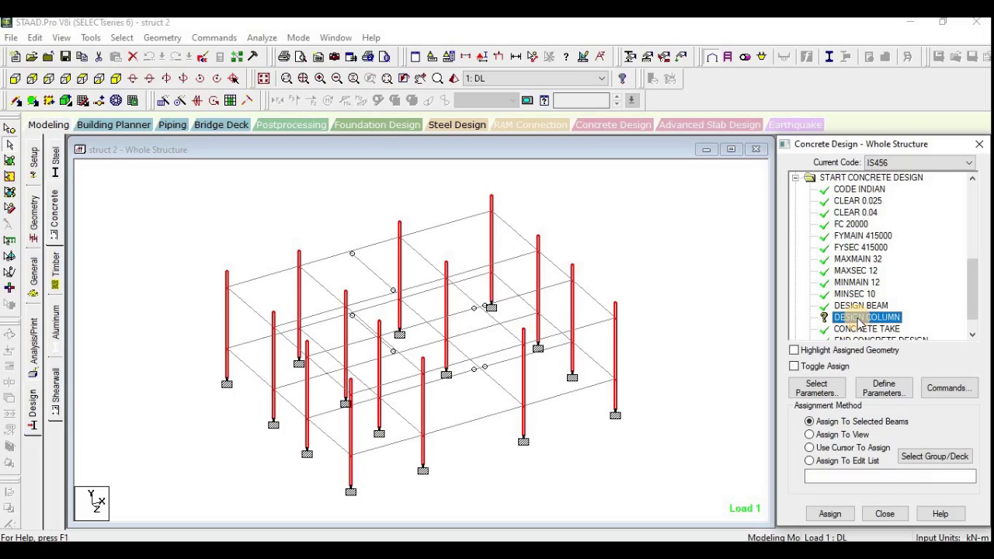
click(830, 514)
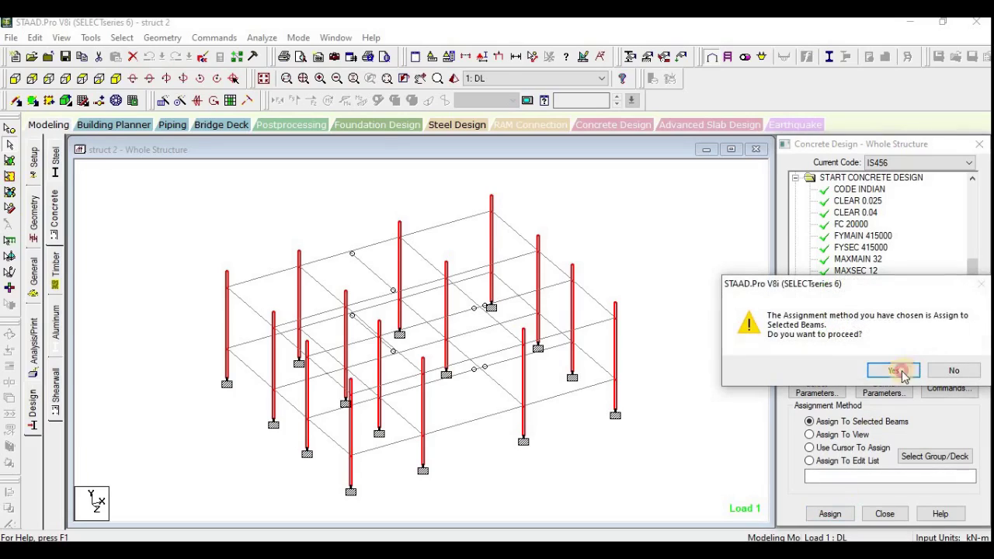
click(890, 371)
click(865, 320)
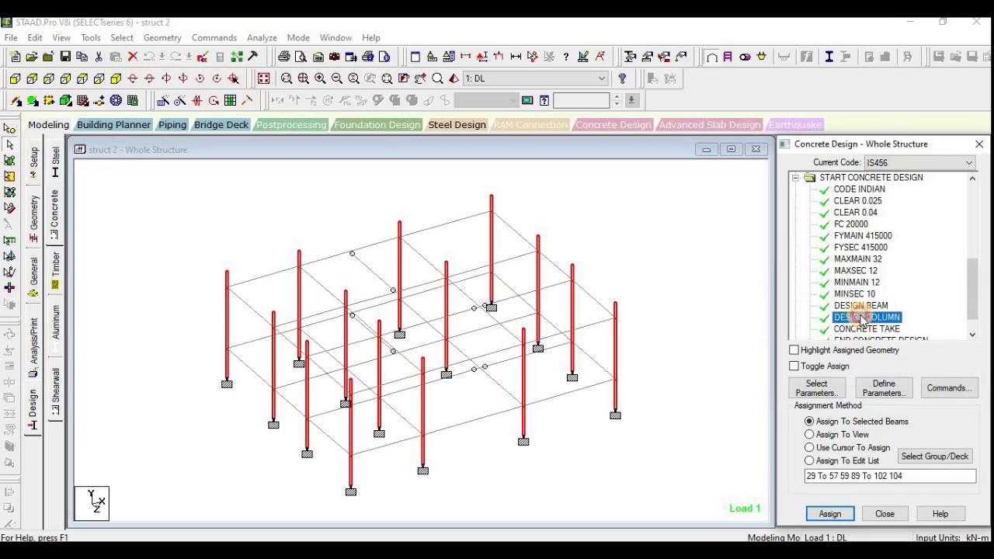
click(703, 423)
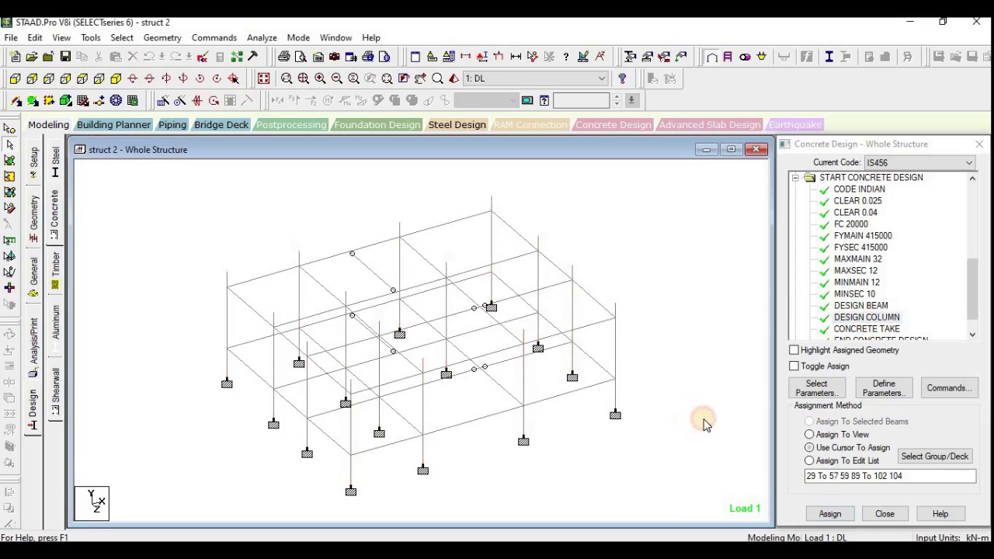
Step: Save the modified structure and run the analysis with concrete design
click(261, 38)
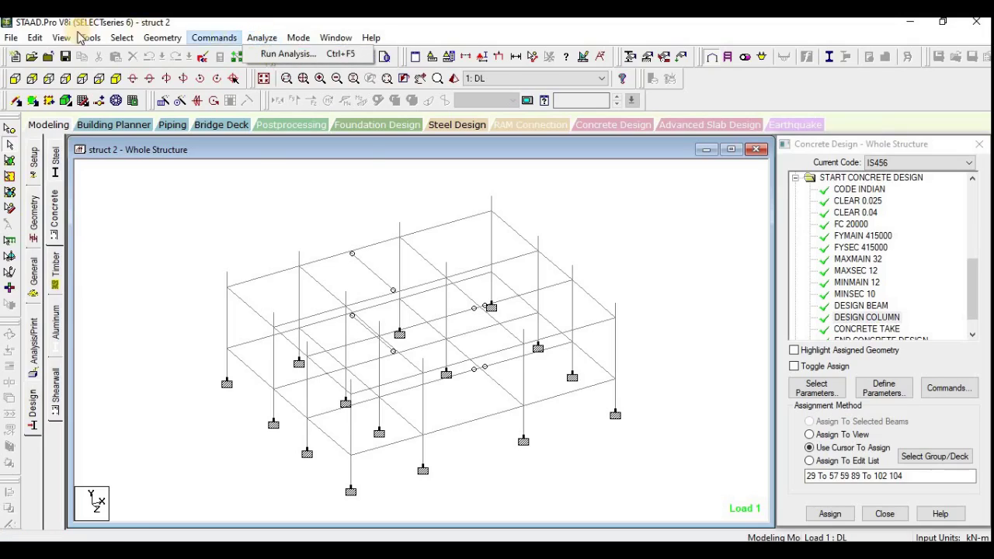
mouse_move(35, 37)
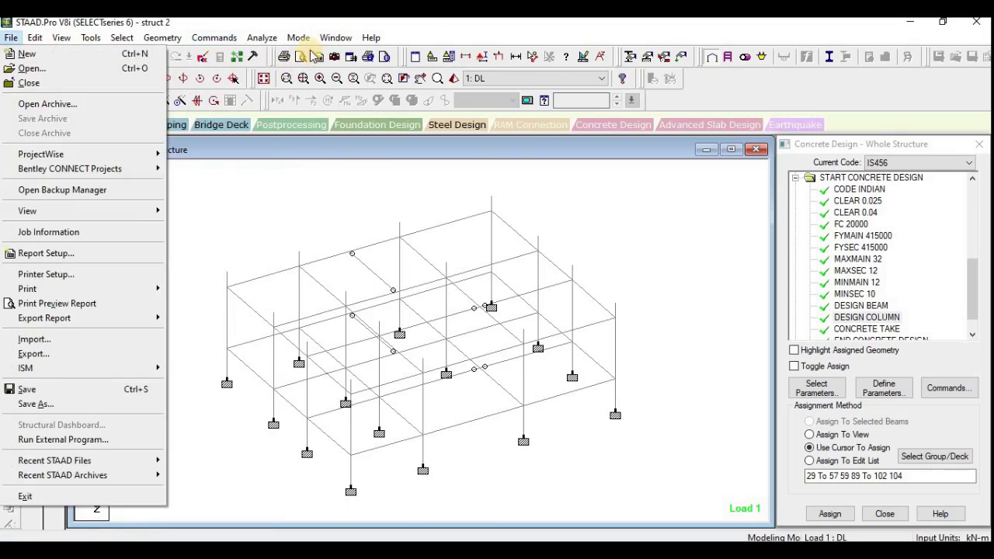
mouse_move(253, 41)
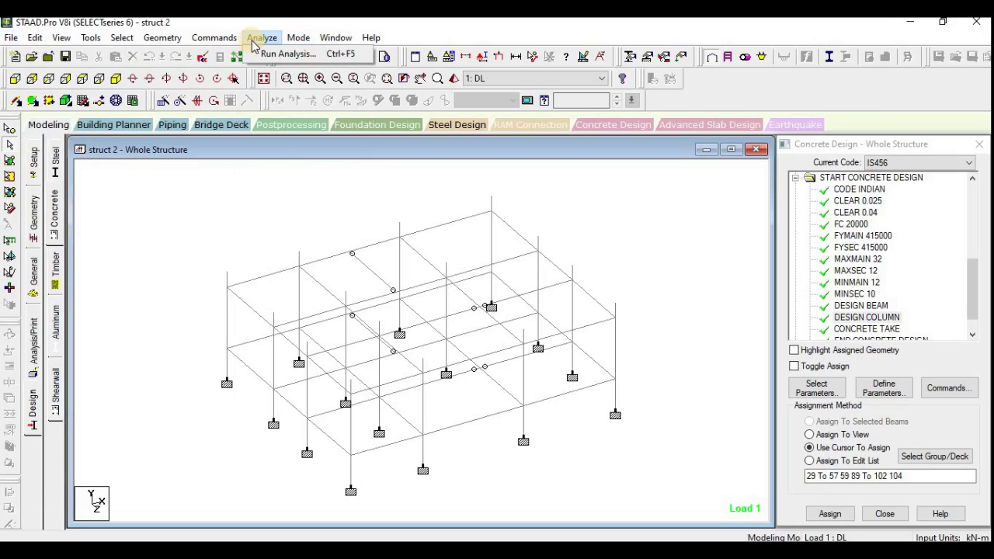
click(255, 39)
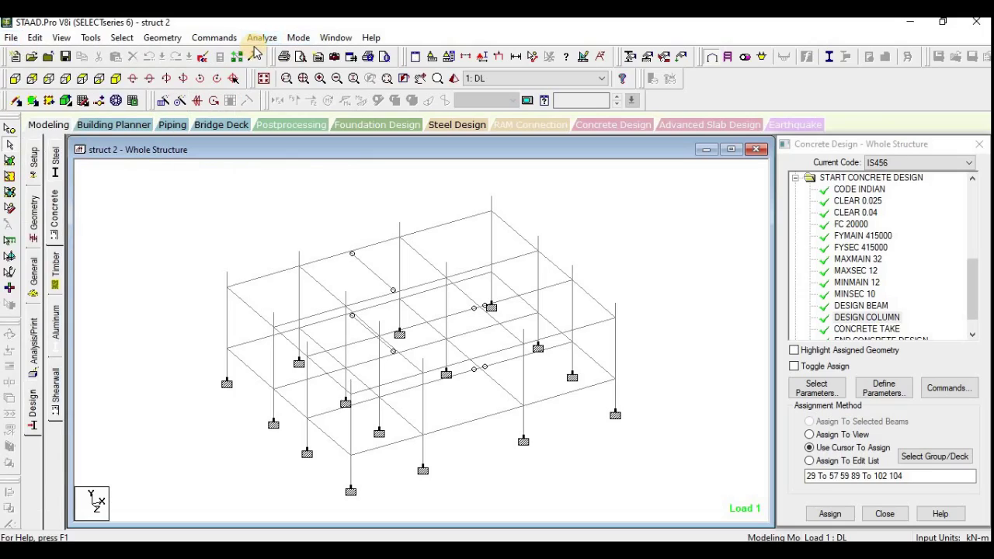
click(260, 39)
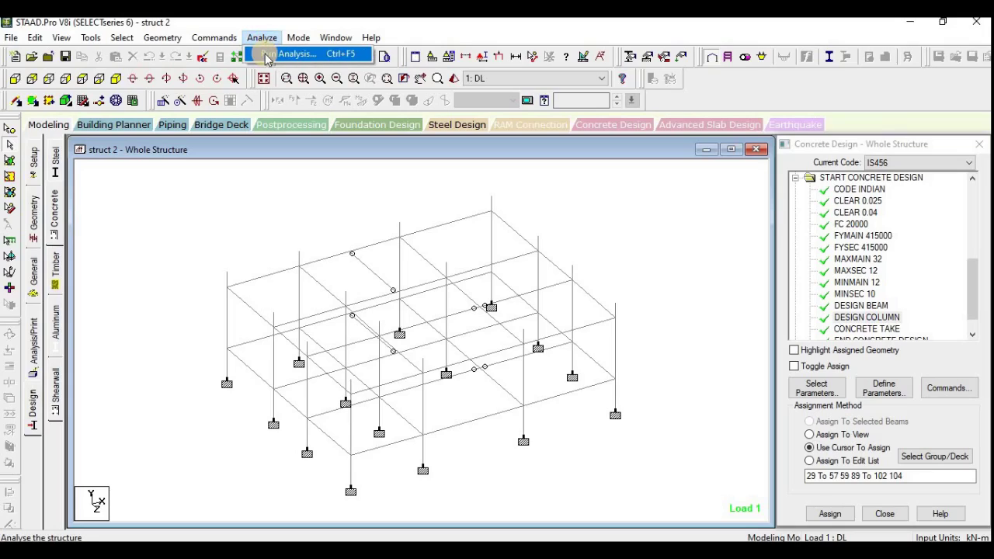
click(266, 58)
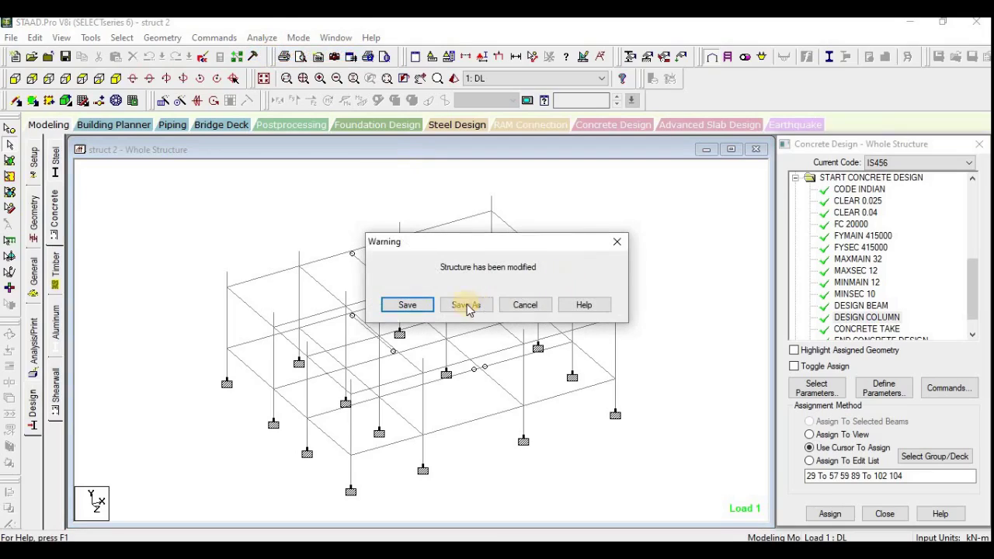
click(414, 303)
click(477, 186)
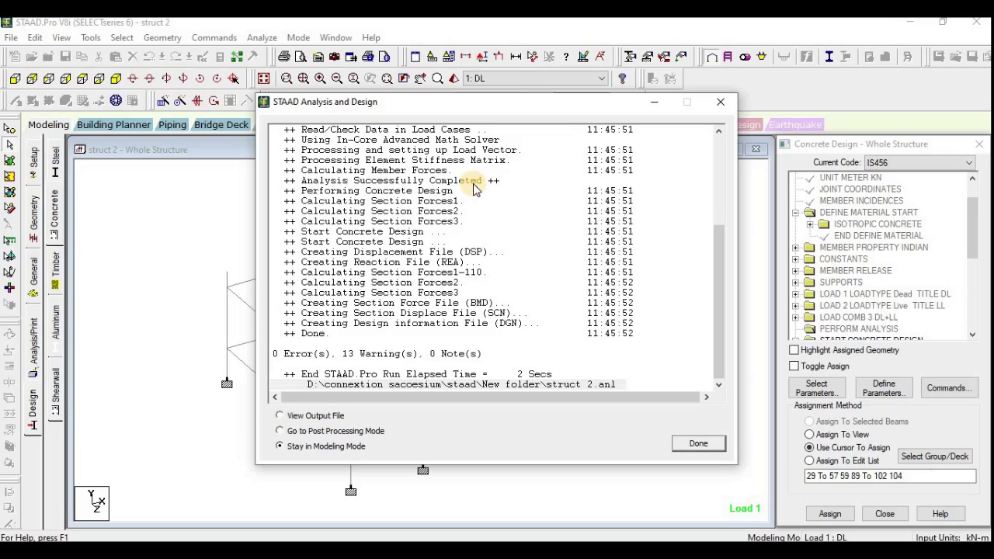
Step: Open the analysis output file and examine the first design warning together with the affected beam's design results and load summary
click(290, 415)
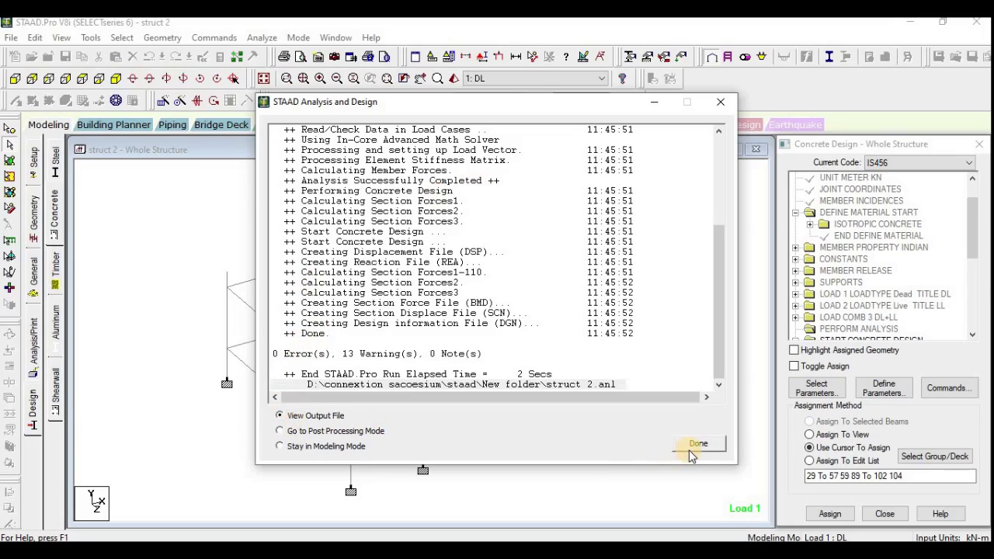
click(690, 450)
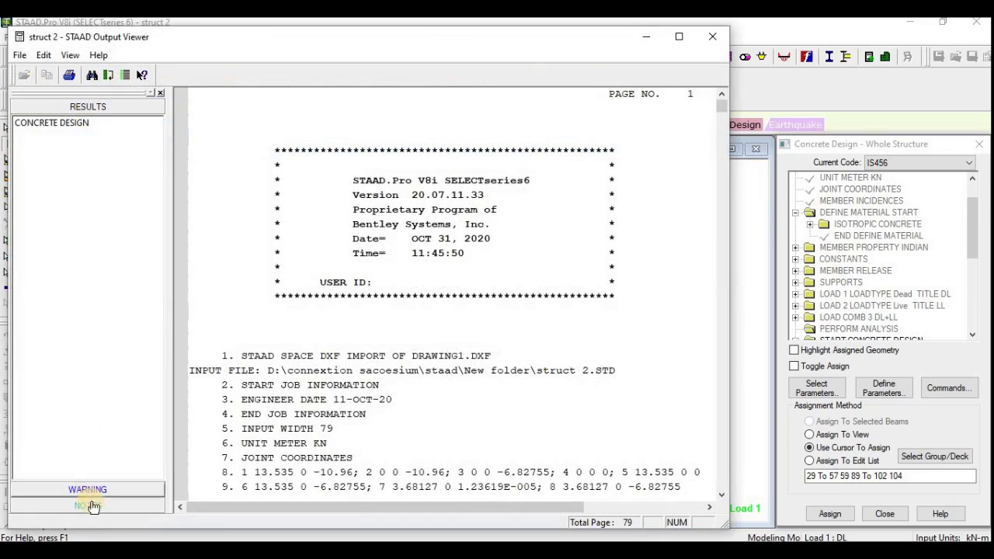
click(92, 490)
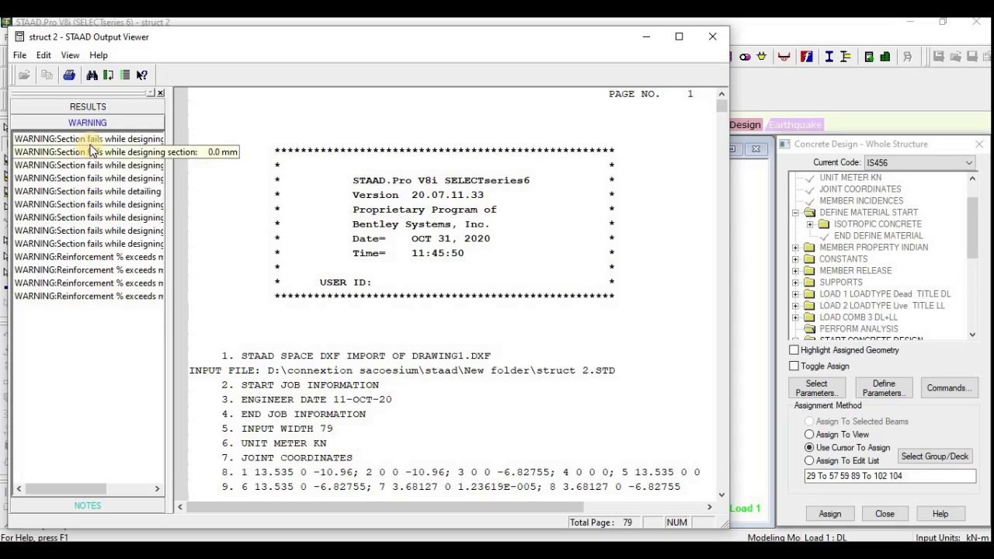
click(91, 140)
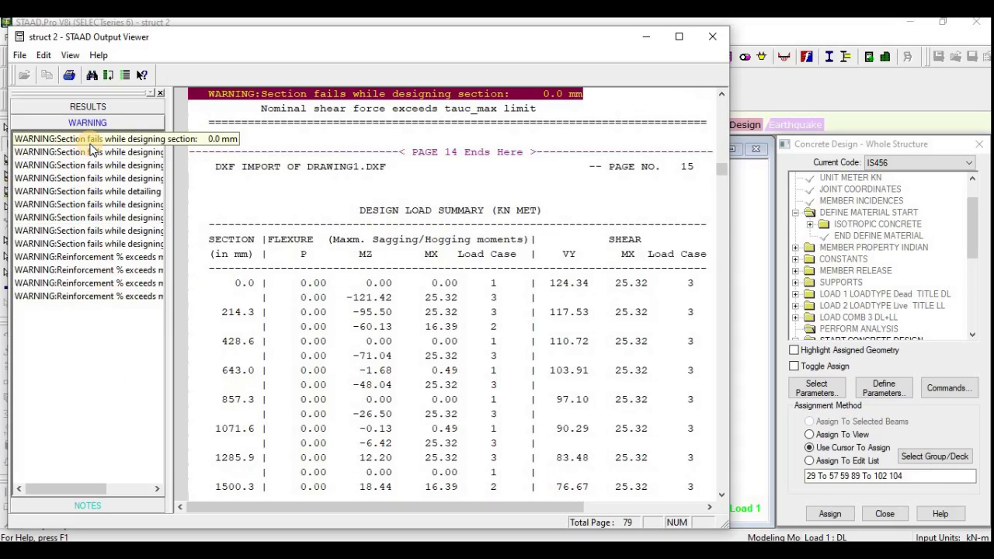
click(93, 139)
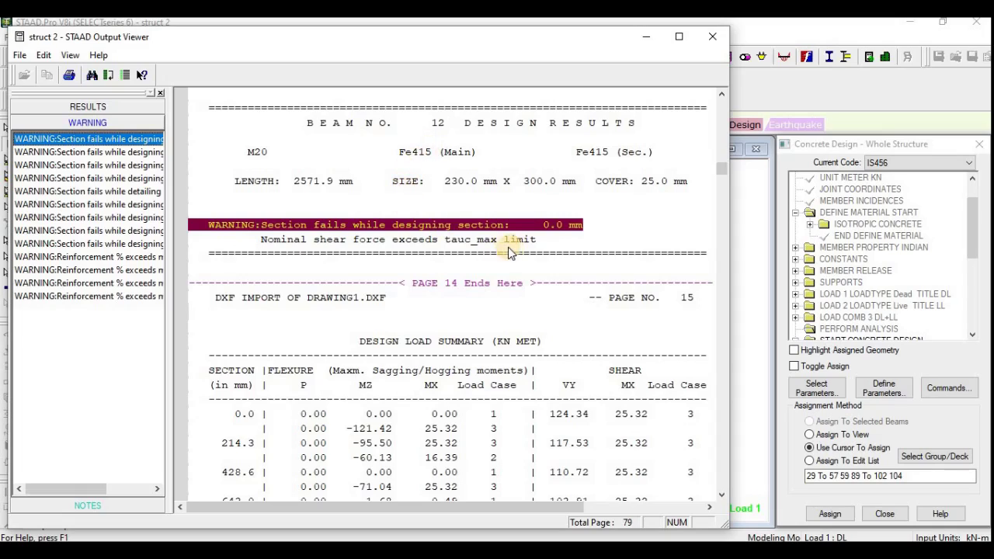
scroll(443, 369, down, 6)
scroll(443, 369, up, 6)
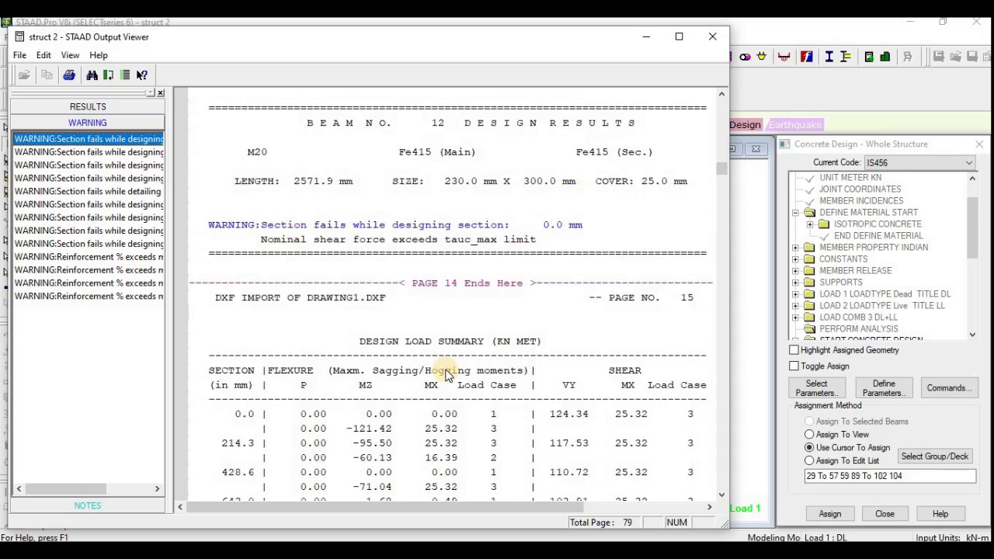
Step: Inspect the output at the third section-failure warning and at the first maximum reinforcement percentage warning
click(124, 164)
click(92, 257)
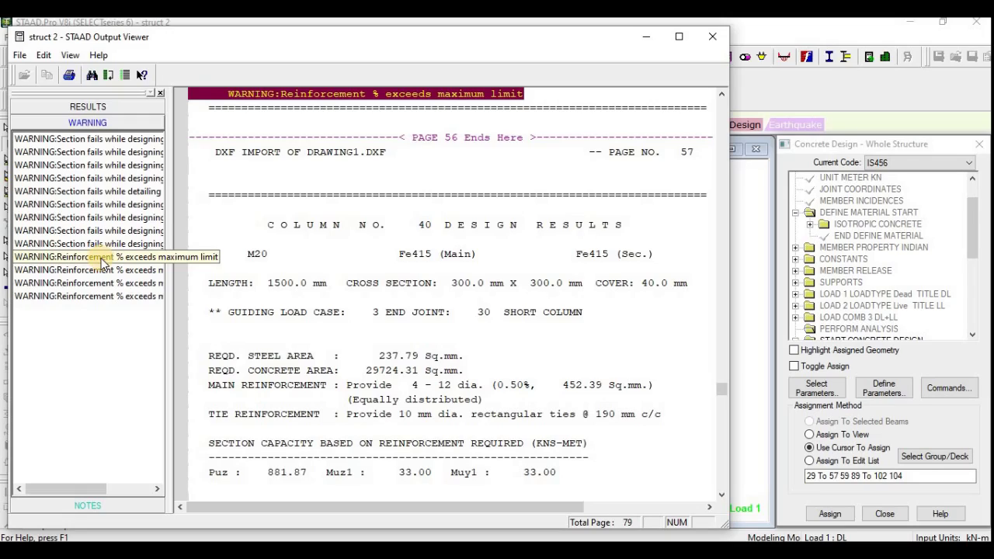
click(103, 263)
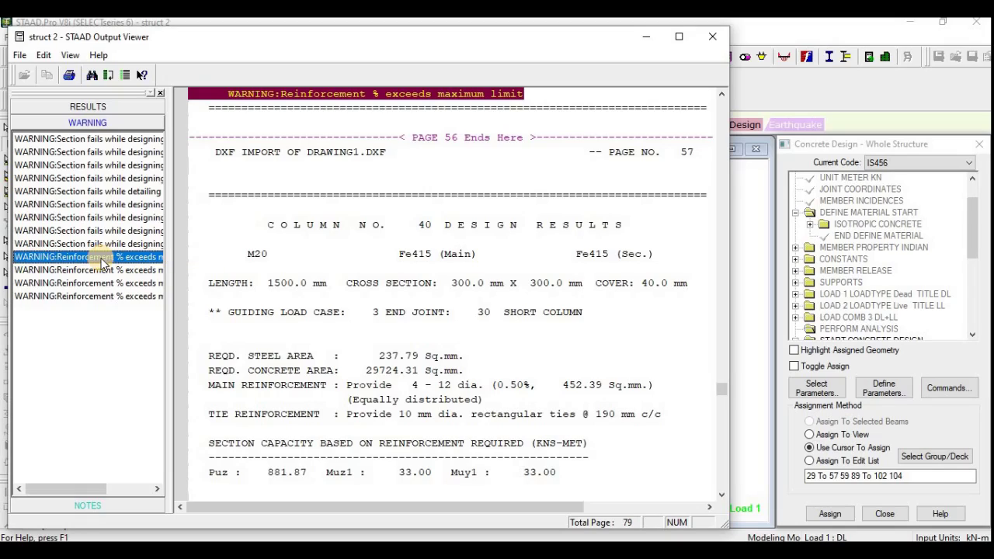
Step: Go to the section-failure warning at 4317.5 mm and examine the design results of beam 25 and its neighbouring beams
click(112, 206)
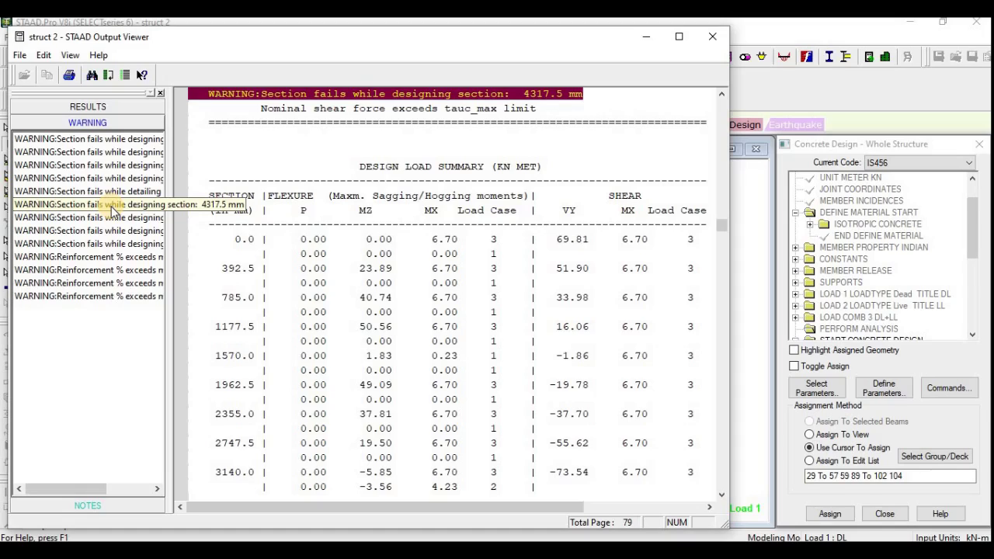
scroll(461, 288, up, 7)
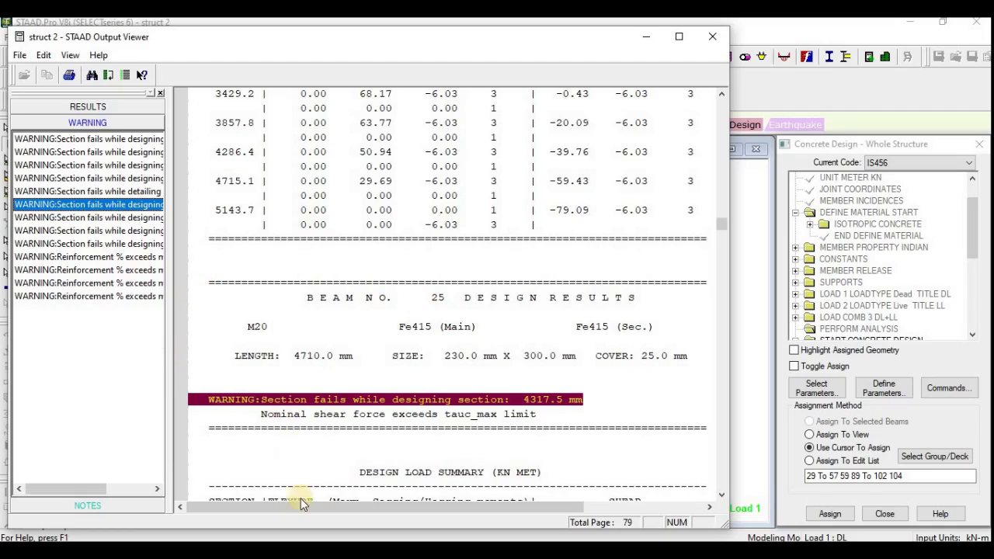
scroll(392, 369, down, 10)
scroll(391, 370, down, 5)
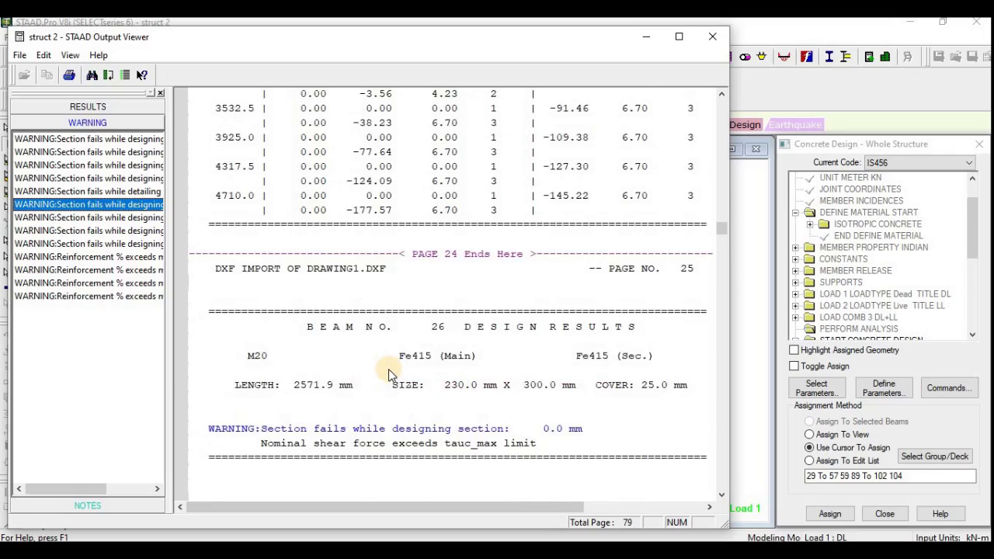
scroll(388, 368, up, 5)
scroll(377, 366, down, 12)
scroll(341, 349, up, 10)
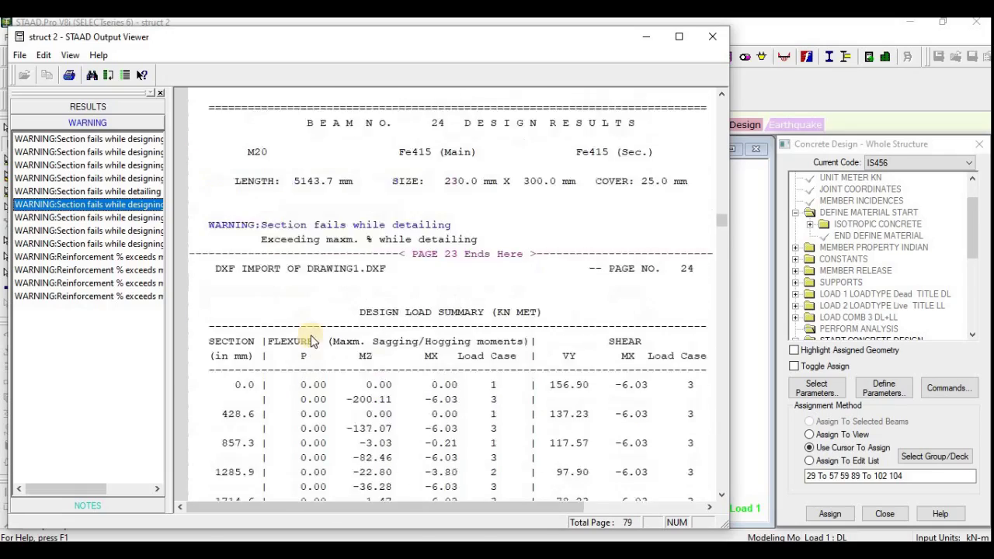
Step: Step through the listed design warnings from the first to the last and return to the results list
click(57, 142)
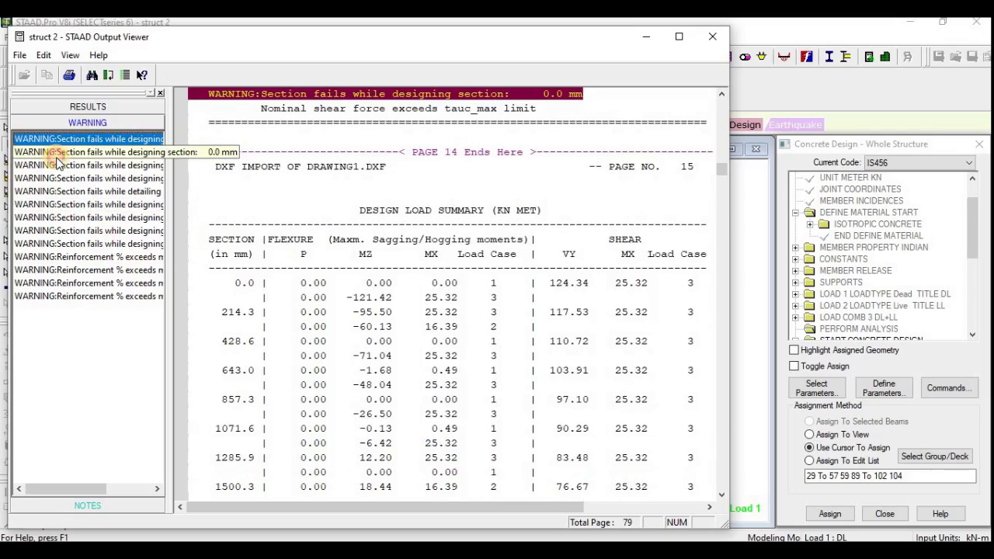
click(58, 154)
click(71, 201)
click(71, 244)
click(76, 283)
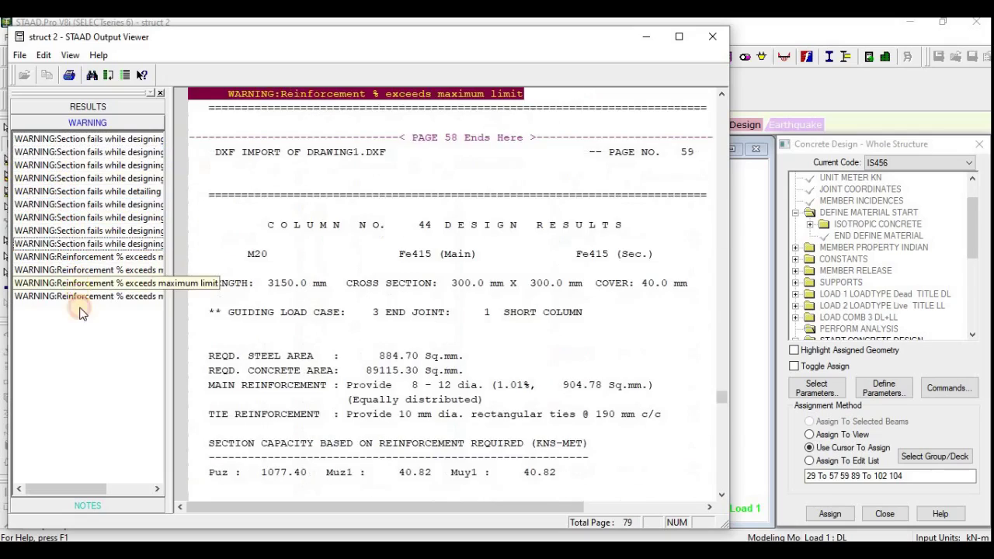
click(83, 297)
click(97, 108)
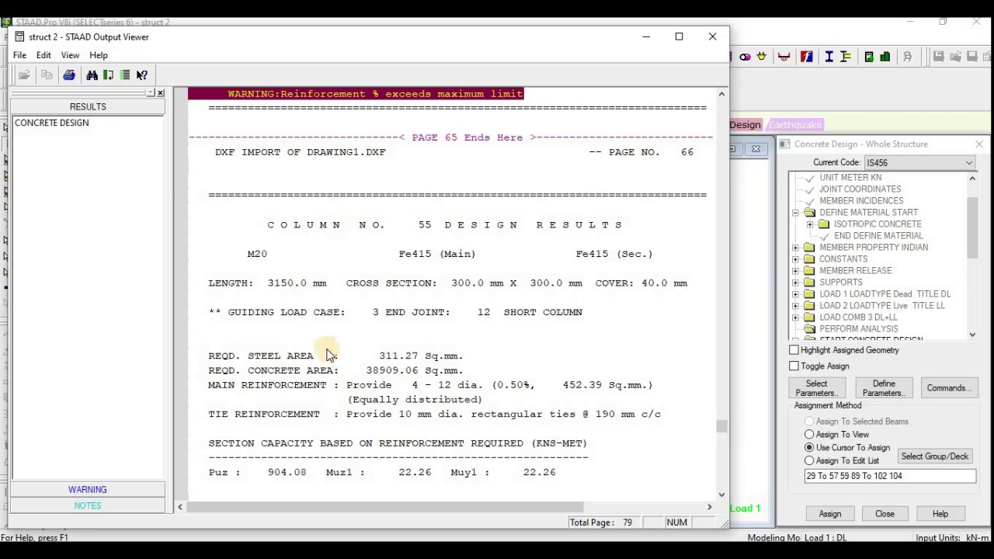
Step: Search the output downward for "fails" with case matching, continuing from the beginning of the file, and close the search
click(91, 76)
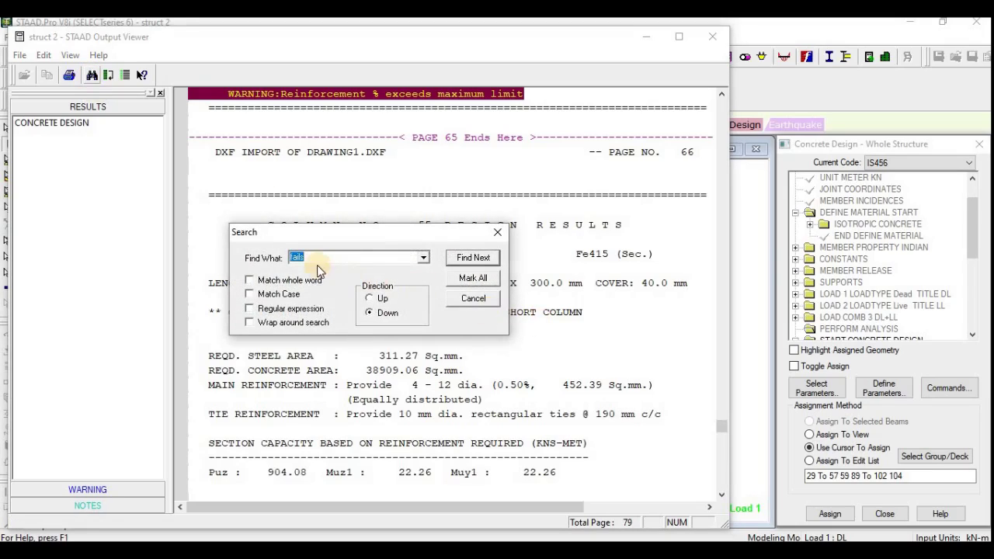
click(315, 260)
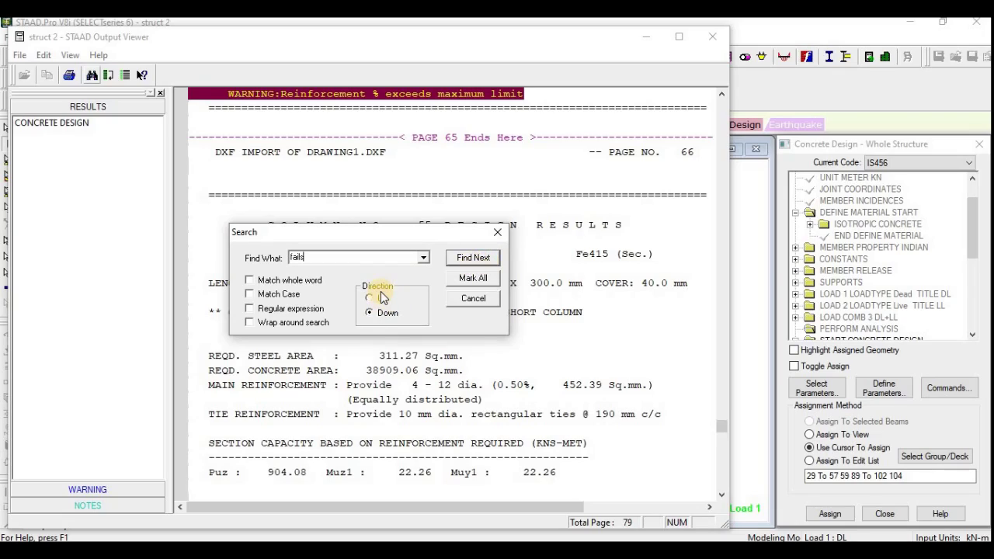
click(250, 295)
click(464, 259)
click(351, 318)
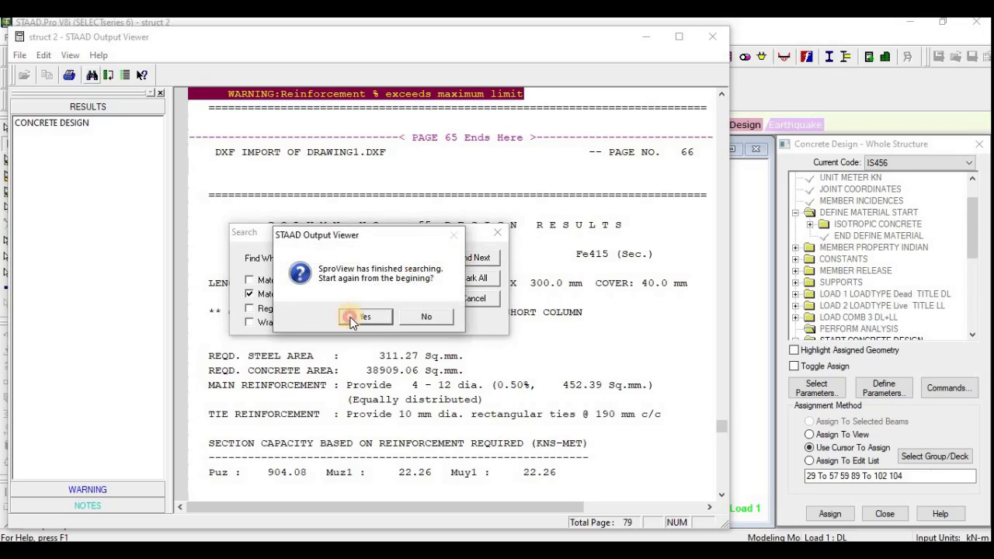
click(490, 299)
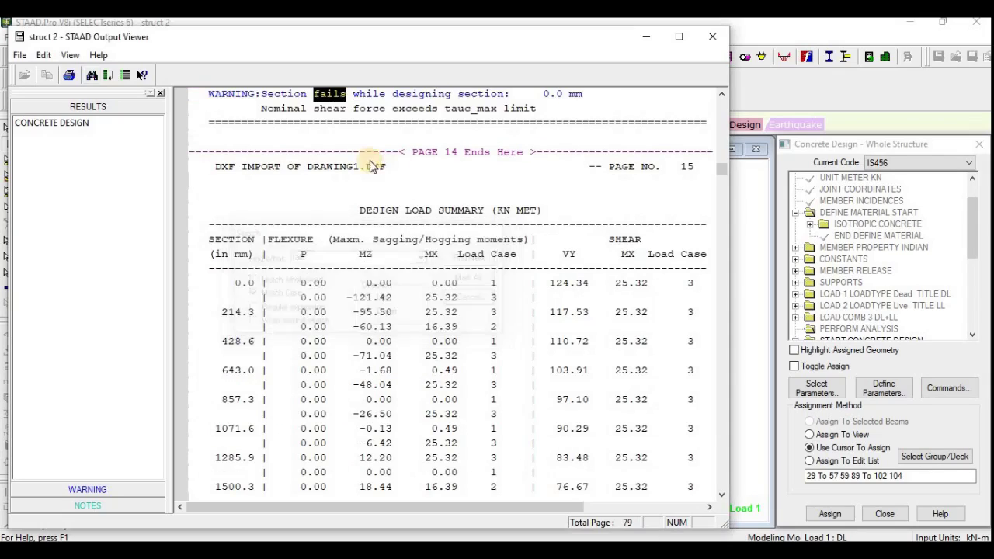
Step: Examine beam 12's failed design and load summary, locate beam 13's design results, and maximize the output viewer
scroll(311, 237, up, 3)
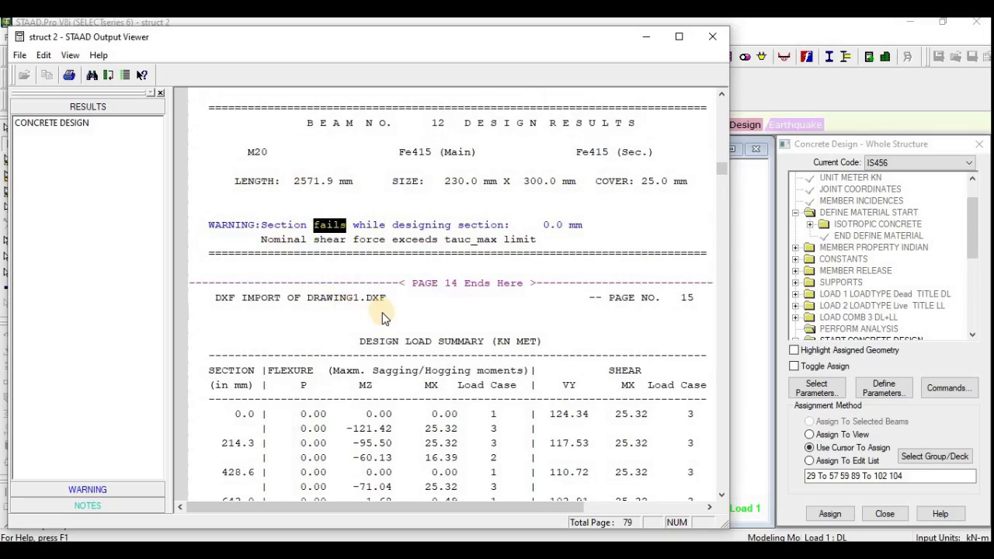
scroll(381, 340, down, 3)
scroll(378, 337, down, 12)
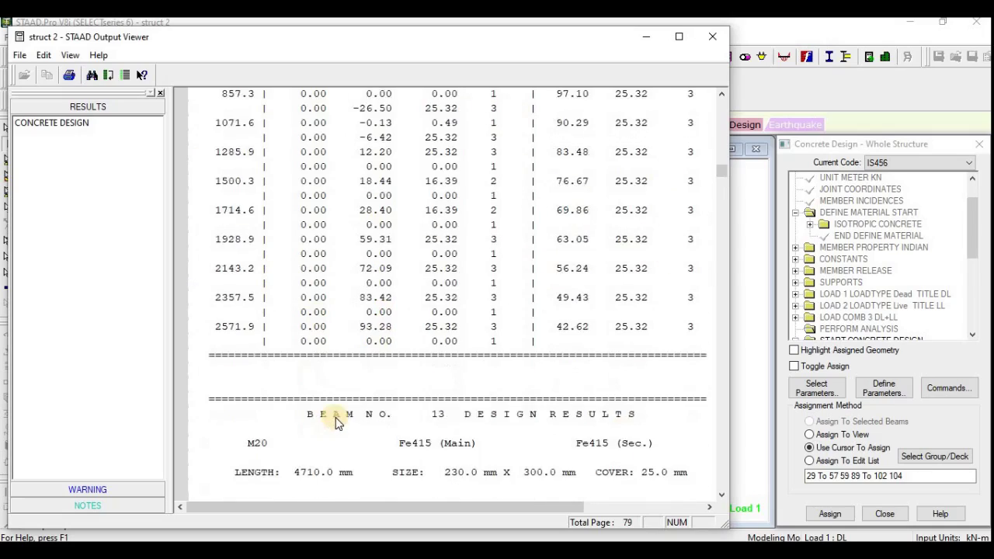
scroll(344, 328, down, 4)
scroll(346, 334, up, 3)
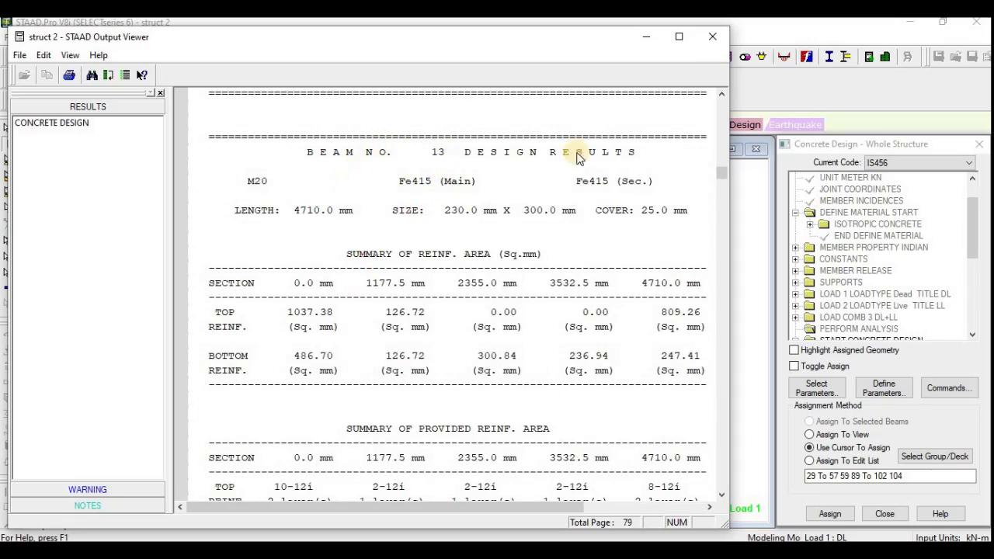
click(679, 36)
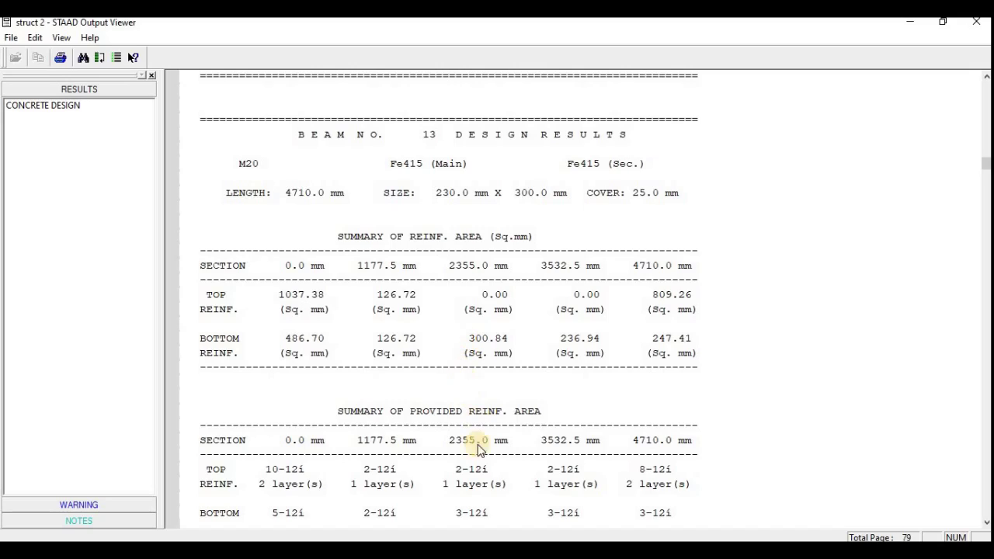
Step: Examine beam 13's required and provided reinforcement summaries and its shear design results near both supports
scroll(477, 447, down, 1)
scroll(475, 462, down, 1)
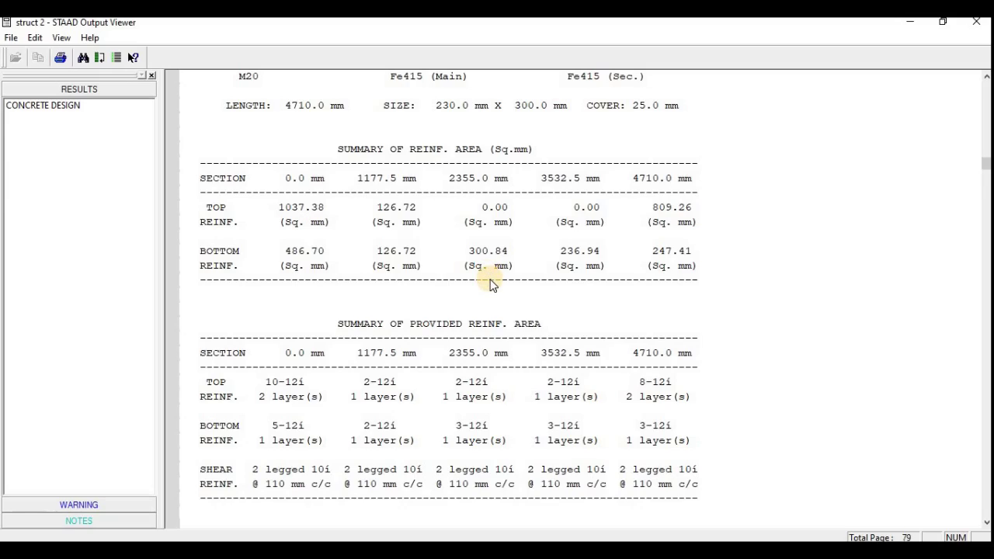
scroll(490, 302, down, 6)
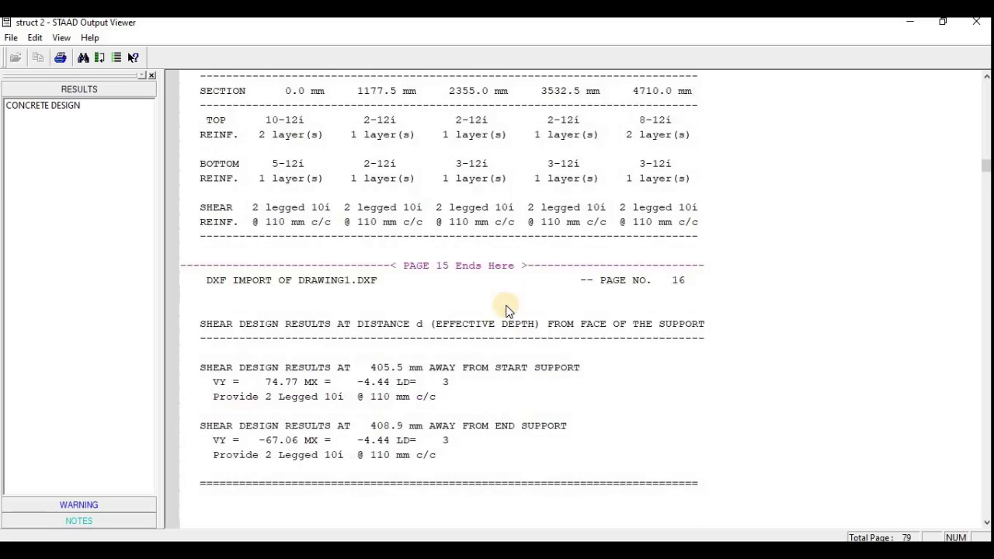
scroll(490, 310, up, 5)
scroll(490, 318, down, 1)
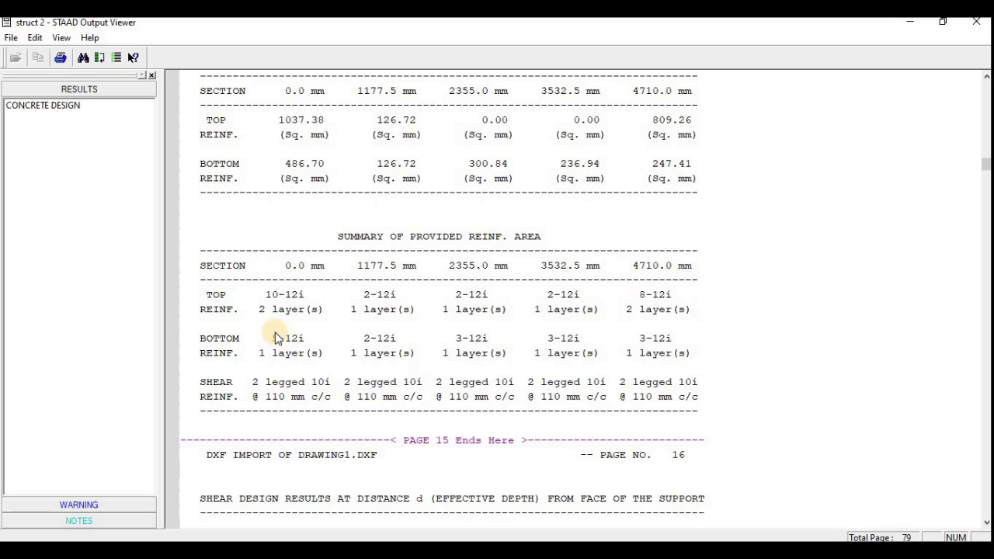
Step: Review the design results of beams 11 and 12 against those of beam 13
scroll(277, 333, up, 15)
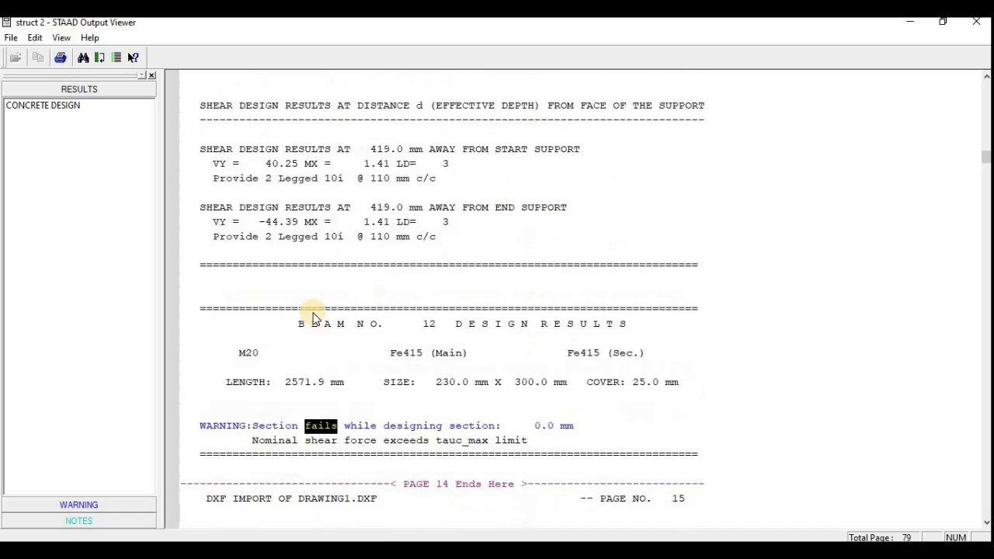
scroll(313, 317, up, 18)
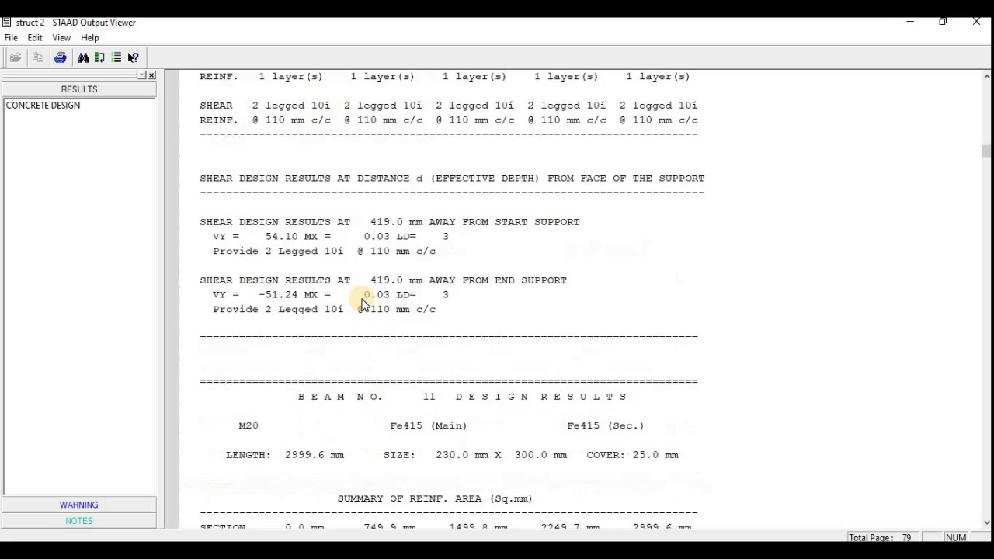
scroll(362, 301, up, 1)
scroll(361, 301, down, 20)
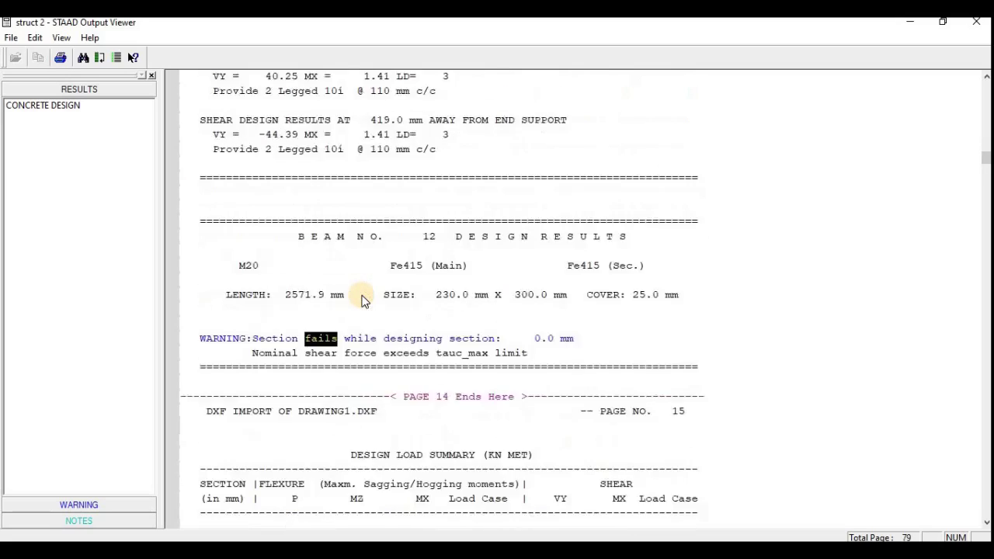
scroll(359, 297, down, 18)
scroll(334, 279, up, 14)
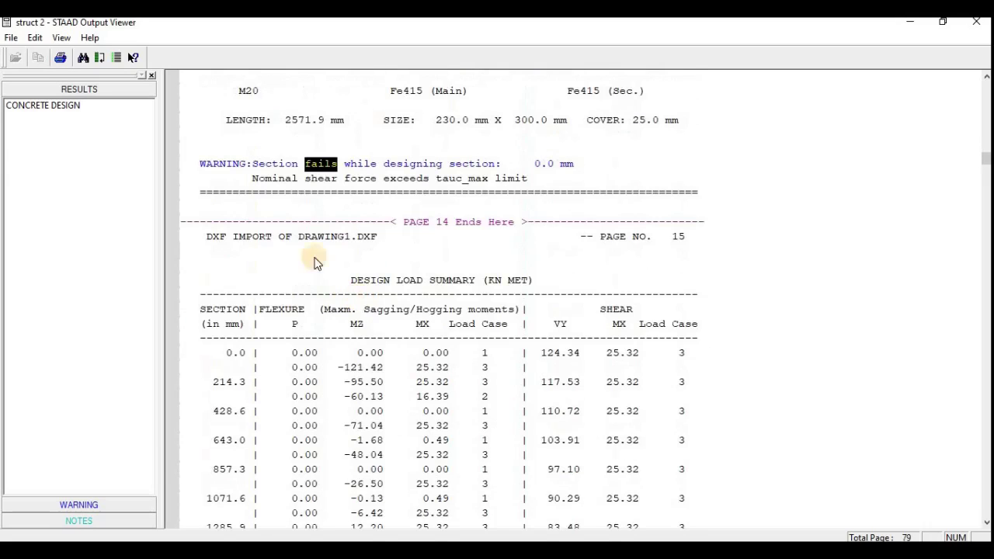
scroll(338, 190, up, 5)
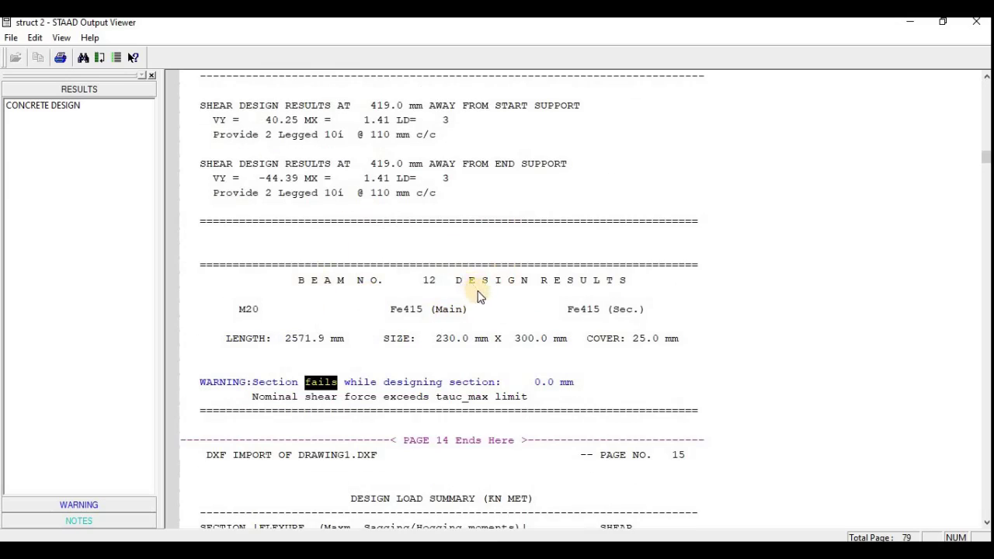
scroll(479, 296, down, 20)
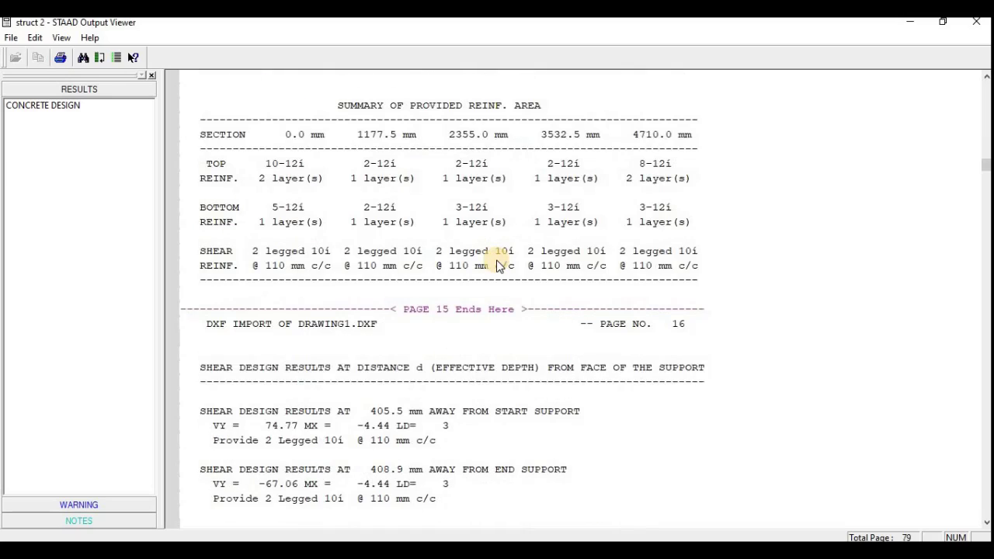
Step: Compare beam 13's required top and bottom reinforcement areas with the provided bars, layers and shear stirrups at each section
scroll(497, 265, up, 3)
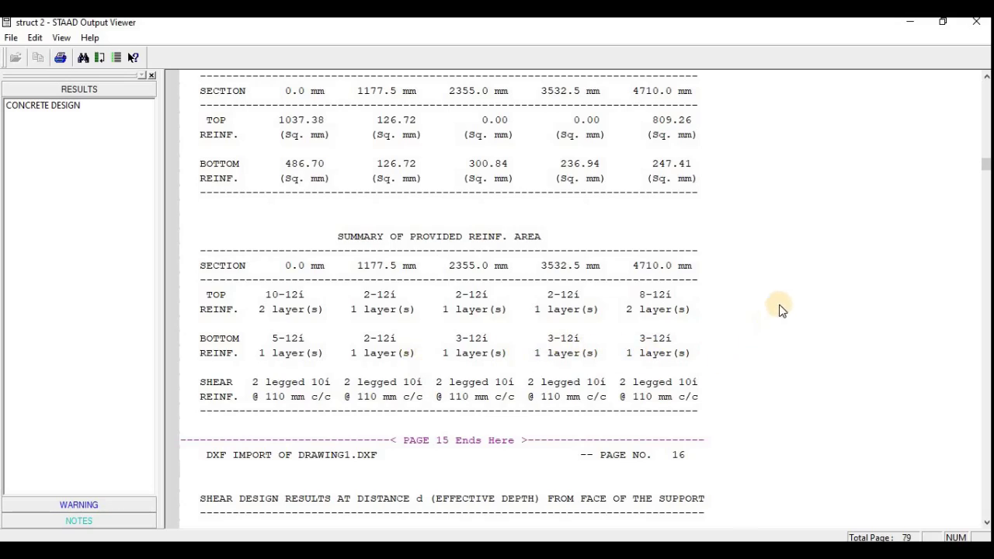
scroll(267, 377, down, 1)
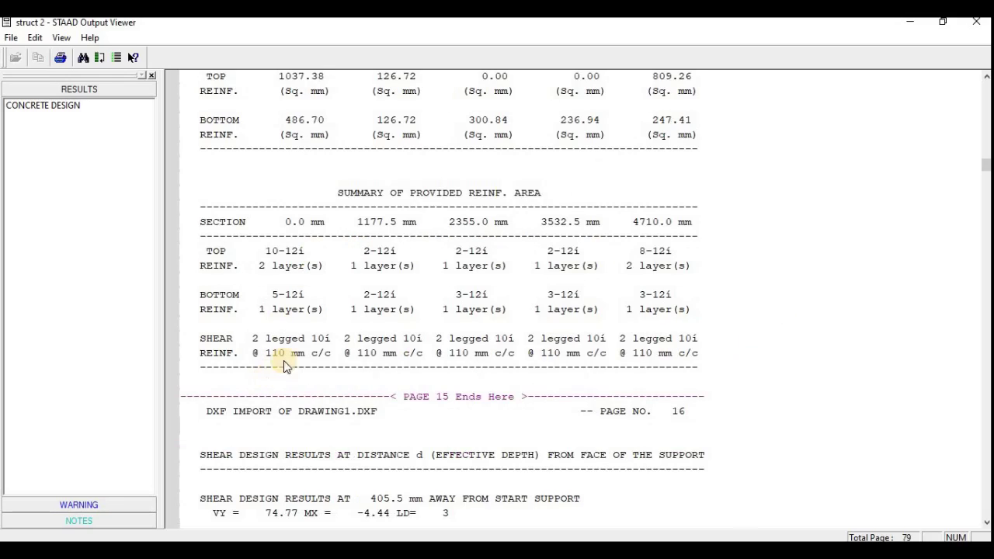
scroll(466, 415, down, 1)
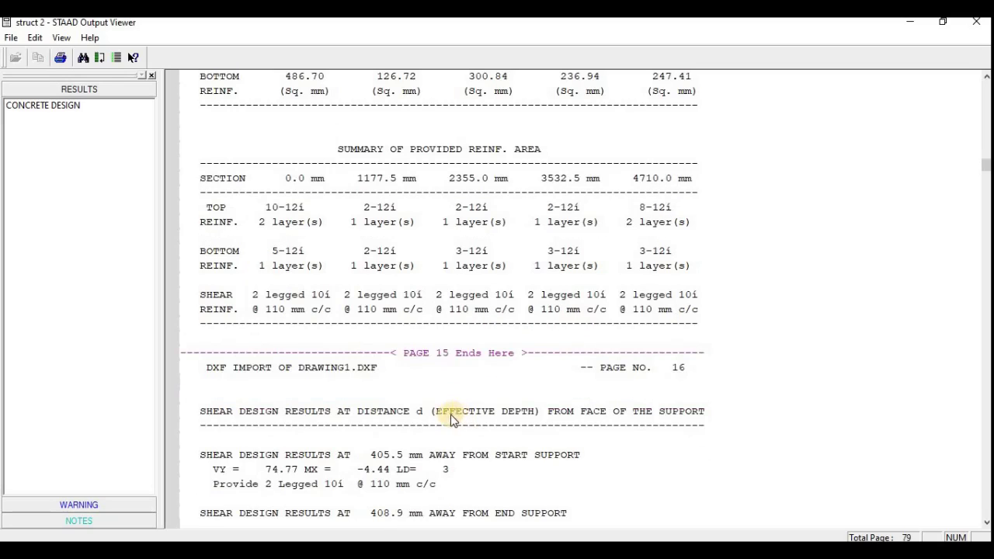
scroll(433, 408, down, 1)
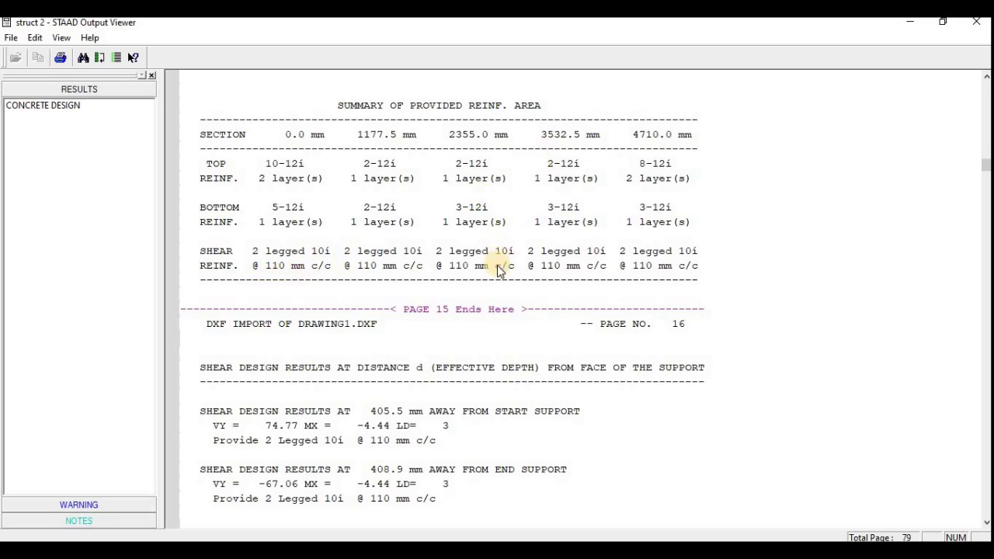
scroll(479, 269, down, 1)
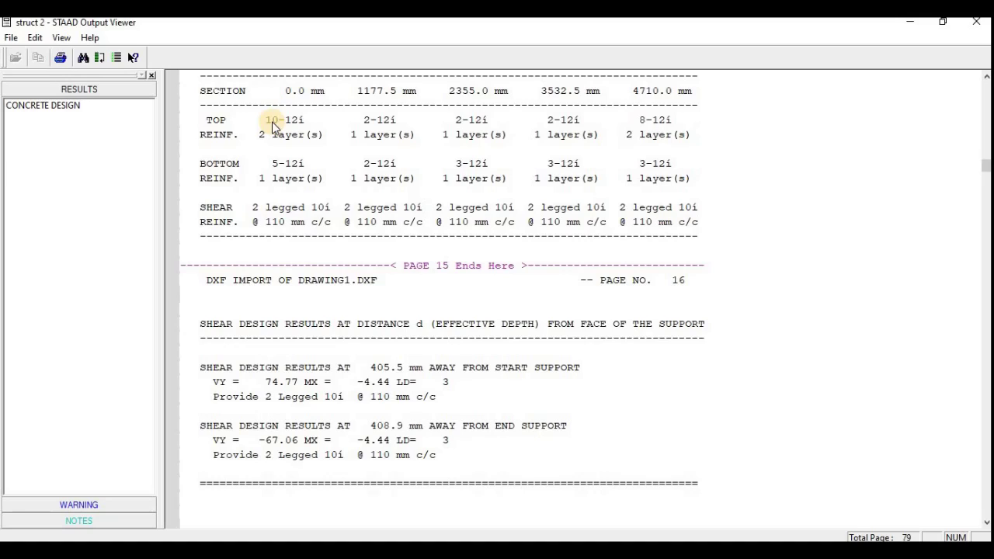
scroll(272, 125, up, 9)
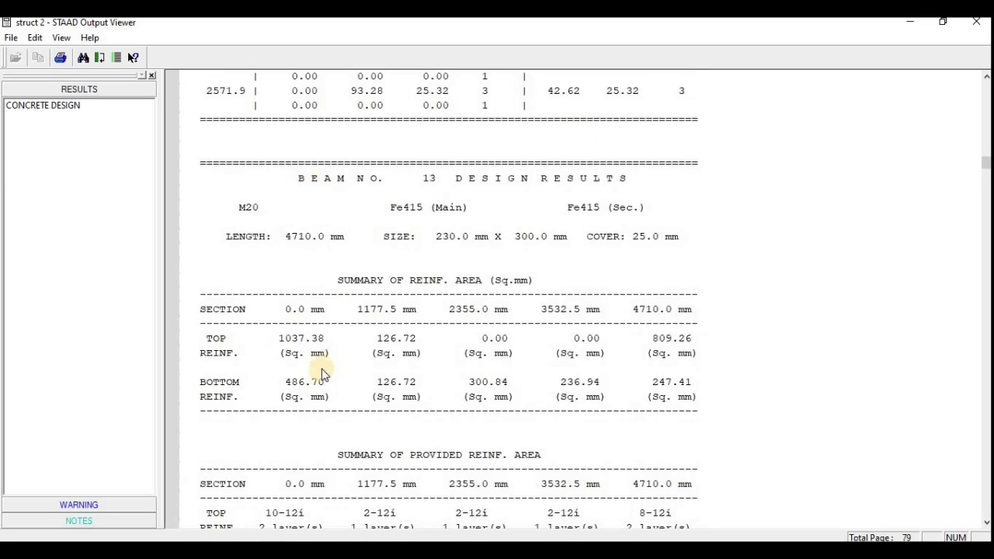
scroll(287, 334, up, 1)
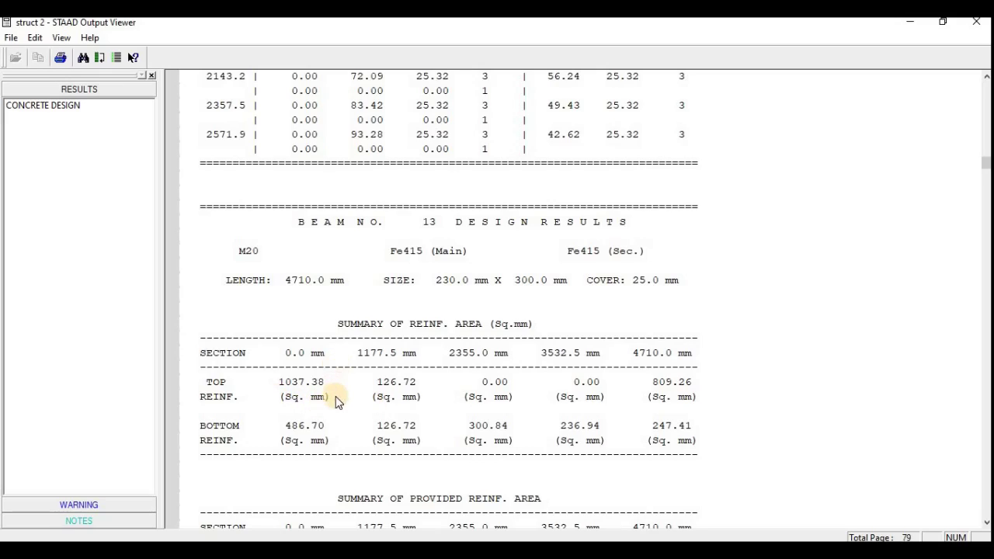
scroll(336, 400, down, 2)
scroll(271, 328, down, 3)
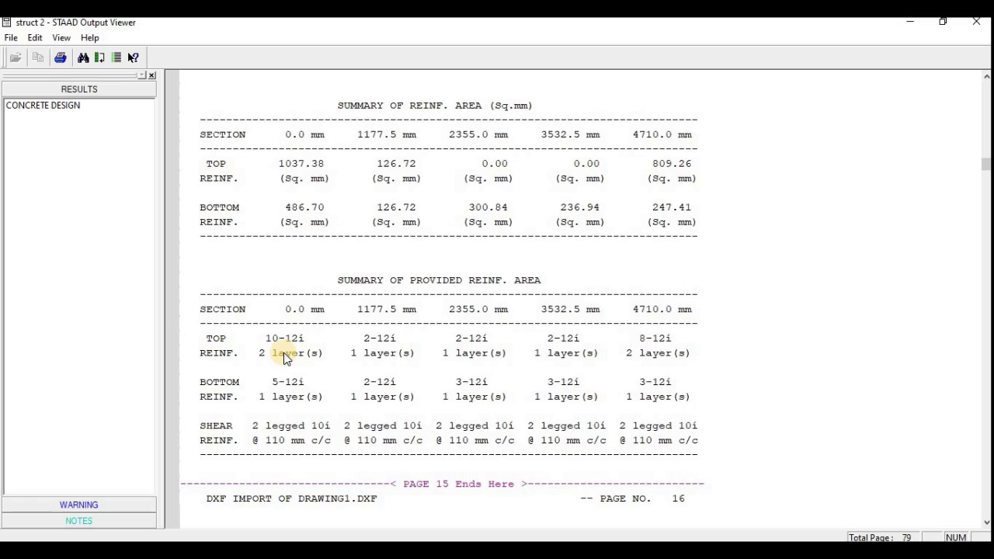
scroll(358, 373, down, 1)
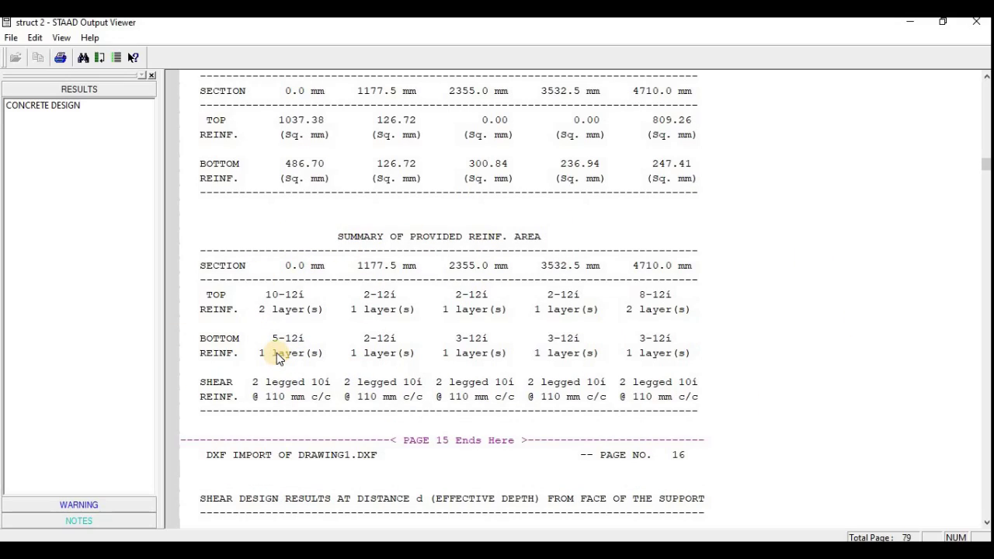
Step: Examine beam 13's shear design results, then compare beam 14's required reinforcement areas with its provided bars and stirrups
scroll(408, 423, down, 10)
scroll(419, 444, up, 4)
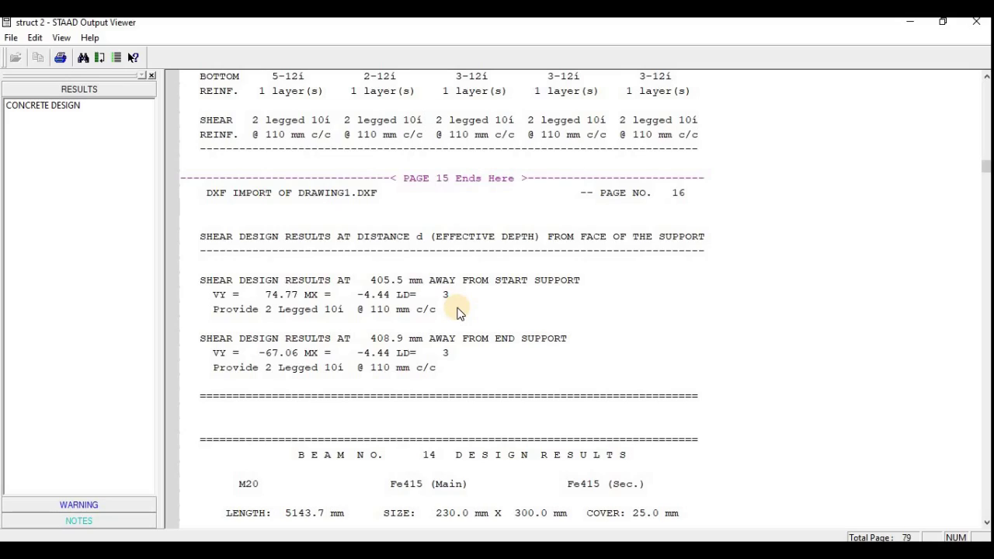
scroll(489, 330, down, 9)
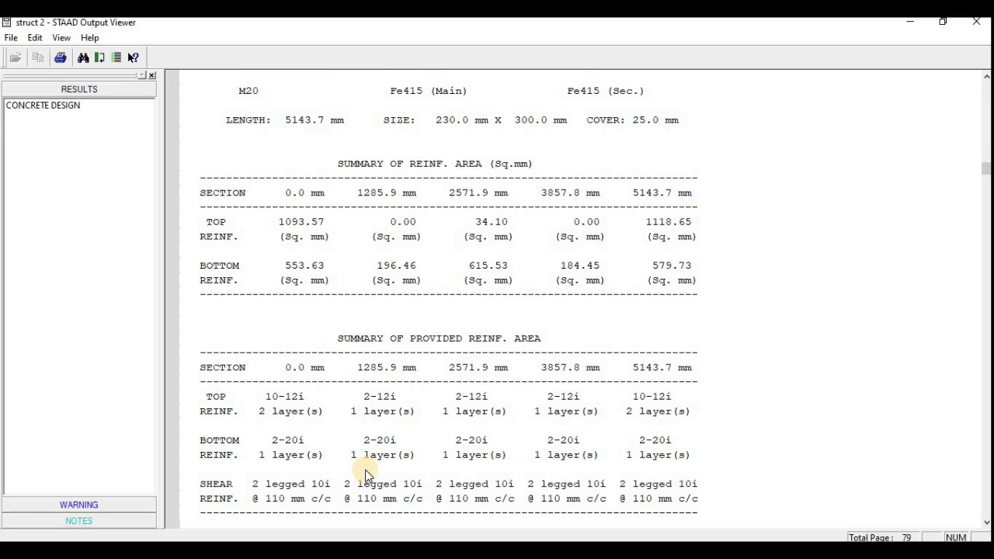
scroll(375, 437, up, 2)
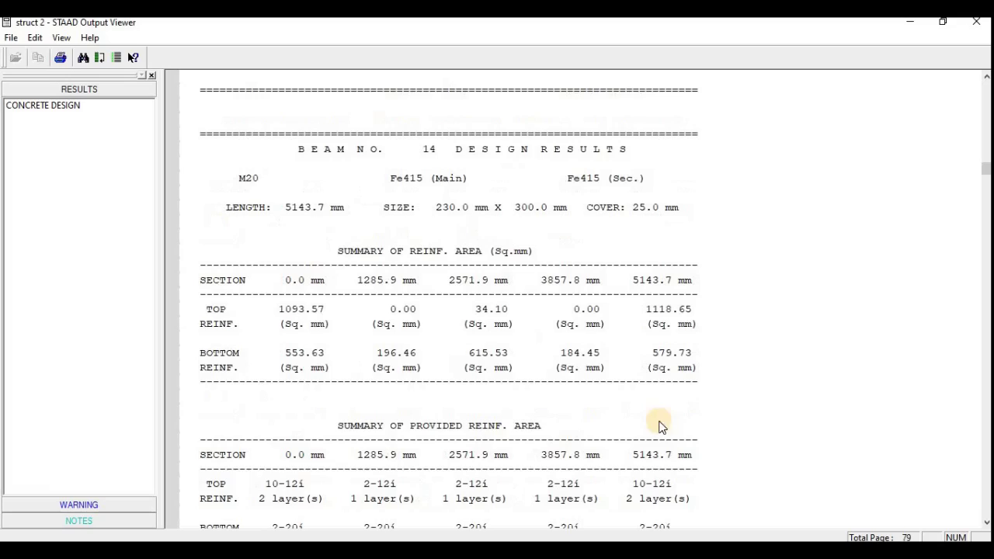
scroll(384, 311, down, 1)
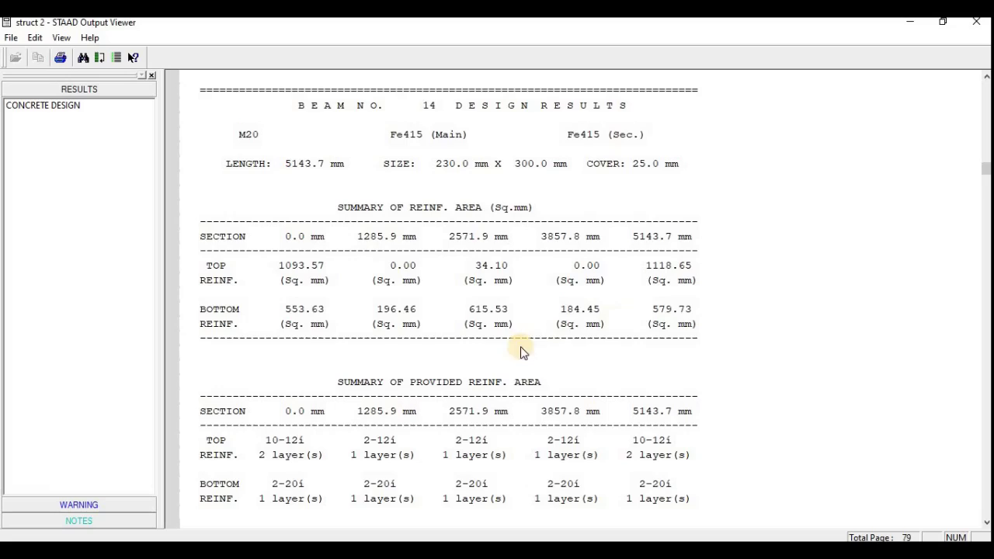
scroll(532, 351, down, 3)
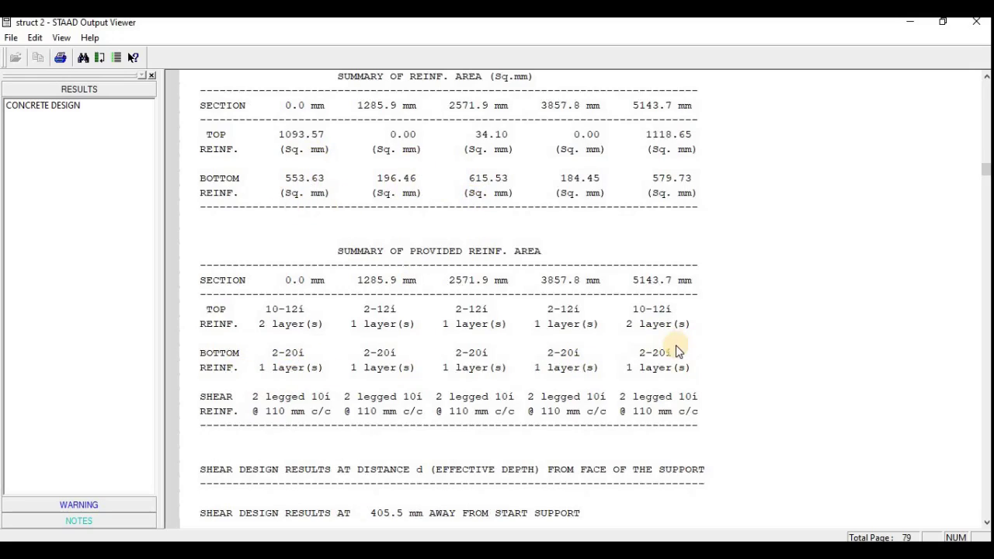
scroll(675, 351, down, 3)
Step: Skim the shear results of beam 14 and the design results through beam 17, and close the output viewer
scroll(466, 290, down, 18)
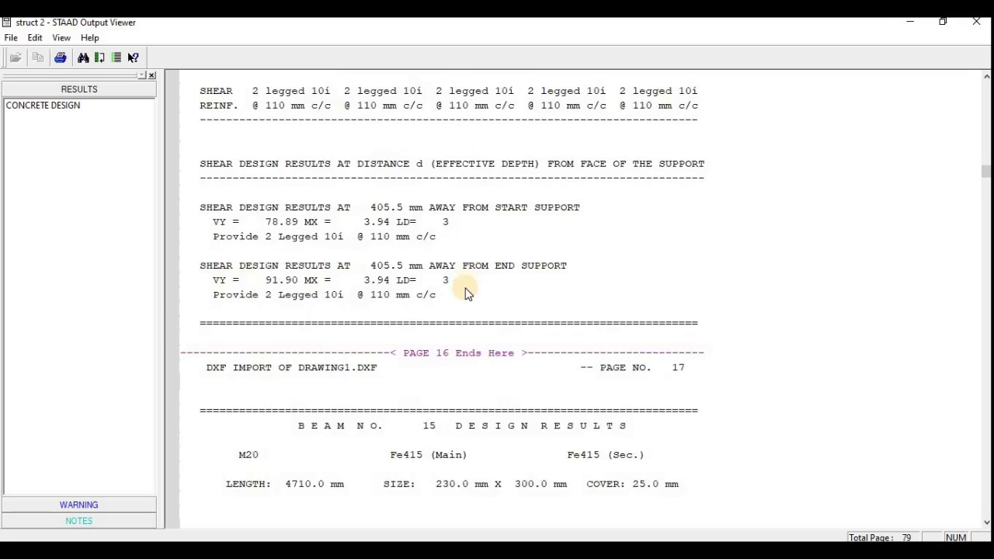
scroll(466, 291, down, 20)
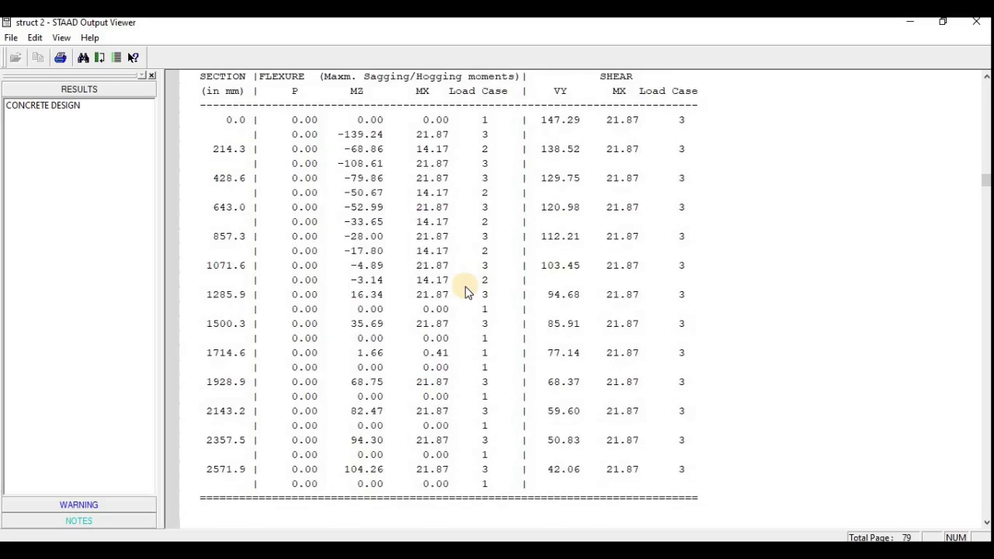
scroll(469, 286, up, 12)
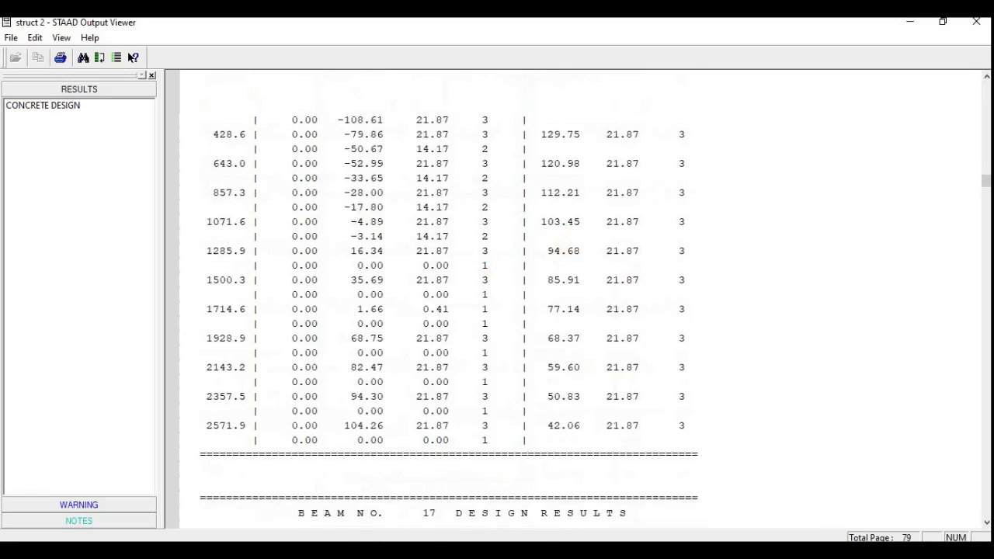
click(981, 26)
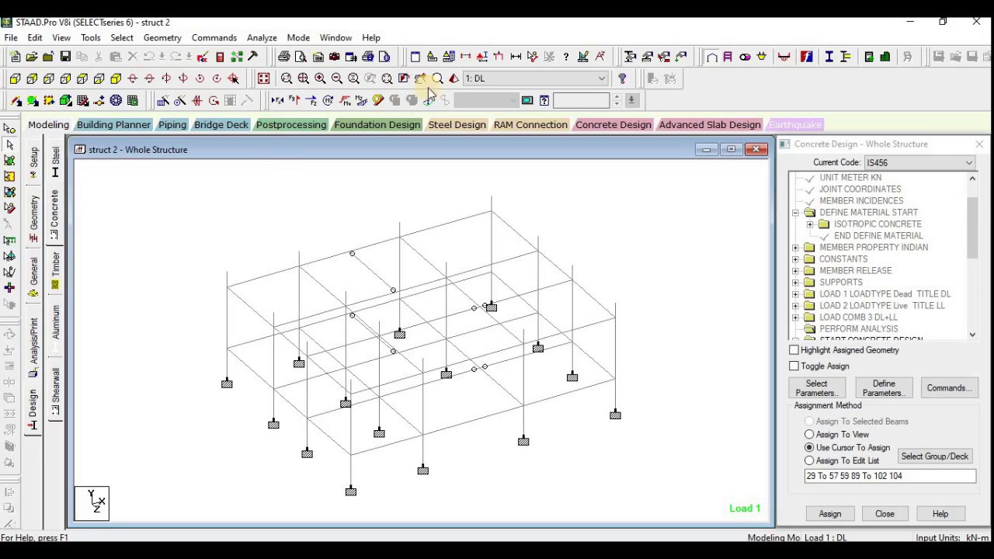
Step: Make 3: DL+LL the active load case and enter Postprocessing with load cases DL, LL and DL+LL selected for results
click(500, 78)
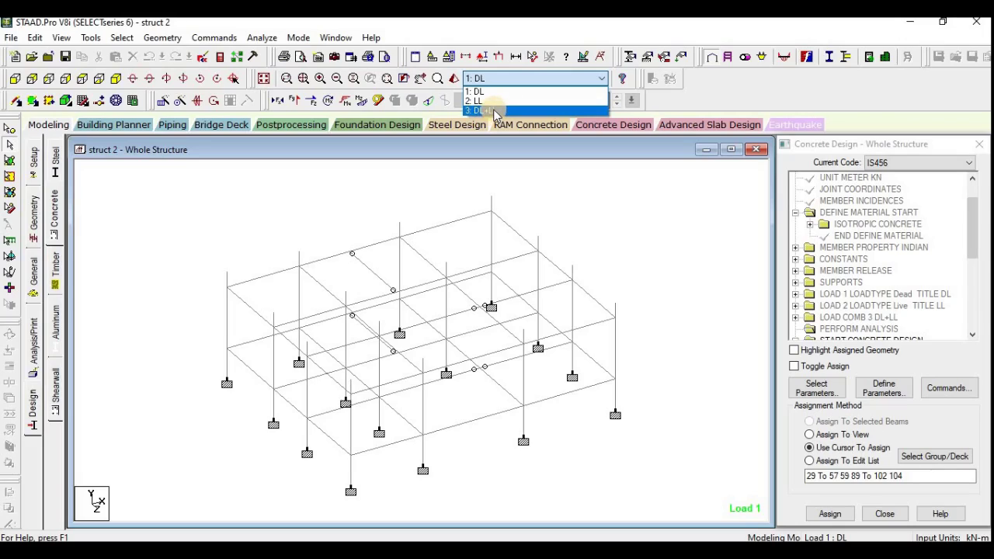
click(494, 111)
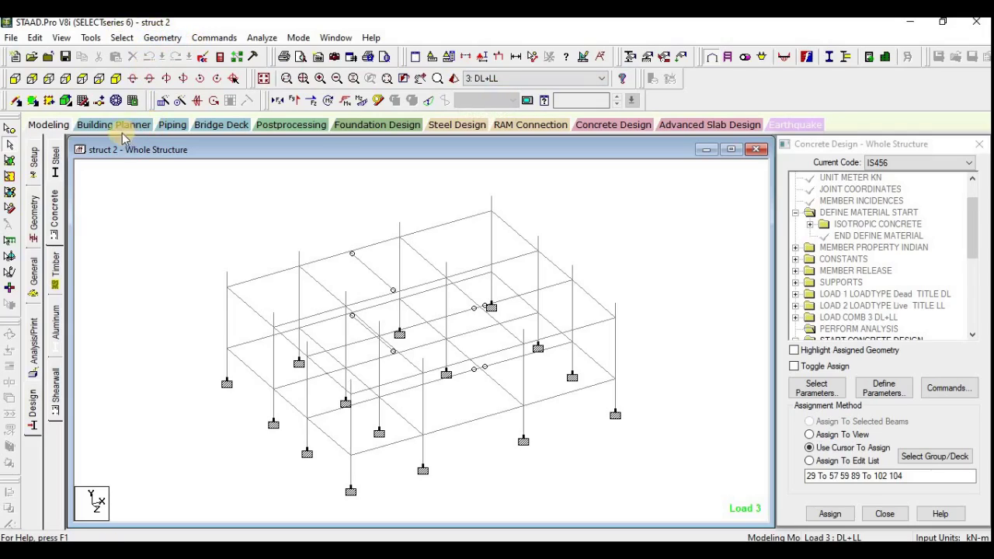
click(293, 125)
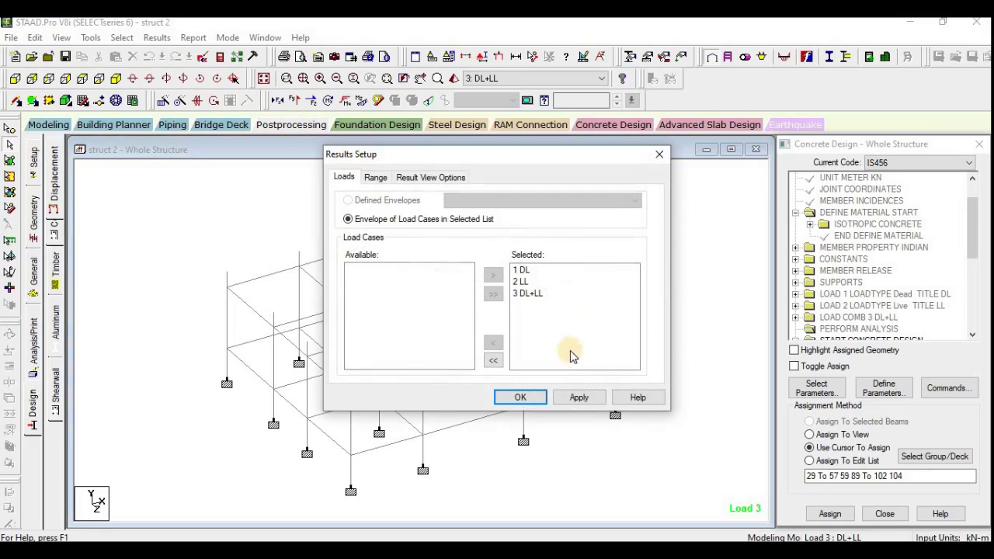
click(528, 397)
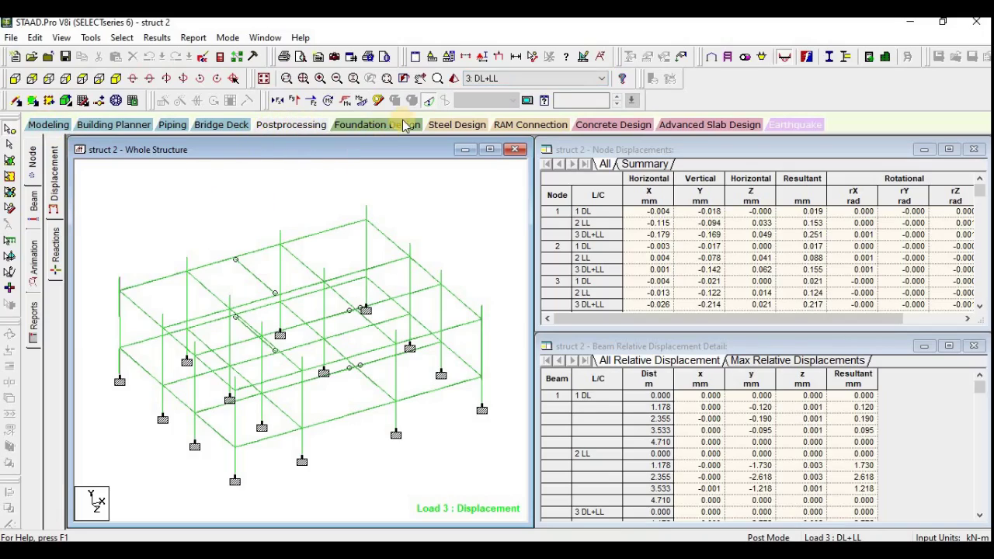
Step: Hide the deflected shape and display the axial force, Shear Y, Shear Z, torsion, Bending Y and Bending Z diagrams
click(425, 104)
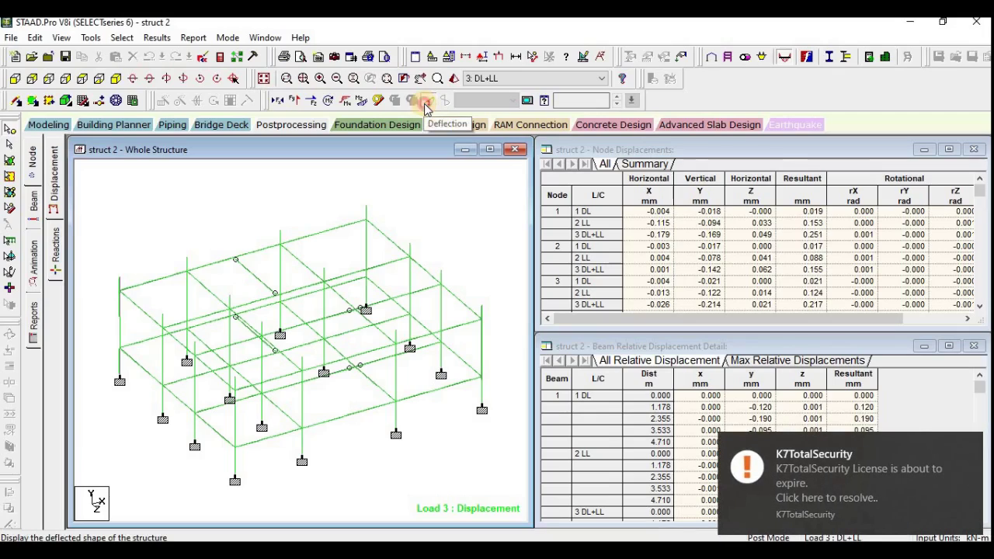
click(960, 453)
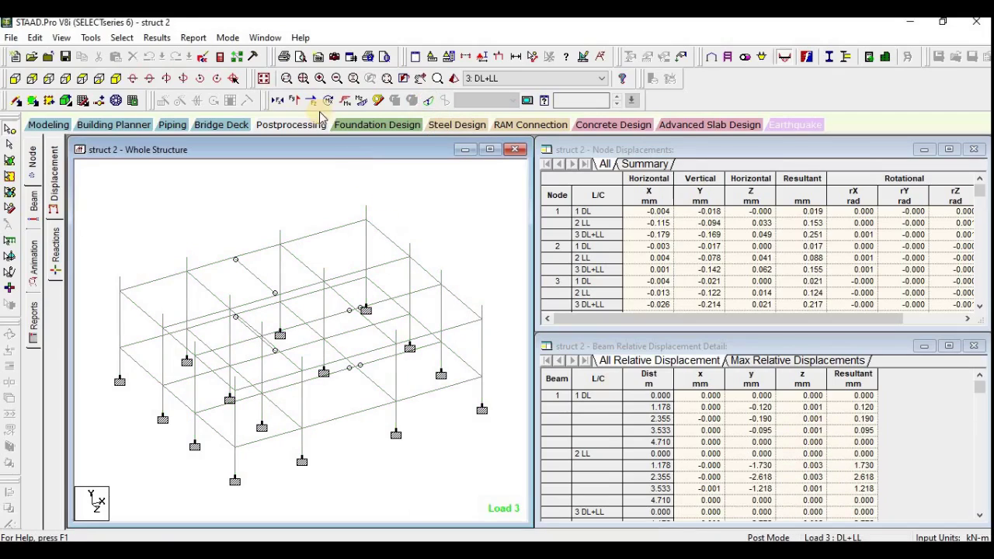
click(278, 101)
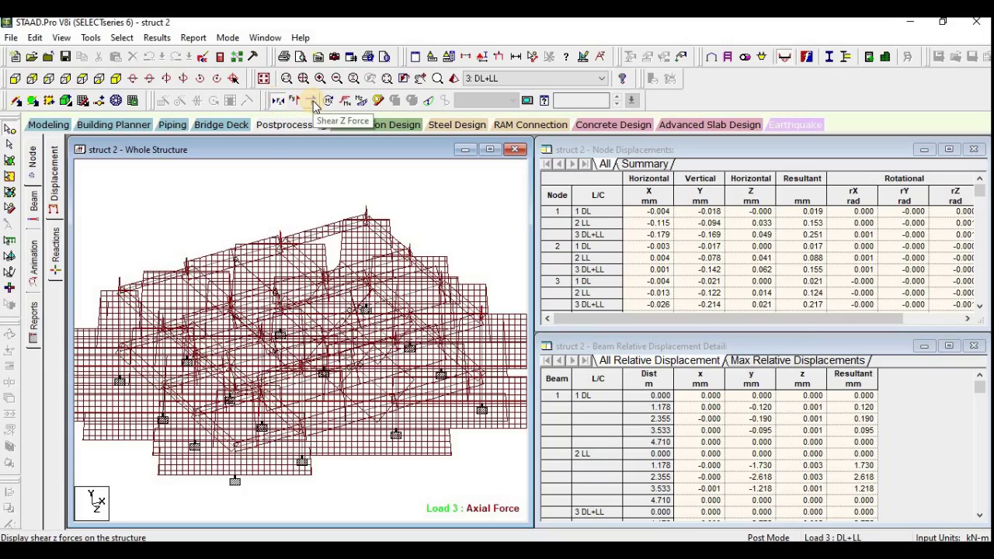
click(312, 102)
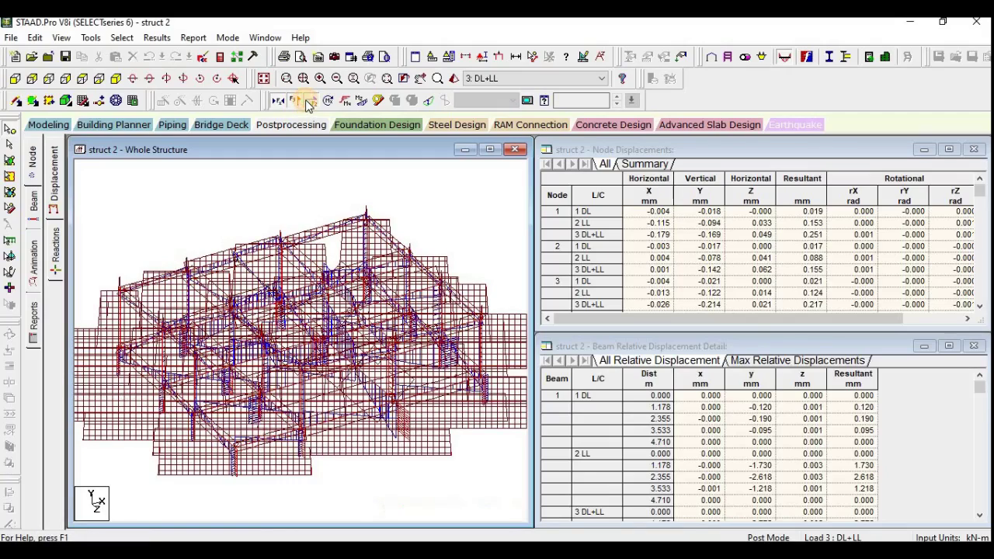
click(325, 102)
click(329, 106)
click(348, 105)
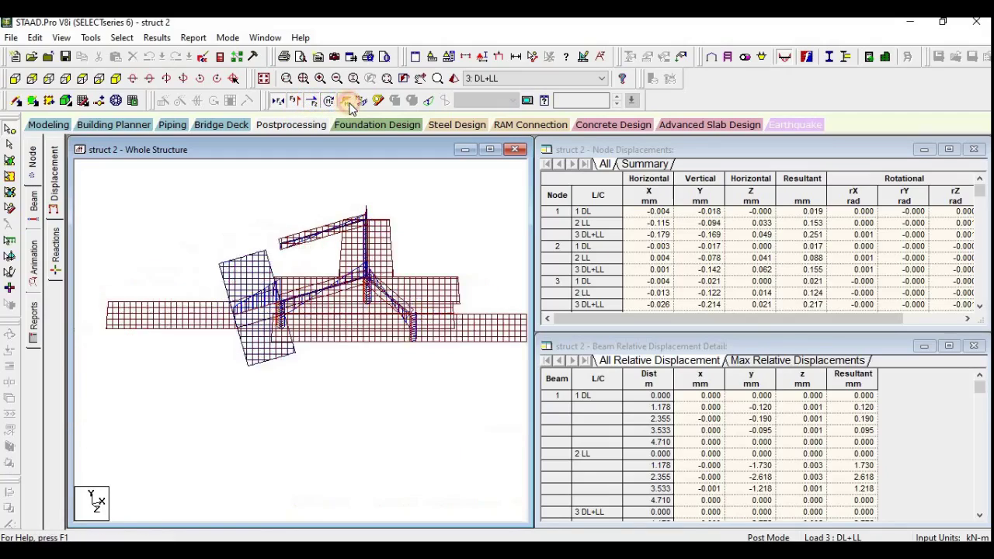
click(360, 105)
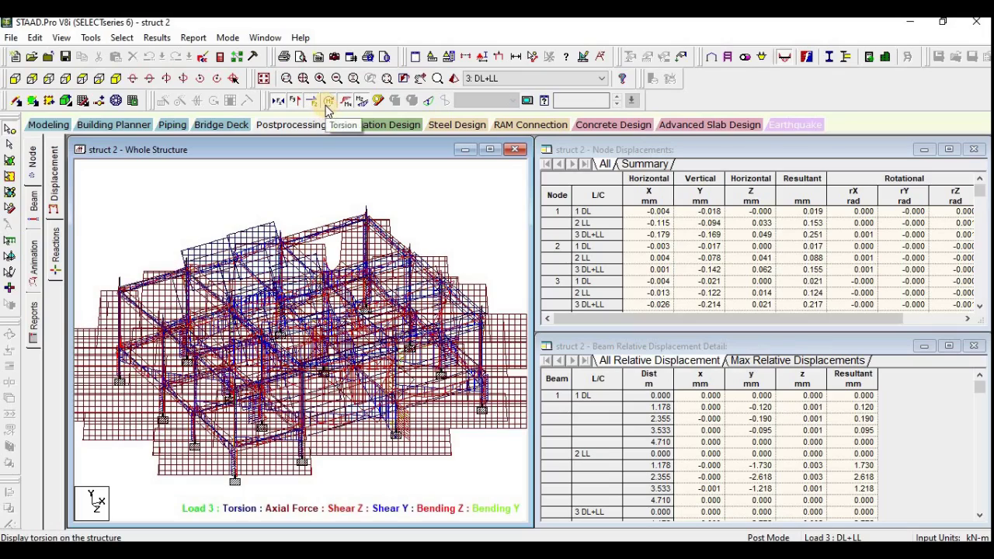
Step: Hide the torsion, axial, Shear Y, Shear Z and Bending Y diagrams, and inspect the frame's Bending Z diagram closely
click(327, 102)
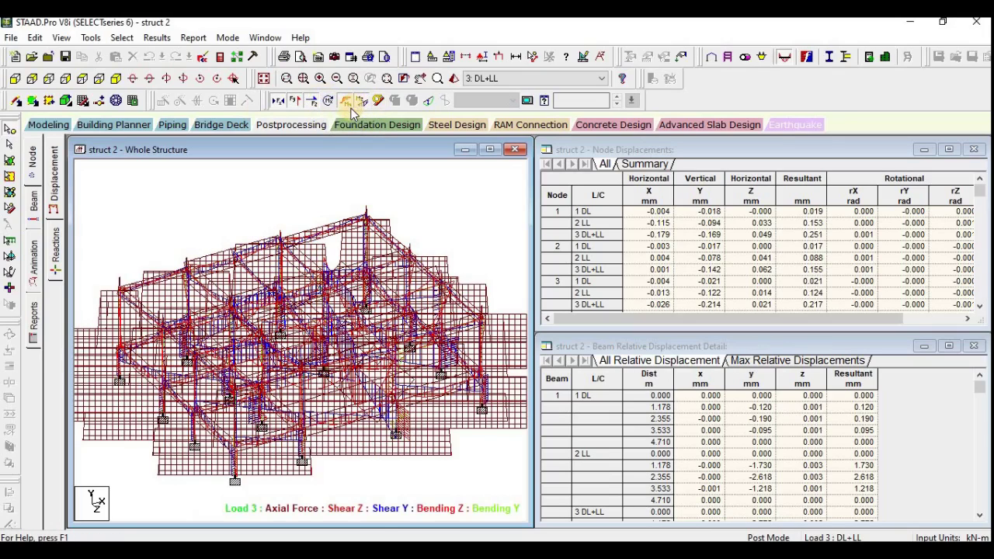
click(277, 101)
click(295, 102)
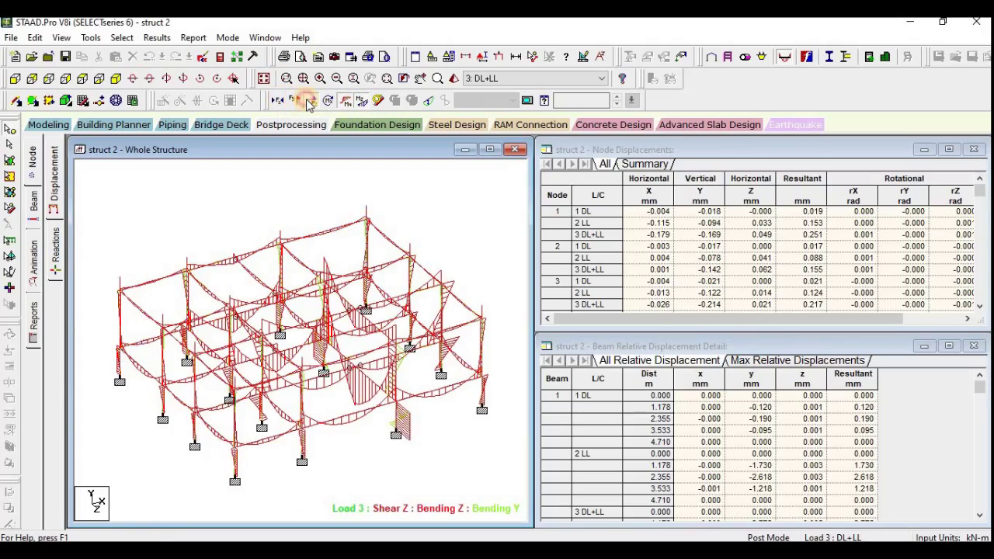
click(309, 102)
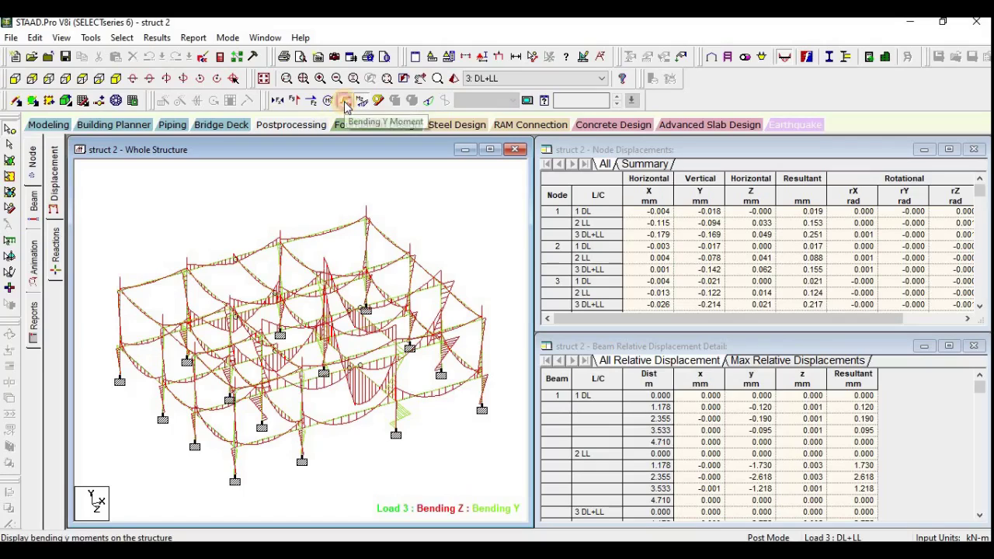
click(346, 106)
scroll(259, 275, up, 6)
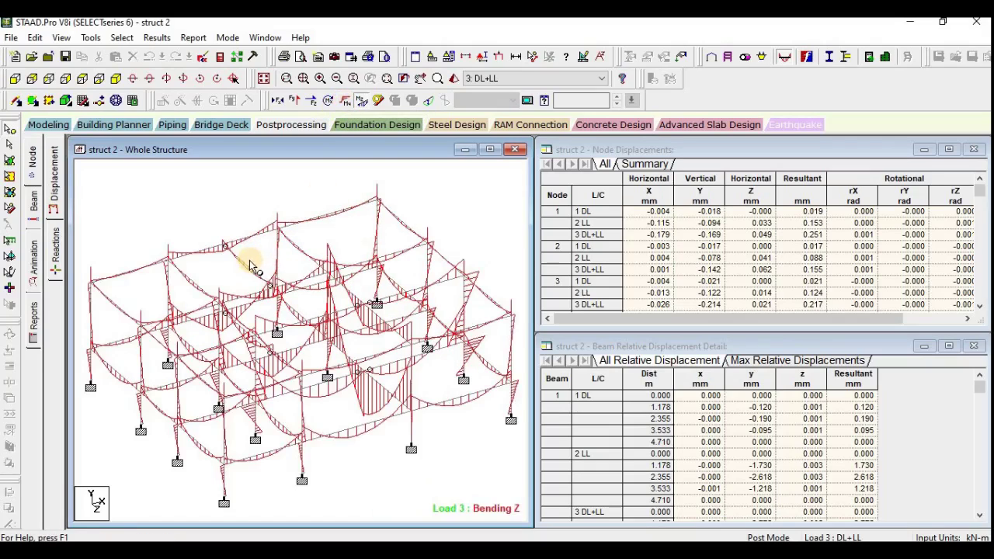
scroll(251, 214, up, 4)
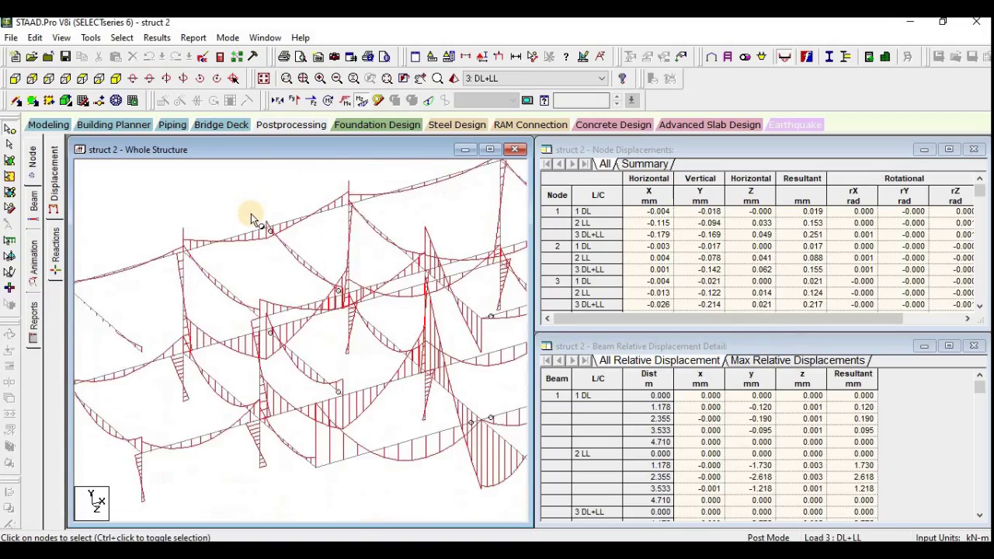
middle_drag(300, 289, 287, 273)
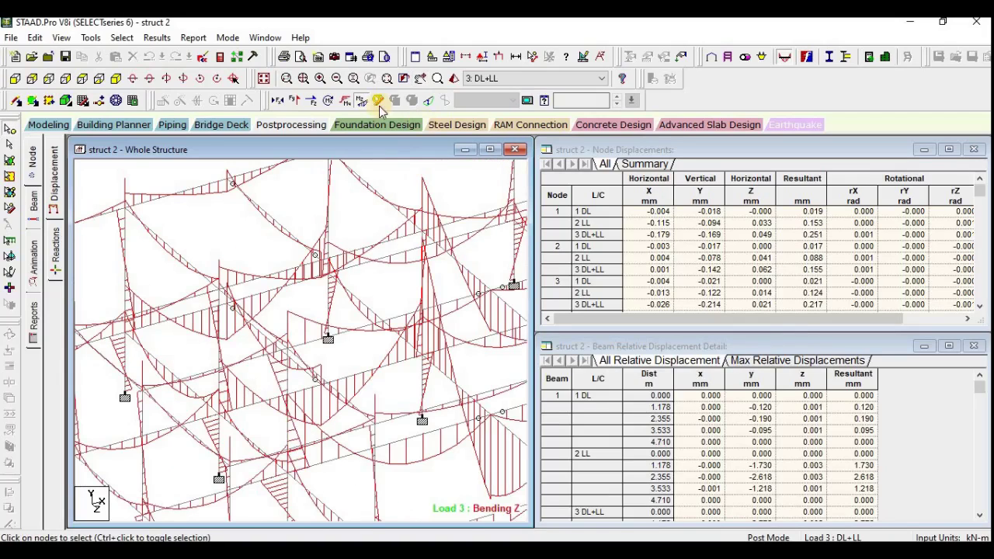
Step: Replace the Bending Z diagram with the Bending Y diagram and inspect it on the upper beams and columns
click(346, 101)
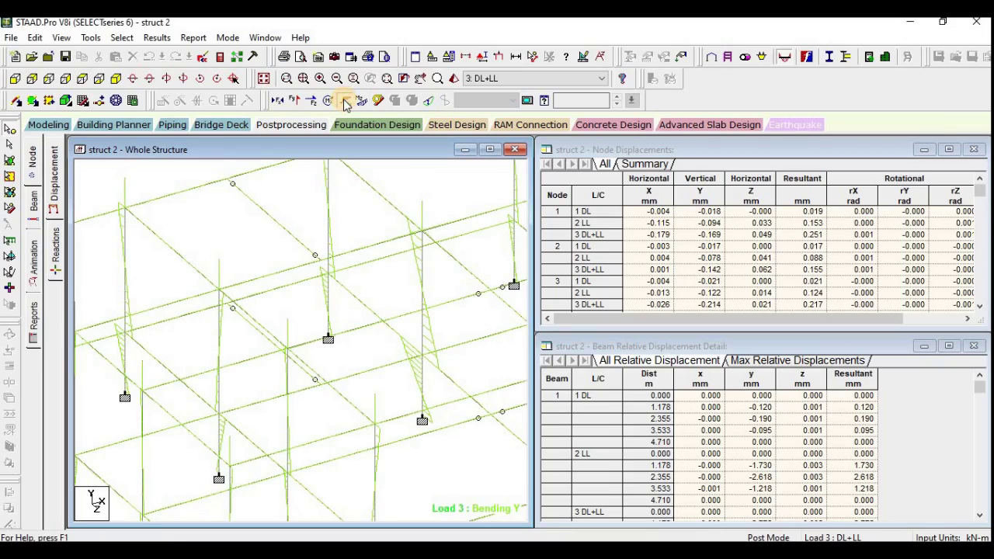
middle_drag(212, 276, 226, 371)
scroll(294, 258, up, 1)
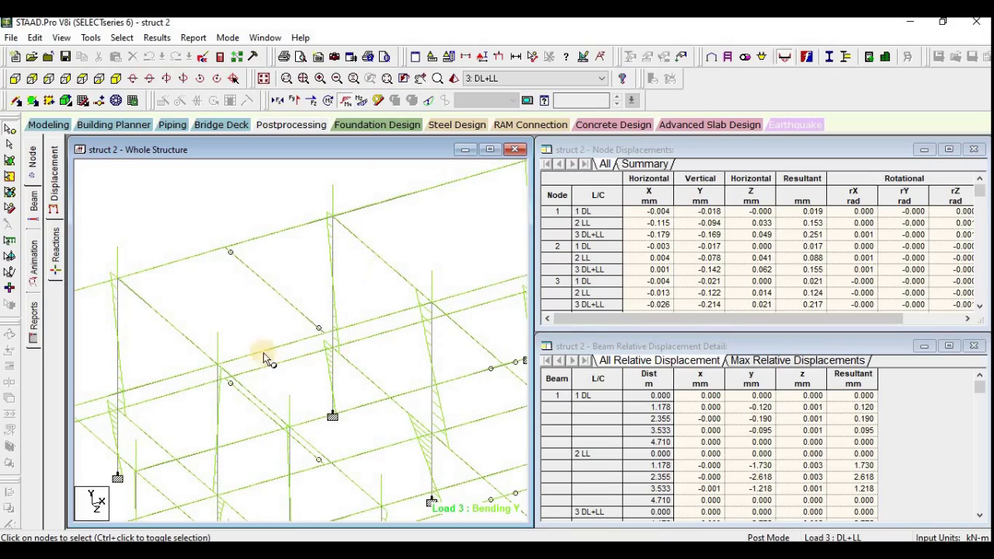
Step: Switch back from Bending Y to the Bending Z diagram and inspect the moments on the inner beams and columns
click(350, 109)
click(347, 101)
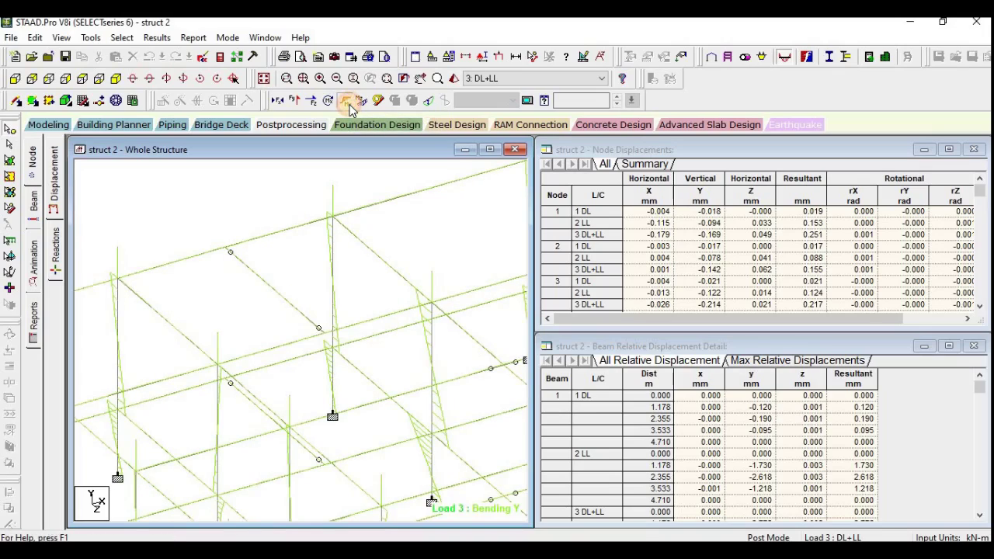
click(350, 101)
click(363, 101)
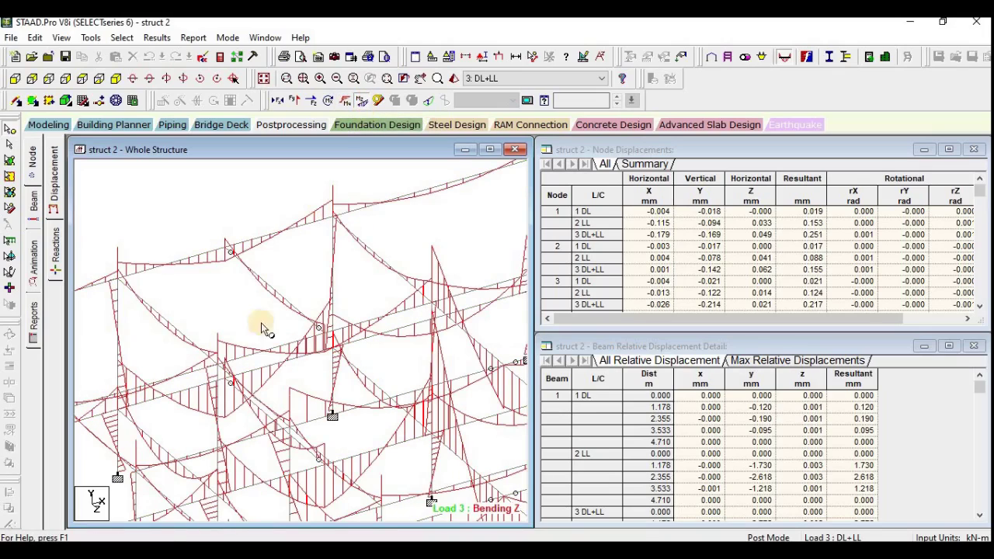
middle_drag(286, 386, 331, 355)
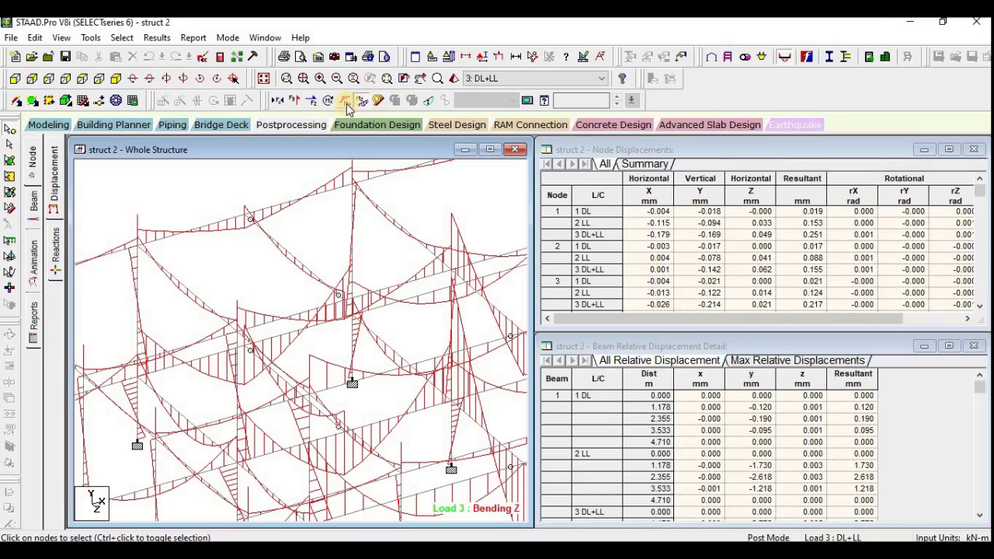
scroll(295, 378, up, 3)
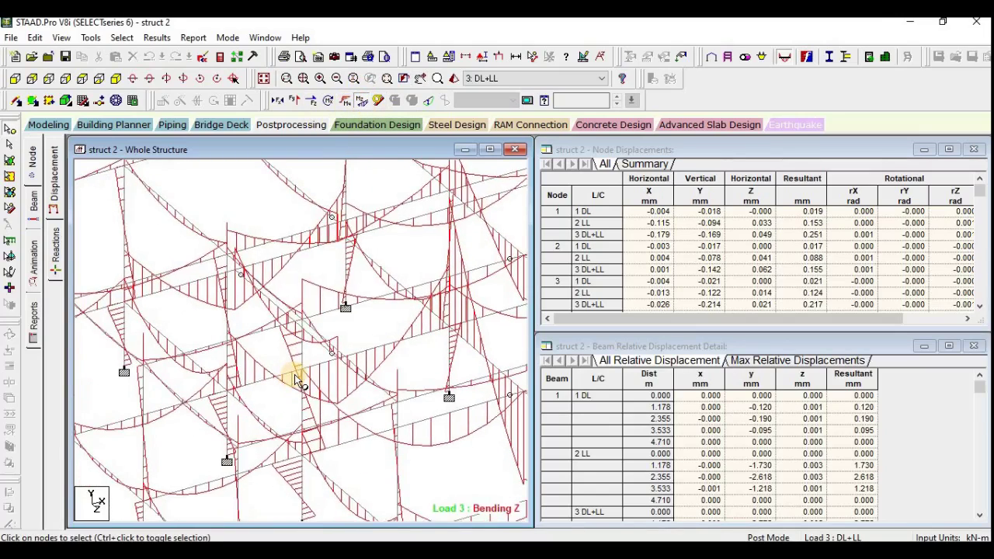
scroll(295, 378, up, 2)
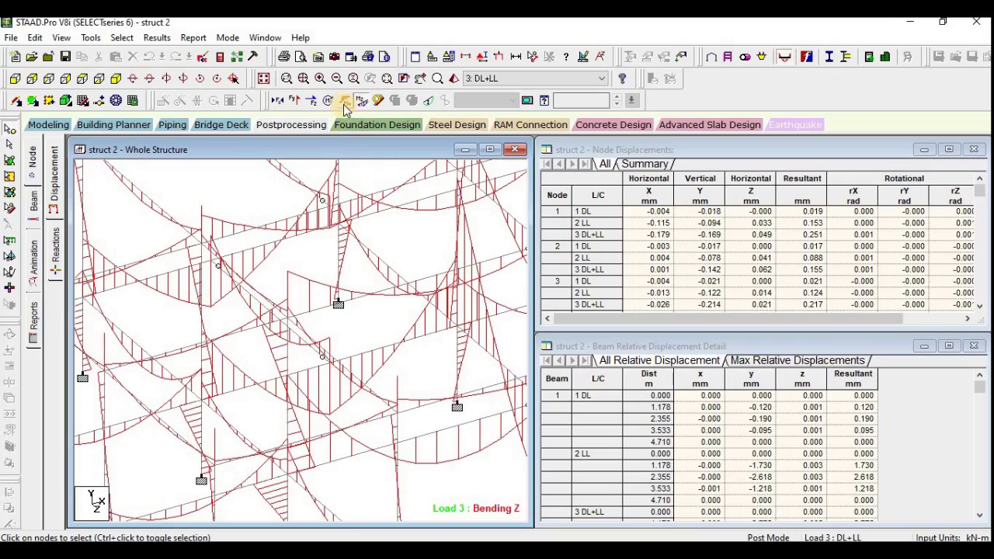
Step: Display the Shear Y diagram for load case 3 in place of the Bending Z diagram
click(360, 106)
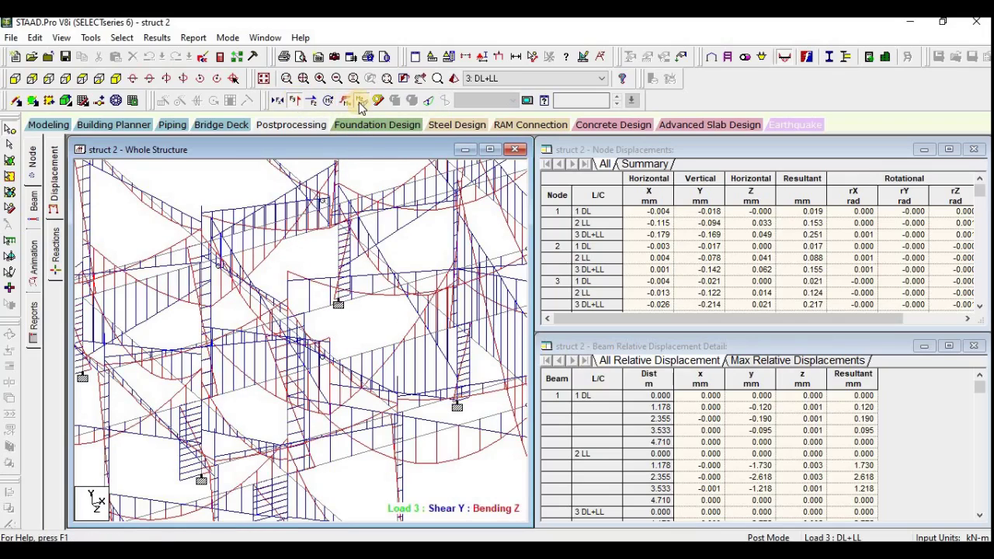
click(359, 104)
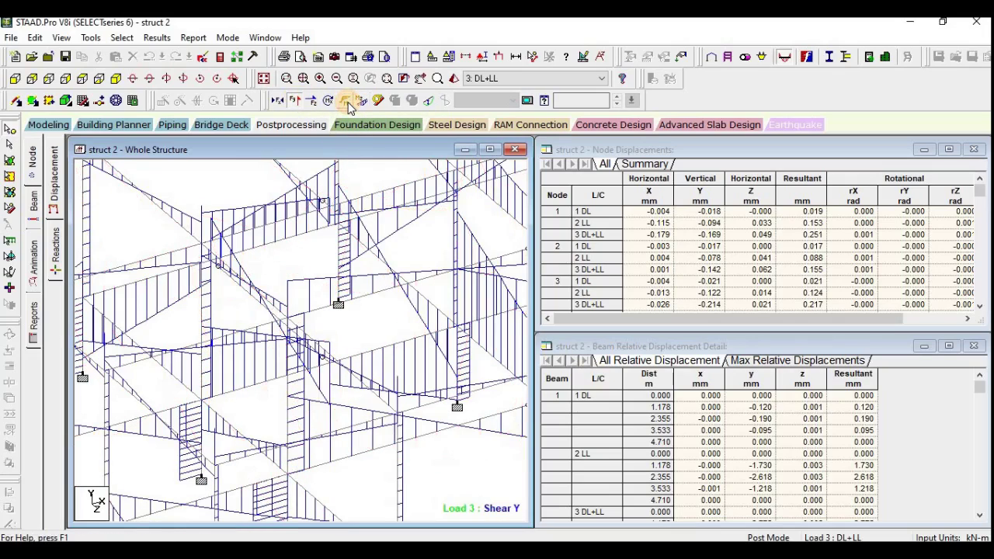
click(285, 103)
click(286, 104)
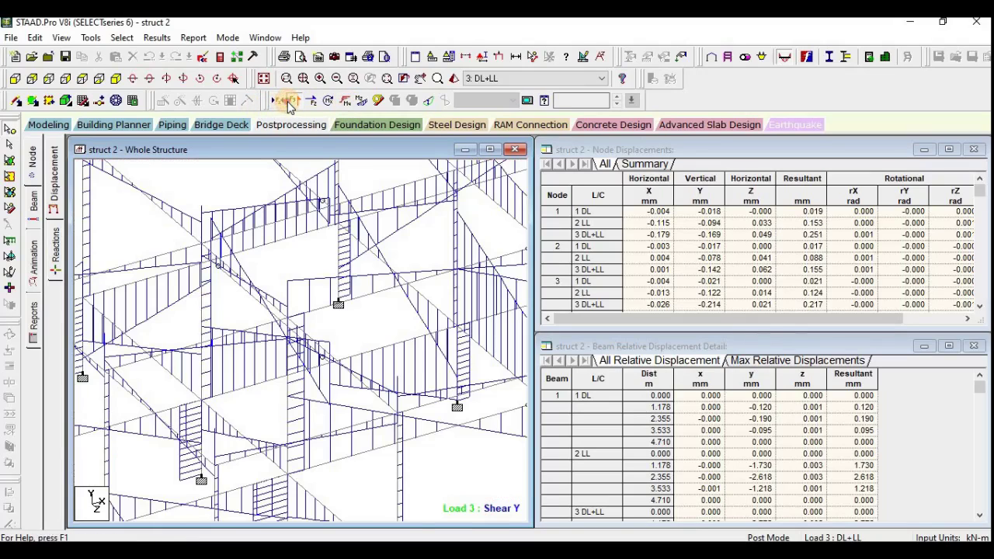
Step: Hide the Shear Y diagram so the frame is shown without force diagrams
click(288, 103)
scroll(291, 311, down, 3)
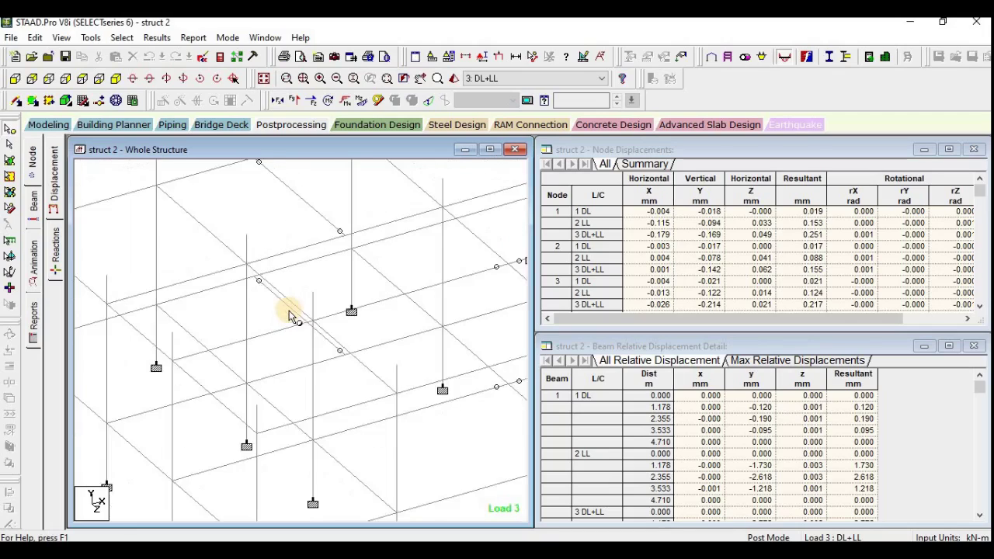
scroll(289, 314, down, 5)
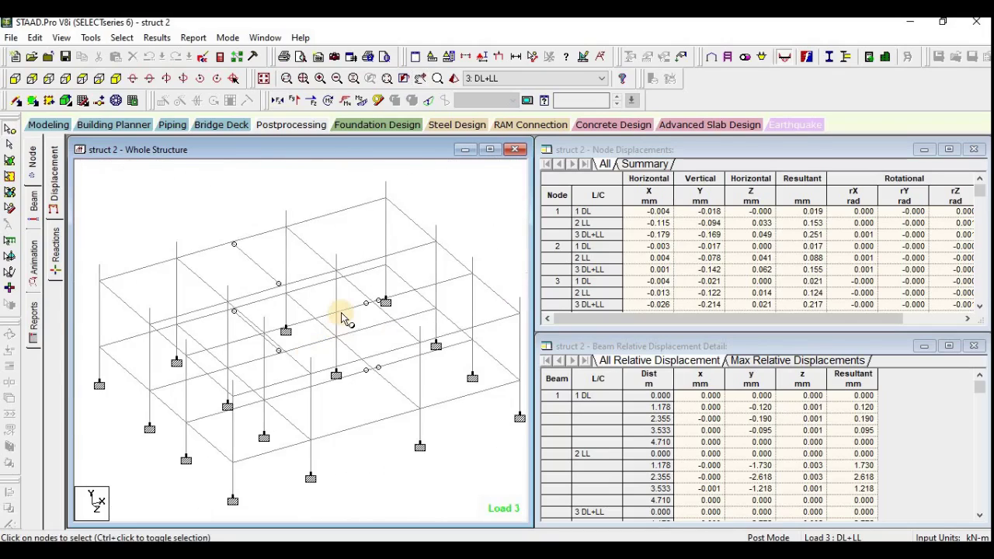
scroll(341, 318, down, 3)
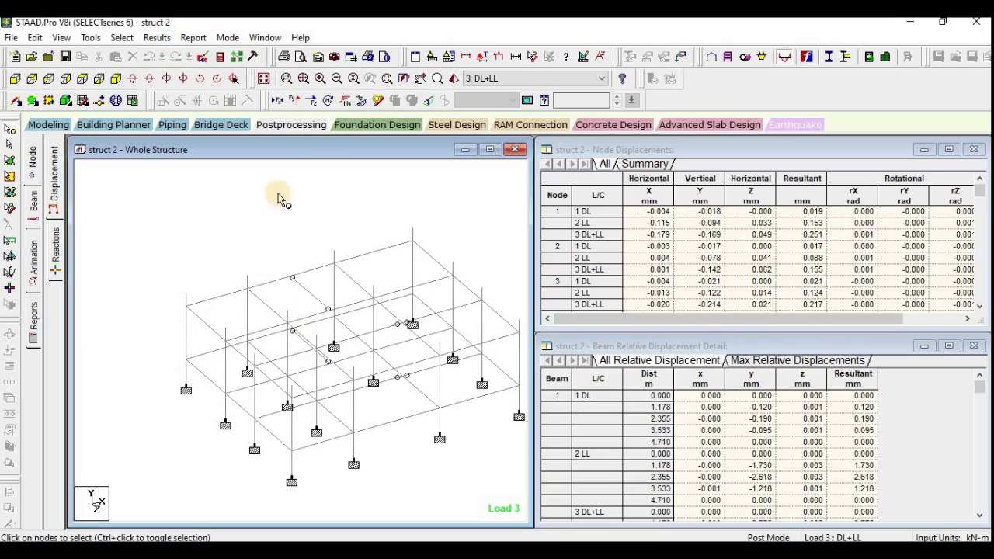
Step: Display the Axial Force and Shear Z diagrams for load case 3 in turn, and hide each one again
click(294, 101)
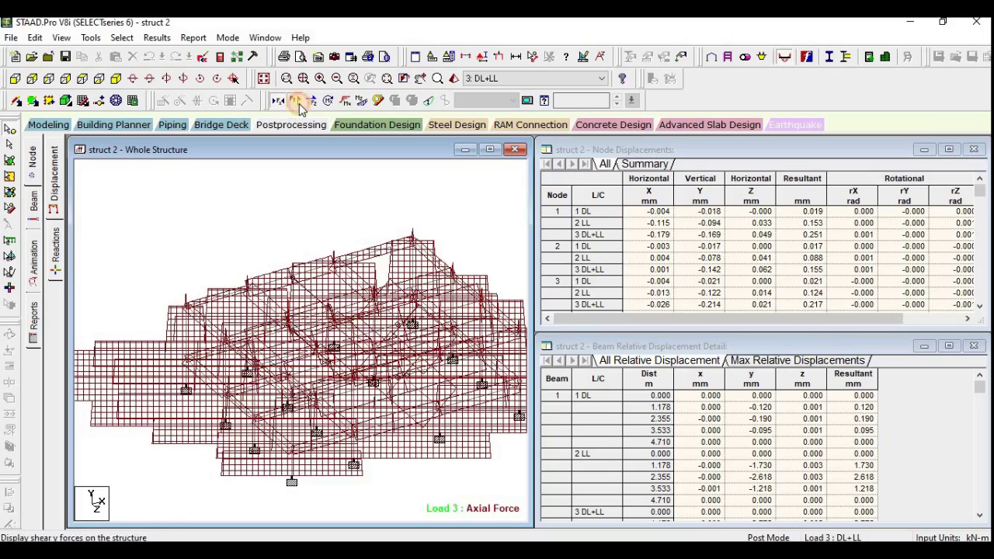
click(296, 102)
click(278, 101)
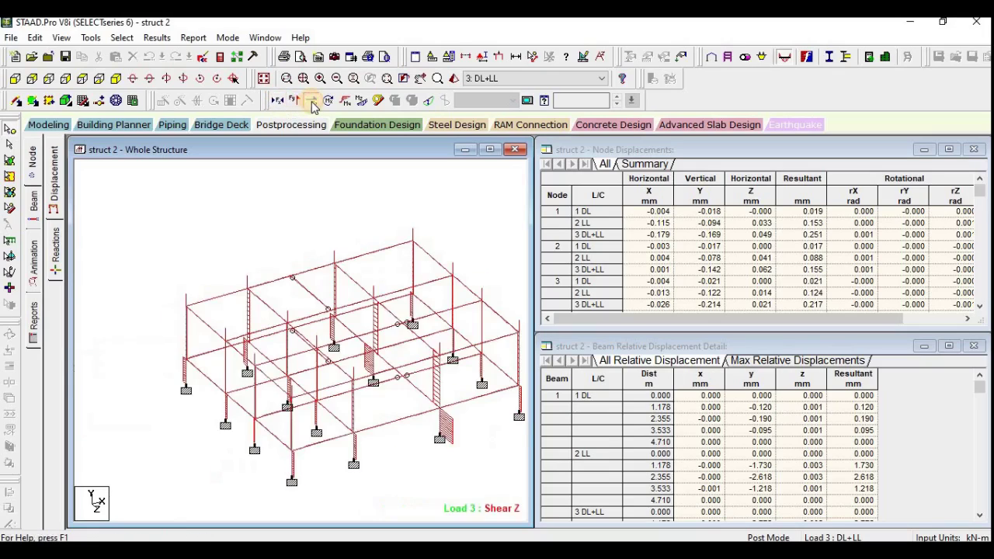
click(313, 102)
click(223, 277)
middle_drag(309, 307, 251, 278)
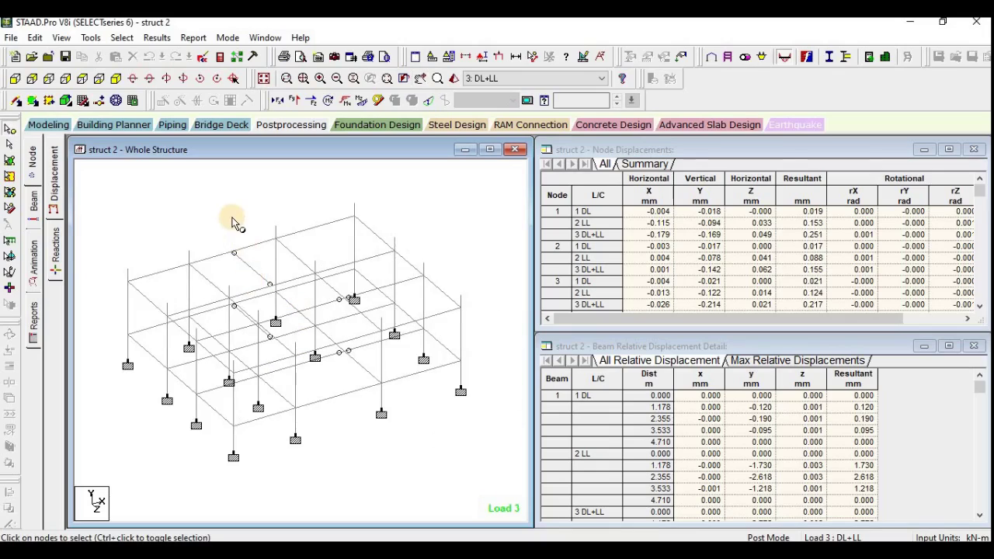
scroll(233, 218, up, 2)
scroll(233, 218, up, 1)
scroll(241, 321, down, 1)
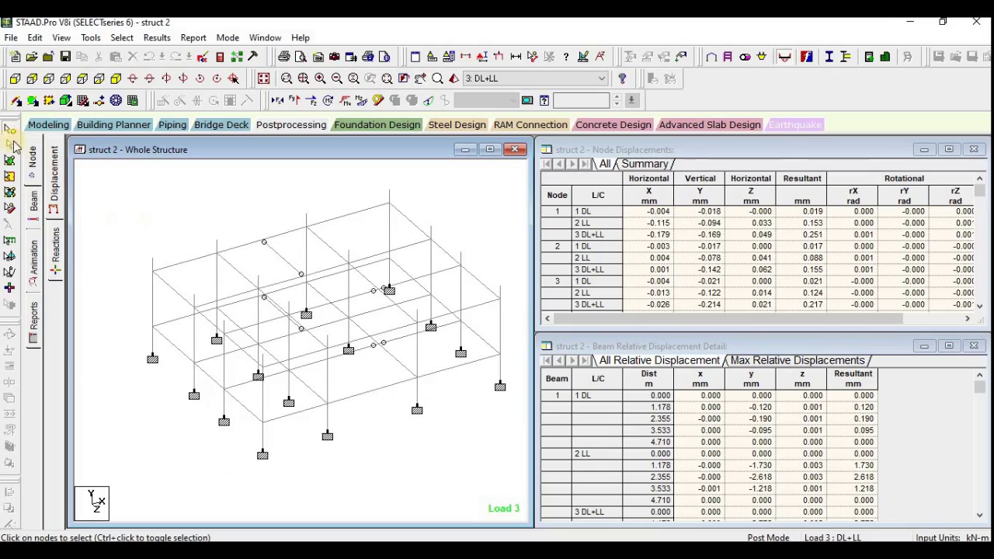
click(34, 39)
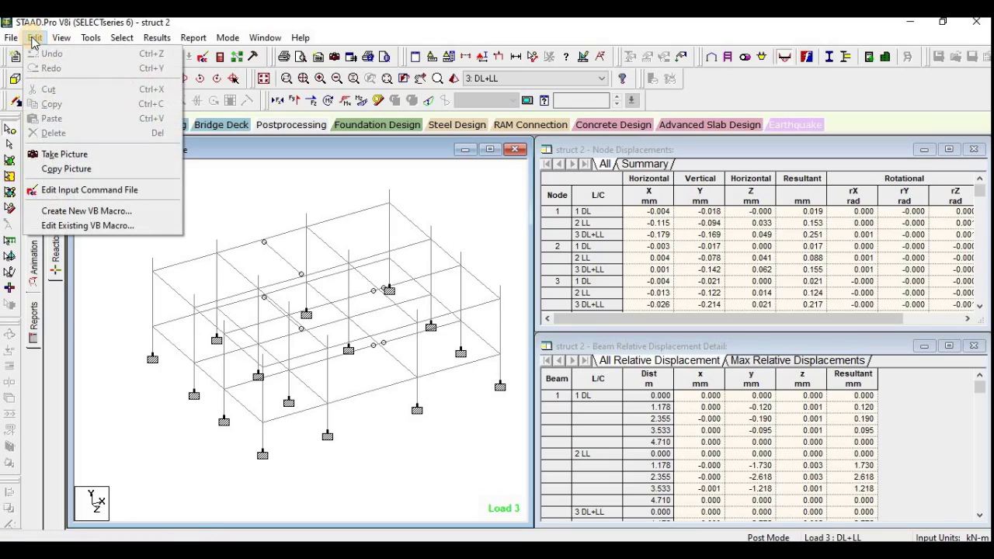
mouse_move(49, 41)
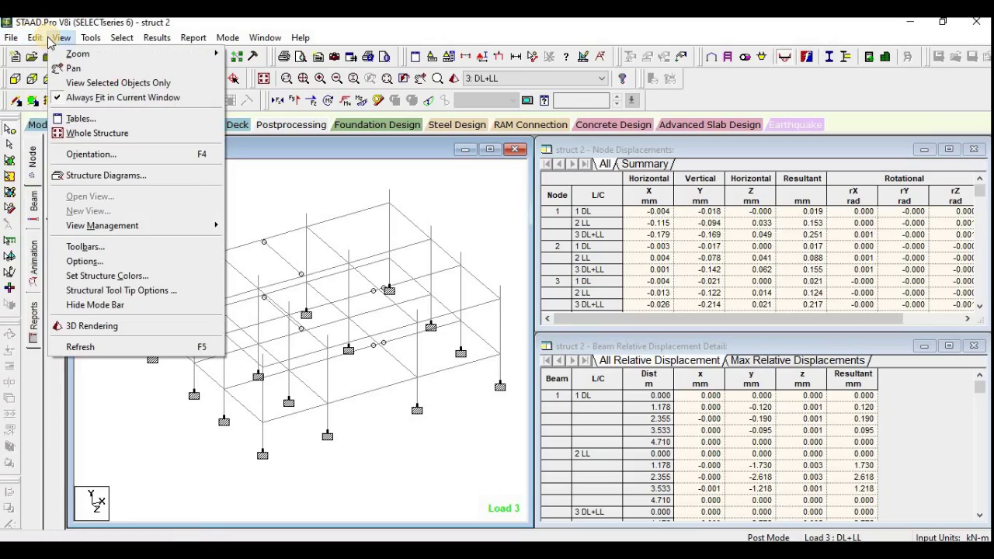
mouse_move(90, 37)
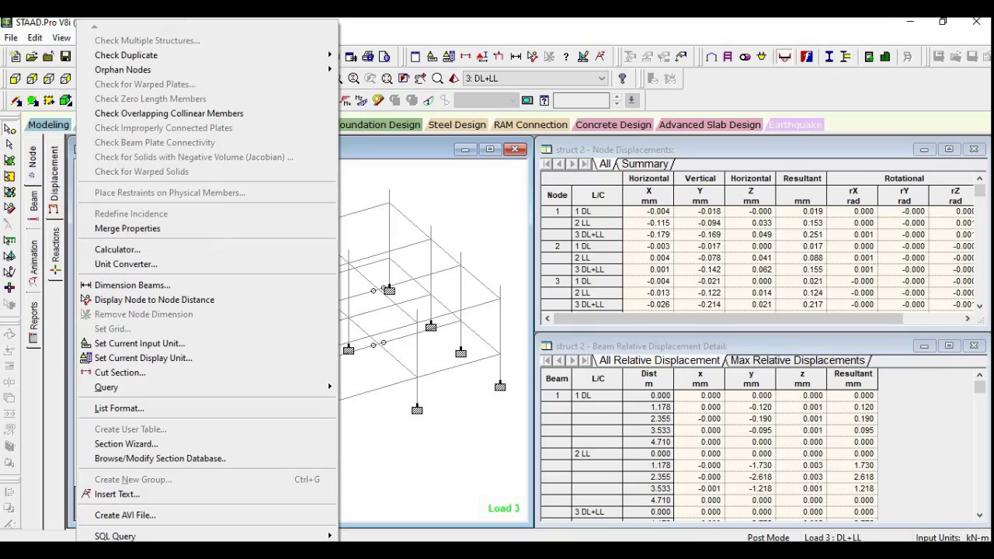
click(405, 28)
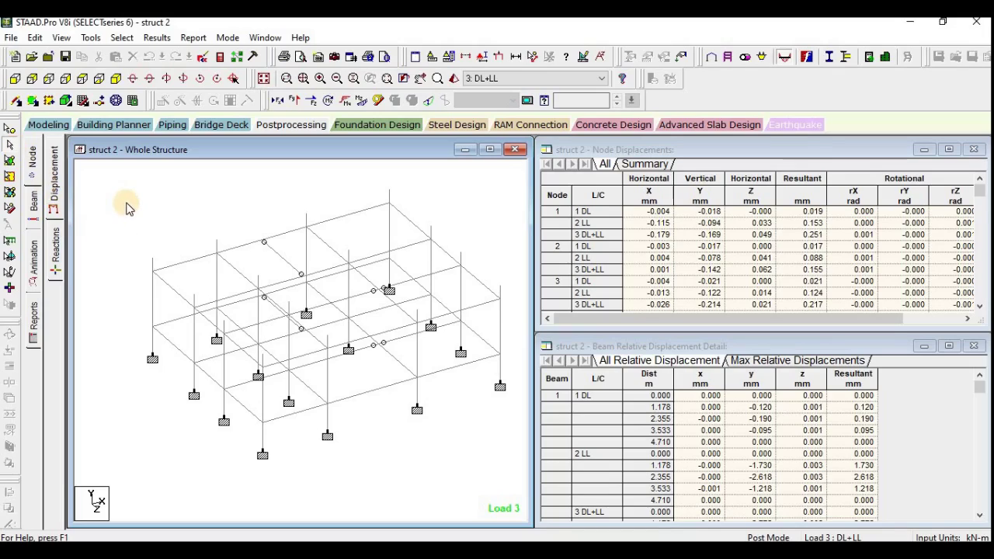
Step: Select all columns of the frame as the beams parallel to the Y axis
click(120, 37)
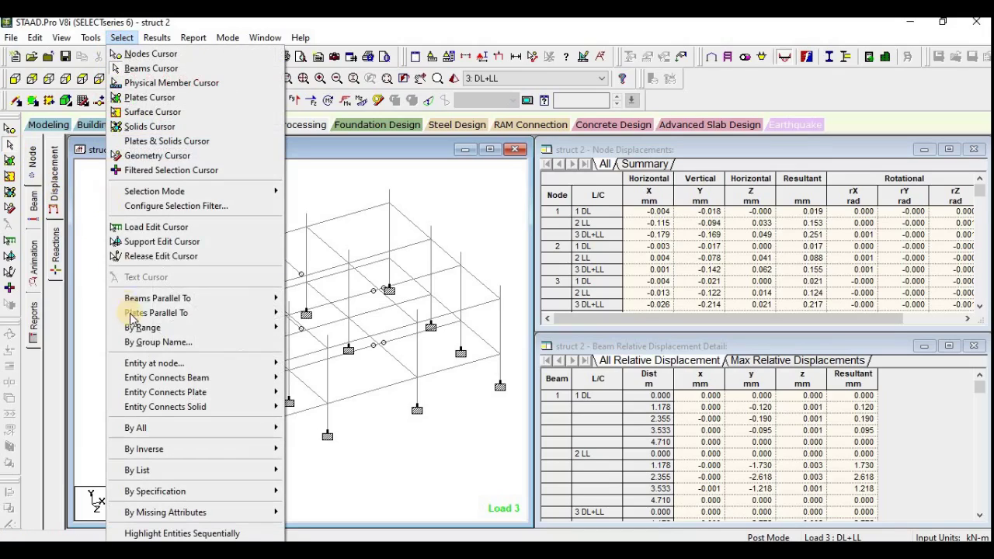
mouse_move(155, 298)
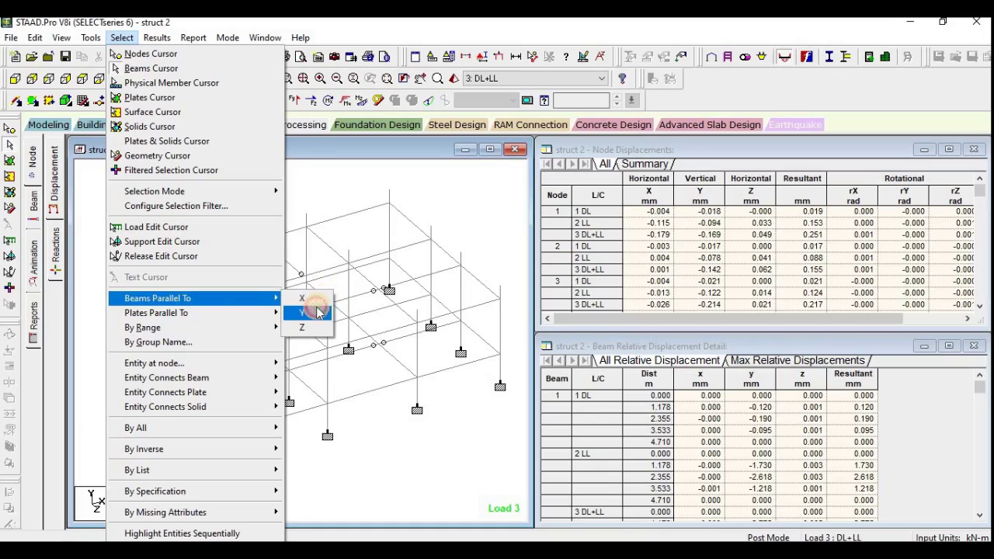
click(317, 312)
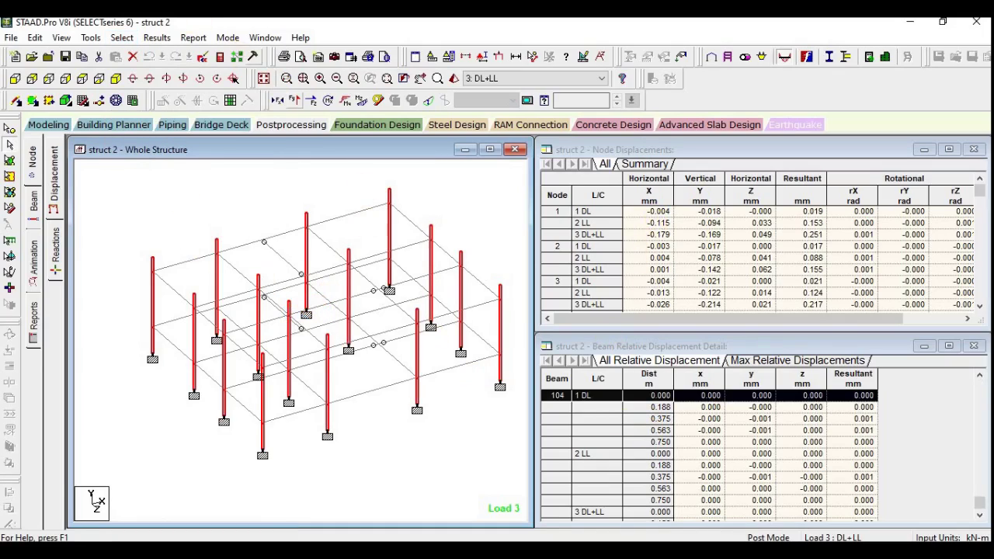
Step: Generate the Beam End Forces report for the selected columns, sorted by Axial Force from high to low
click(194, 37)
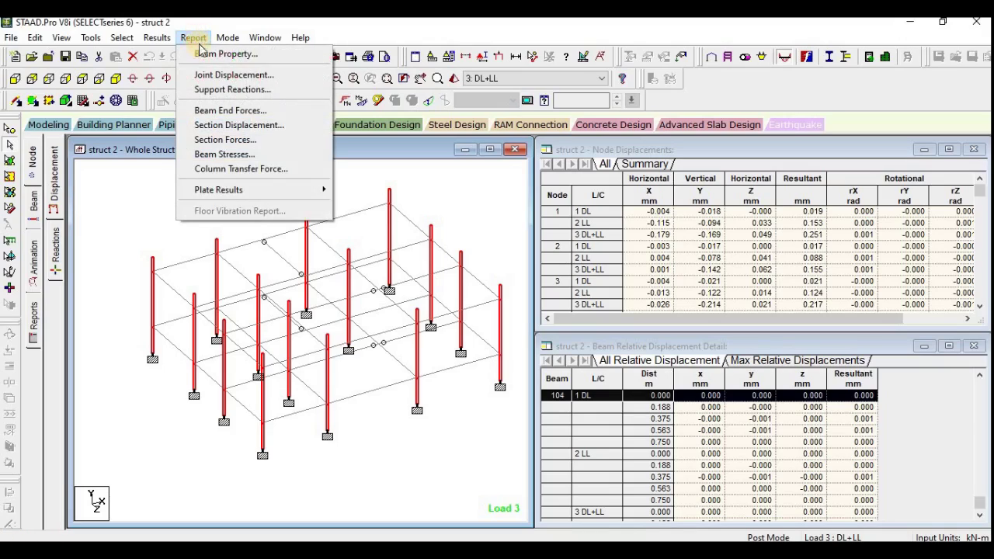
click(233, 111)
drag(466, 159, 650, 153)
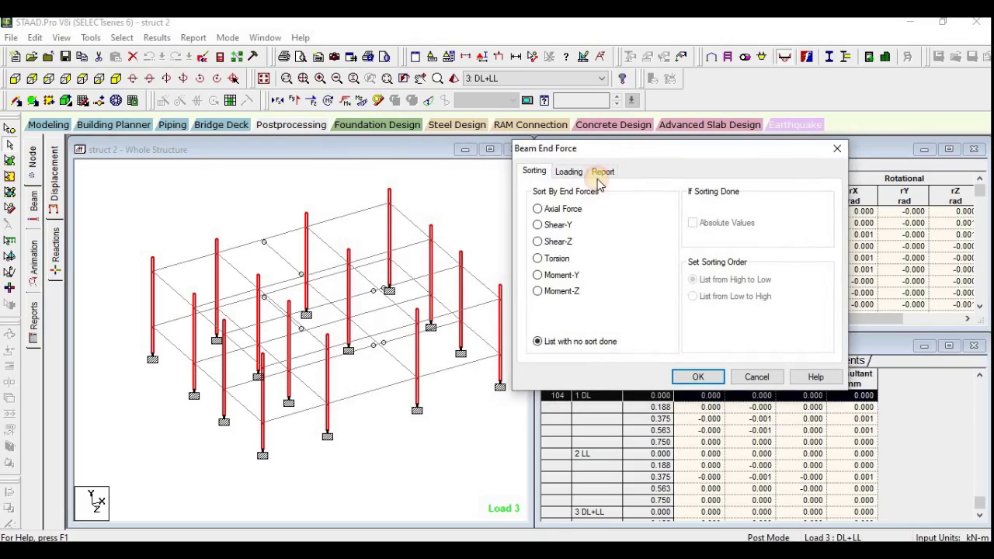
click(551, 211)
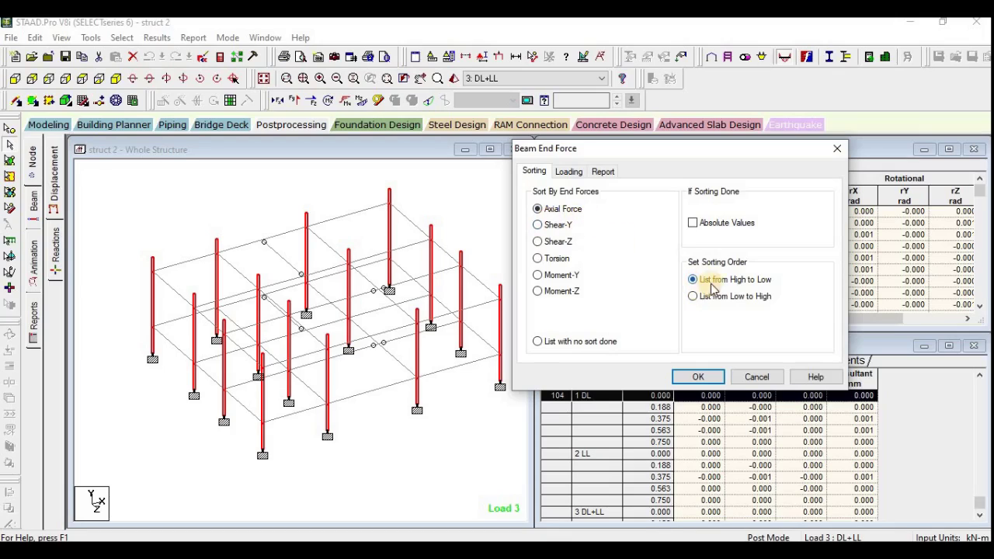
click(695, 378)
Step: Highlight the first-ranked column in the end force table and move the table aside to locate it in the frame
click(90, 184)
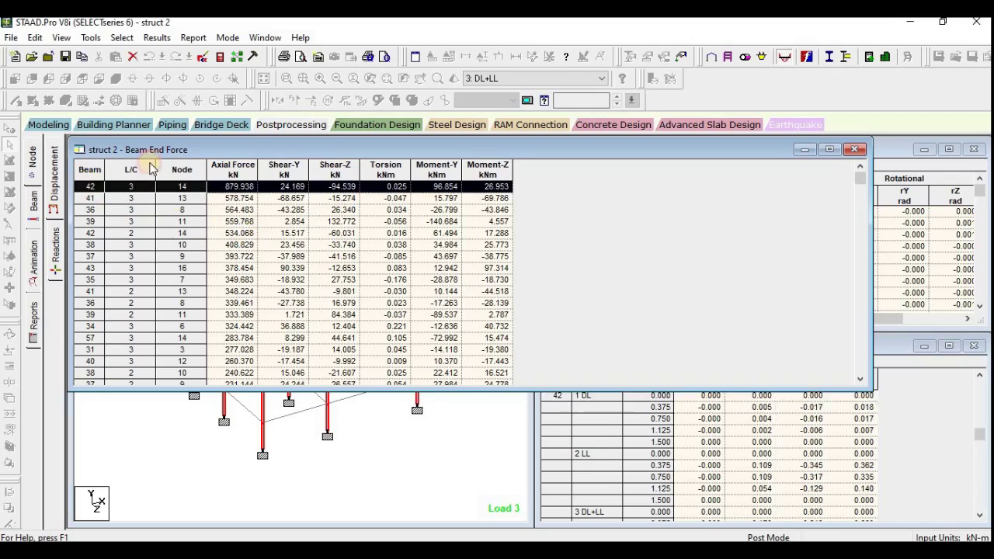
drag(164, 149, 605, 144)
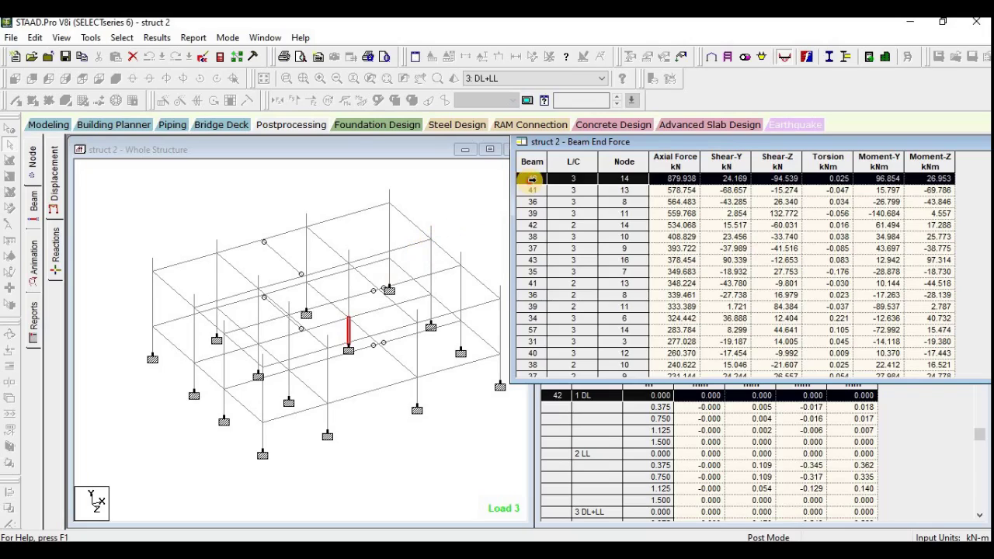
drag(533, 161, 476, 200)
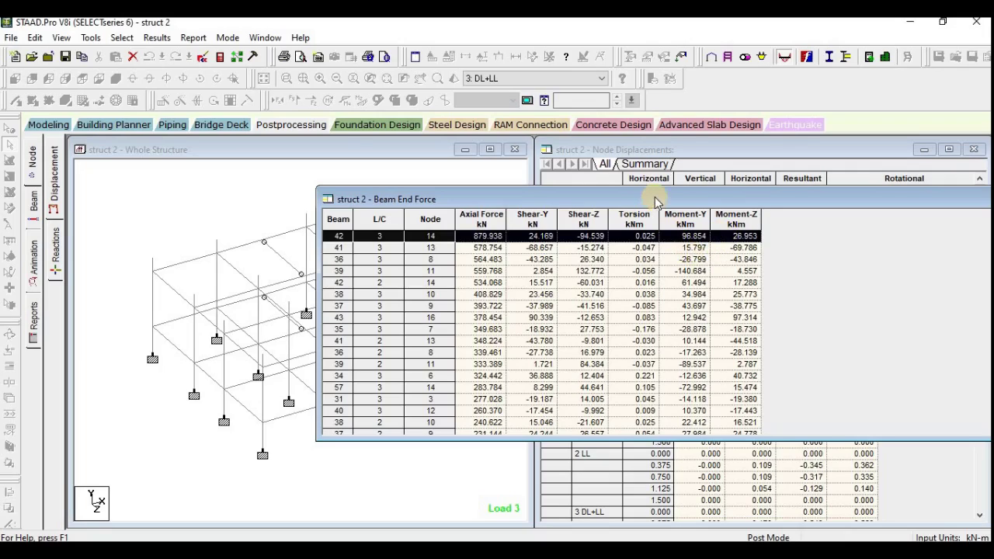
drag(655, 198, 492, 194)
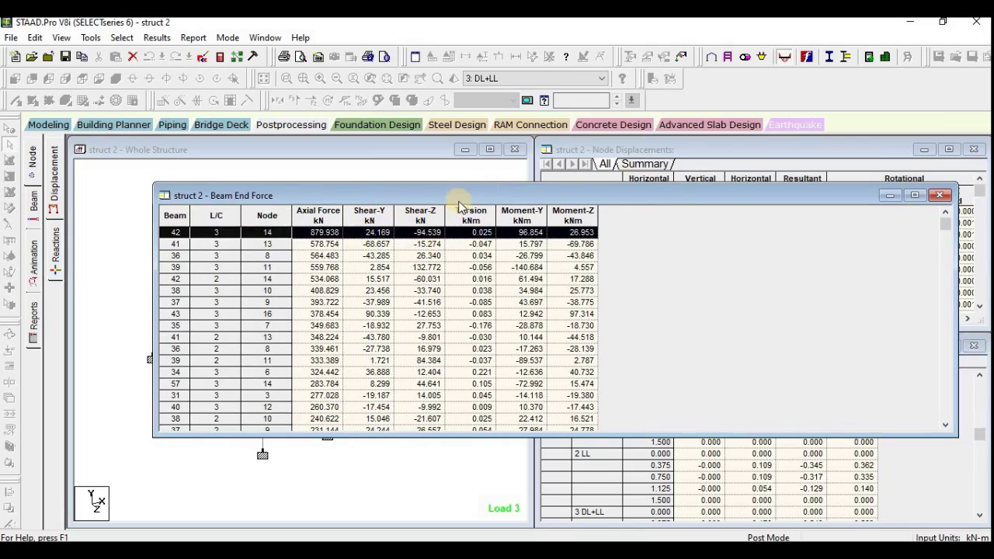
Step: Close the Beam End Force table and clear the column selection in the whole structure view
click(941, 196)
click(212, 150)
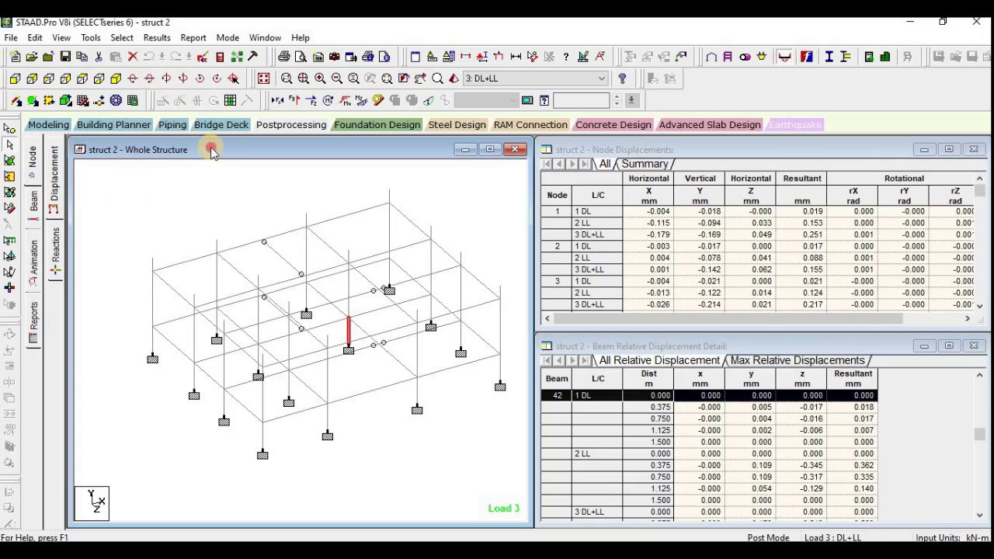
click(70, 163)
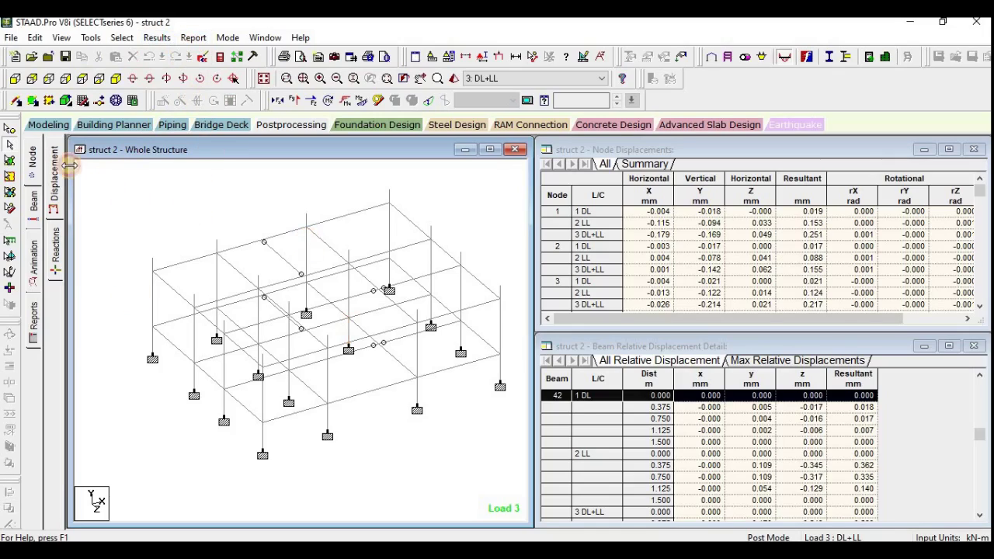
Step: Select the members parallel to Y, and invert the beam selection so that only the horizontal beams are selected
click(156, 37)
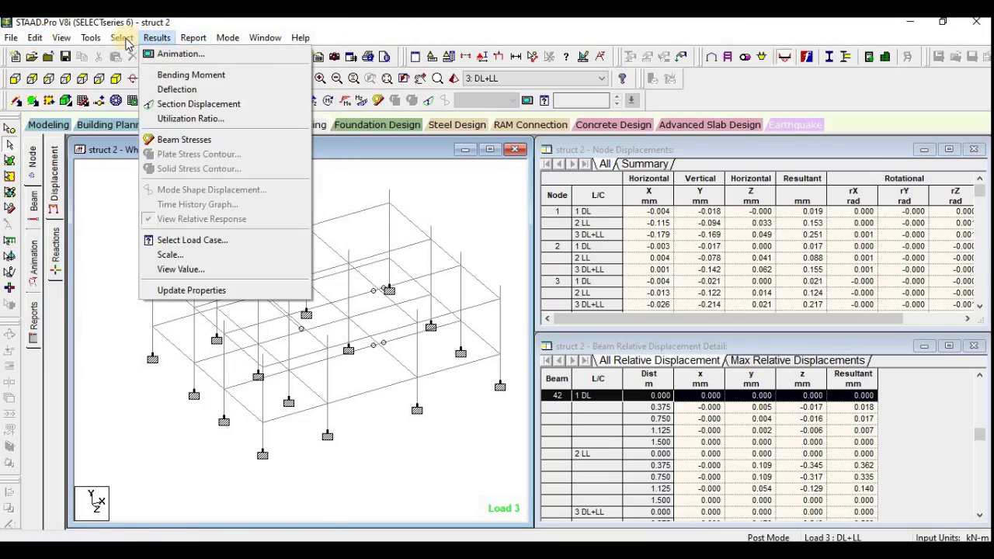
click(124, 39)
mouse_move(175, 491)
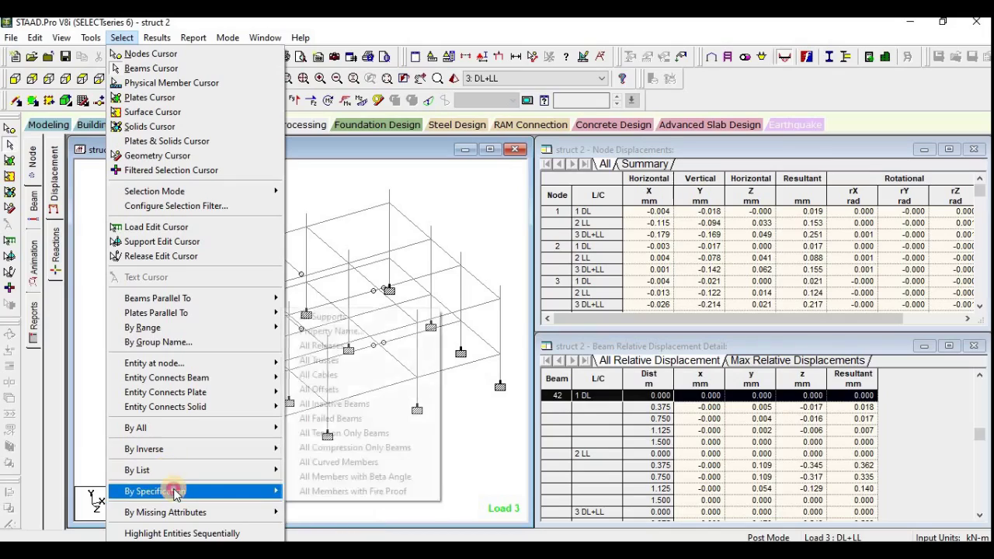
mouse_move(191, 307)
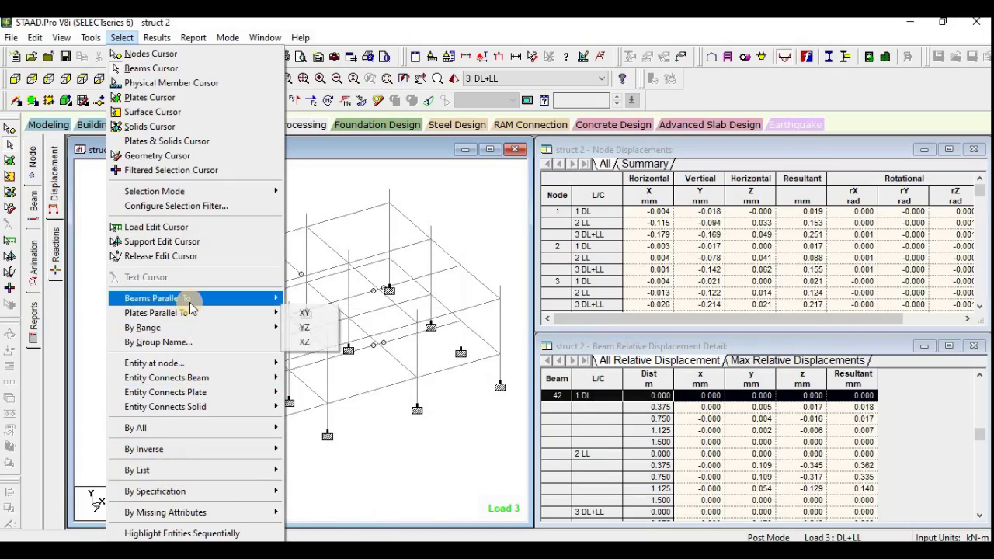
click(305, 314)
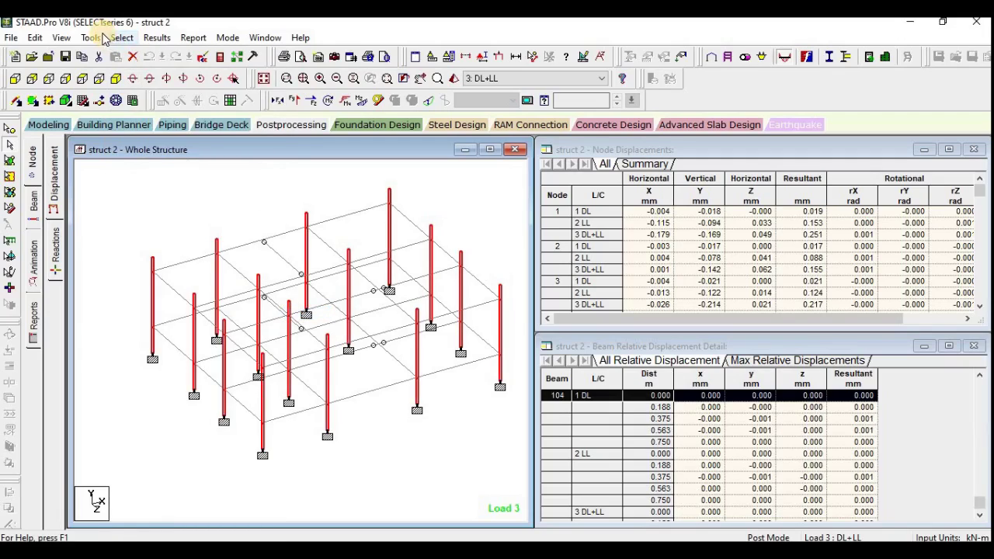
click(122, 38)
mouse_move(194, 449)
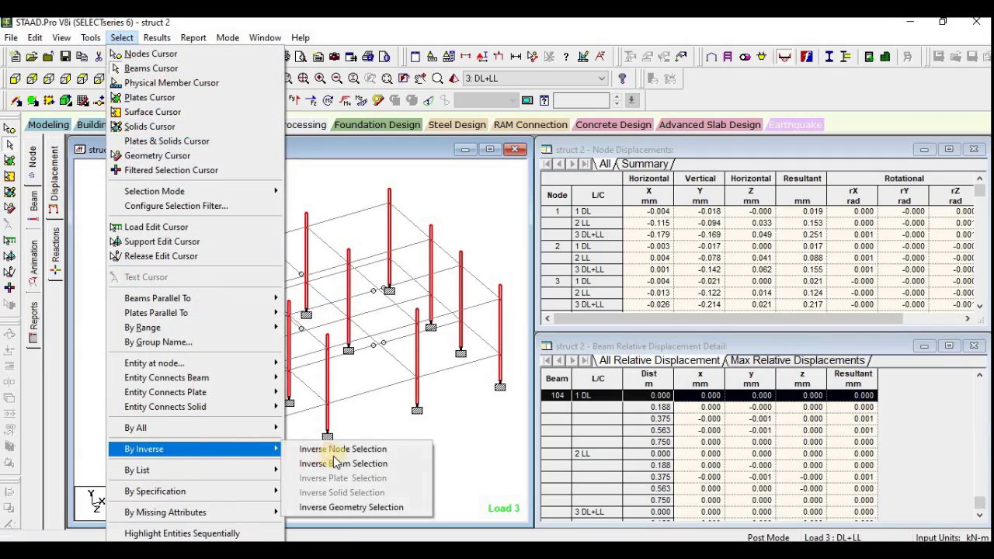
click(336, 463)
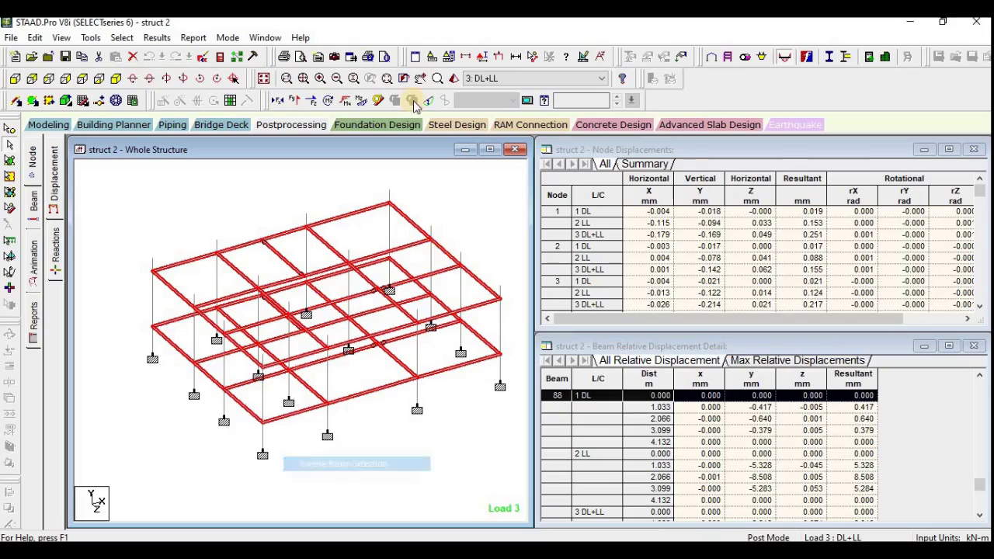
Step: Generate the Beam End Forces report for the selected beams, sorted by Moment-Z from high to low, and place the table beside the frame
click(193, 37)
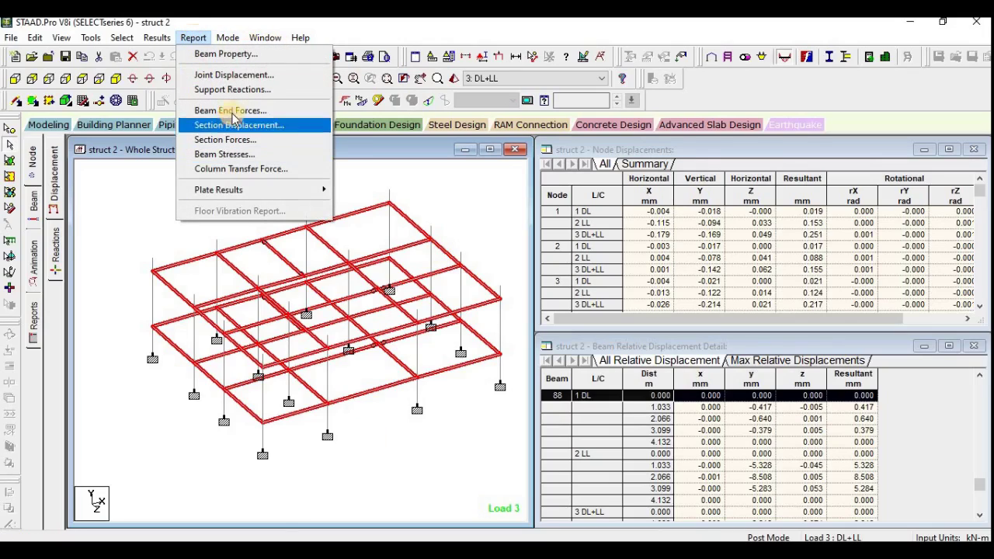
click(230, 111)
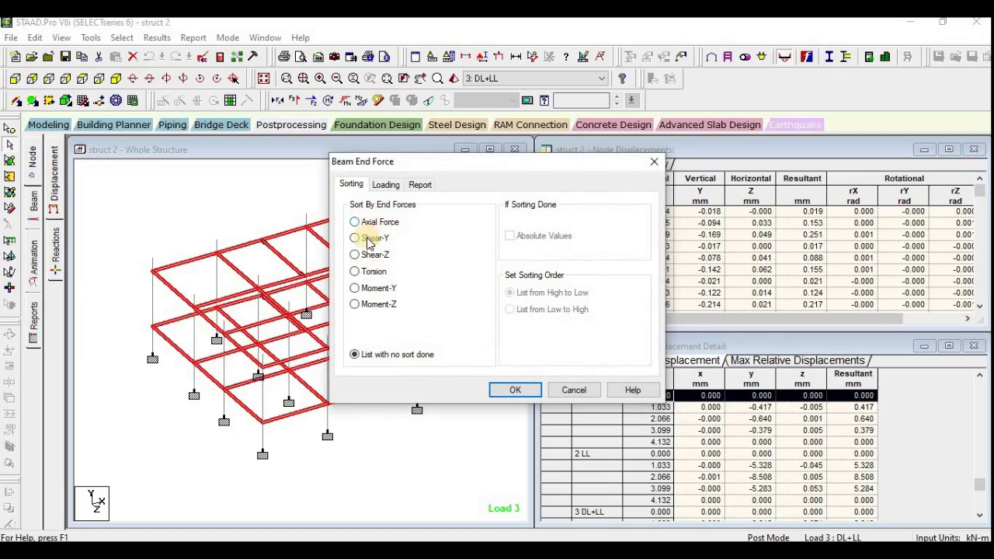
click(365, 291)
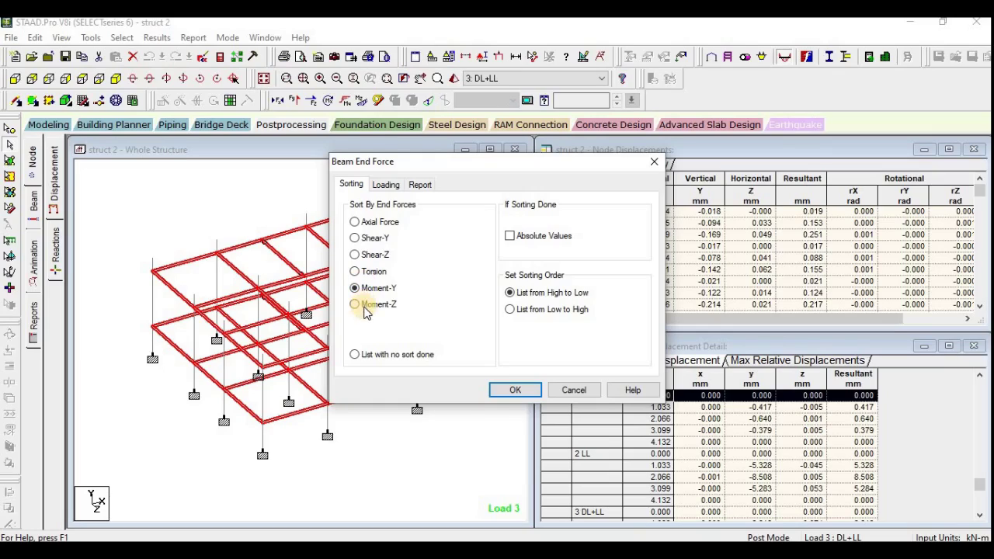
click(365, 308)
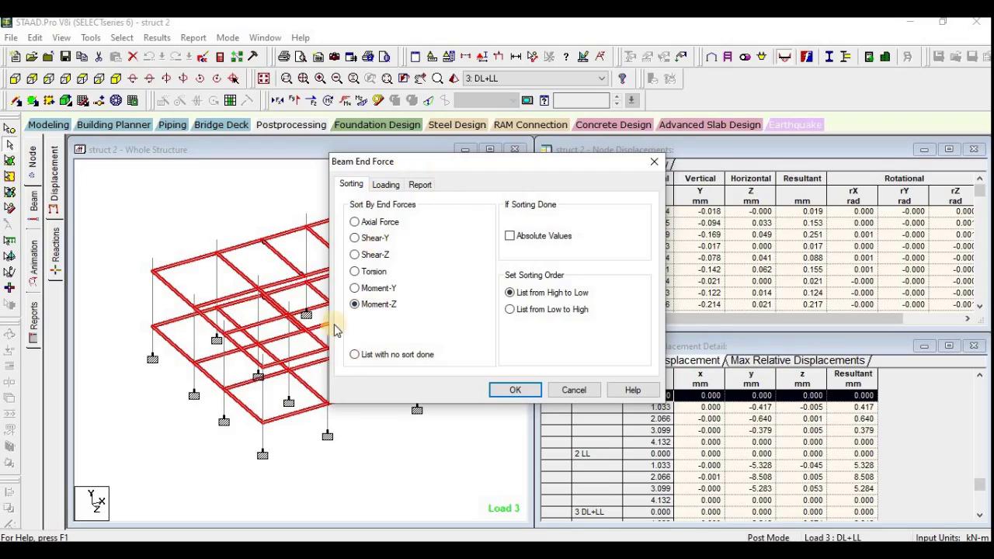
click(514, 389)
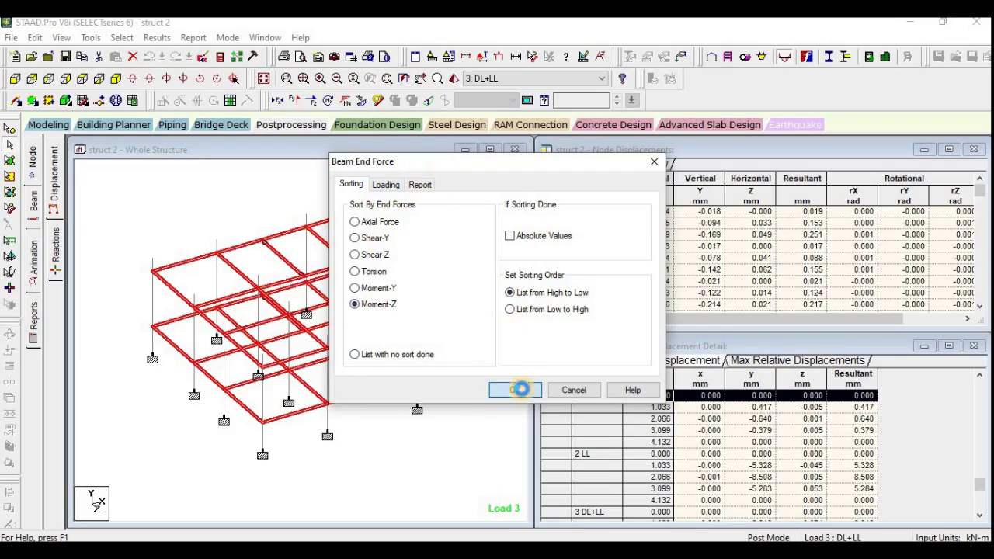
drag(225, 168, 515, 215)
drag(598, 225, 608, 221)
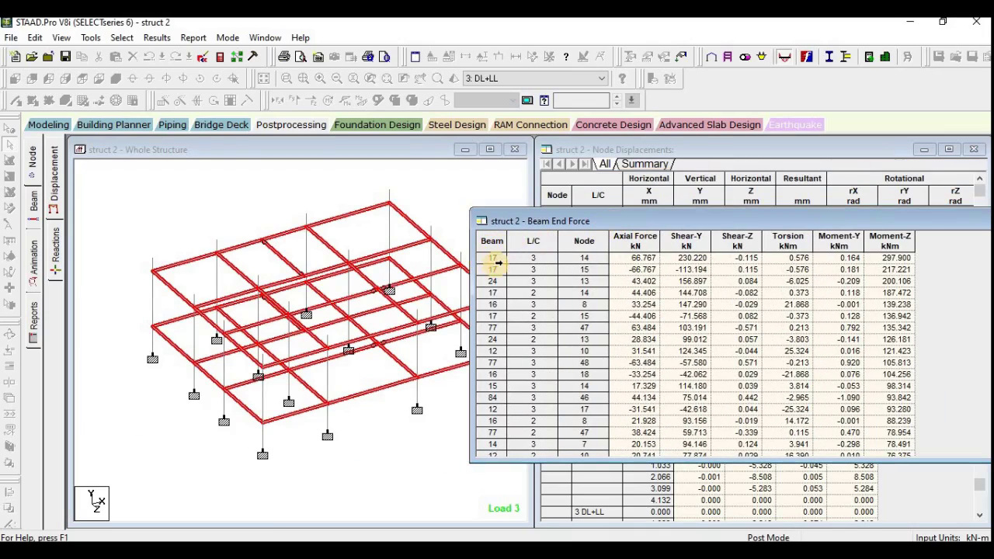
Step: Highlight the first-ranked beam in the Moment-Z sorted end force table and move the table aside to locate it in the frame
click(493, 257)
drag(788, 220, 870, 192)
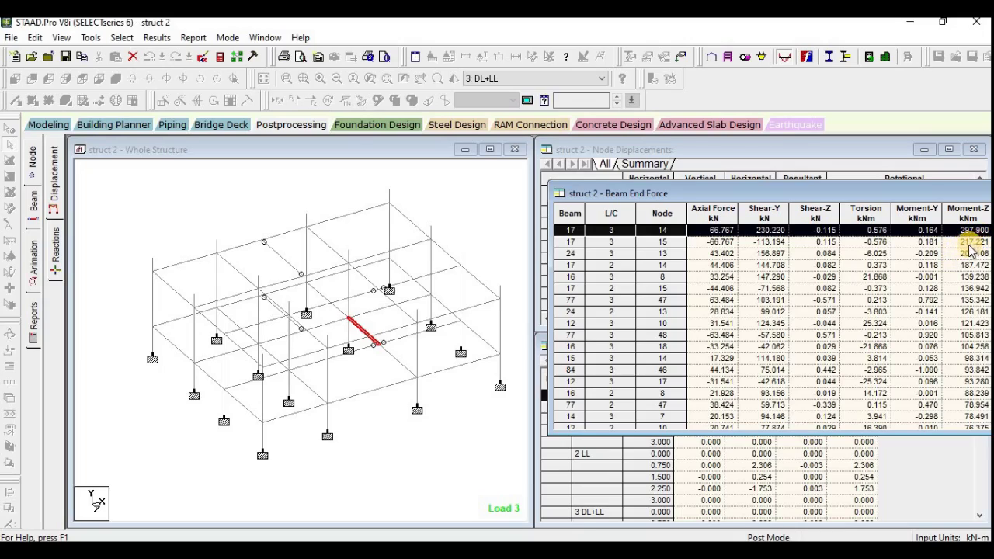
drag(858, 192, 877, 143)
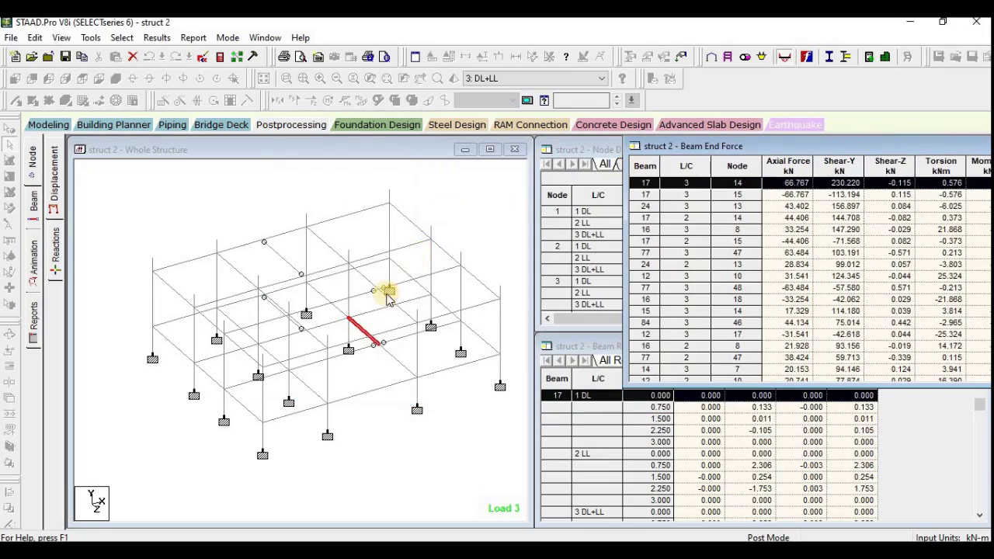
Step: Open the member details of the highlighted beam in the whole structure view to check its geometry and section, and close them
click(366, 335)
double_click(366, 334)
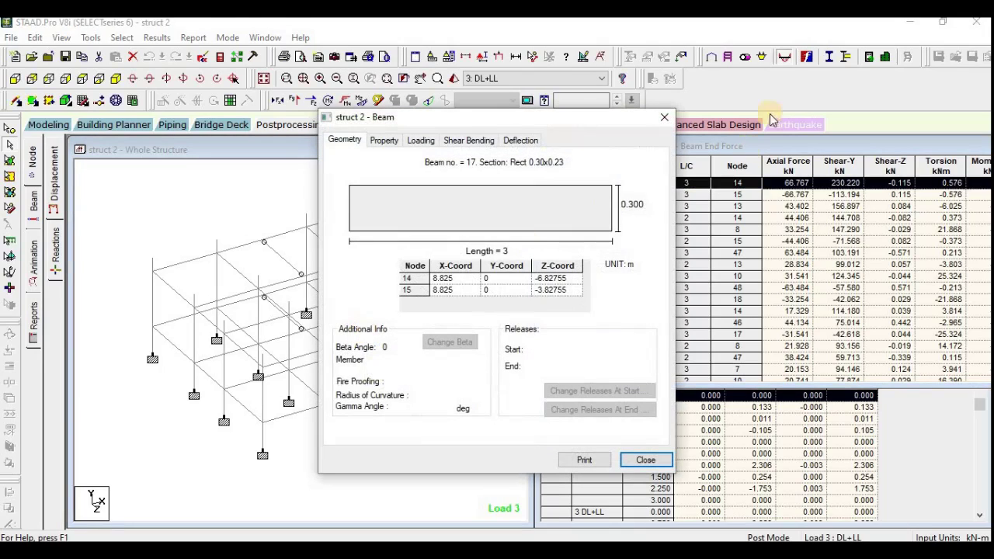
click(664, 117)
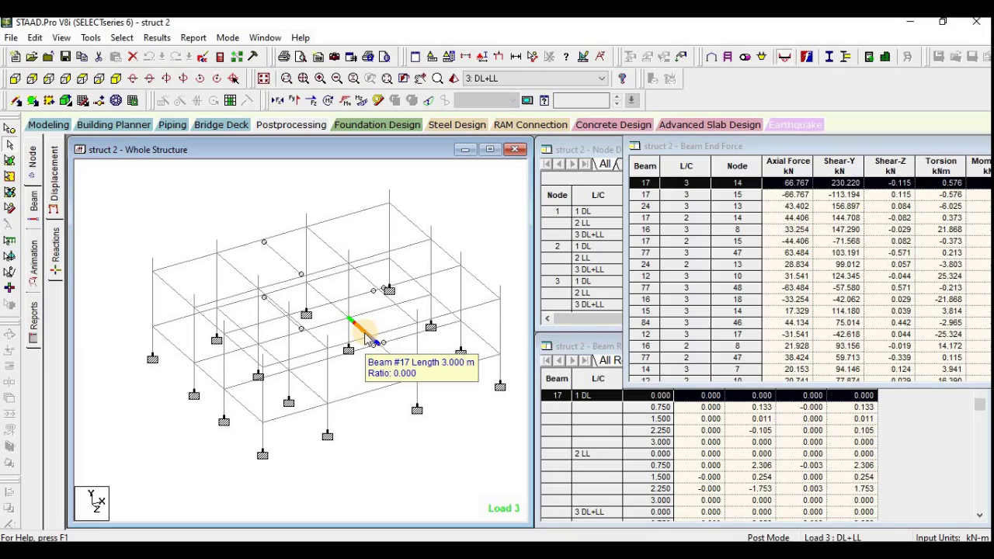
Step: Bring all columns of the Beam End Force table into view, review the highlighted beam's shear and moment values, and close the table
drag(854, 145, 485, 147)
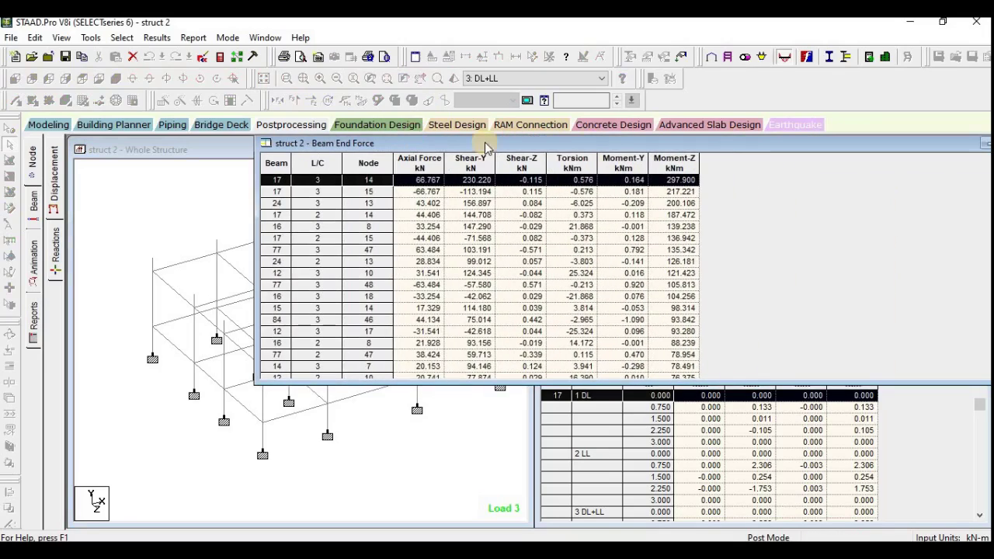
drag(565, 146, 529, 137)
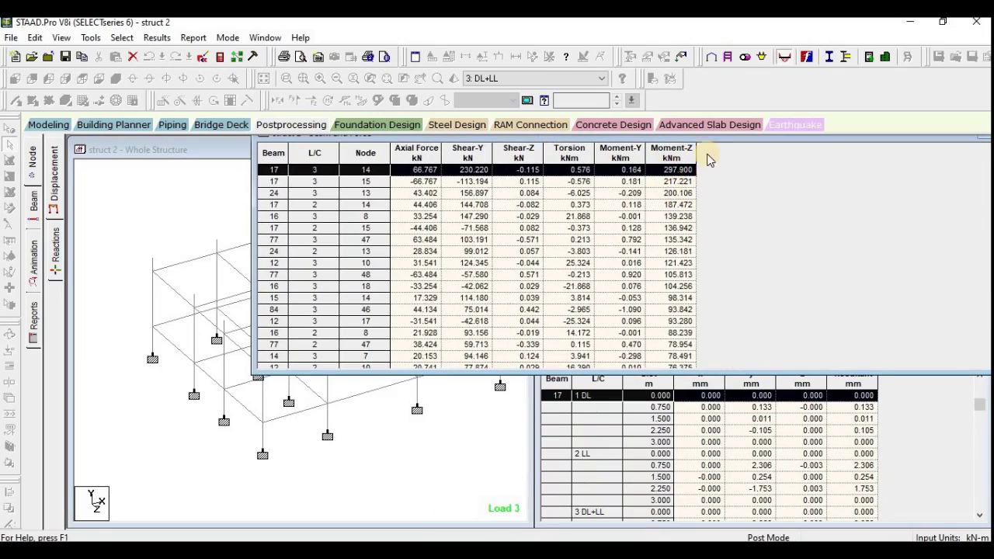
drag(676, 135, 626, 219)
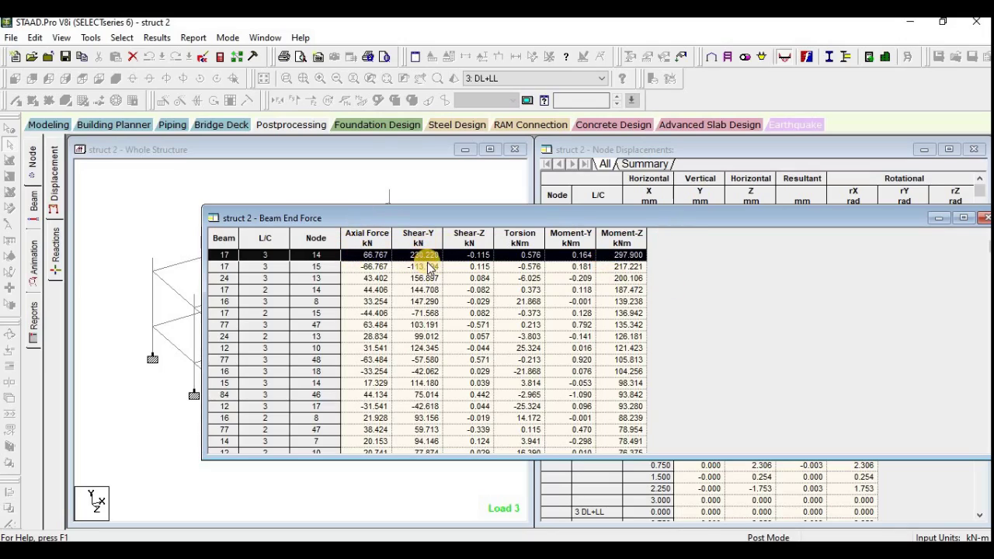
drag(487, 214, 393, 183)
click(893, 187)
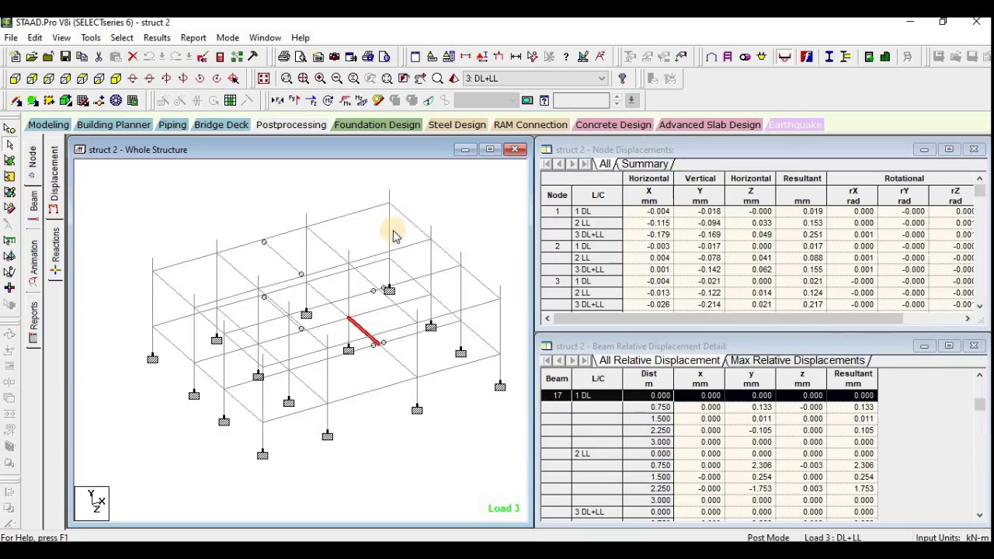